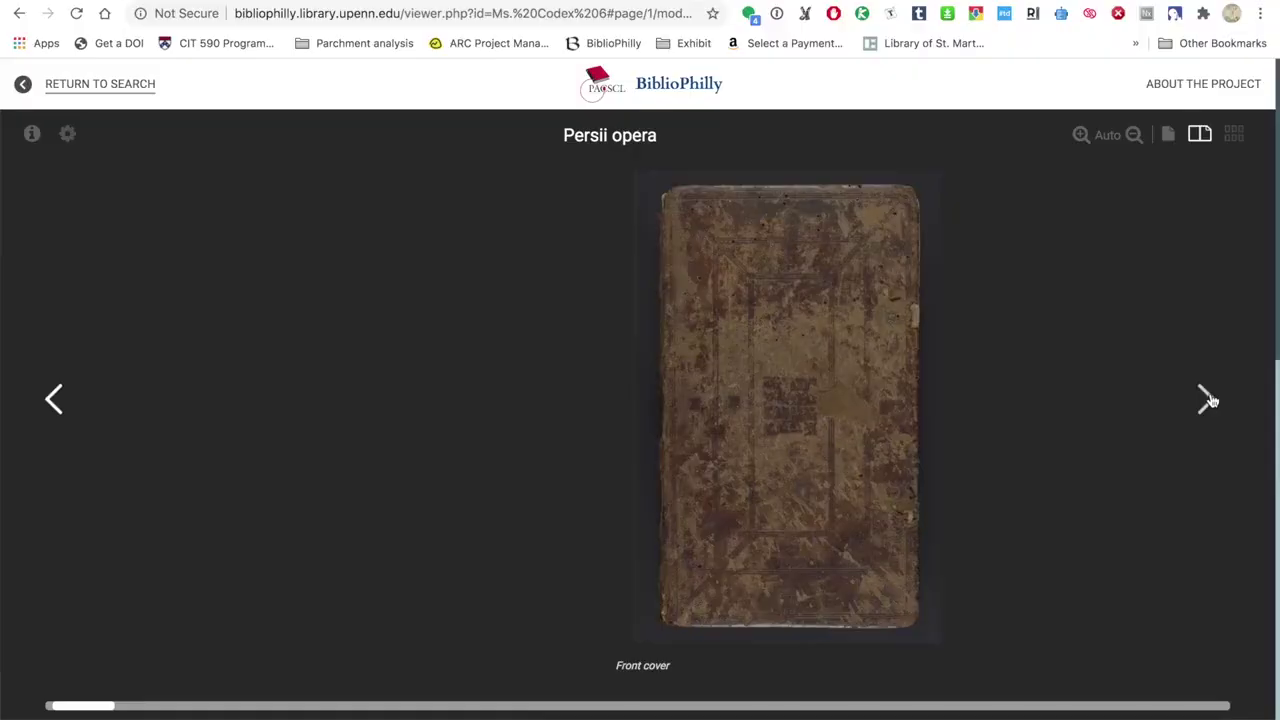
Step: Page through the Persii opera manuscript from the front cover to folios 6v–7r and switch to the thumbnail overview
left_click(1208, 400)
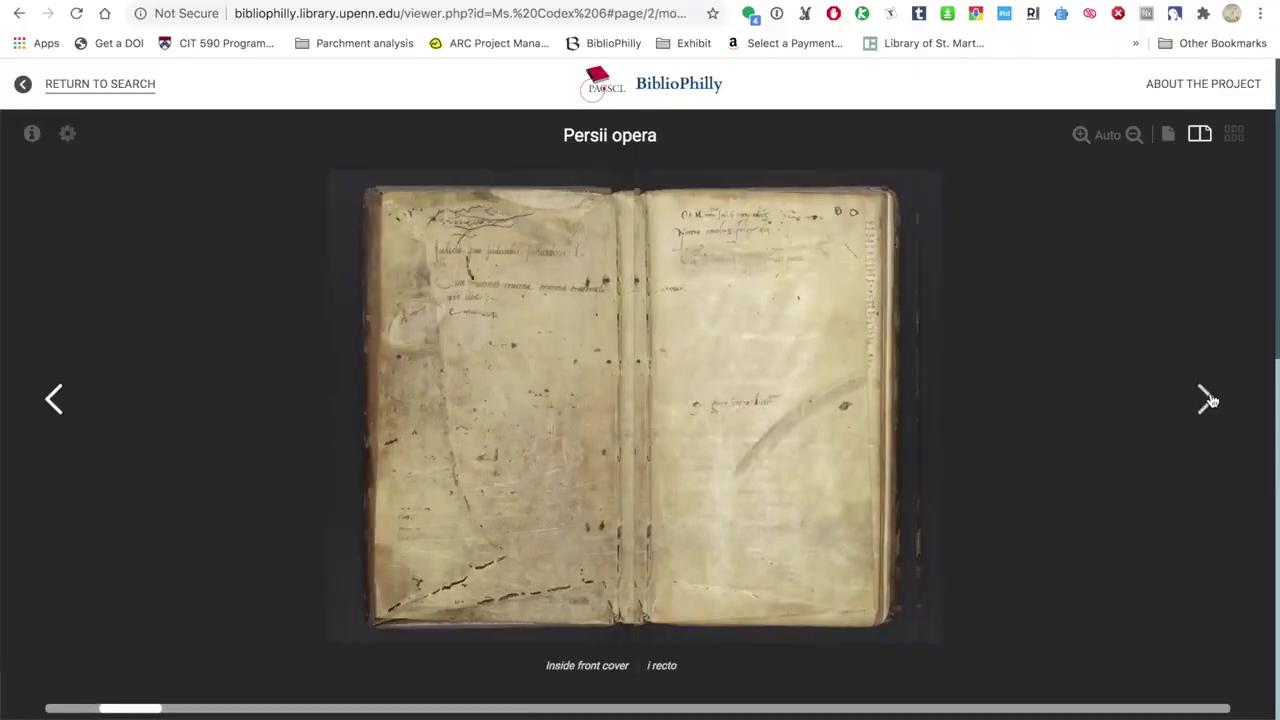
left_click(1208, 400)
left_click(1208, 400)
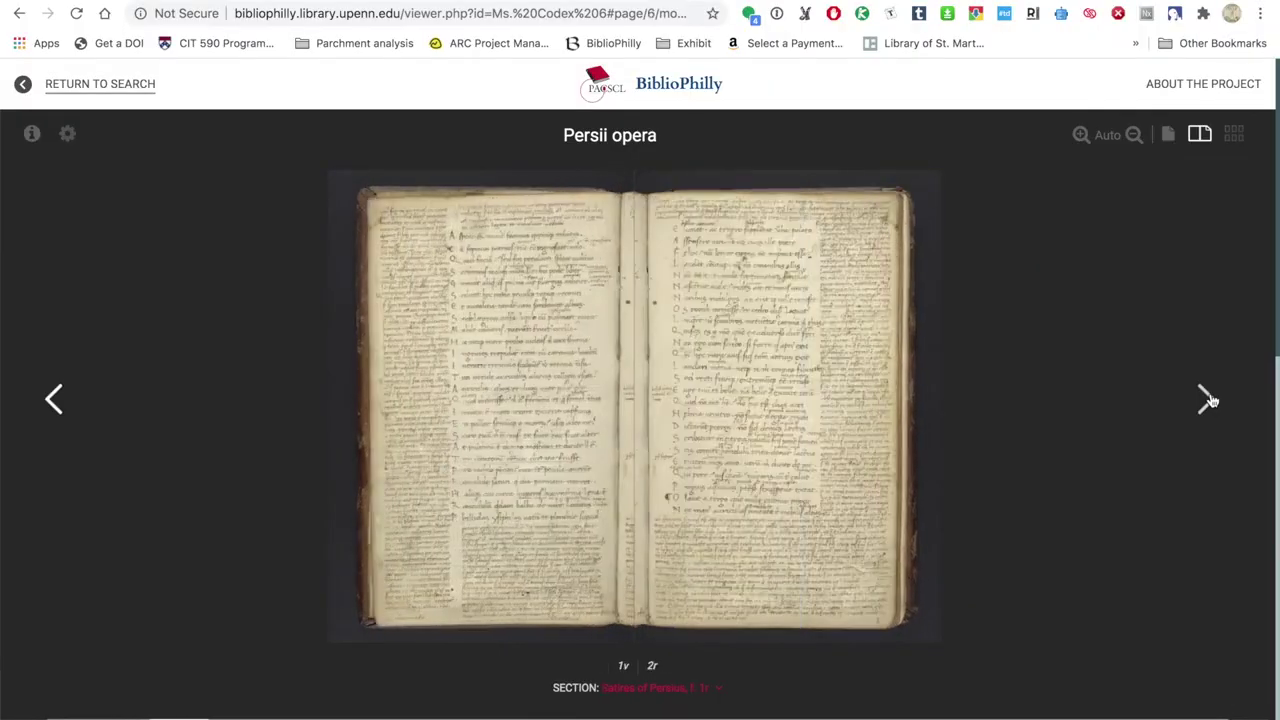
left_click(1208, 400)
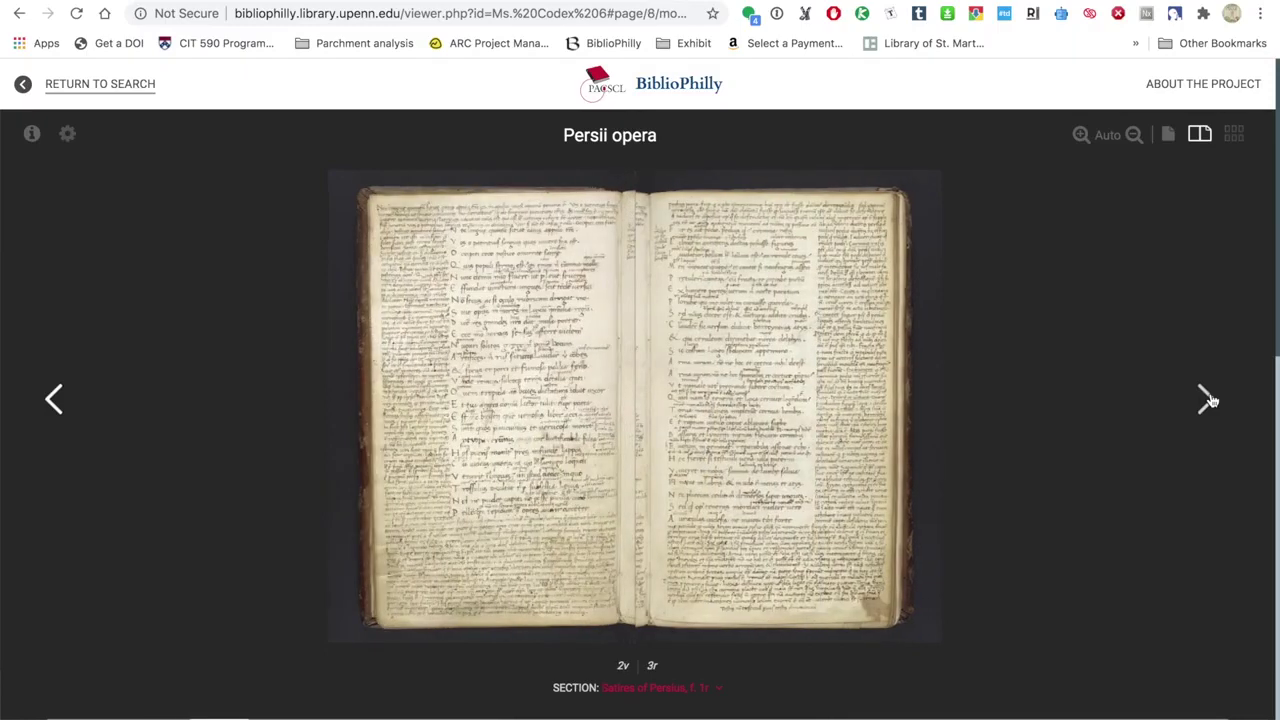
left_click(1208, 400)
left_click(1208, 400)
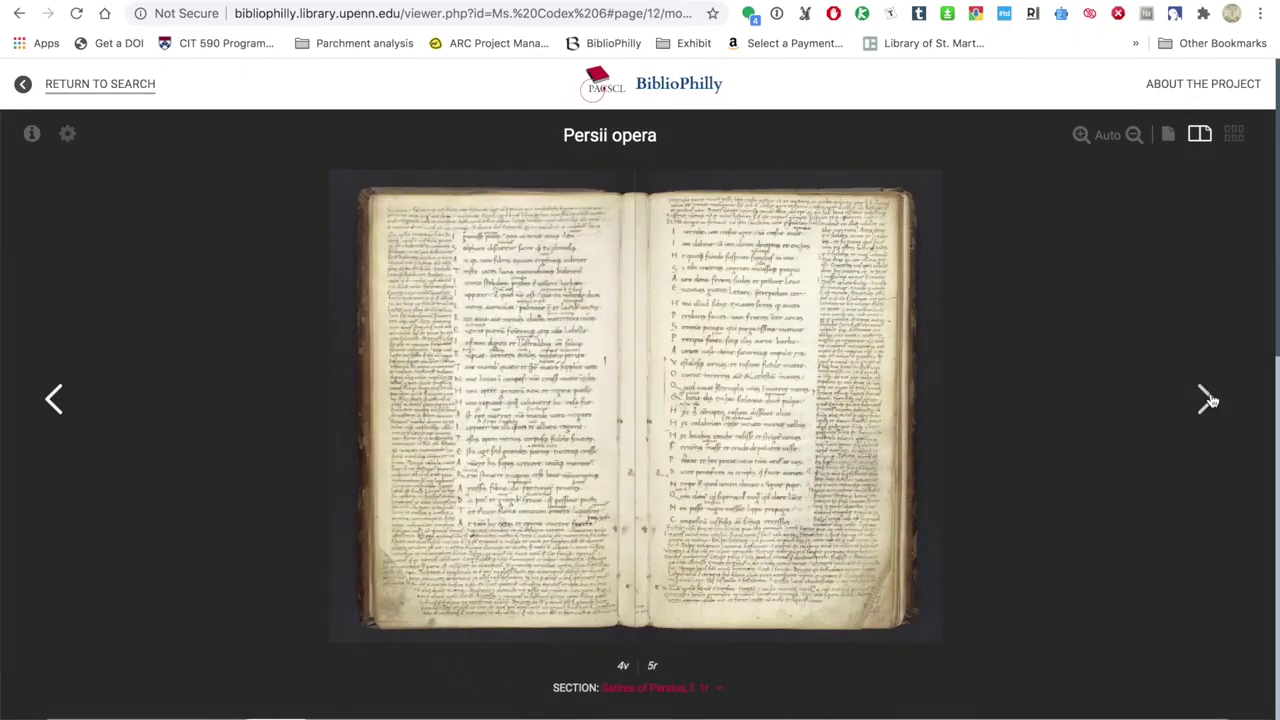
left_click(1208, 400)
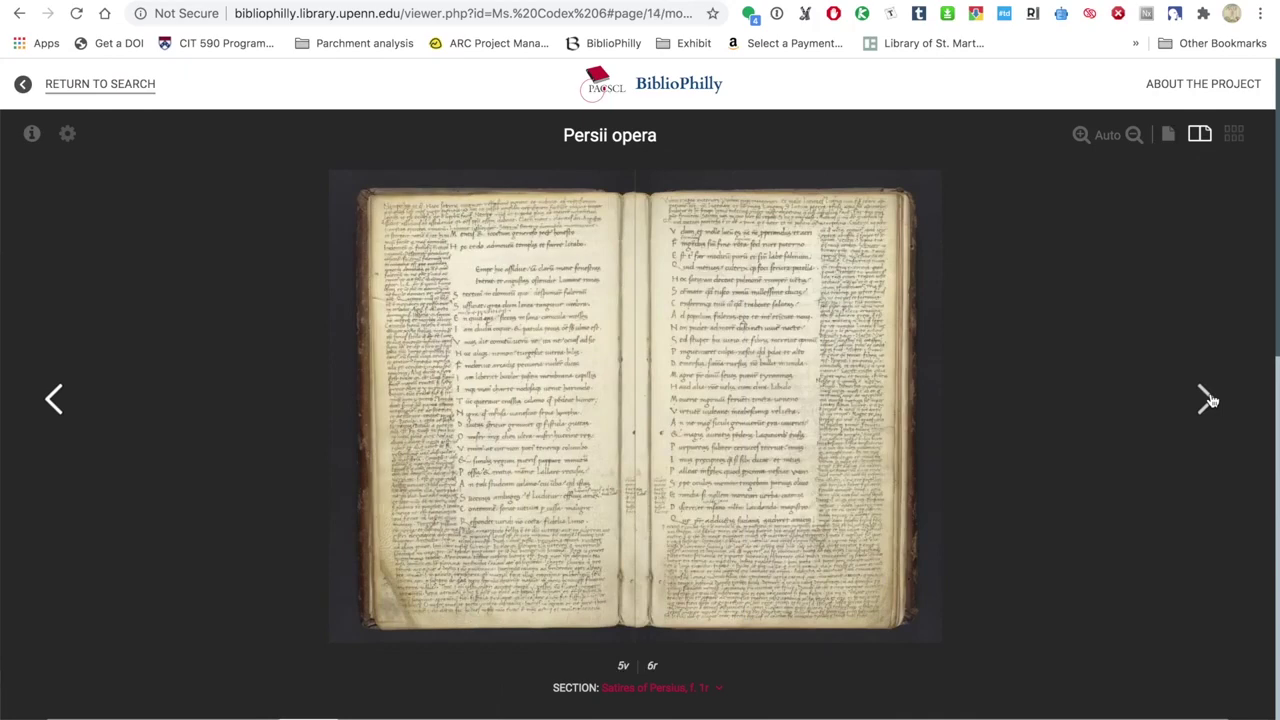
left_click(1208, 400)
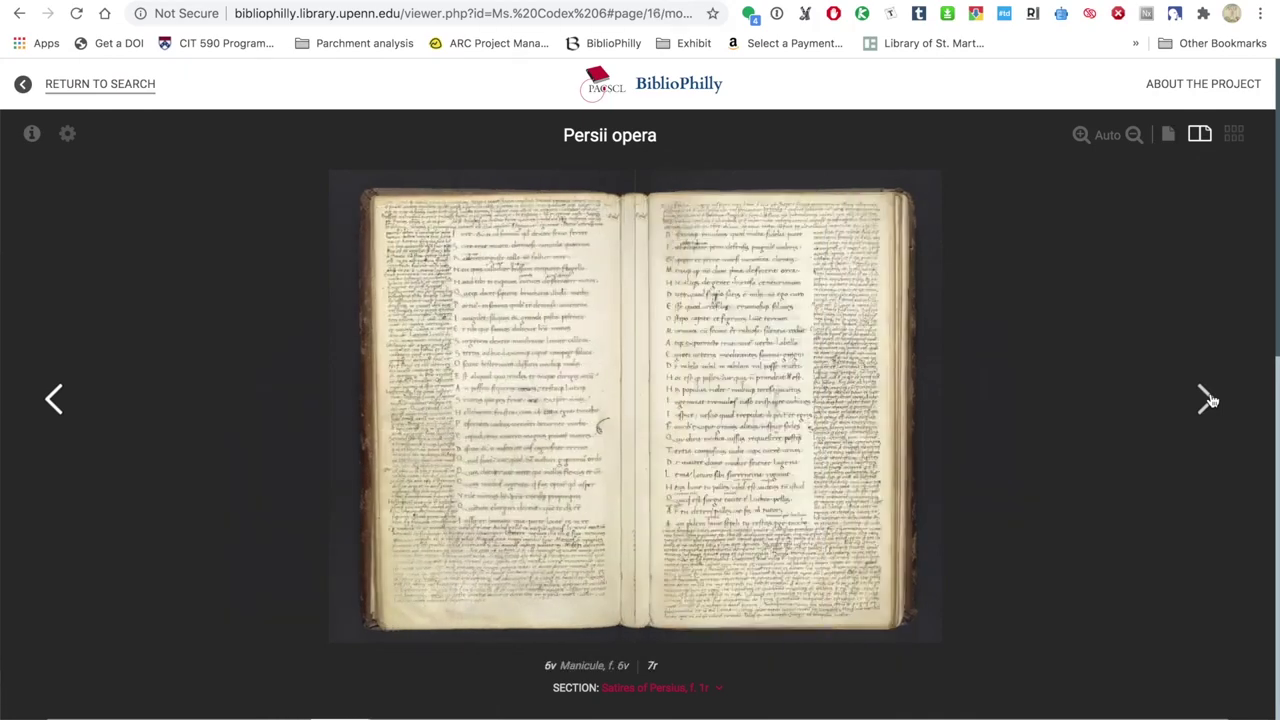
left_click(1232, 139)
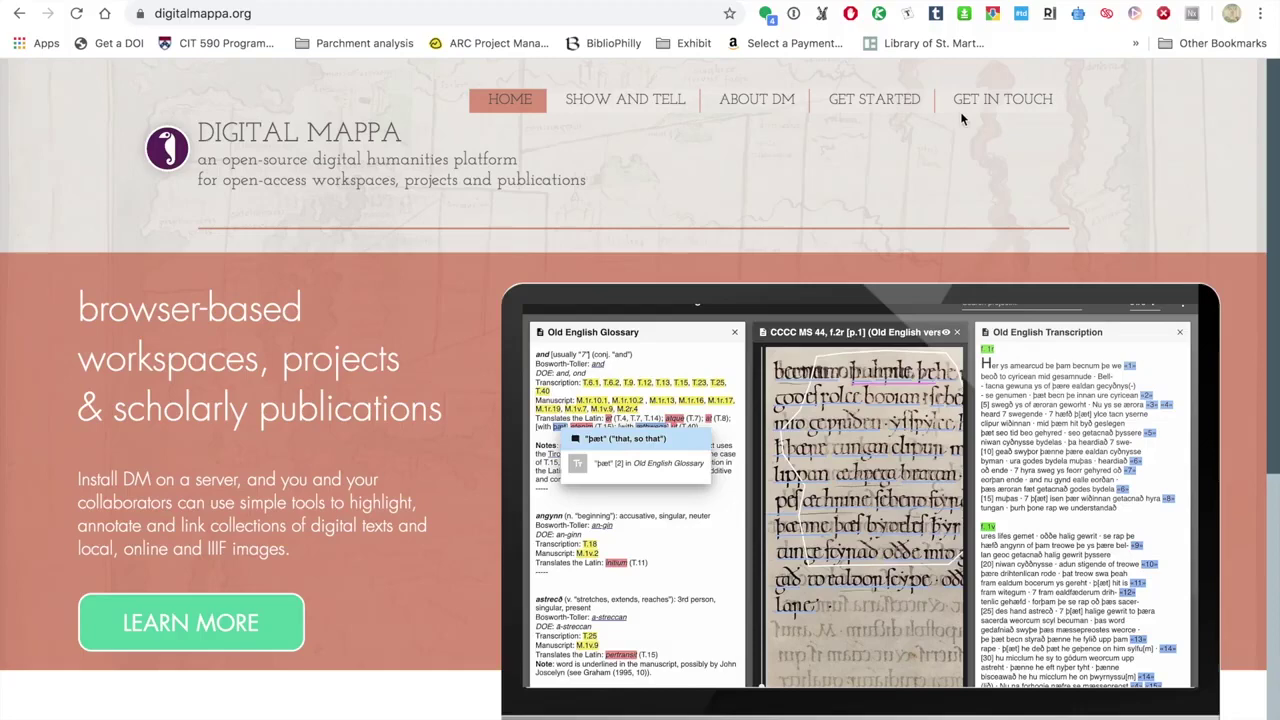
Step: Look through the showcase projects on digitalmappa.org and open the page on where DM comes from
mouse_move(637, 110)
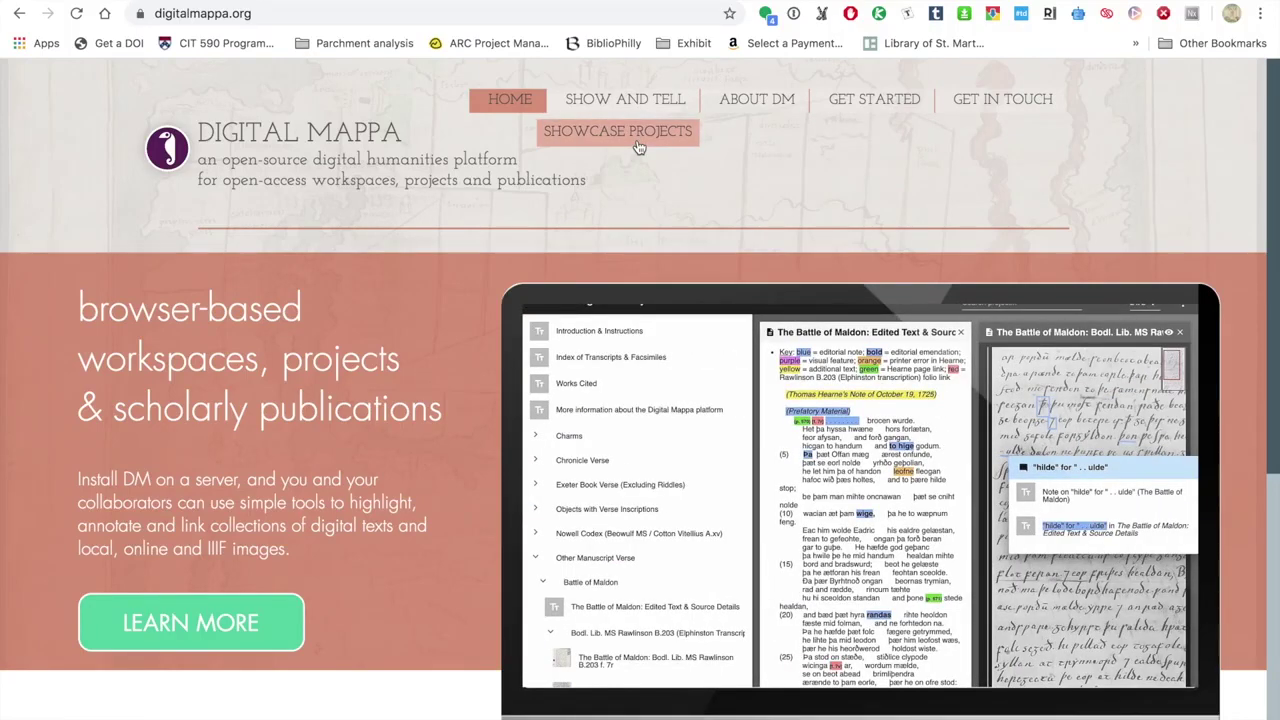
left_click(639, 148)
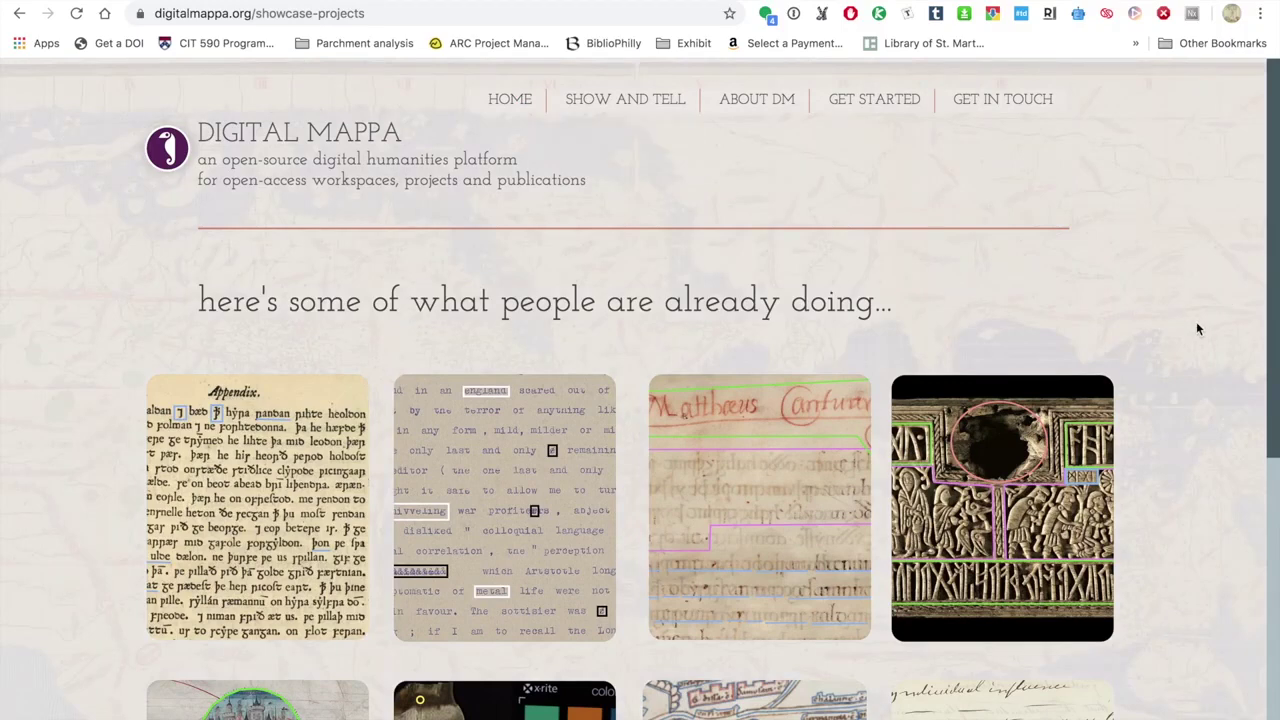
scroll(1197, 328, "down", 4)
scroll(1196, 321, "down", 2)
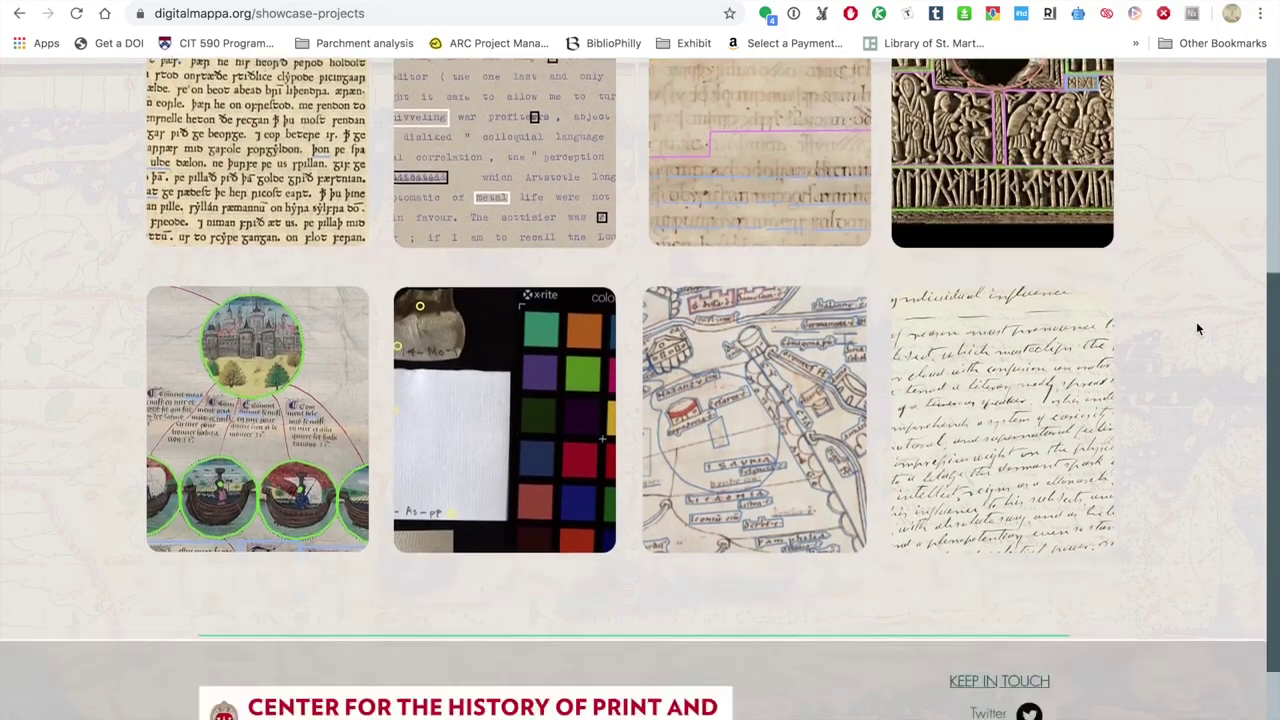
scroll(1196, 321, "up", 3)
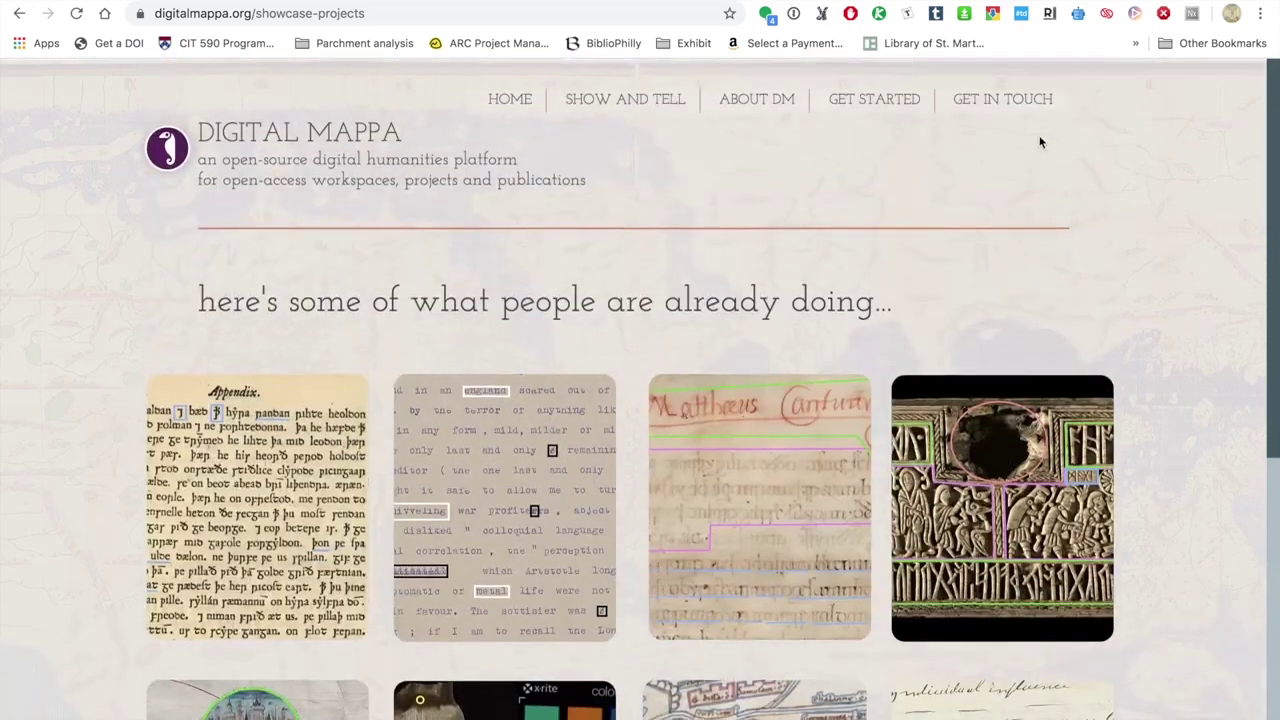
mouse_move(757, 103)
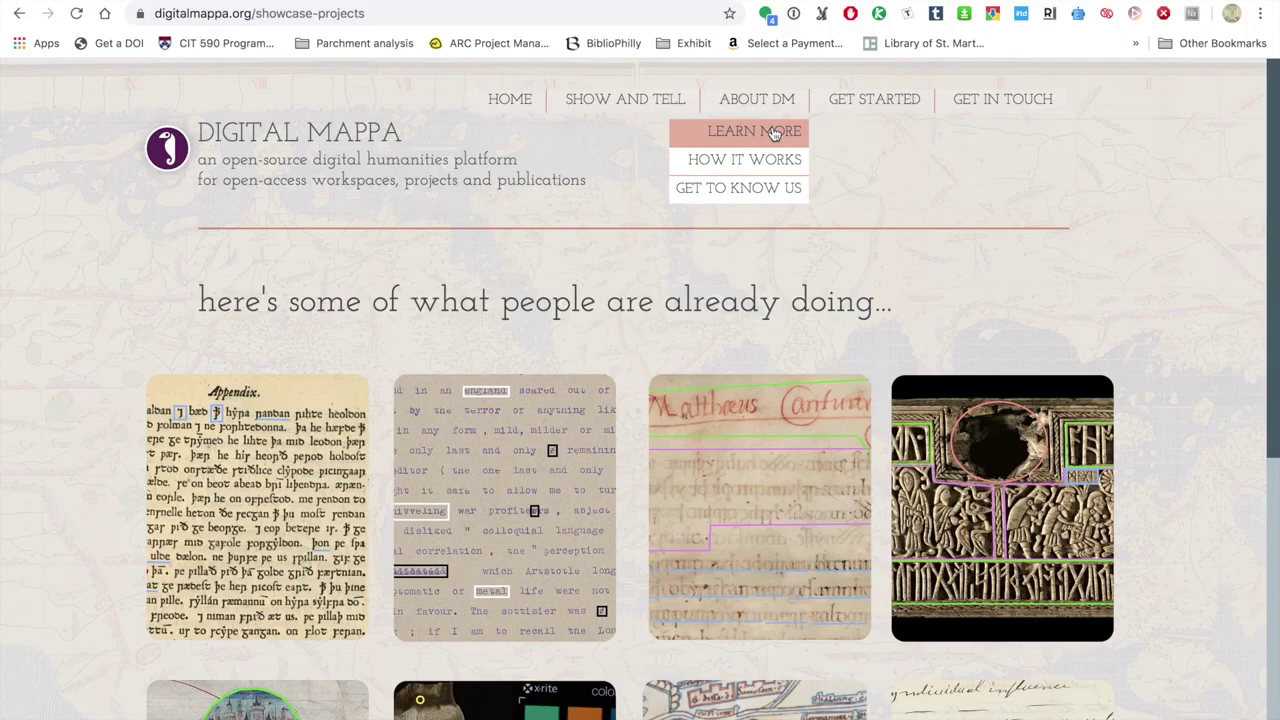
left_click(789, 204)
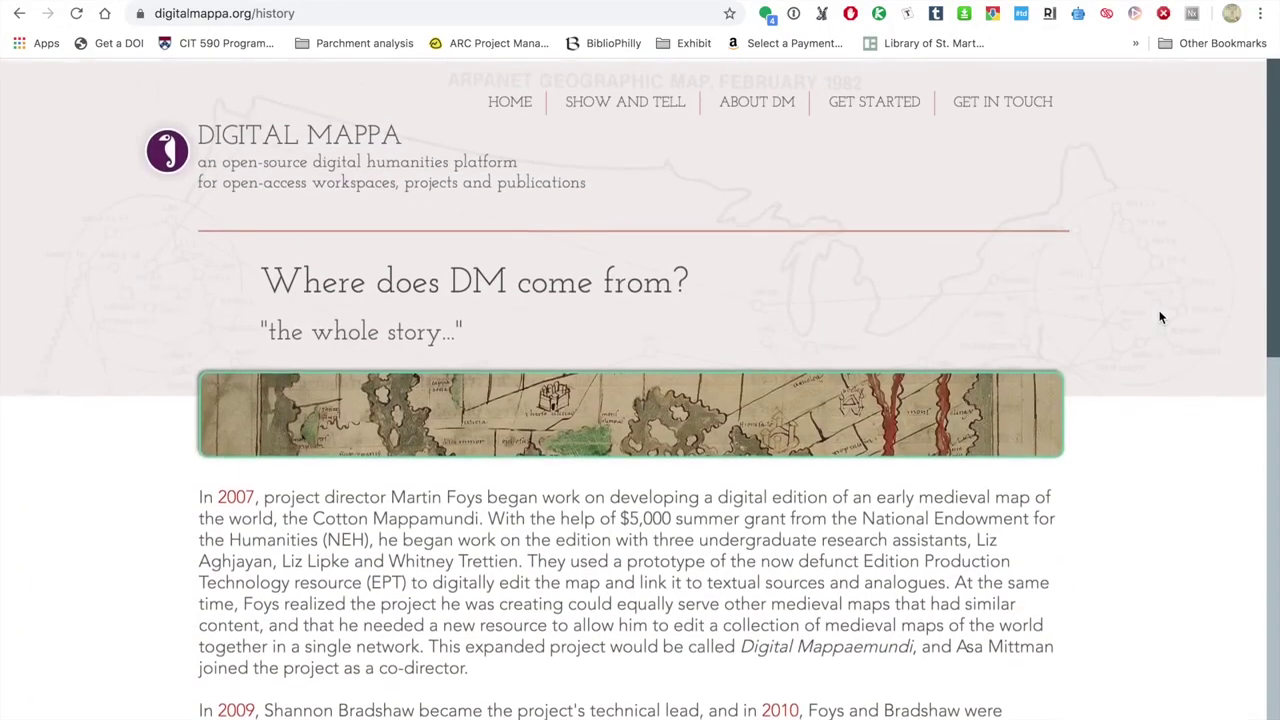
Step: Open the Digital Mappa Viewer Guide and the Creator Guide
mouse_move(897, 104)
left_click(898, 130)
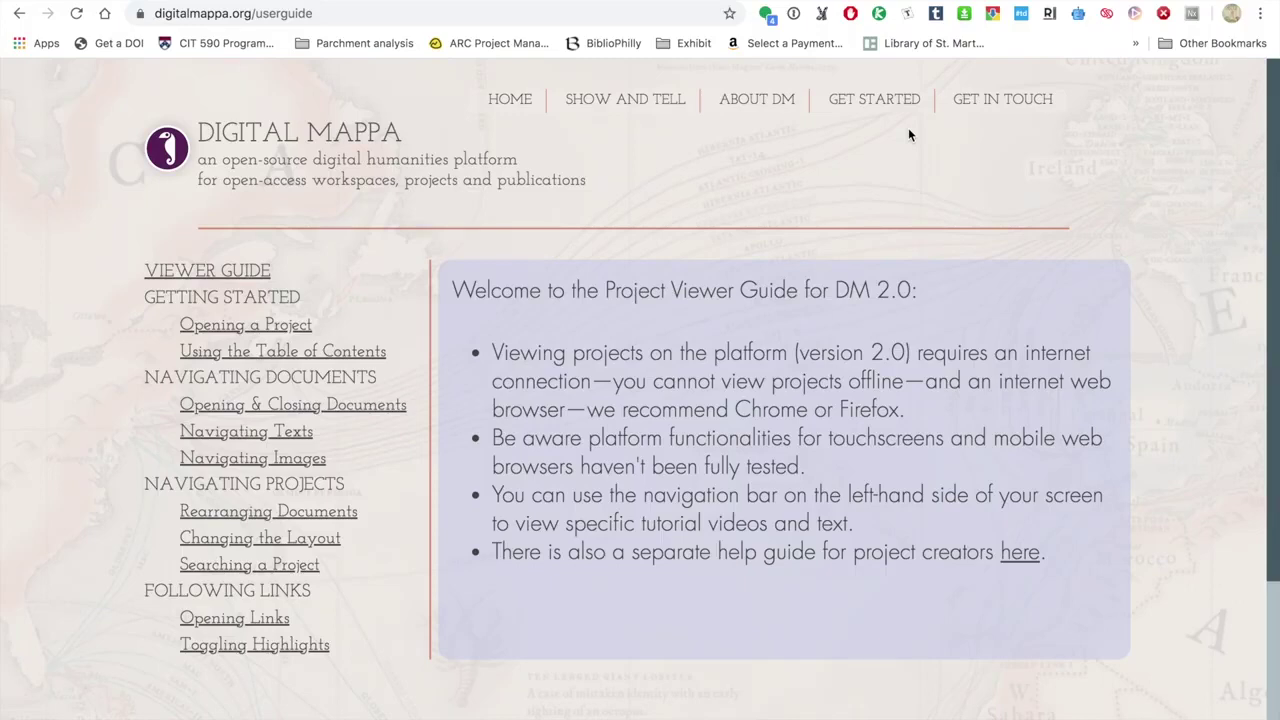
mouse_move(890, 100)
left_click(876, 162)
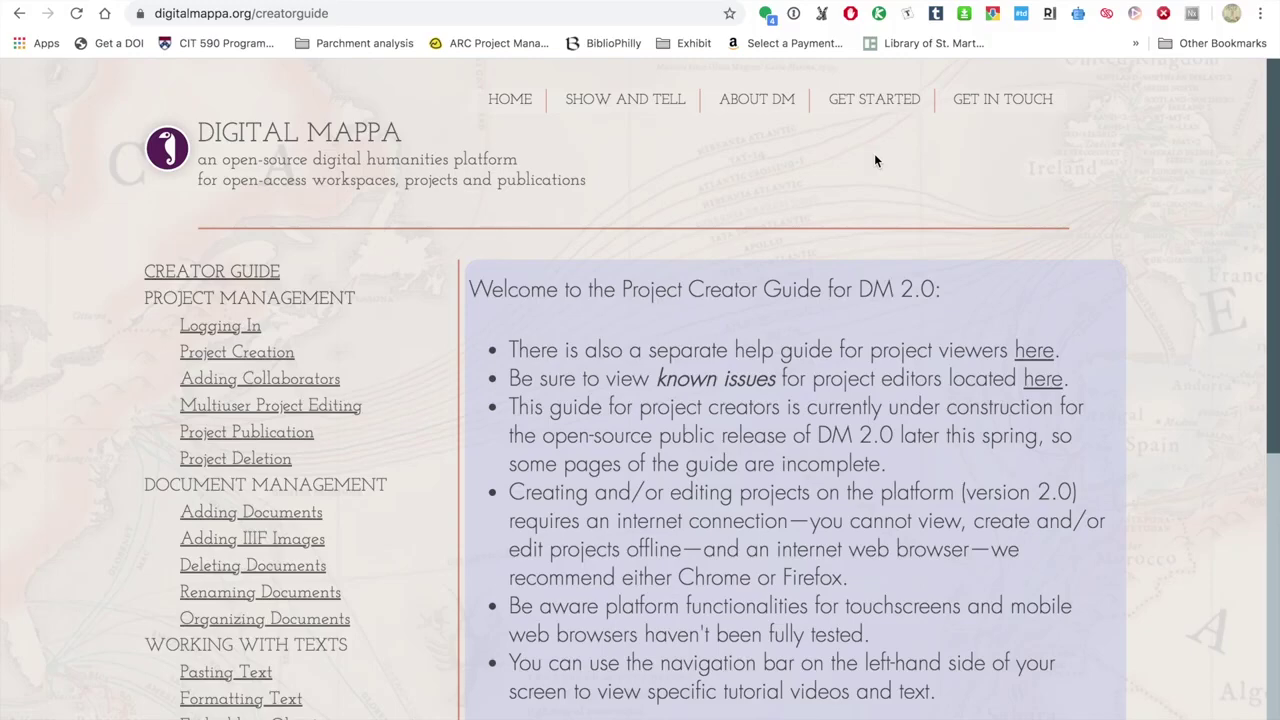
Step: View the v2.0 known issues and work arounds, and the installation page on setting up a DM instance
mouse_move(889, 110)
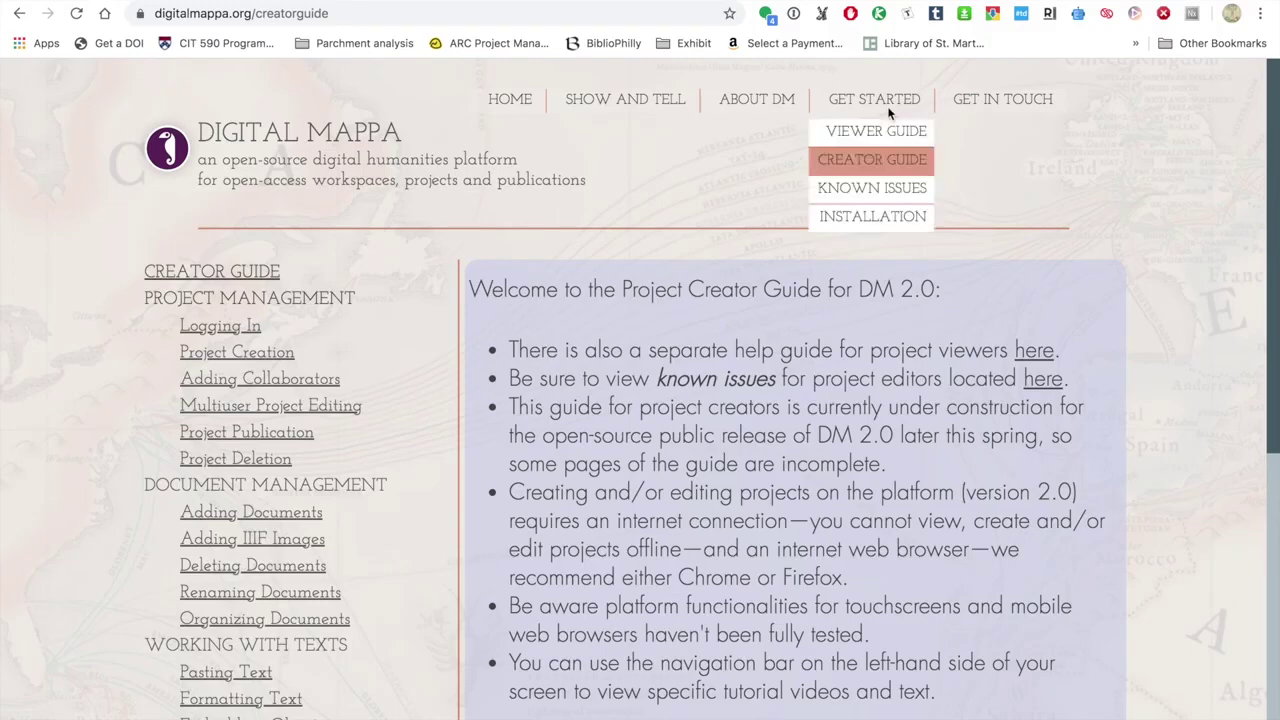
left_click(872, 186)
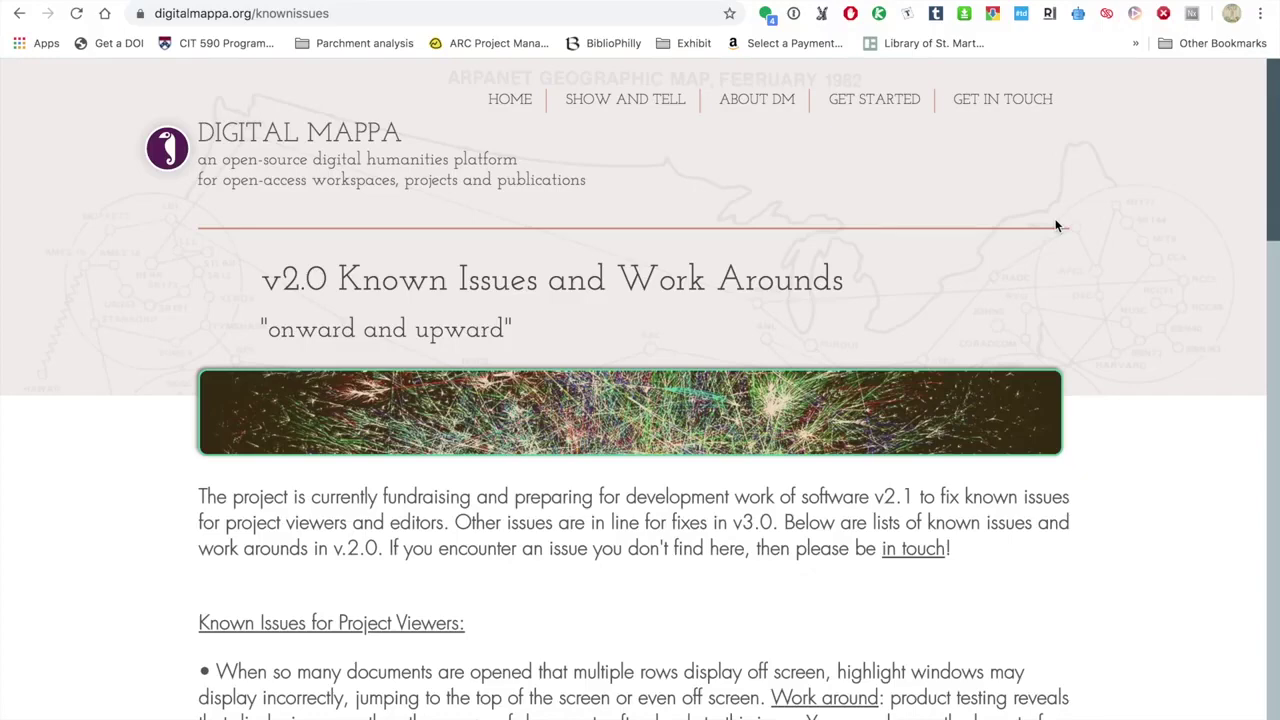
mouse_move(883, 99)
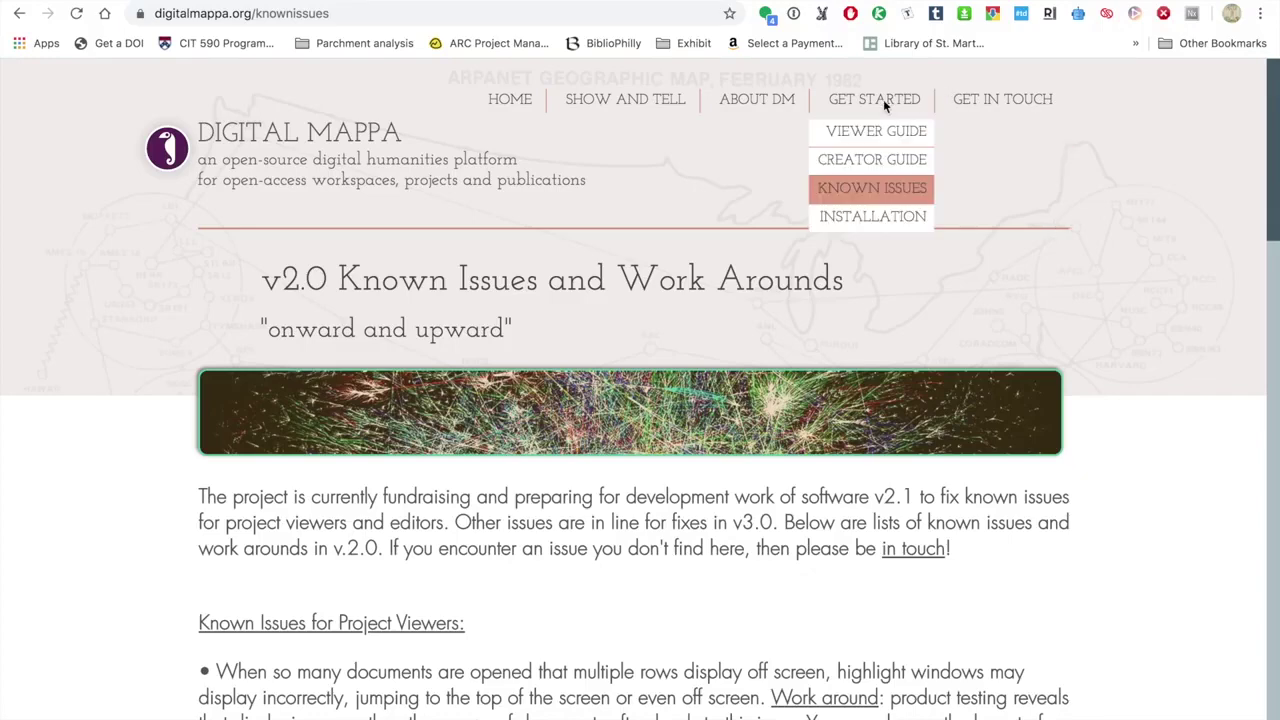
left_click(883, 217)
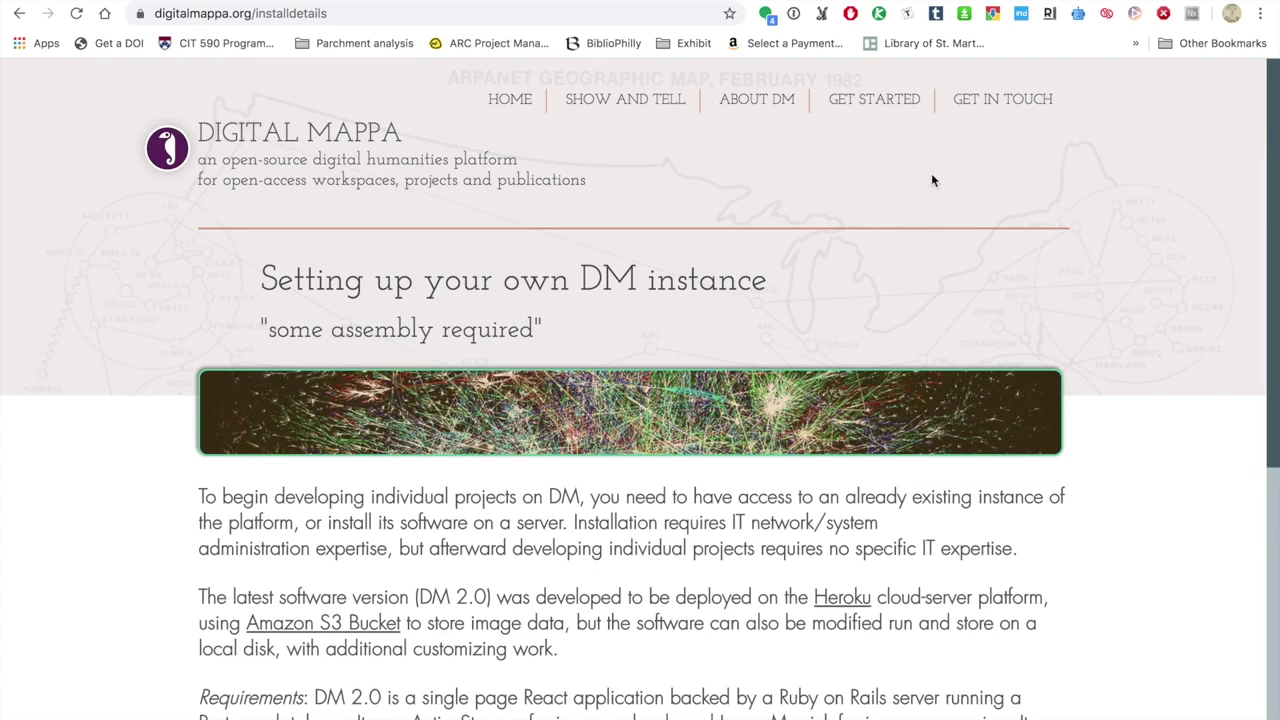
Step: Go to the showcase projects and look through the public project list of the DM 2.0 instance at sims2.digitalmappa.org
mouse_move(625, 99)
left_click(620, 131)
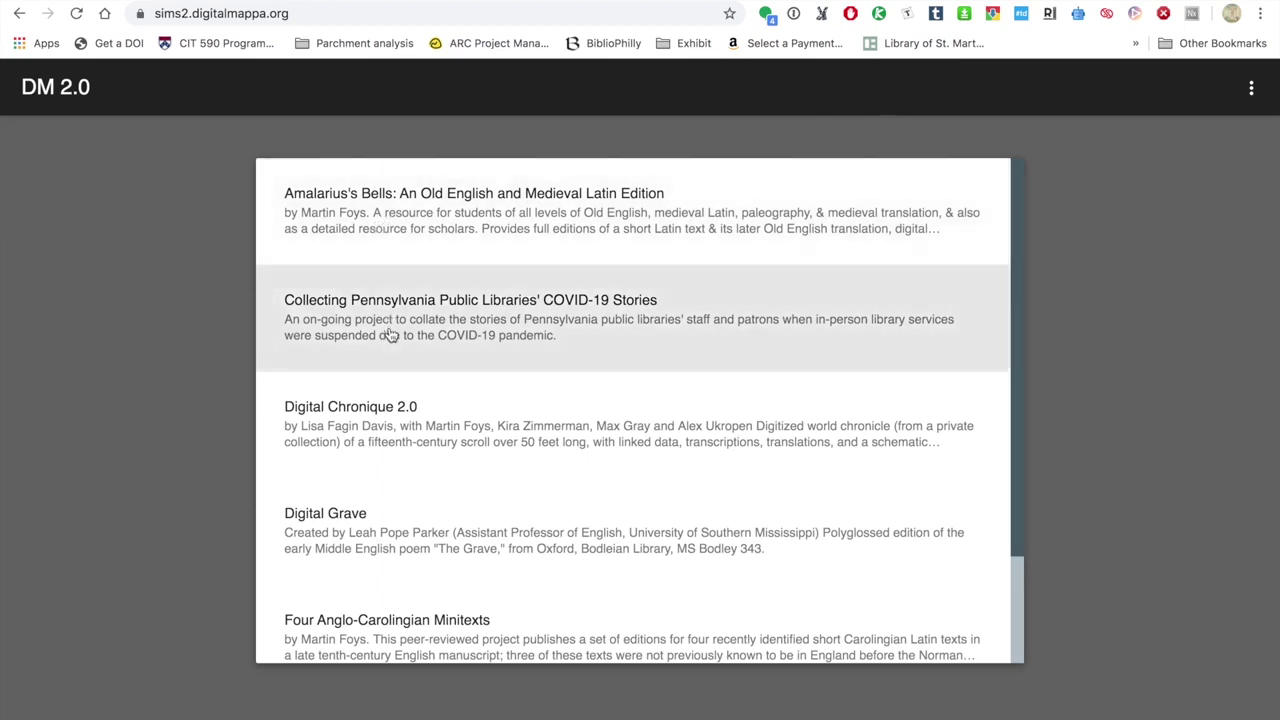
scroll(420, 626, "down", 3)
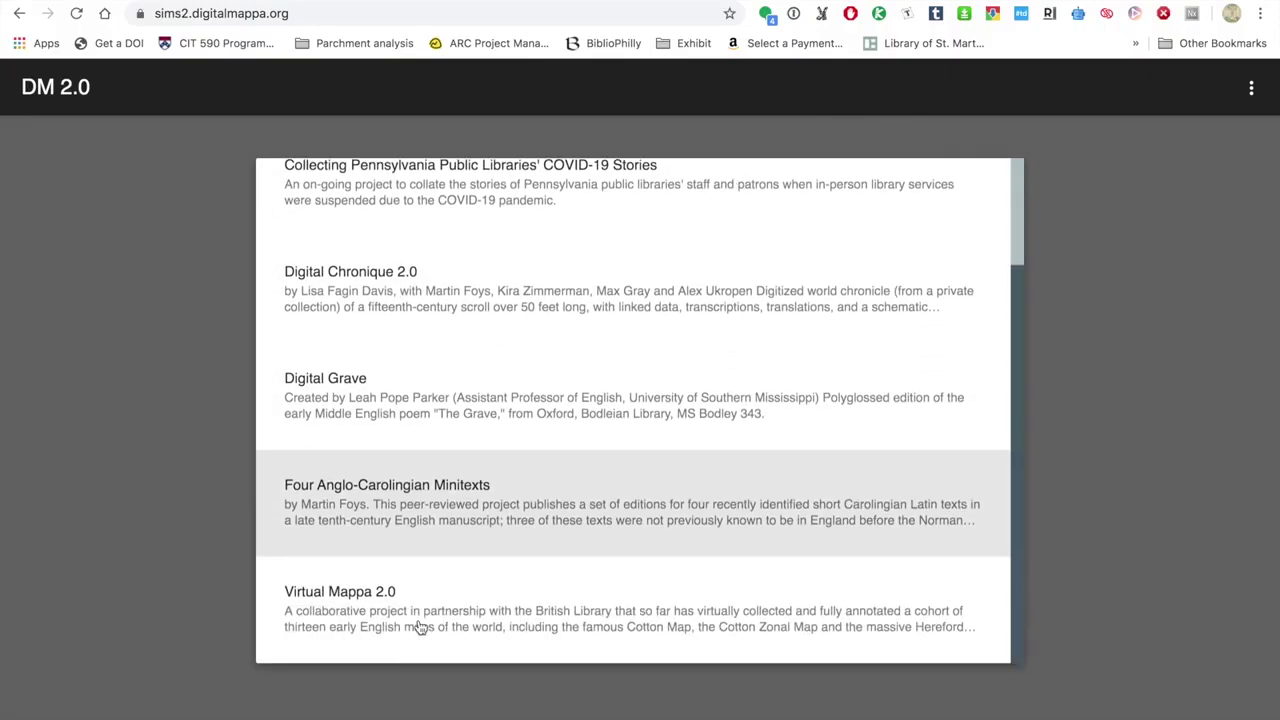
Step: View the registration form for a new user and cancel it without registering
left_click(1252, 90)
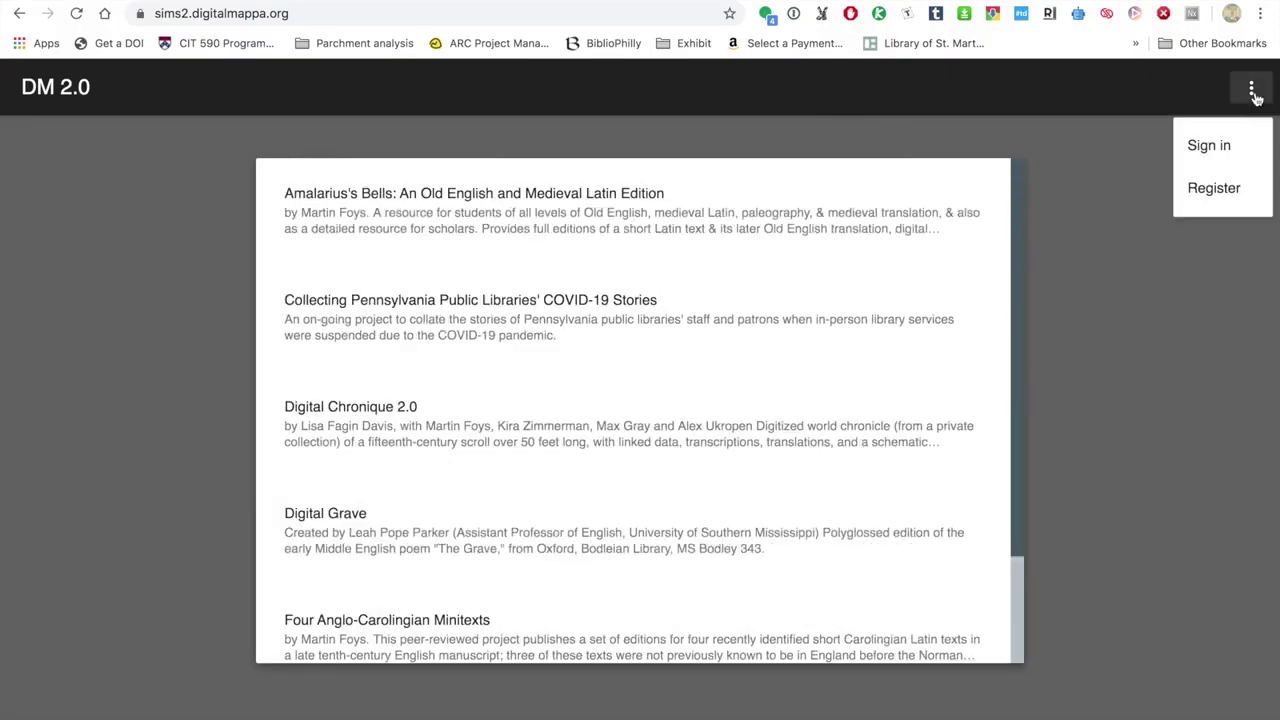
left_click(1213, 189)
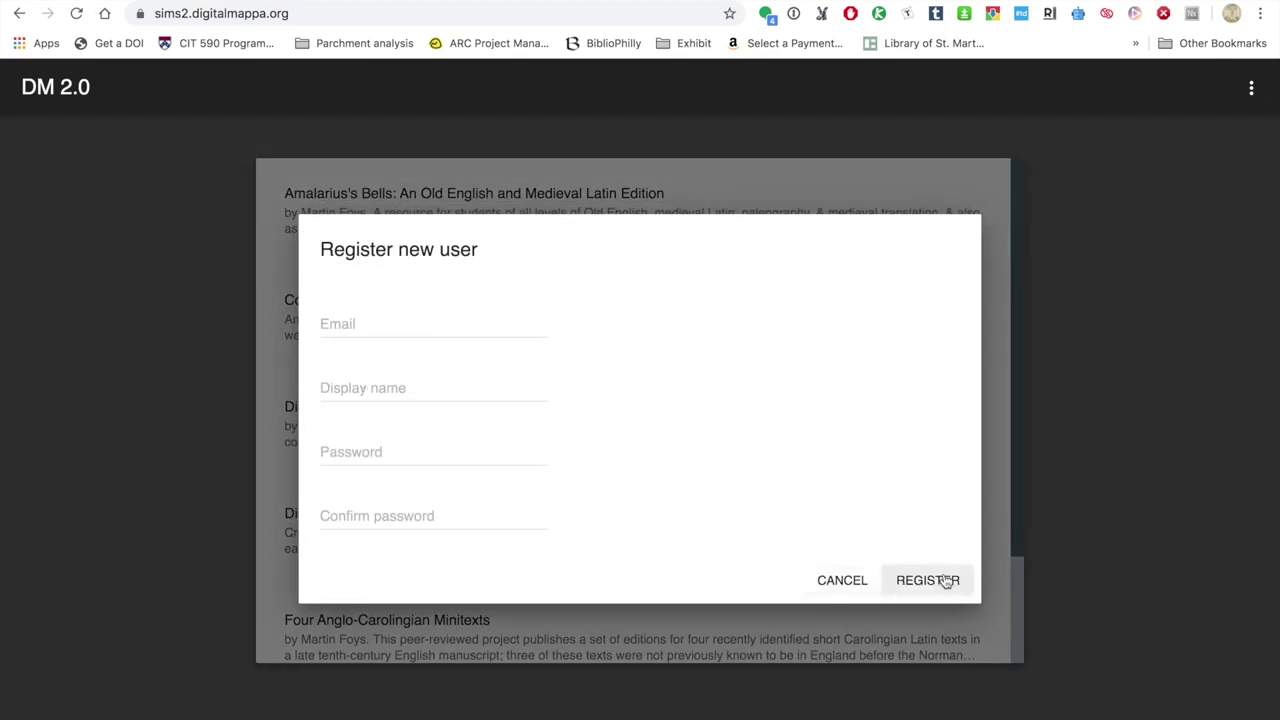
left_click(832, 588)
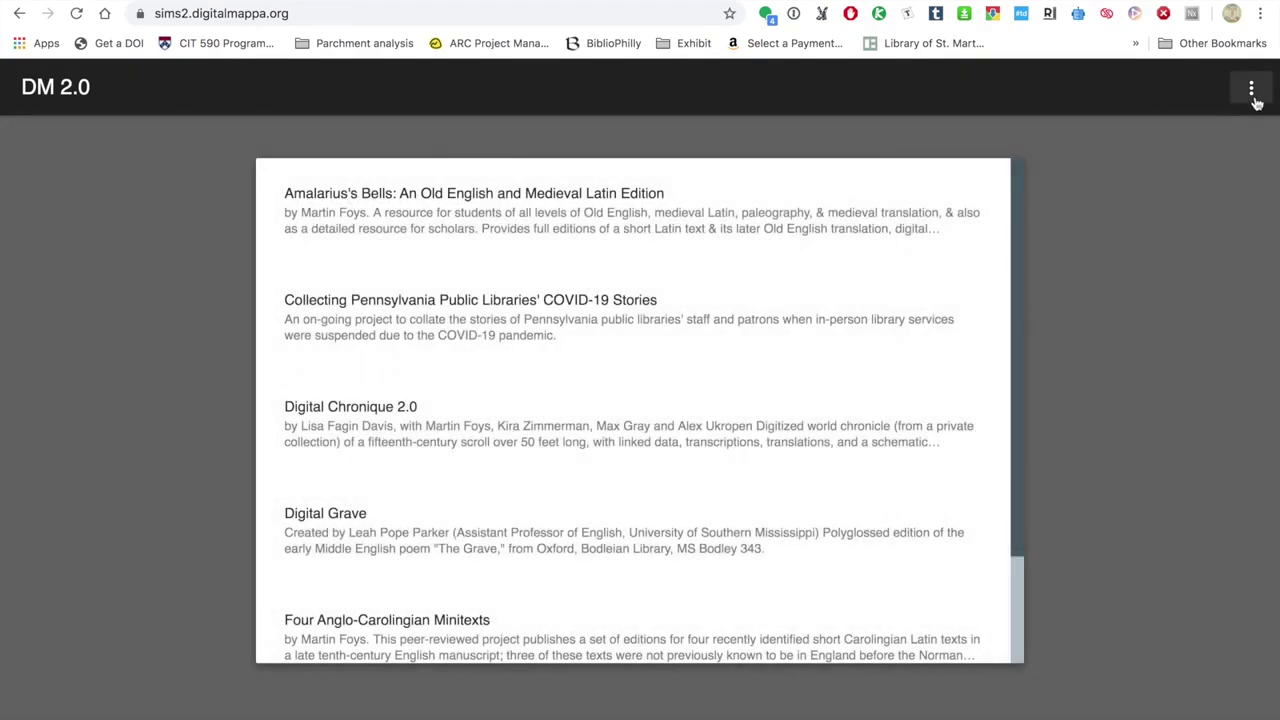
Step: Sign in to the DM 2.0 instance and look through the project list available to the account
left_click(1252, 97)
left_click(1214, 155)
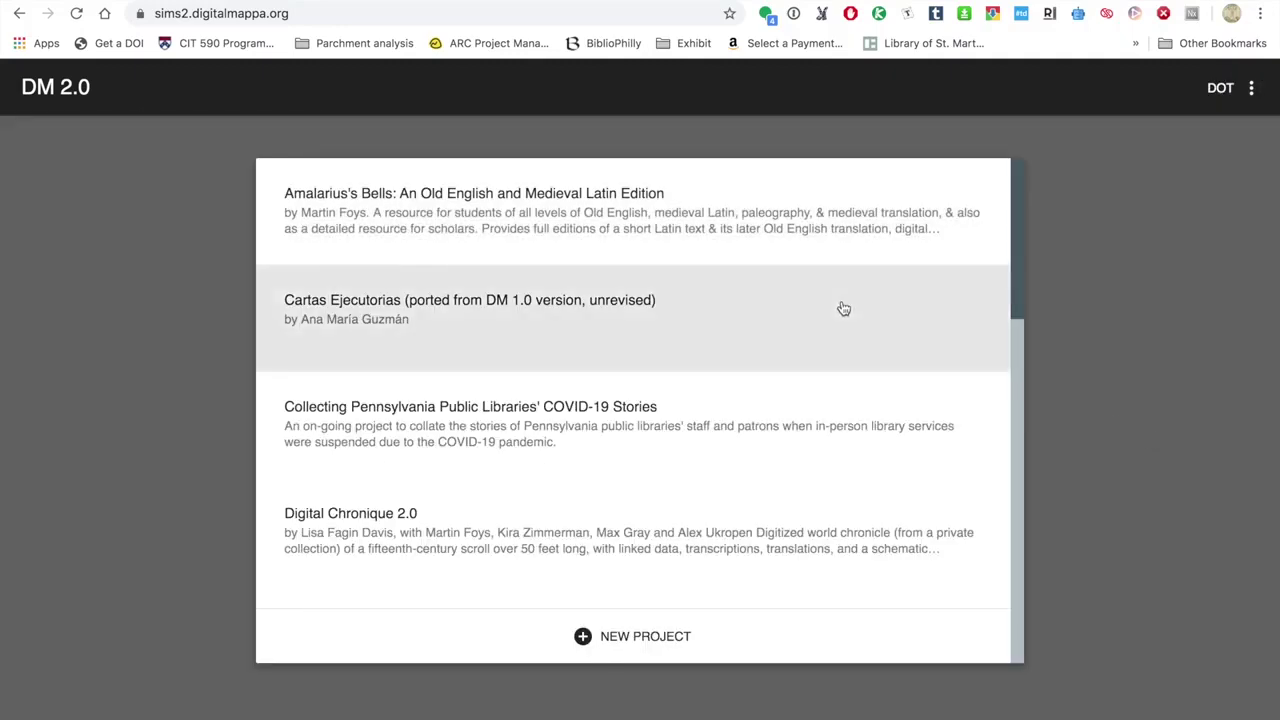
scroll(620, 309, "down", 3)
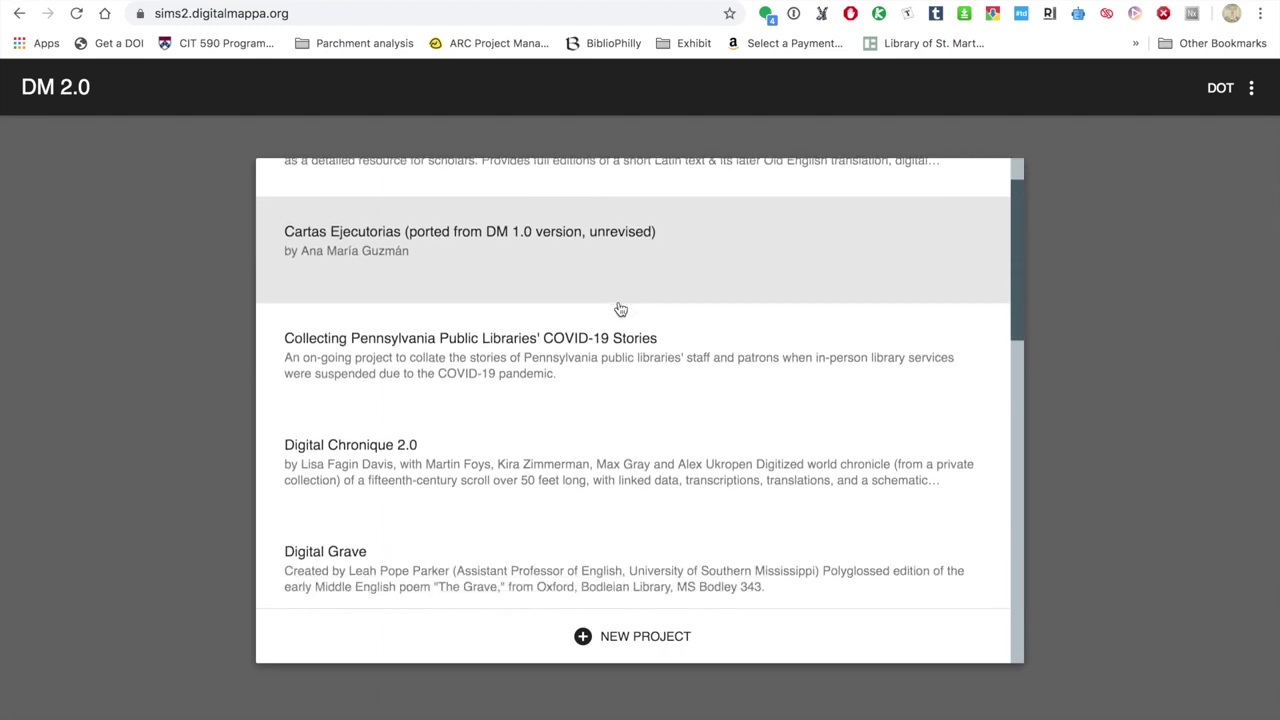
scroll(620, 309, "down", 10)
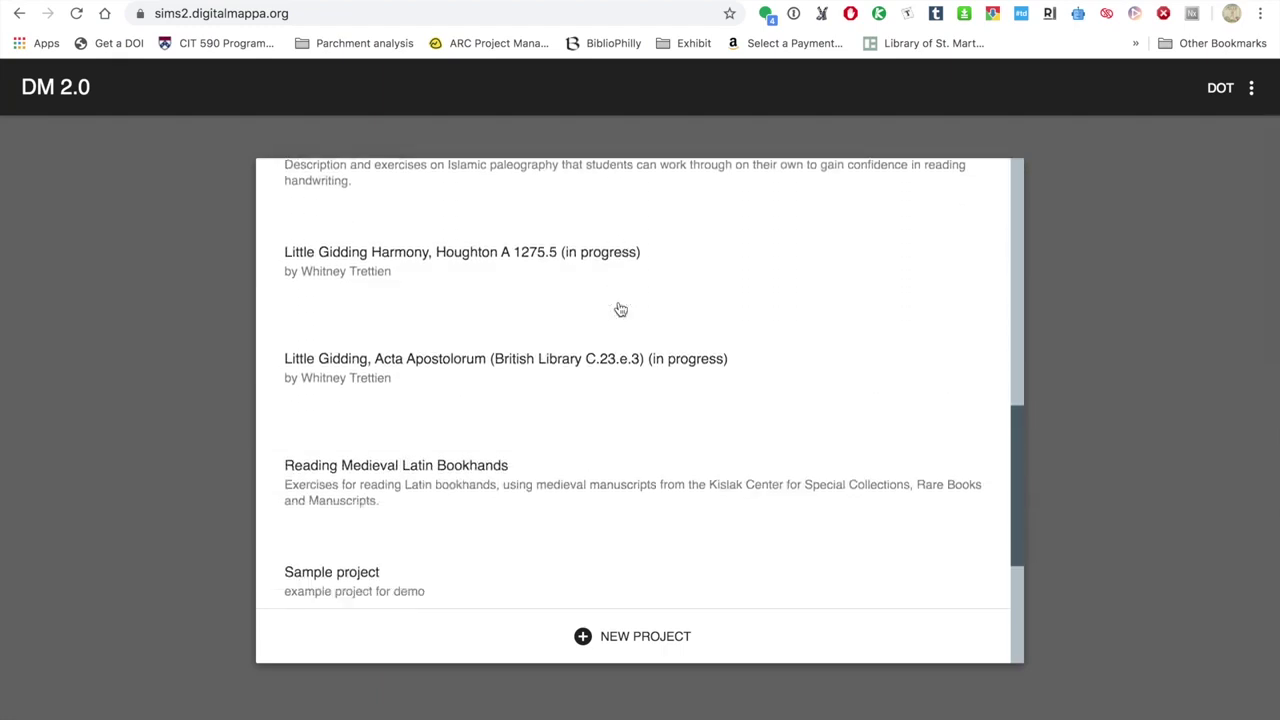
scroll(620, 309, "down", 1)
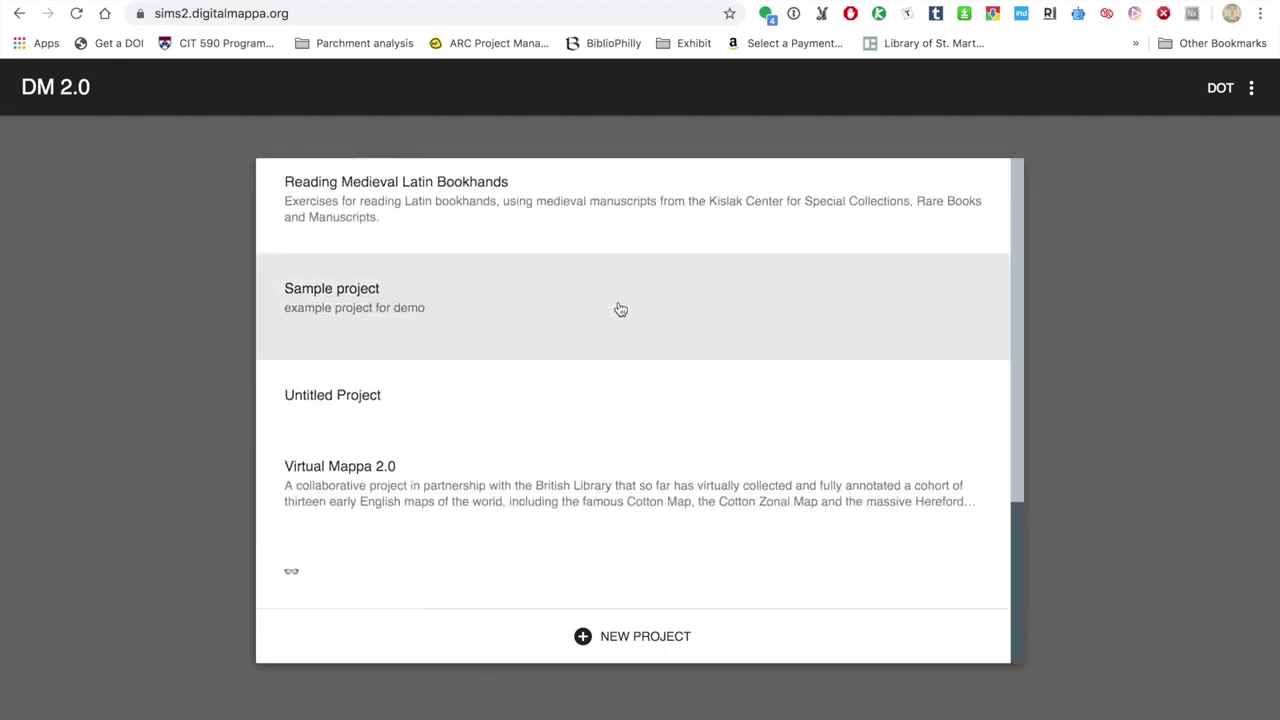
scroll(620, 309, "up", 5)
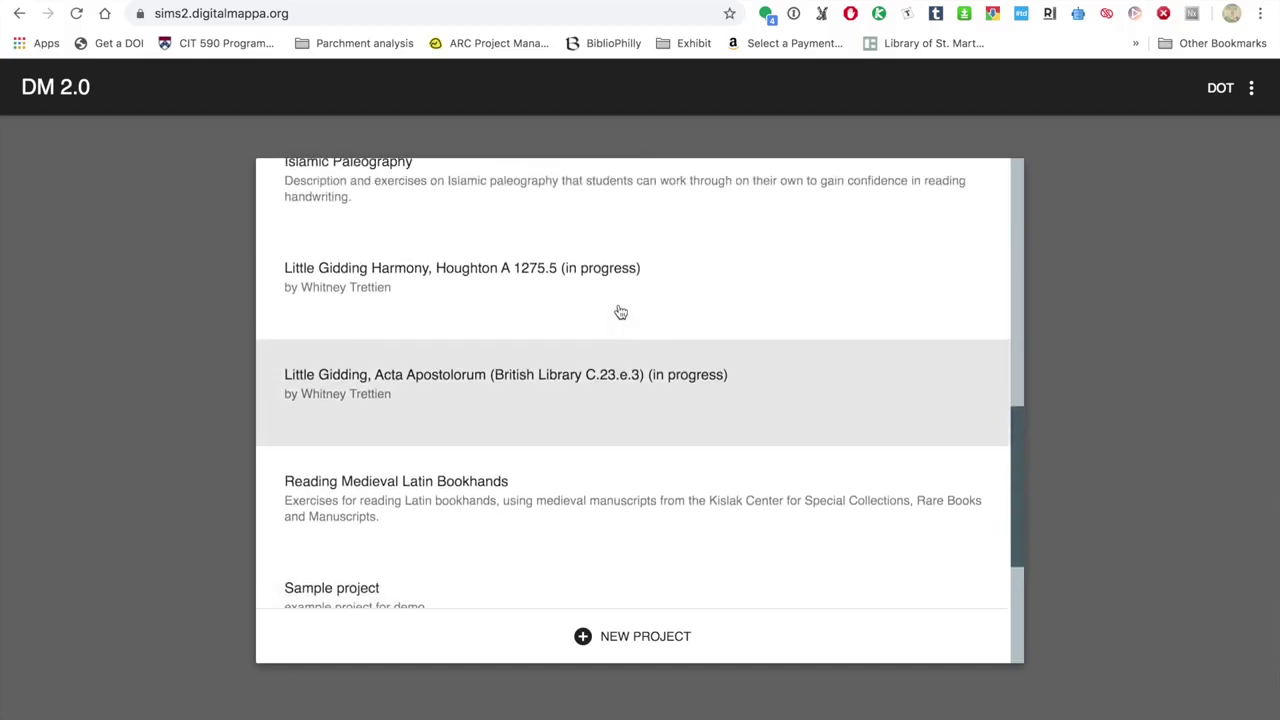
scroll(843, 307, "up", 7)
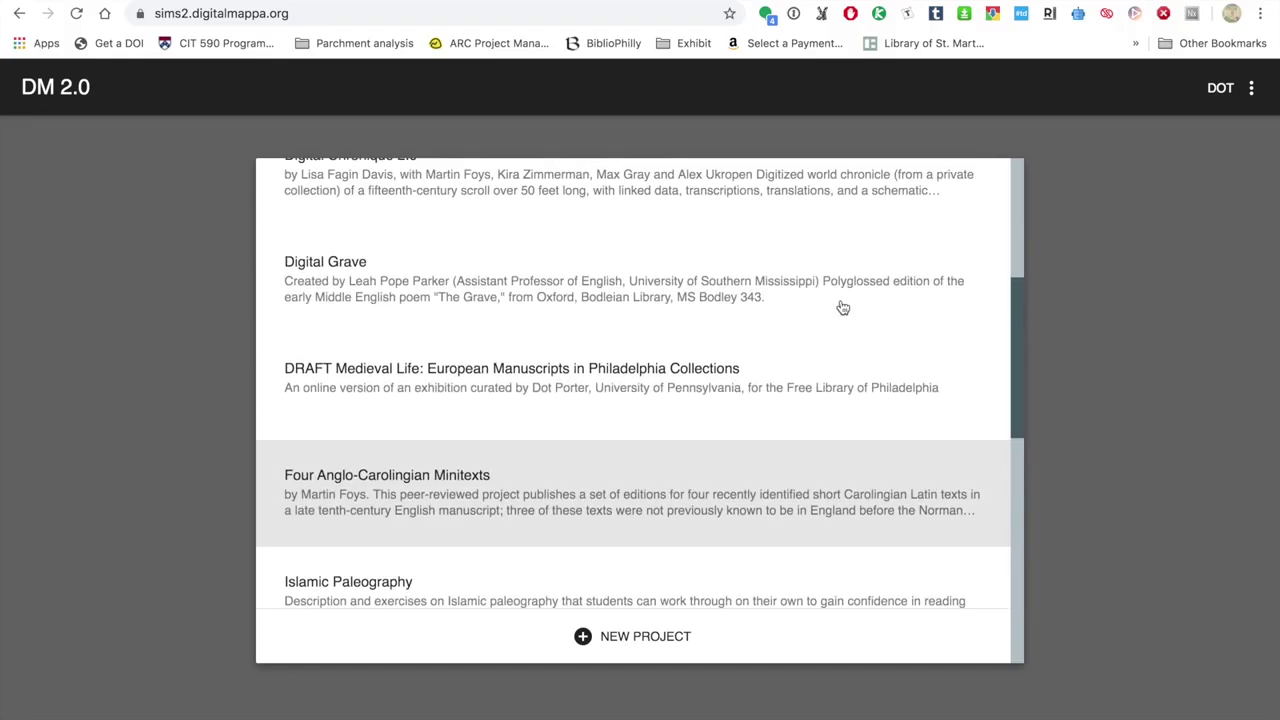
scroll(842, 307, "up", 6)
Step: View the user approvals and admin rights in the site administration and close it
left_click(1251, 88)
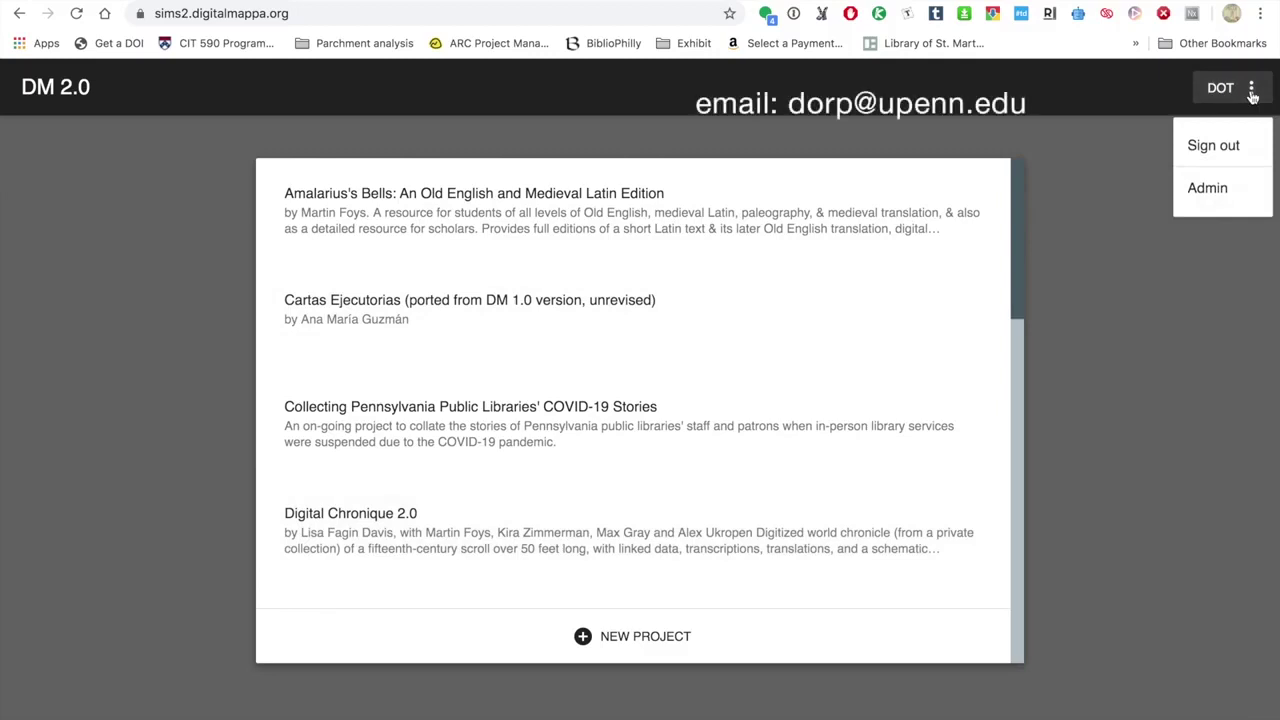
left_click(1220, 195)
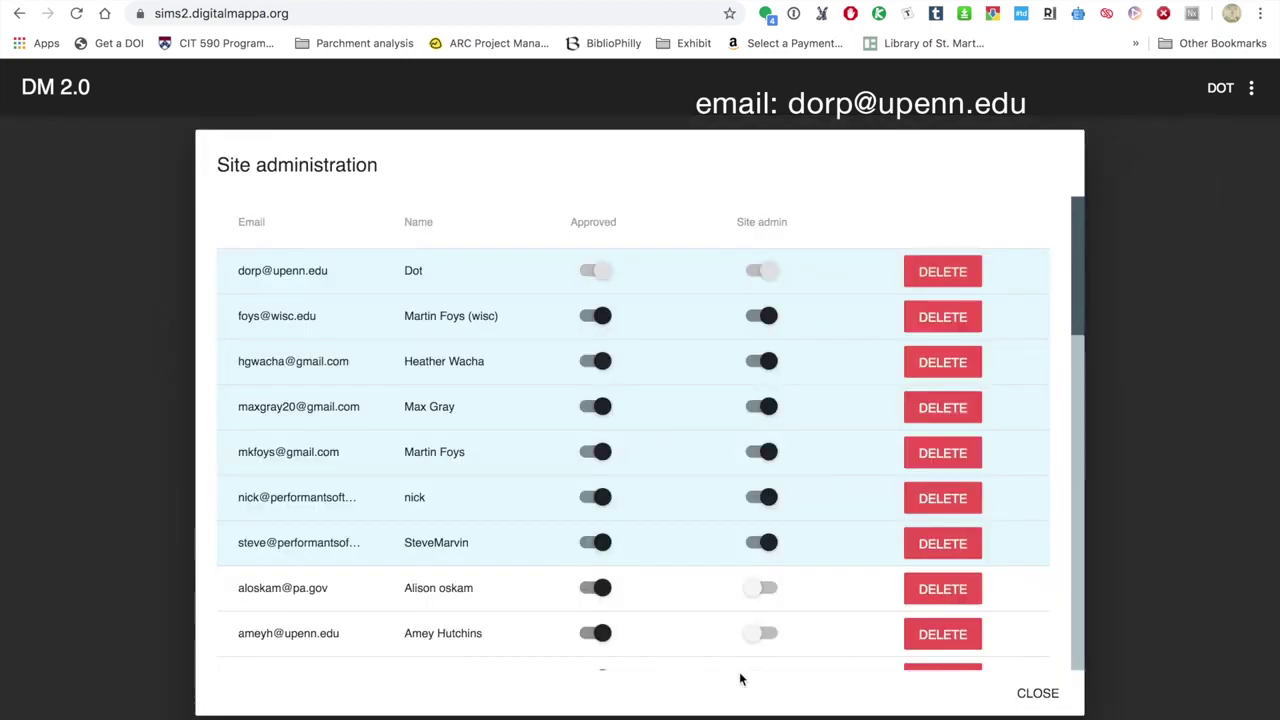
left_click(1037, 693)
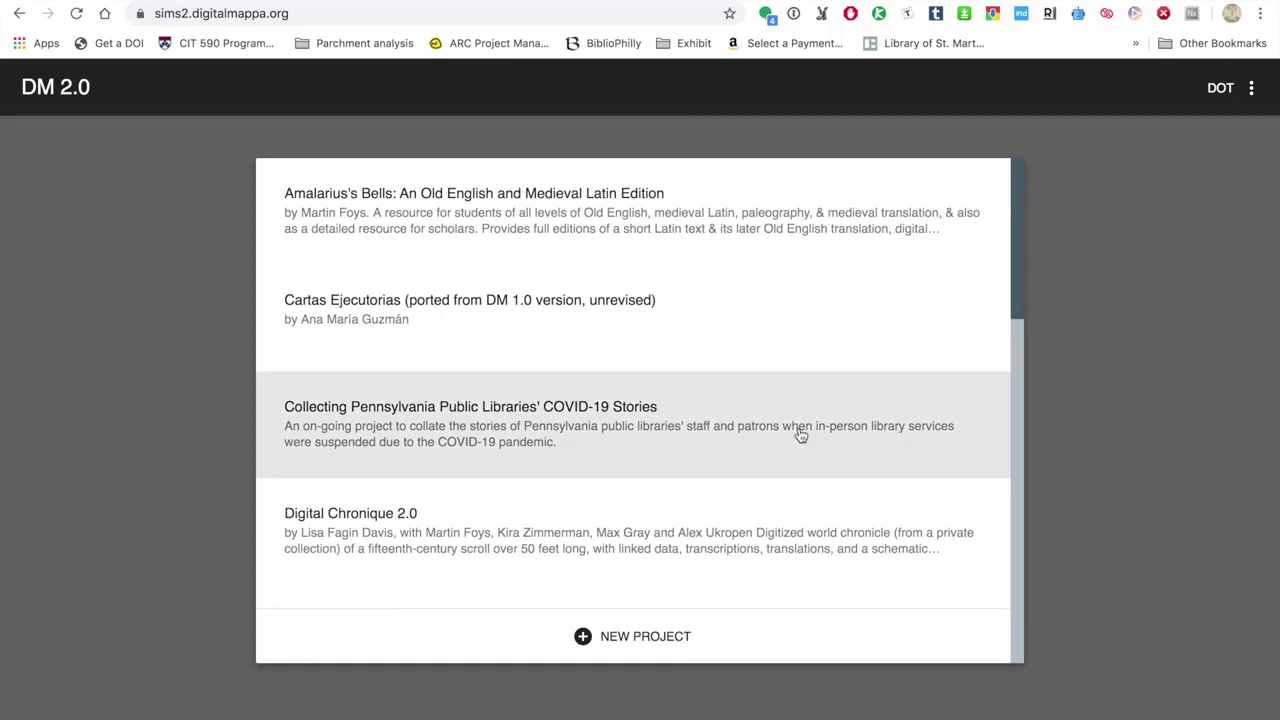
Step: Open the project "Amalarius's Bells: An Old English and Medieval Latin Edition" and expand its Introductory Materials folder
left_click(660, 231)
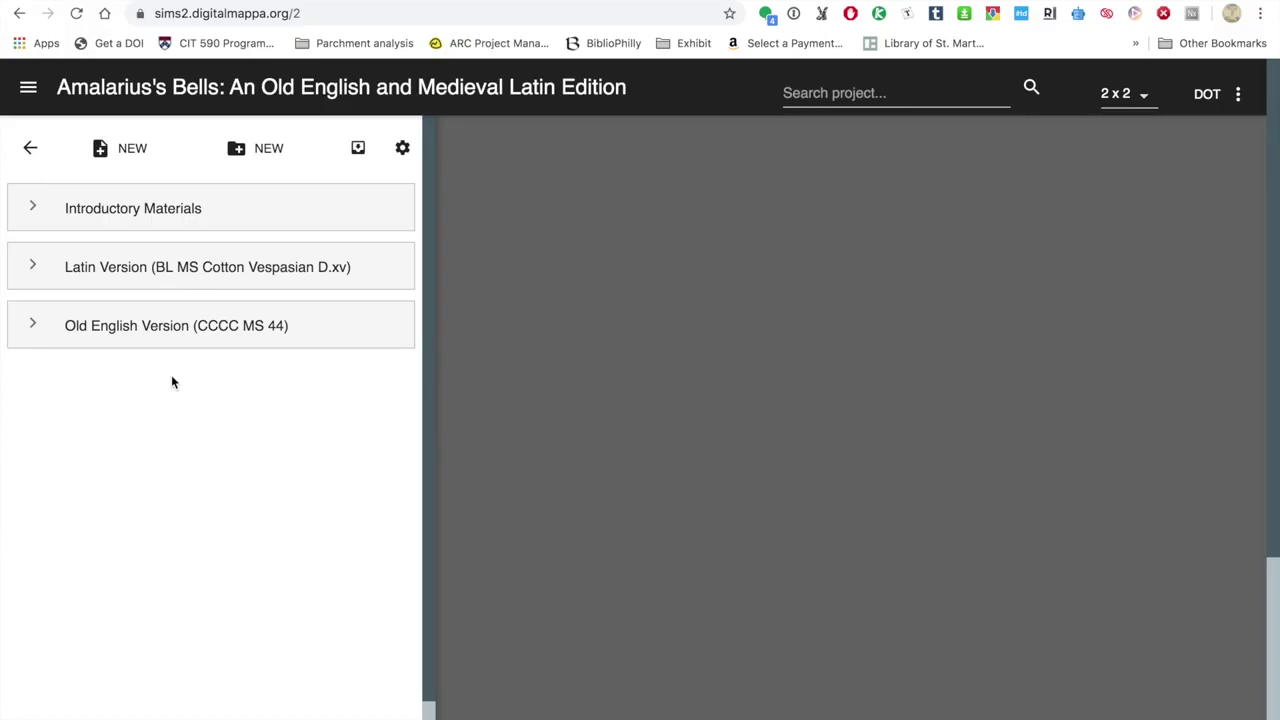
left_click(33, 208)
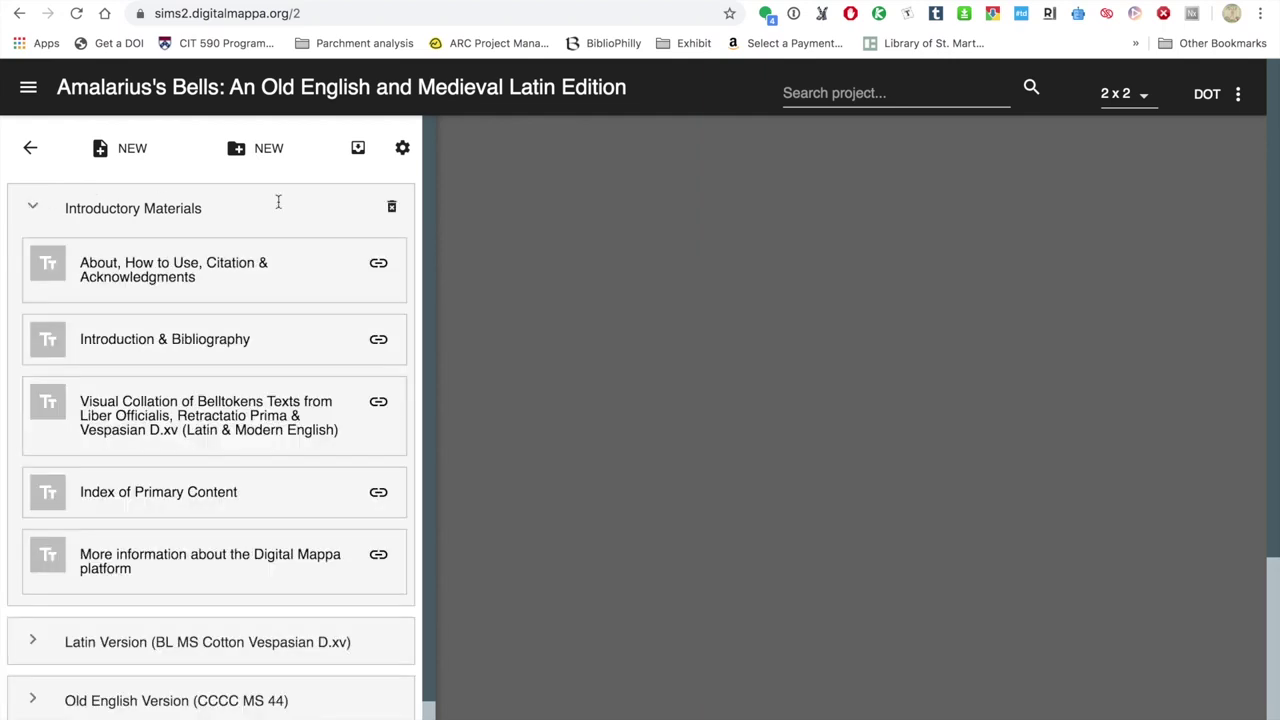
Step: Open the document "About, How to Use, Citation & Acknowledgments" and look through the edition's description and interface instructions
left_click(75, 263)
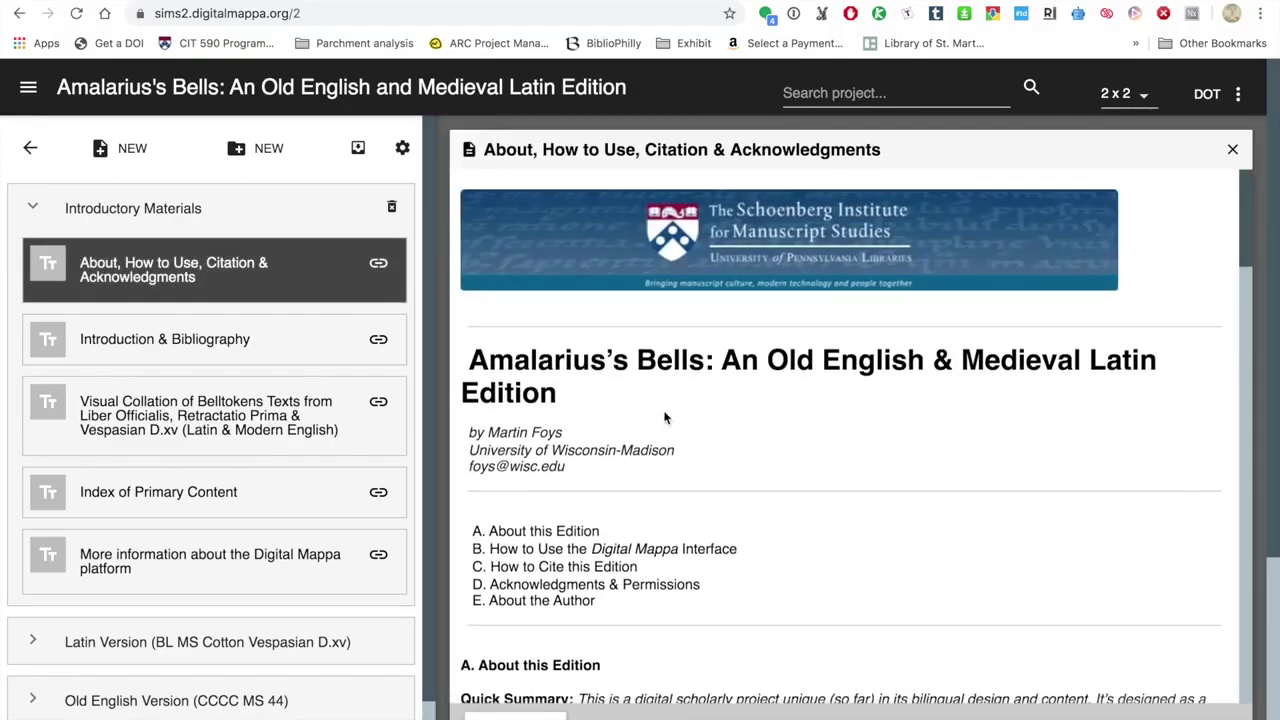
scroll(665, 418, "down", 10)
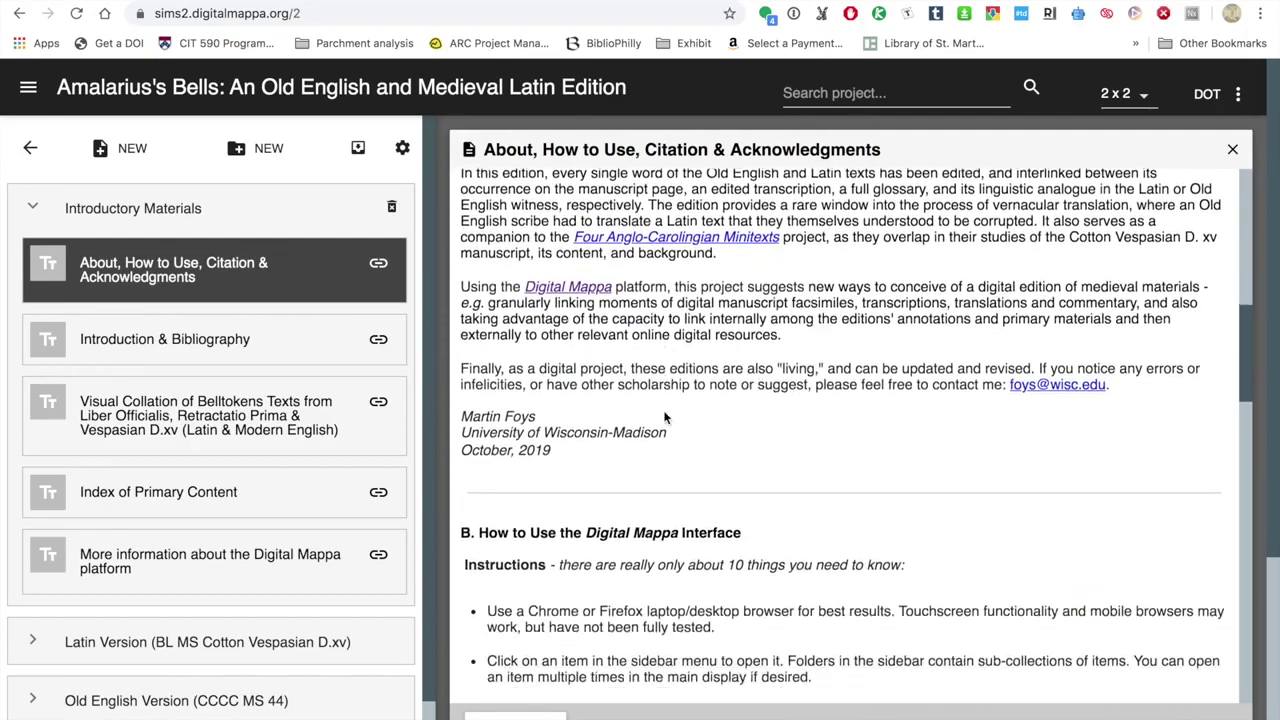
scroll(665, 418, "down", 4)
scroll(665, 420, "up", 10)
scroll(665, 424, "up", 6)
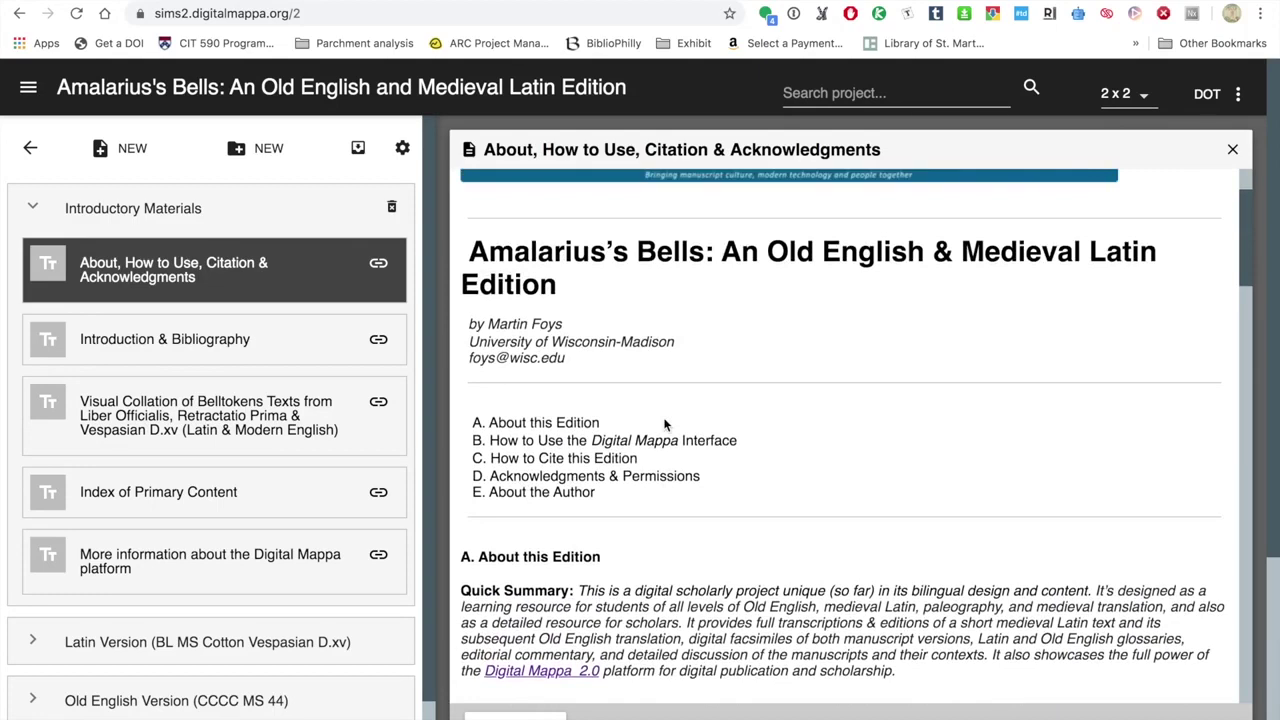
scroll(897, 446, "up", 2)
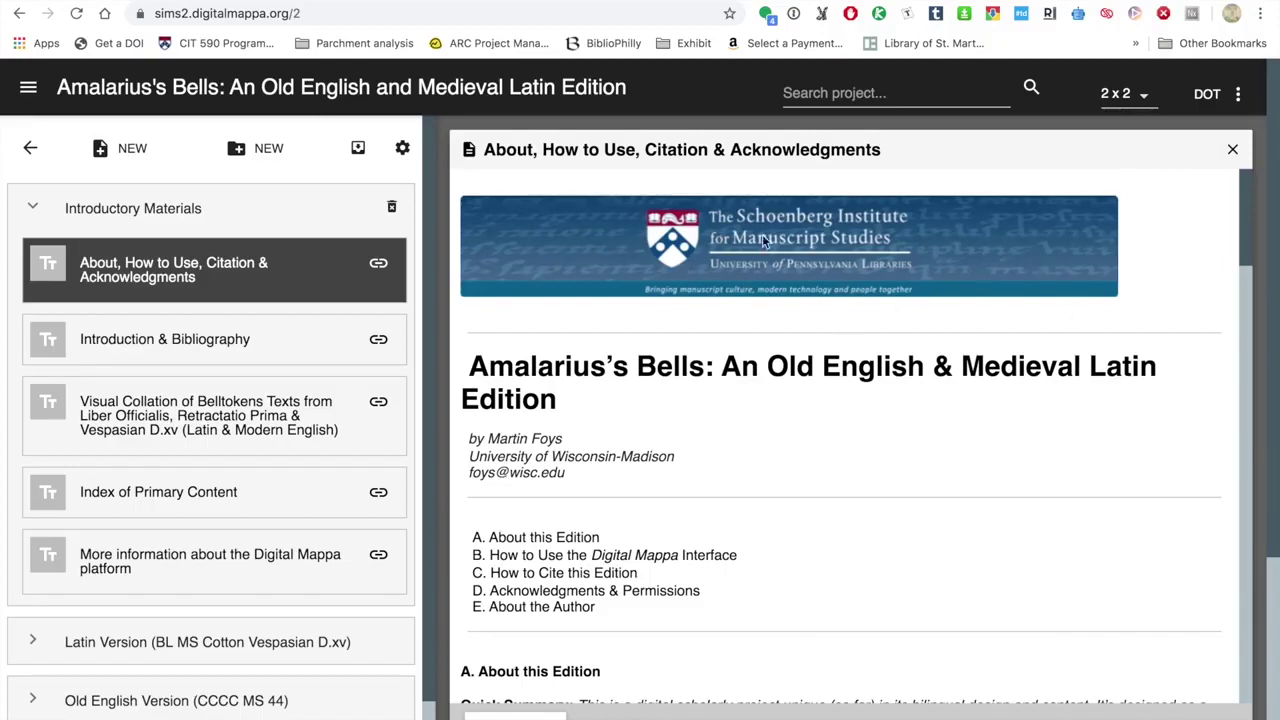
Step: View "Introduction & Bibliography" alongside the first document and close both documents
left_click(209, 341)
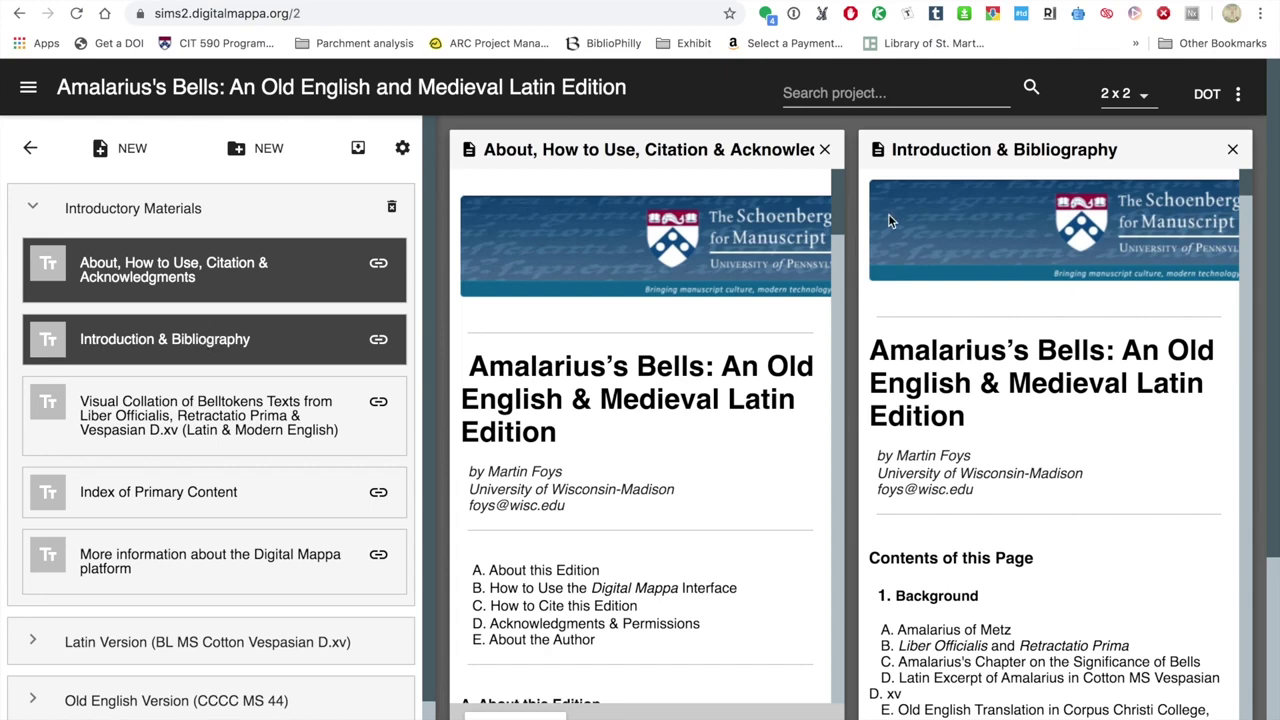
left_click(825, 151)
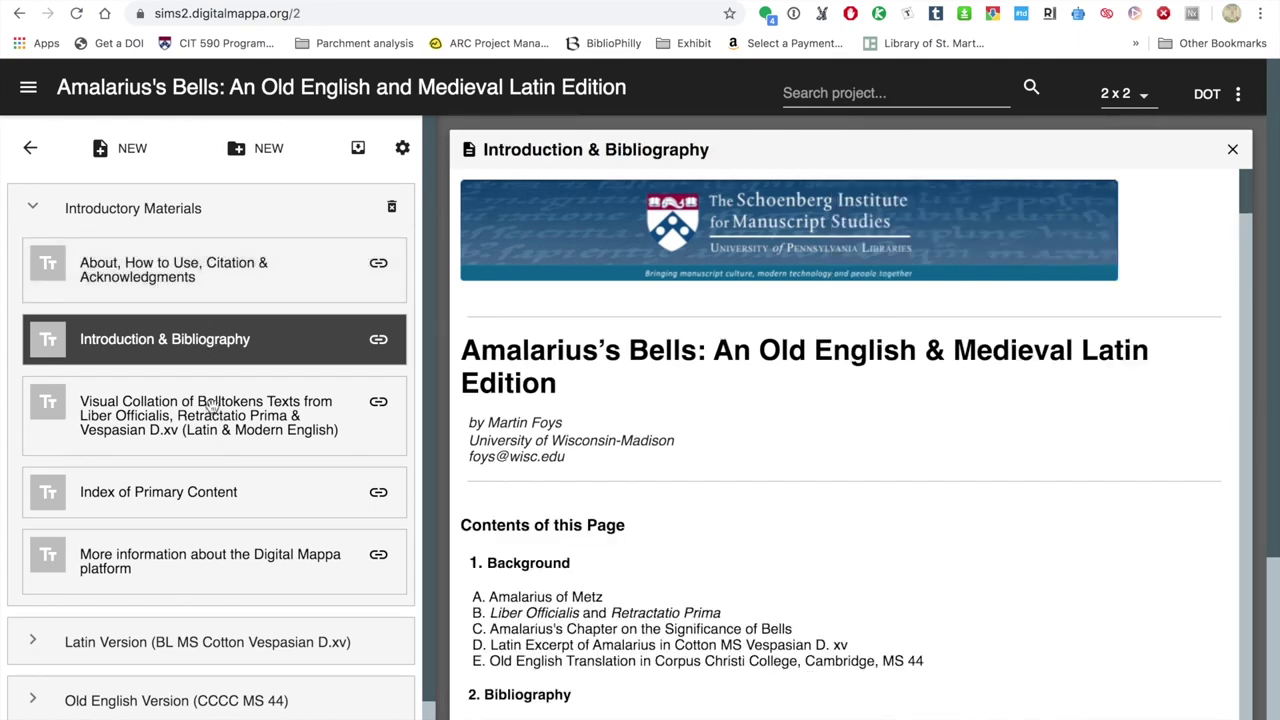
scroll(196, 418, "down", 1)
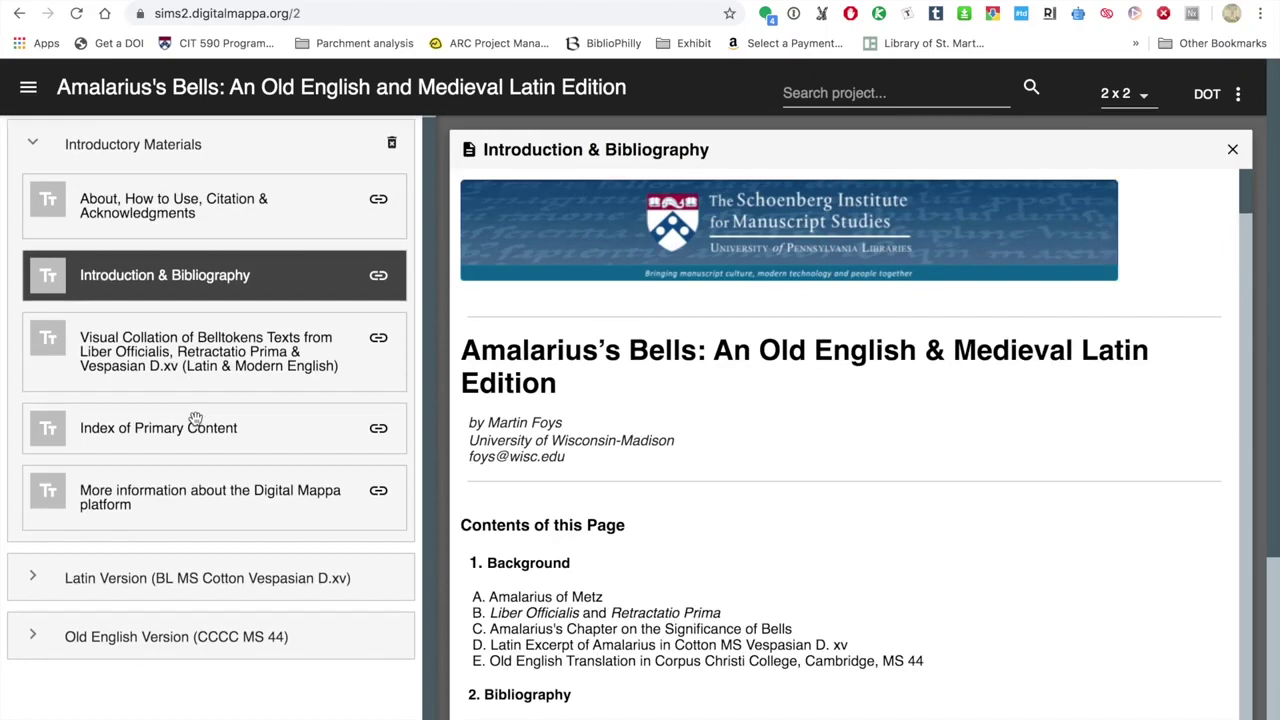
left_click(1234, 151)
Step: Collapse the Introductory Materials folder and open Cotton MS Vespasian D.xv, f.102r from the Latin Version folder, showing the top of the page
left_click(31, 145)
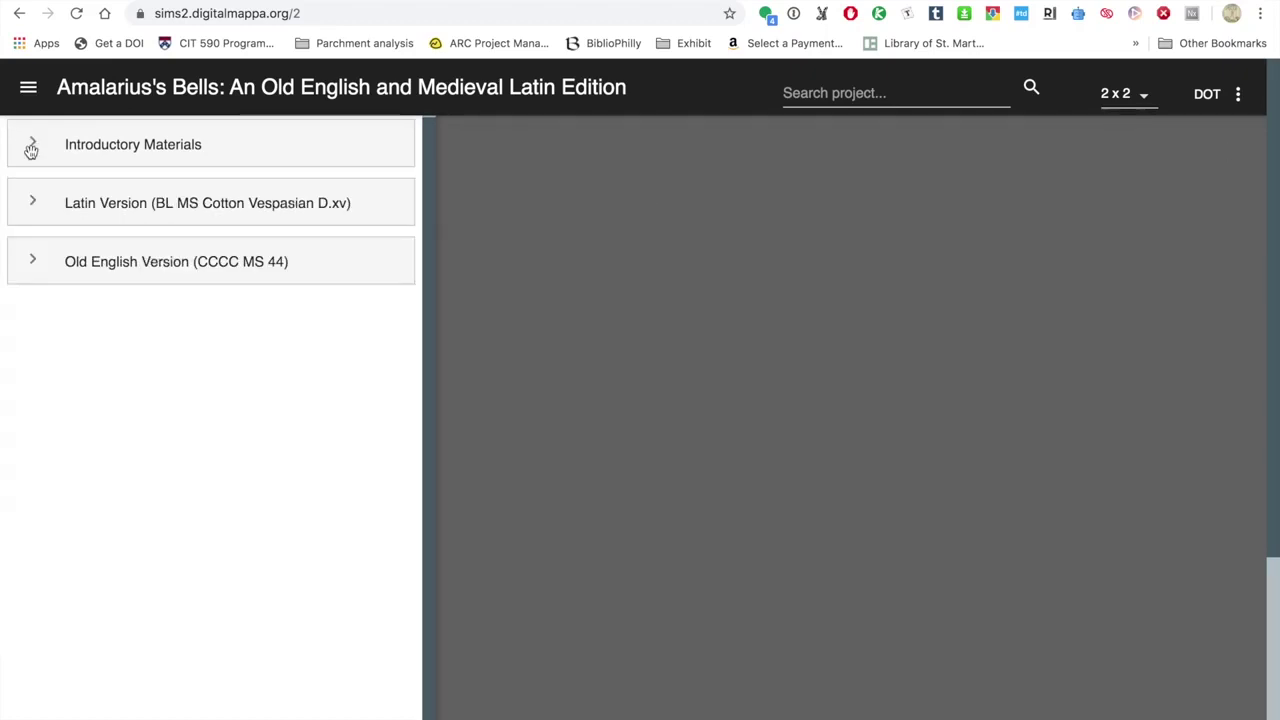
left_click(32, 202)
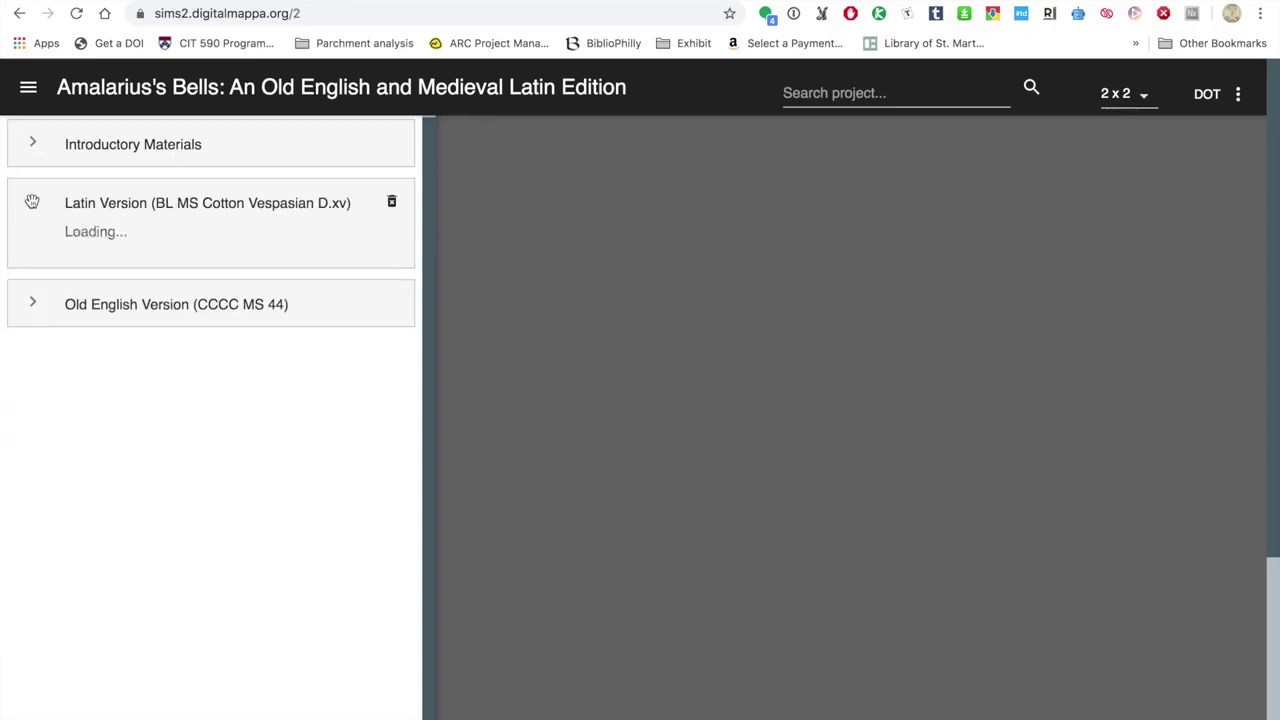
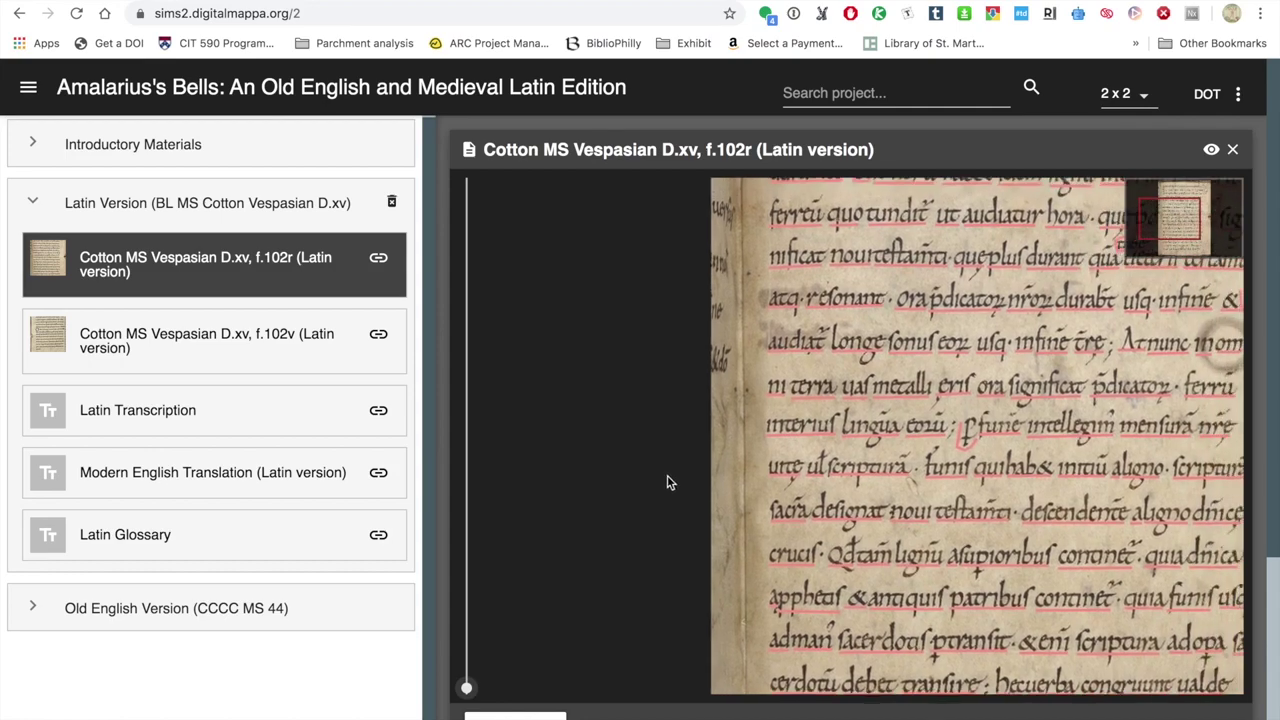
left_click_drag(1202, 314, 1133, 497)
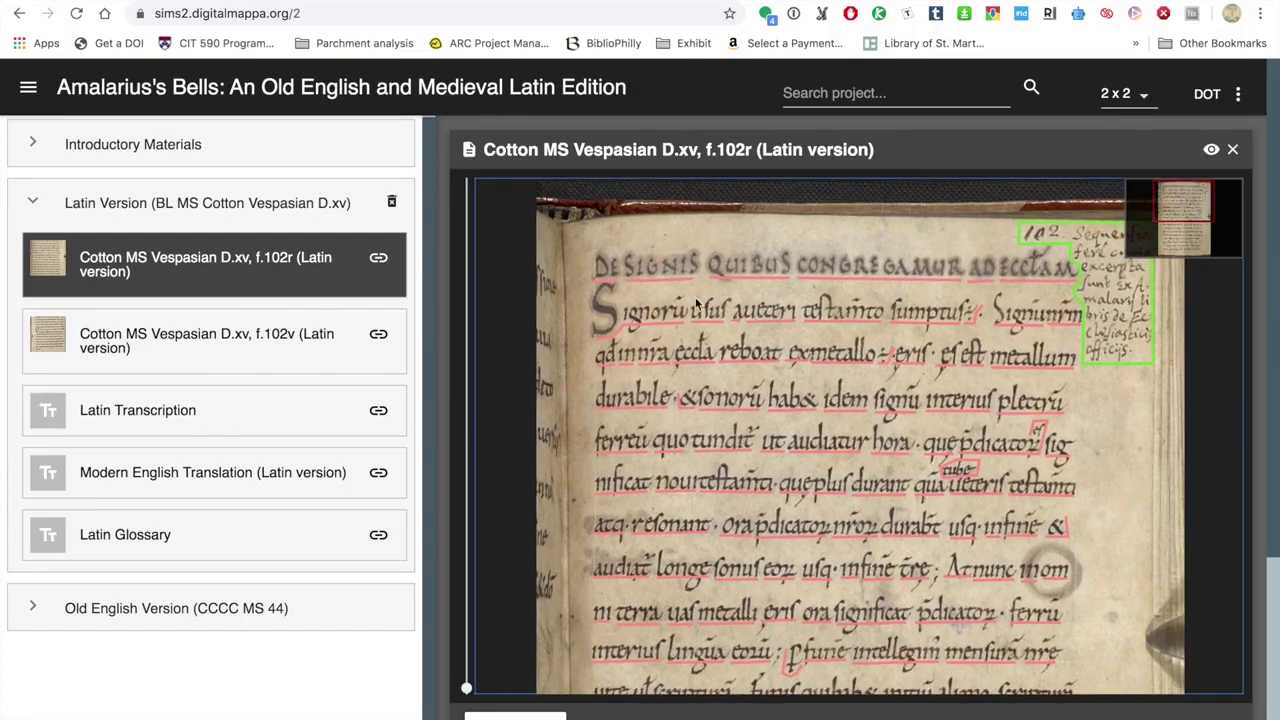
Step: Examine the linked annotations of the words "QUIBUS" and "usus" on the f.102r manuscript image
left_click(670, 281)
mouse_move(751, 277)
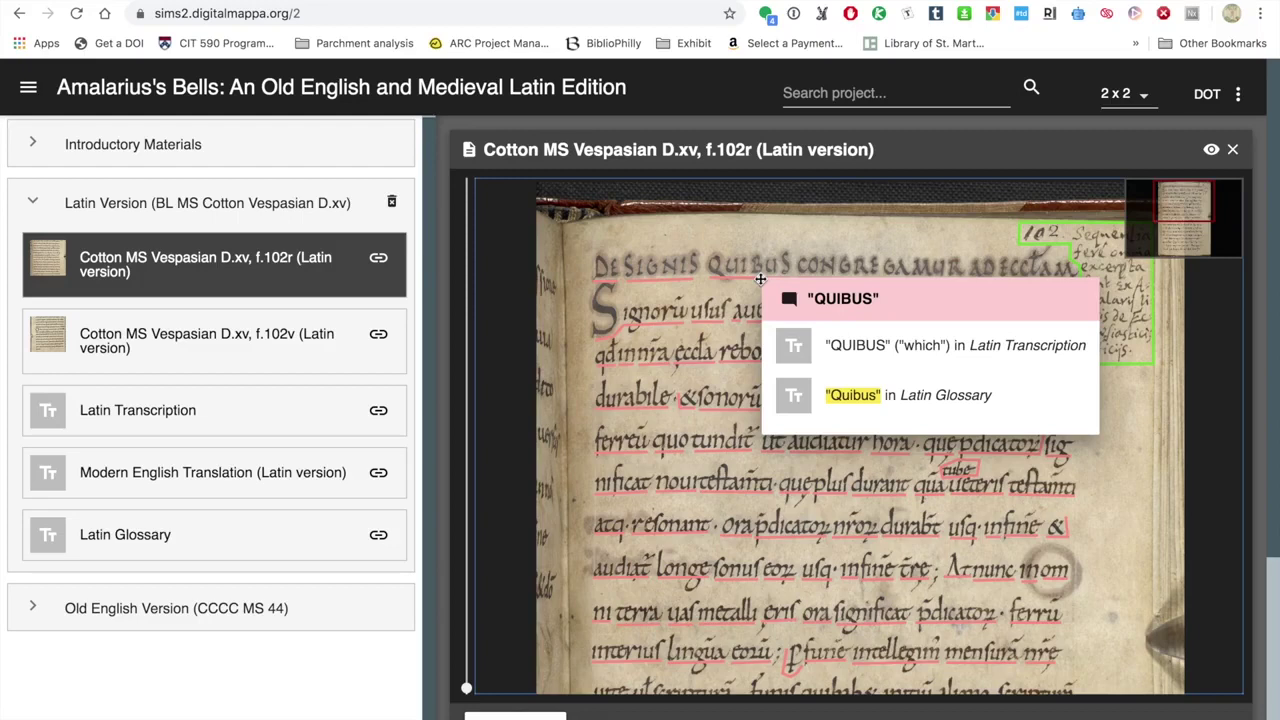
left_click(760, 280)
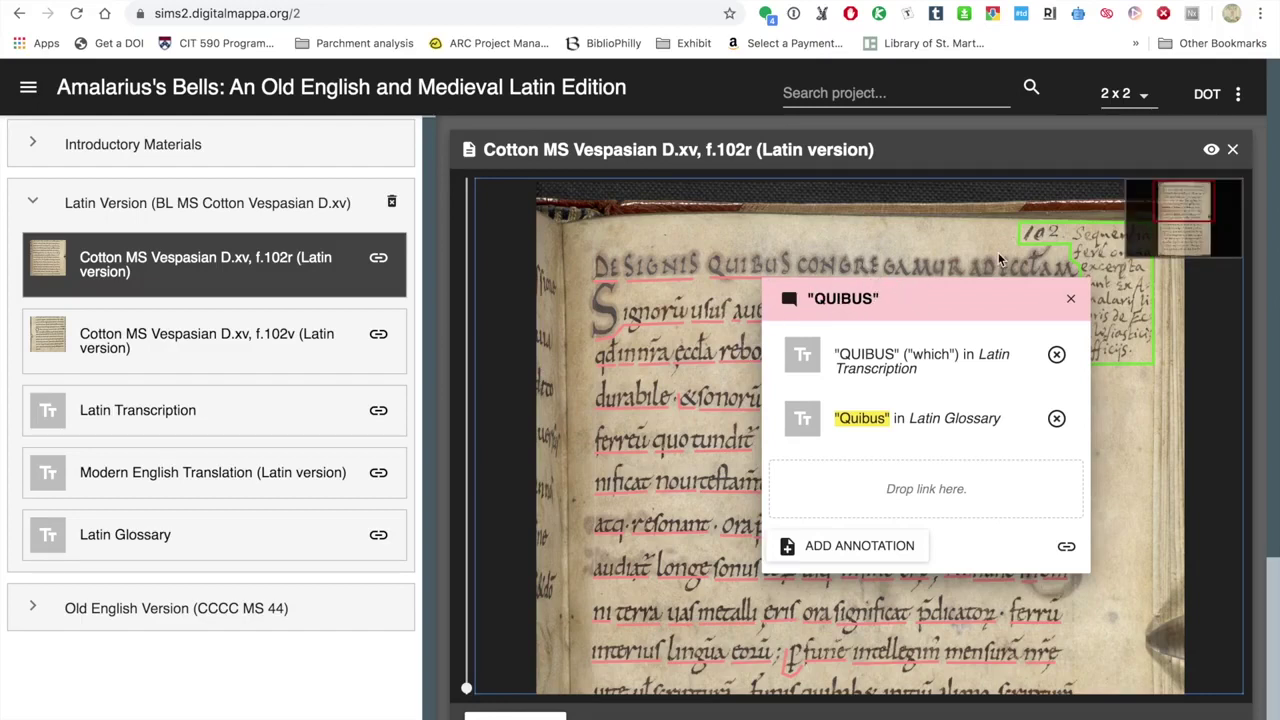
mouse_move(703, 320)
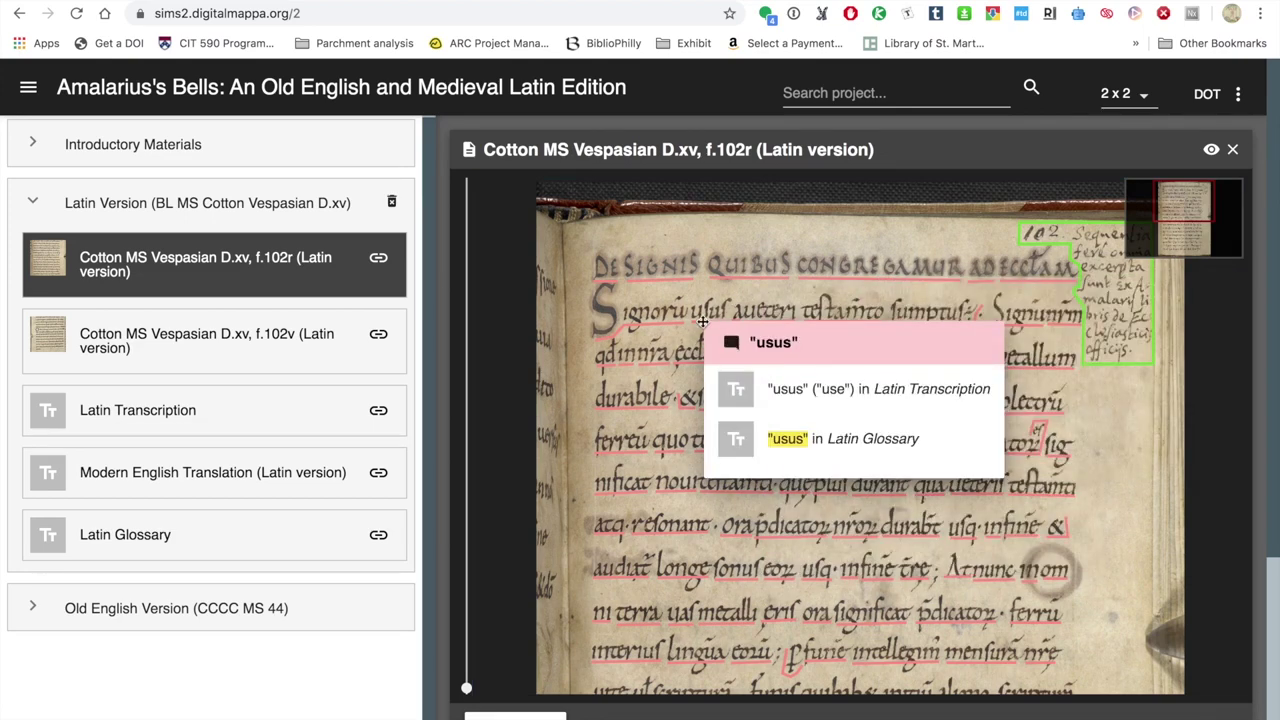
left_click(703, 320)
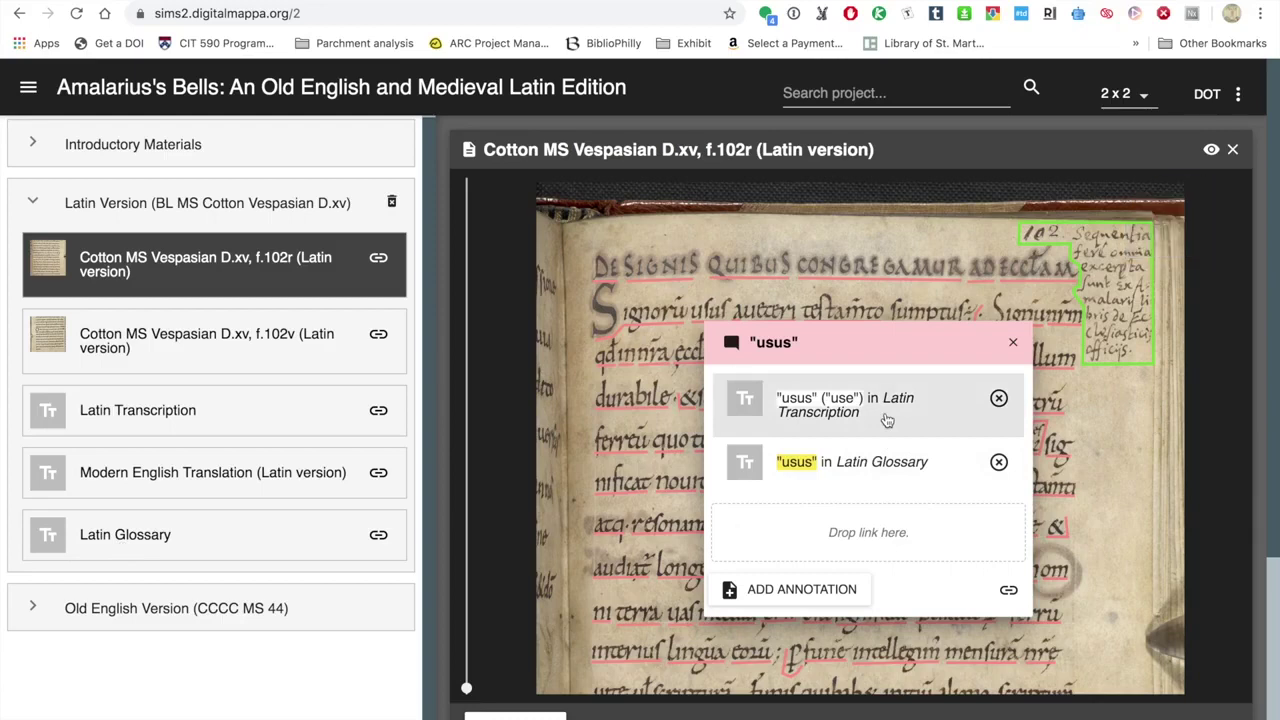
Step: Open the Latin Transcription linked to "usus" and move the annotation box clear of the manuscript's first lines
left_click_drag(884, 343, 813, 392)
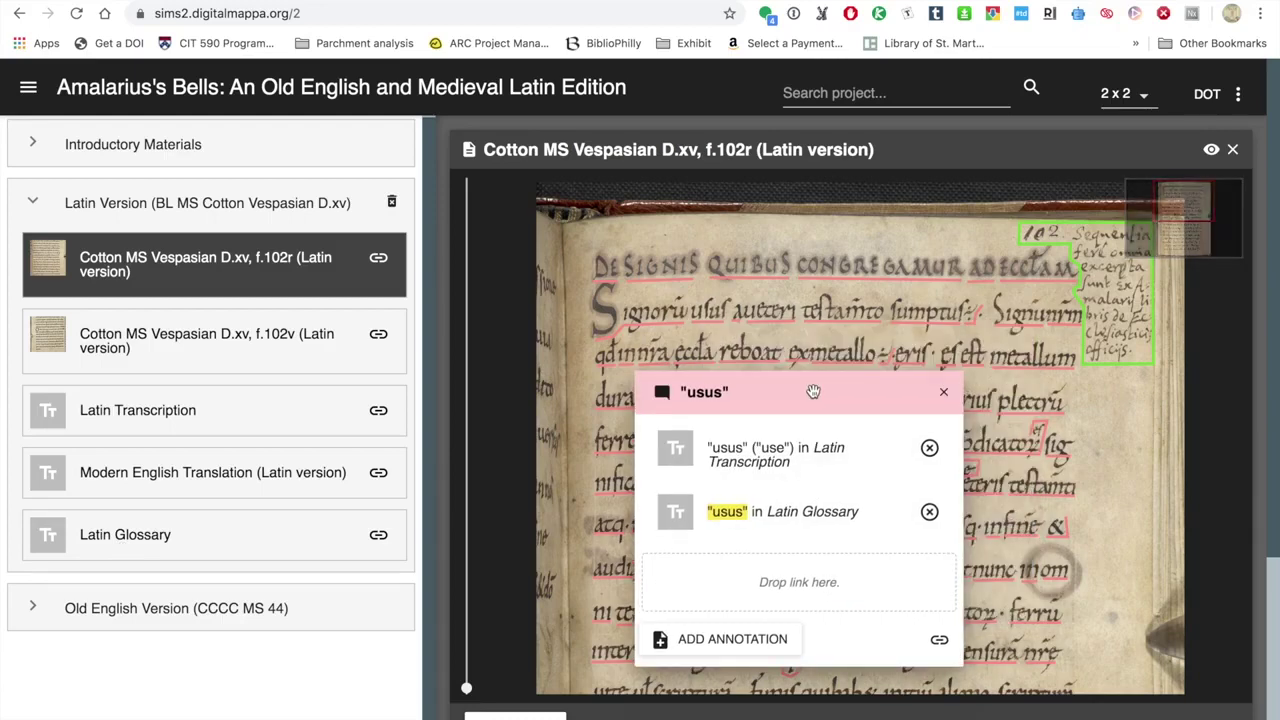
left_click(781, 459)
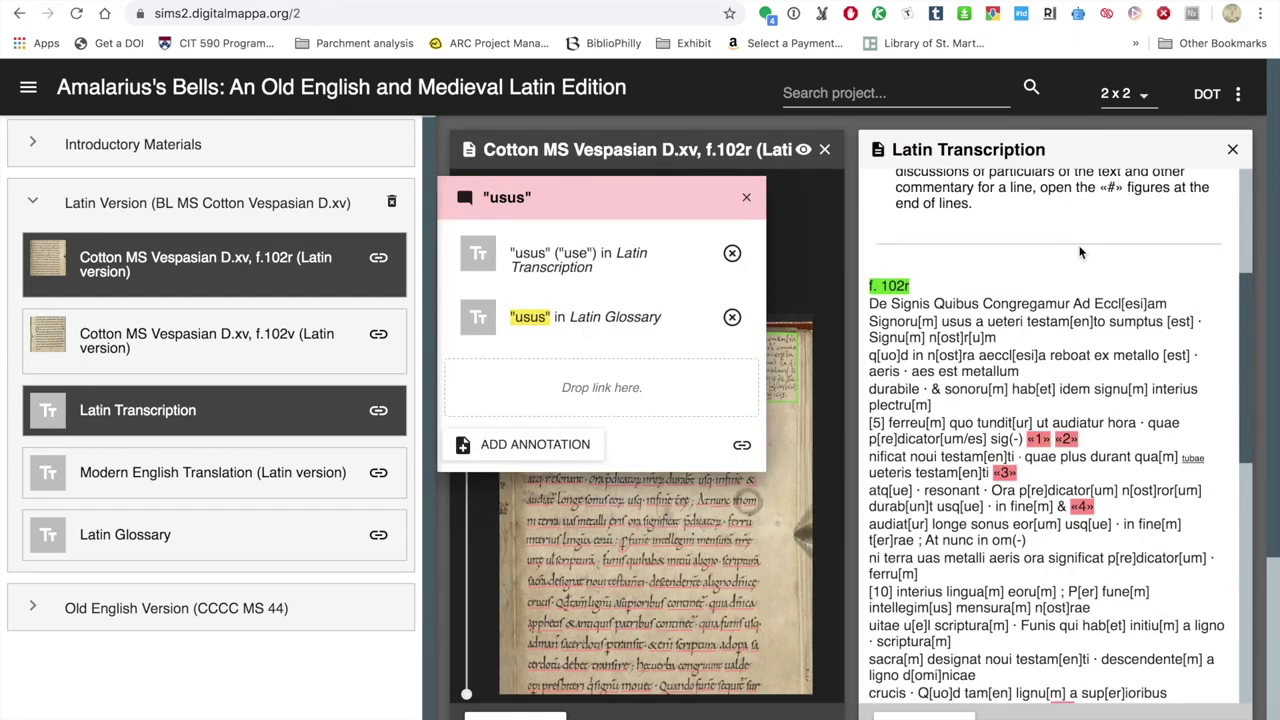
mouse_move(642, 212)
left_mouse_down()
mouse_move(651, 477)
mouse_move(663, 417)
mouse_move(657, 451)
mouse_move(660, 438)
left_mouse_up()
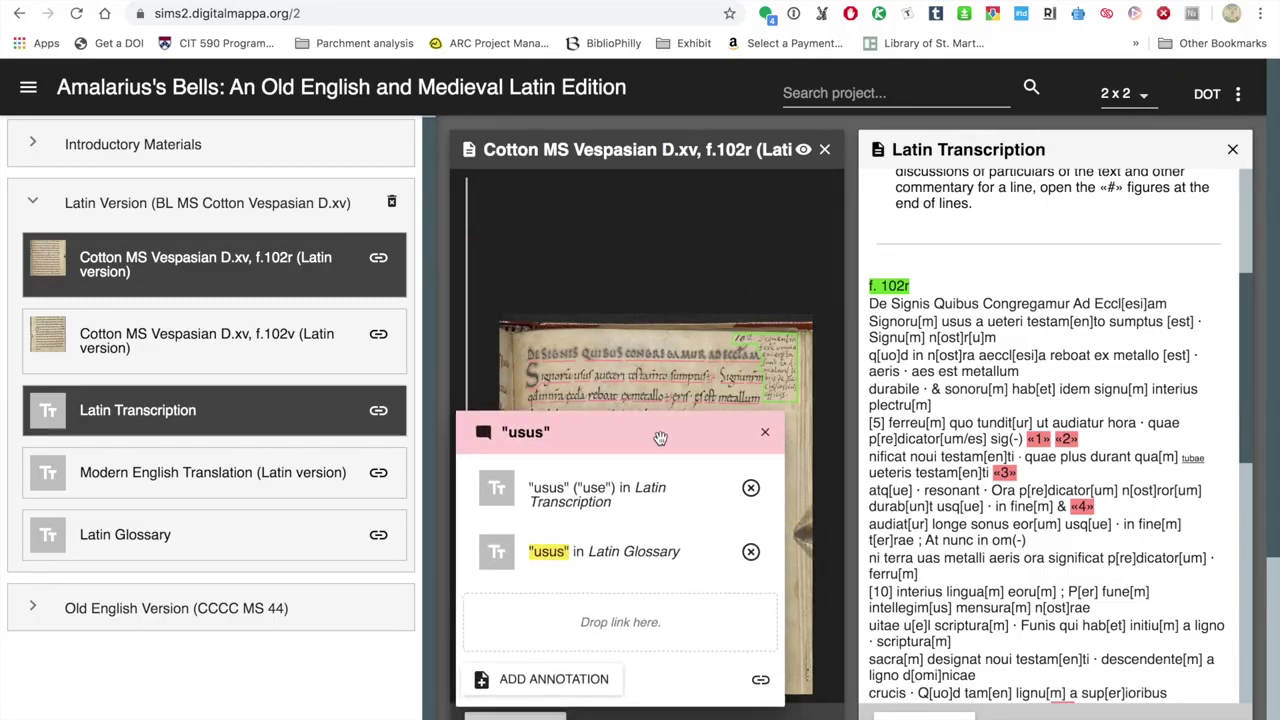
Step: Open the annotation of "usus" in the Latin Transcription and follow its link to the Latin Glossary
mouse_move(729, 350)
mouse_move(953, 322)
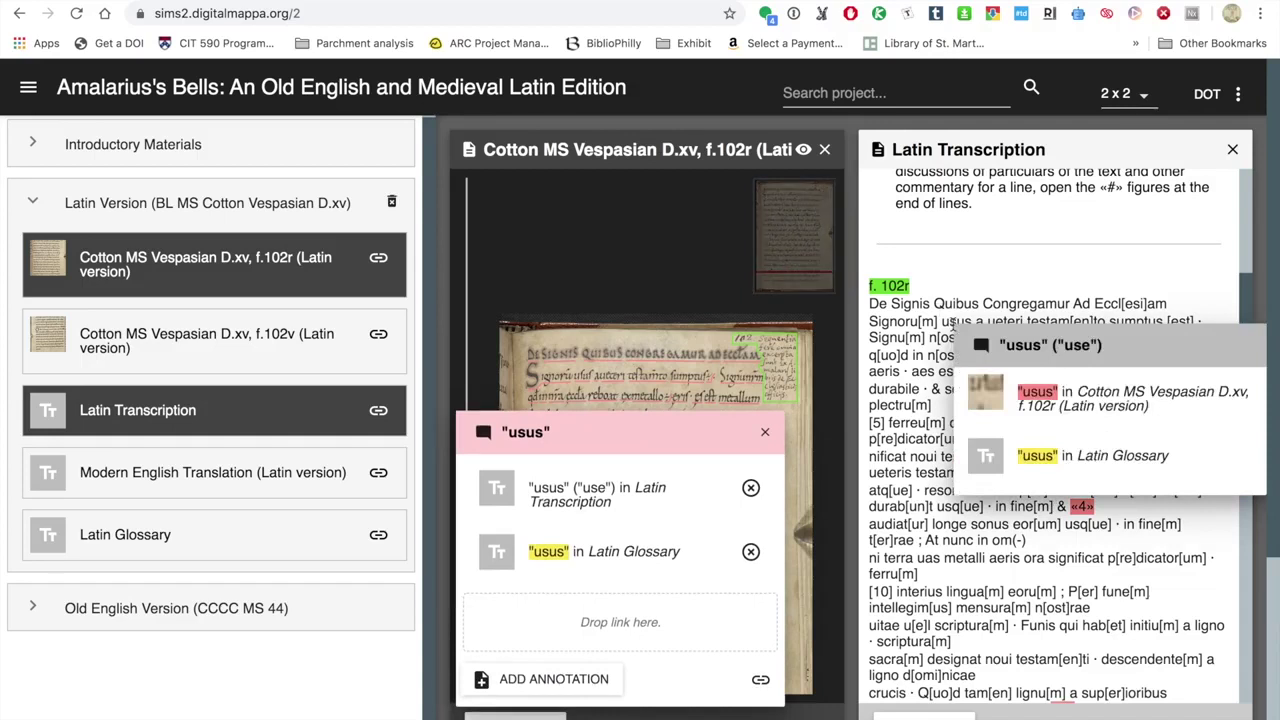
left_click(953, 322)
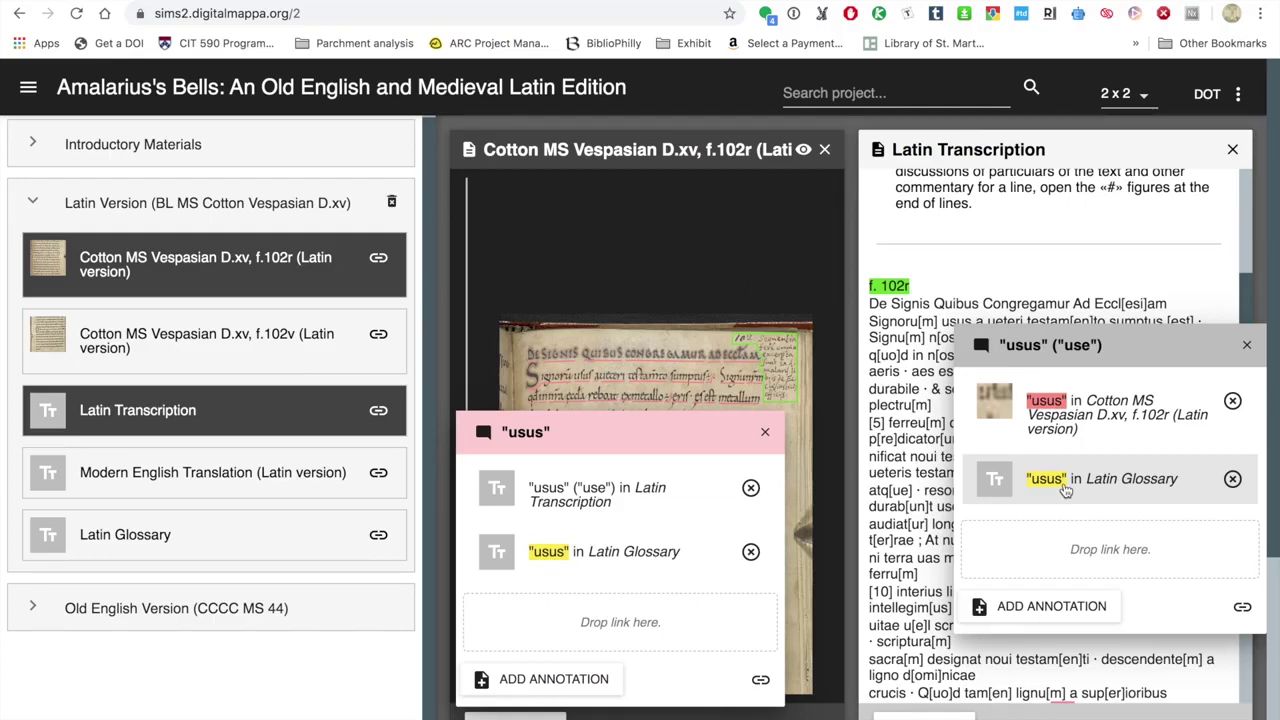
left_click(1065, 489)
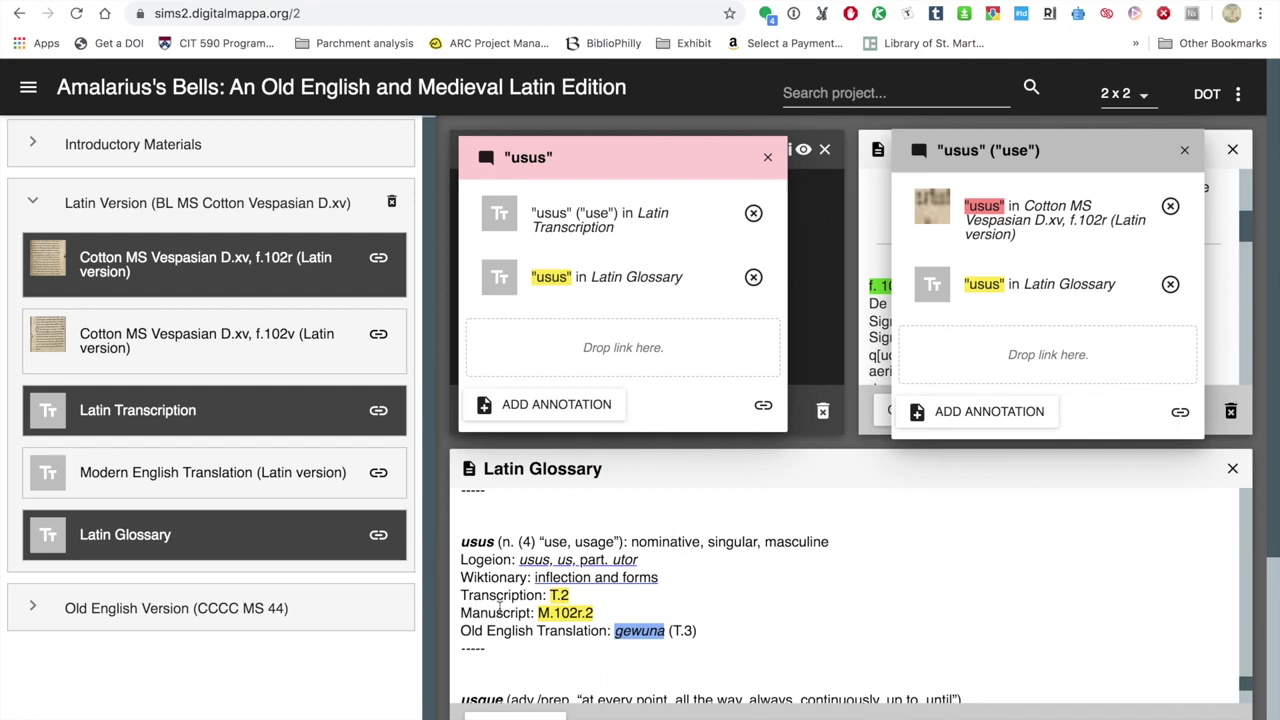
Step: Check the linked occurrences T.2 and M.102r.2 in the "usus" entry of the Latin Glossary
mouse_move(553, 596)
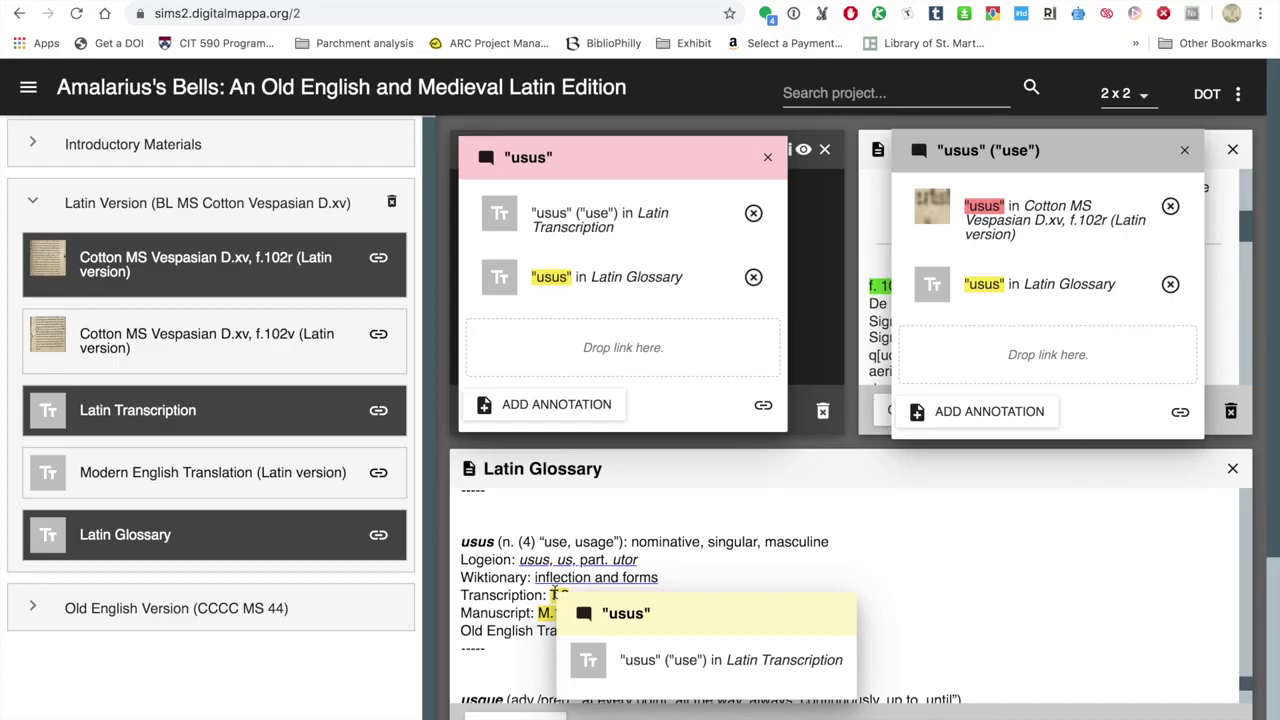
left_click(556, 596)
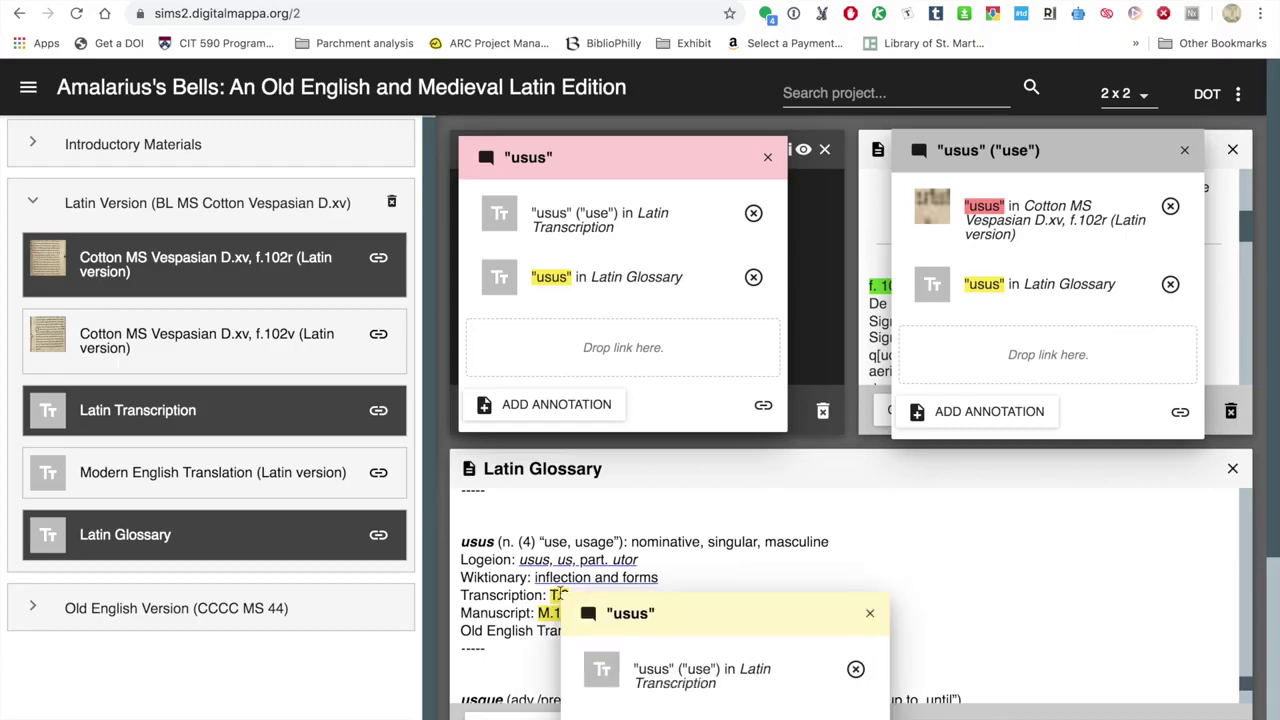
left_click(870, 613)
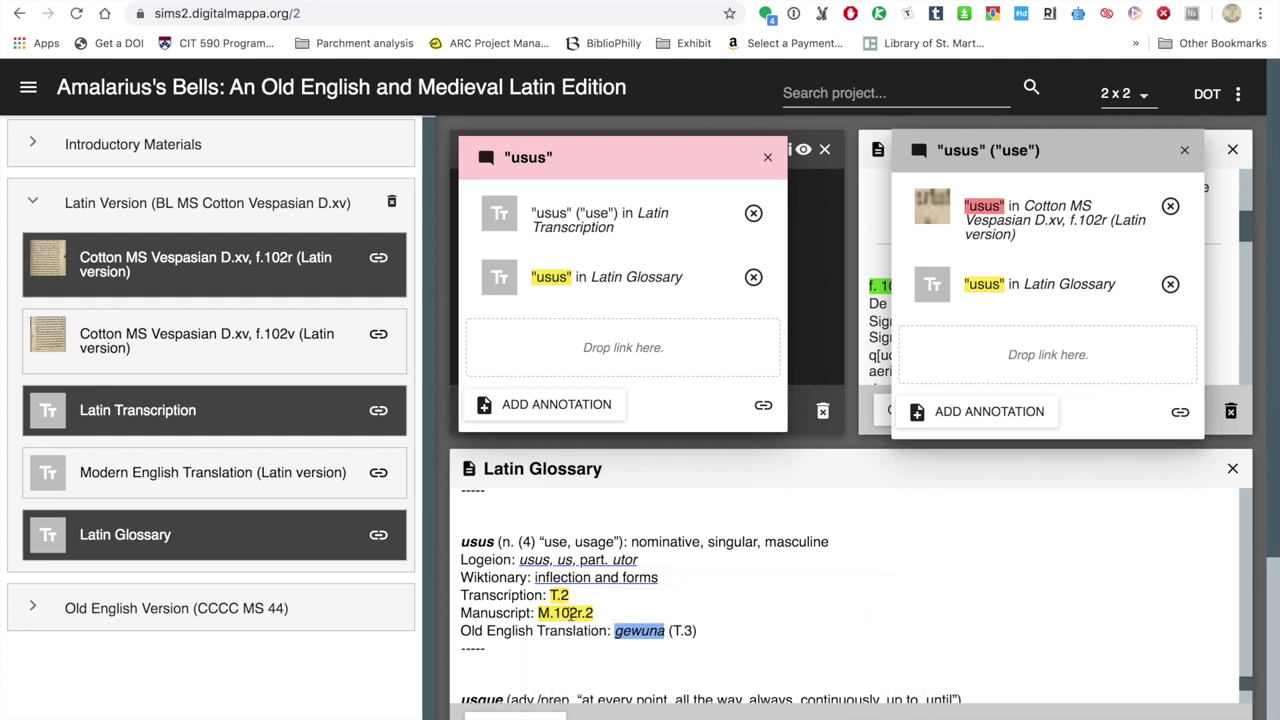
mouse_move(570, 614)
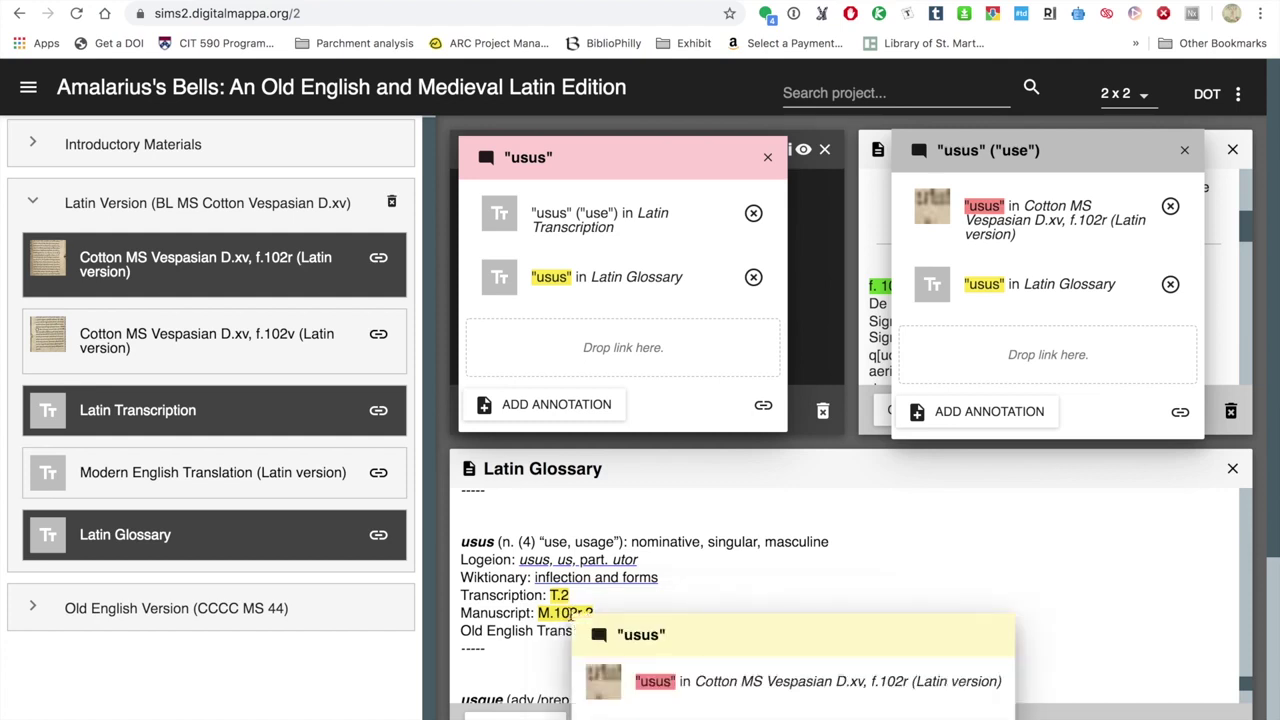
mouse_move(700, 680)
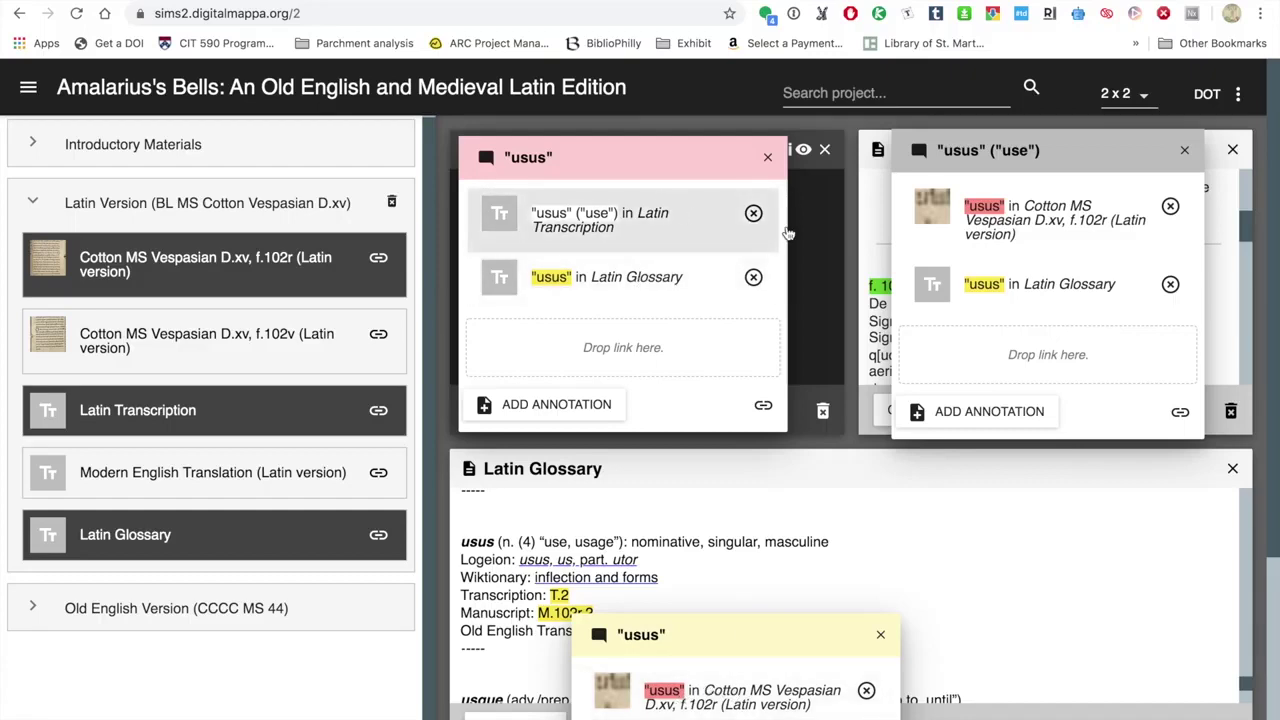
Step: Close the manuscript's "usus" annotation, the f.102r image and the Latin Transcription, keeping only the Latin Glossary open
mouse_move(724, 152)
left_mouse_down()
mouse_move(726, 320)
mouse_move(730, 290)
left_mouse_up()
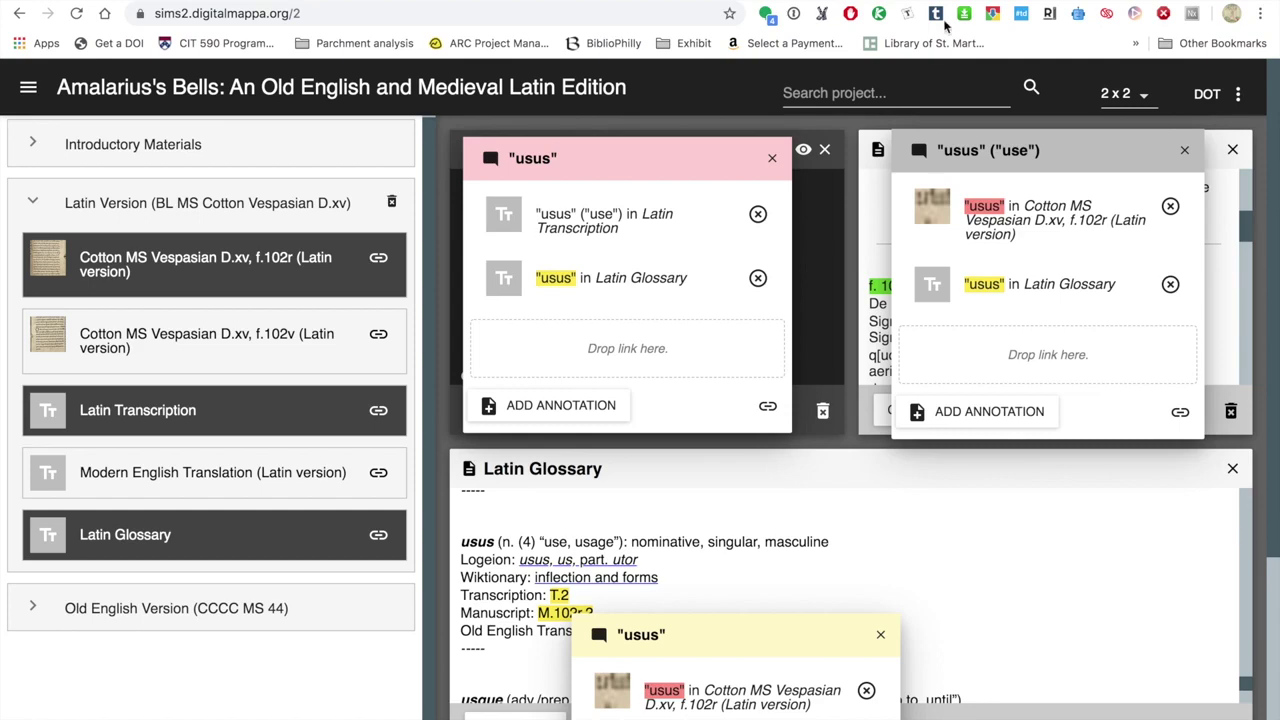
left_click(772, 158)
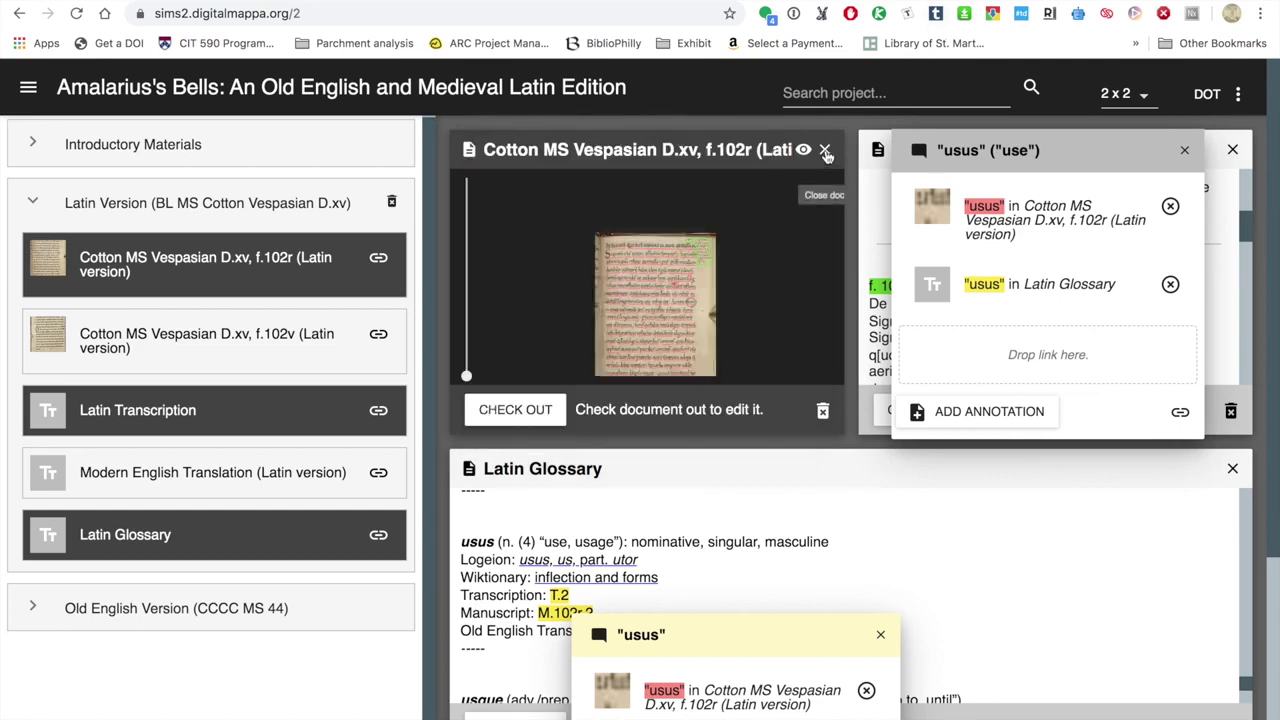
left_click(824, 150)
left_click(824, 149)
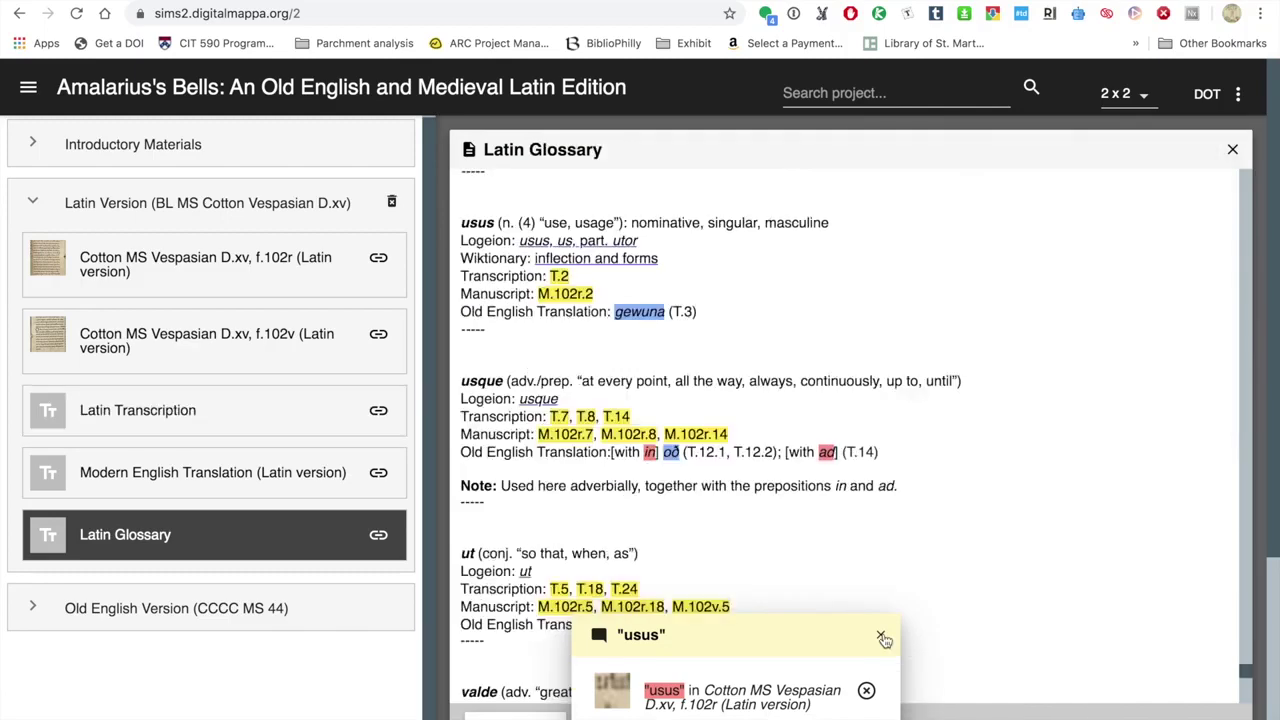
Step: Find the entry "aecclesia" in the Latin Glossary and open its linked occurrence on f.102r of the manuscript
left_click_drag(1246, 676, 1199, 171)
scroll(969, 409, "down", 5)
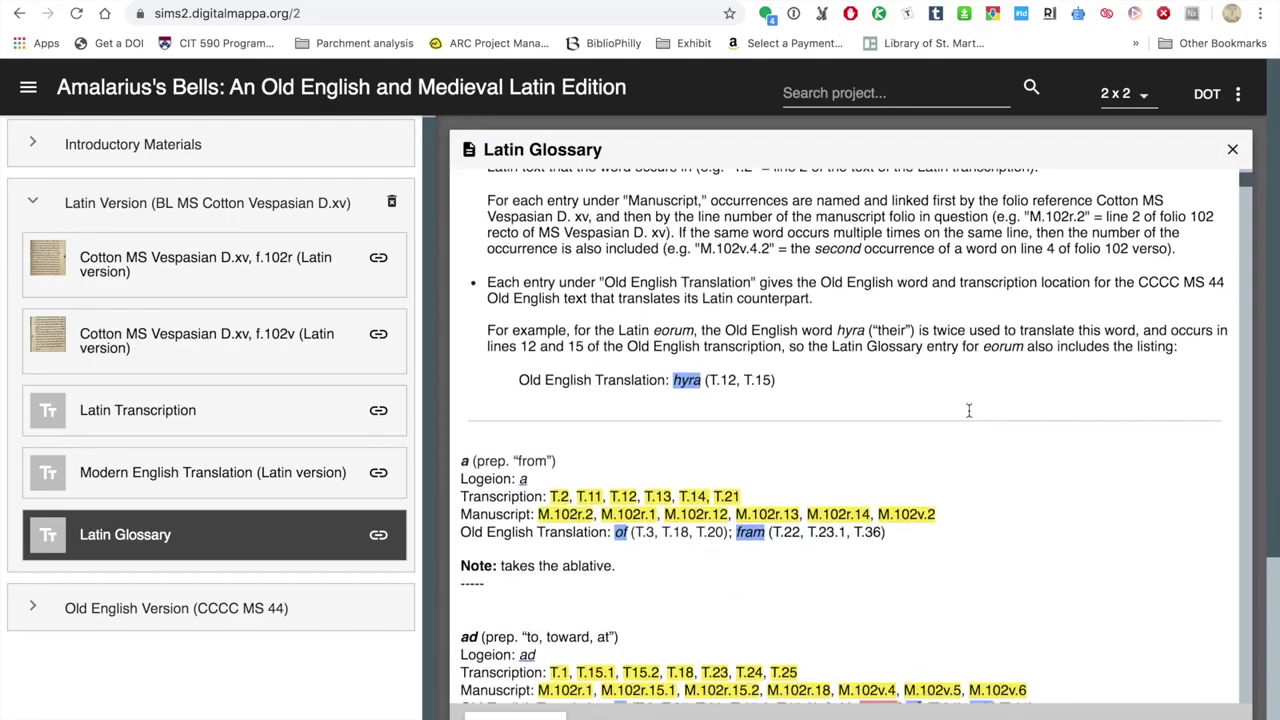
scroll(1021, 328, "down", 3)
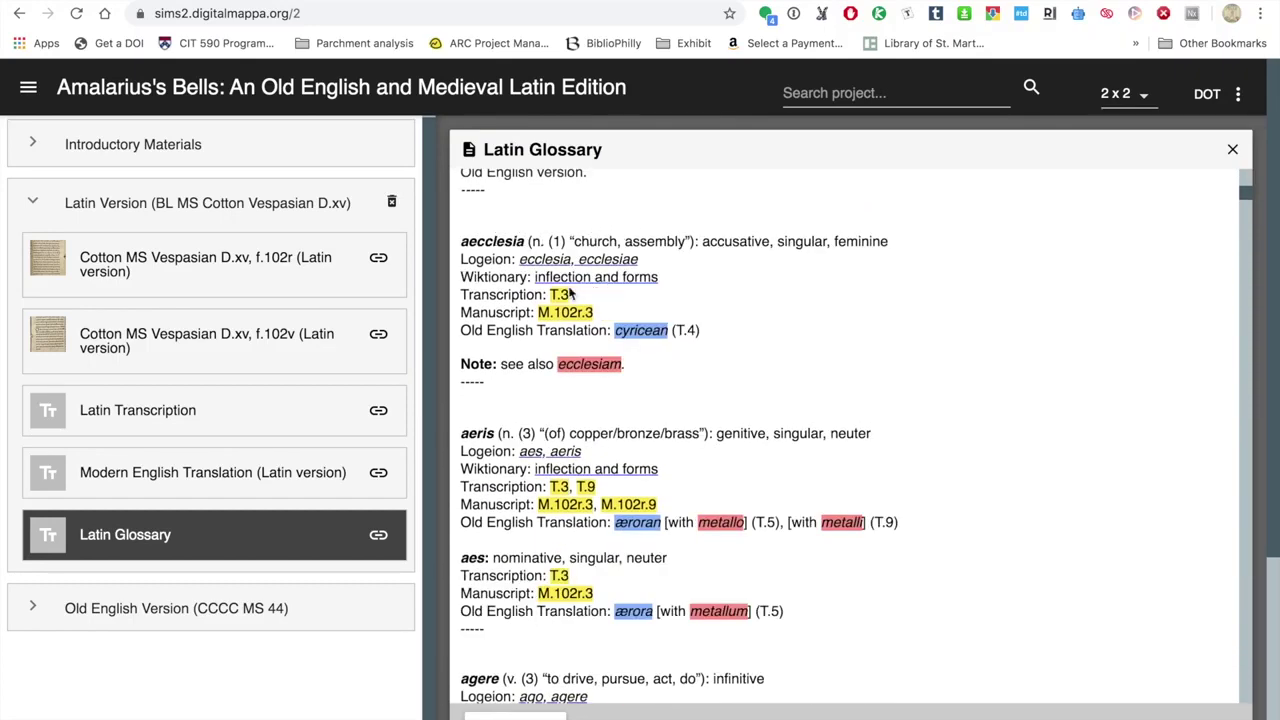
mouse_move(558, 297)
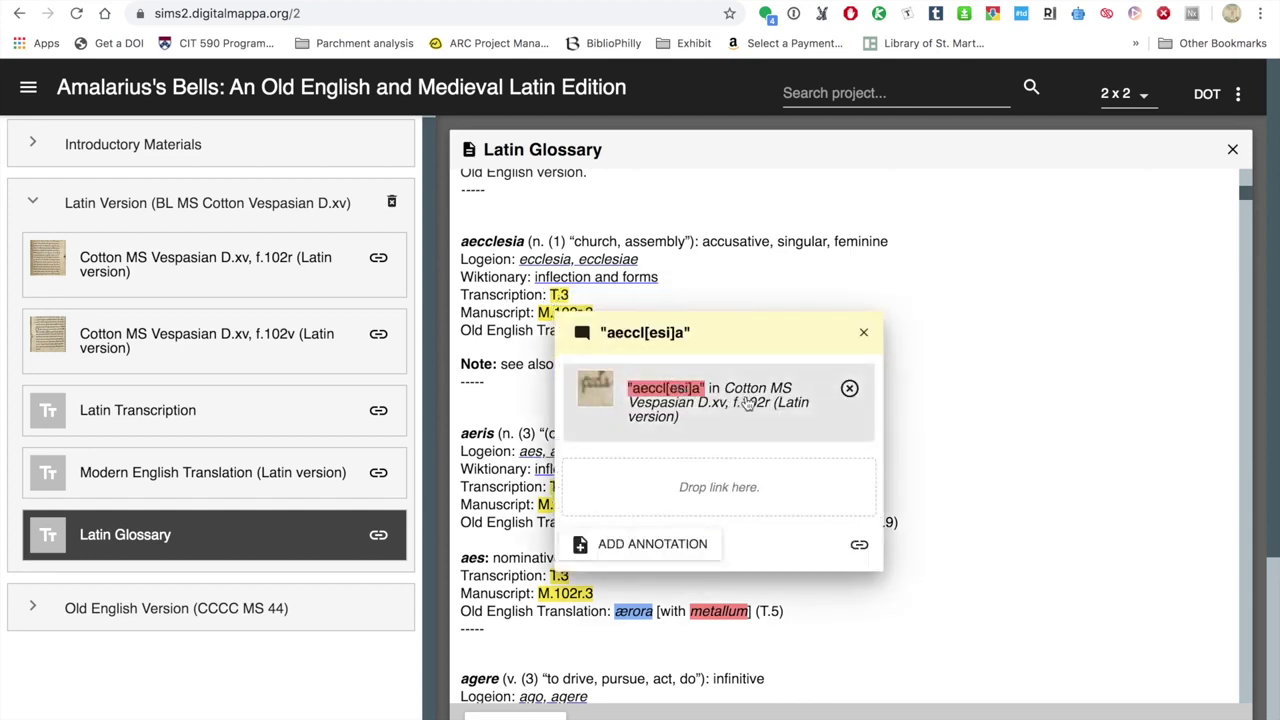
left_click(745, 402)
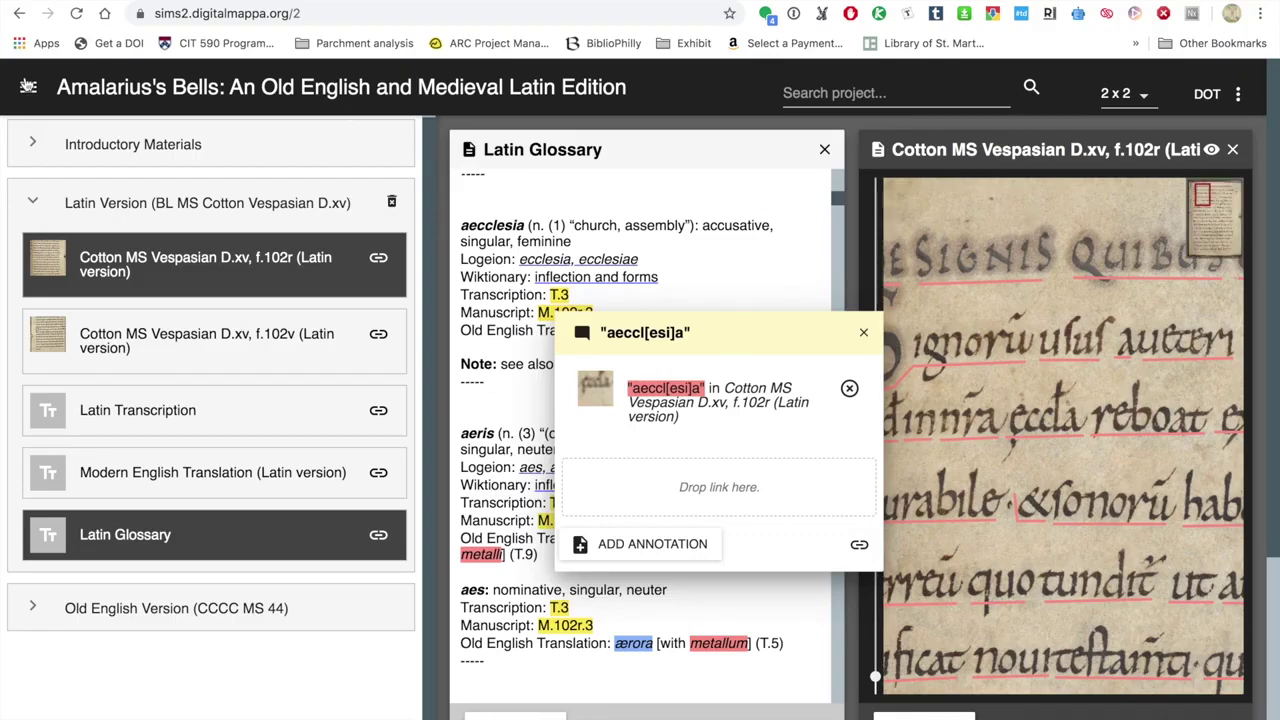
Step: Hide the project sidebar to give the open documents more room and show it again
left_click(28, 88)
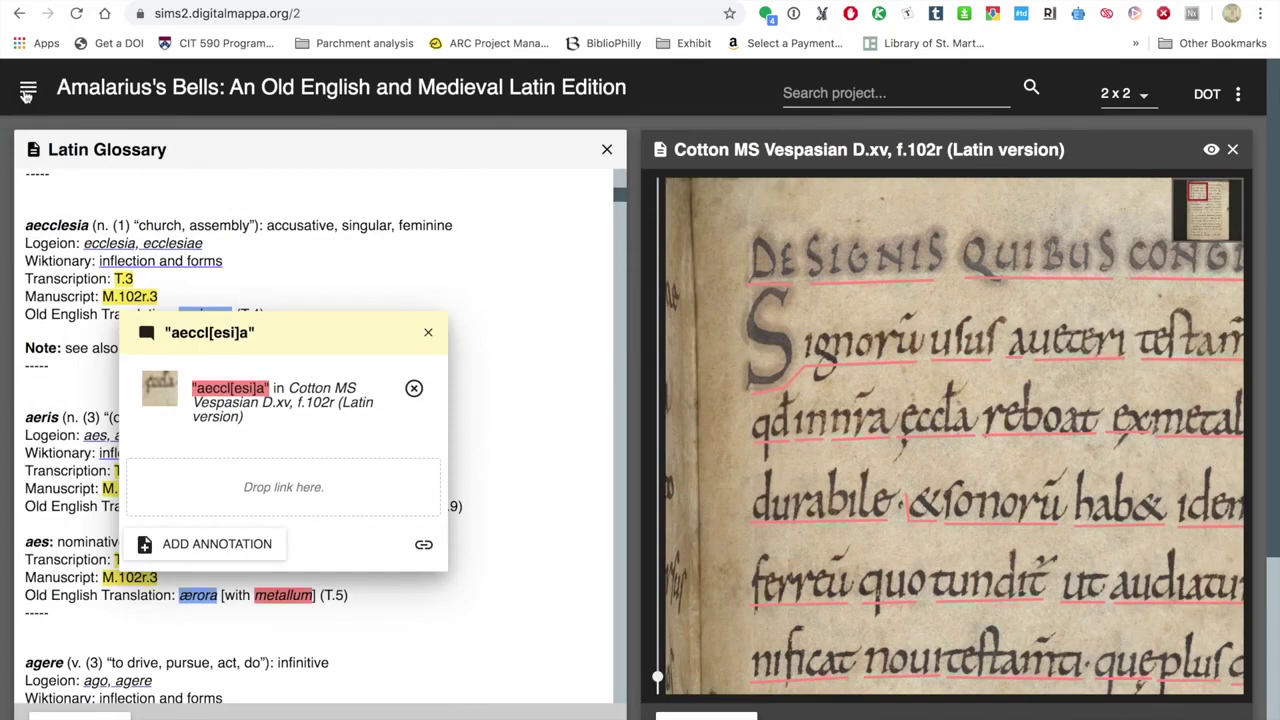
left_click(27, 91)
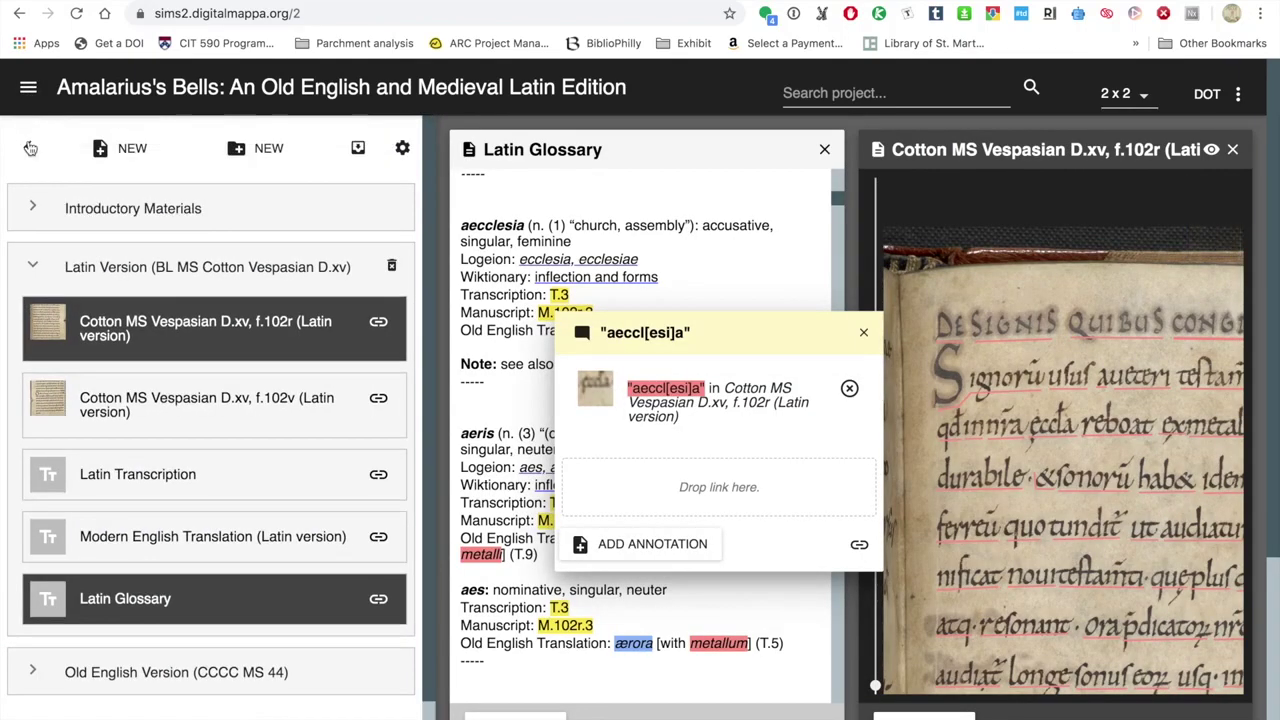
Step: Return to the project list, open the Virtual Mappa 2.0 project and look through its list of folders
left_click(31, 151)
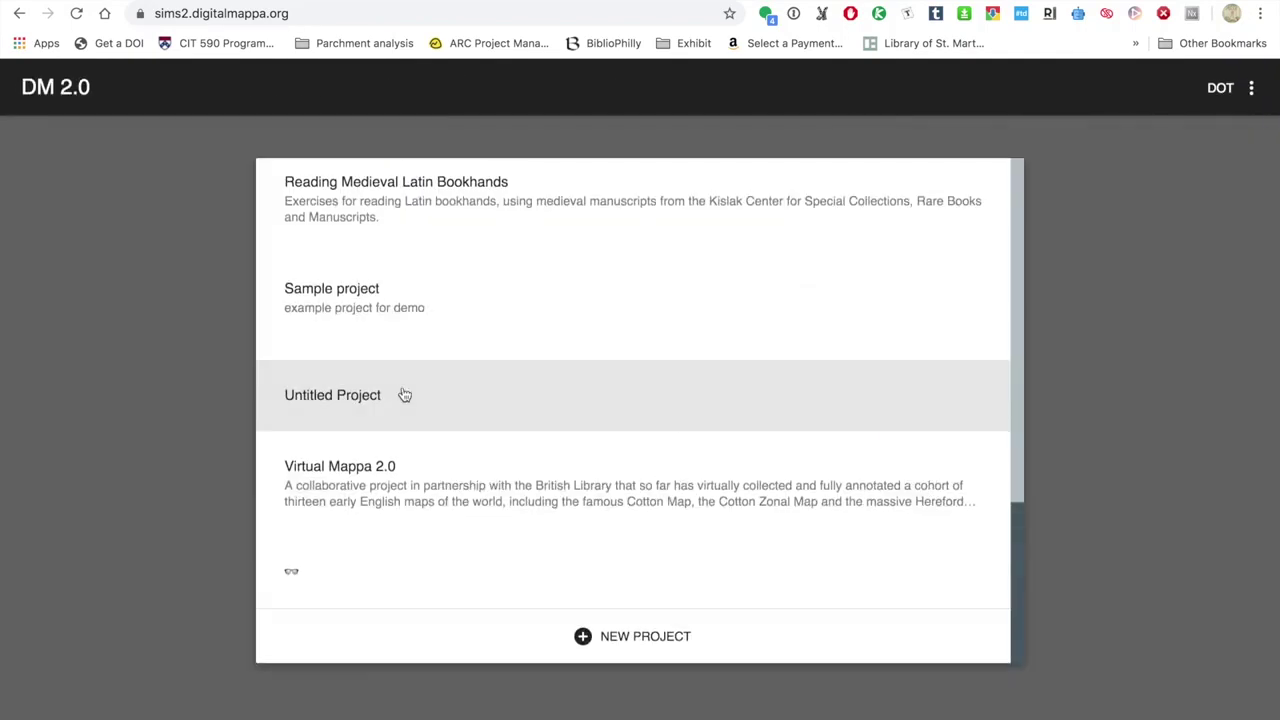
left_click(408, 496)
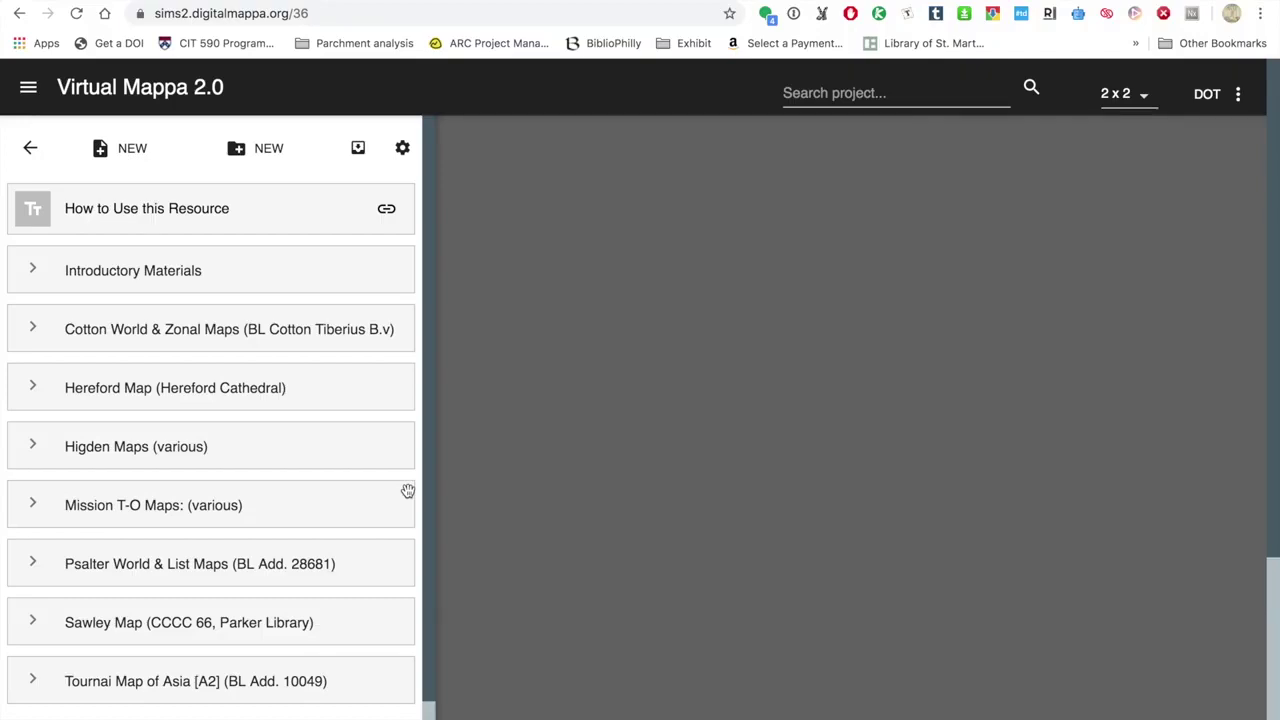
scroll(377, 478, "down", 2)
scroll(377, 495, "up", 2)
Step: Open the Hereford Map (Hereford Cathedral) image from its folder and hide the project sidebar
left_click(34, 386)
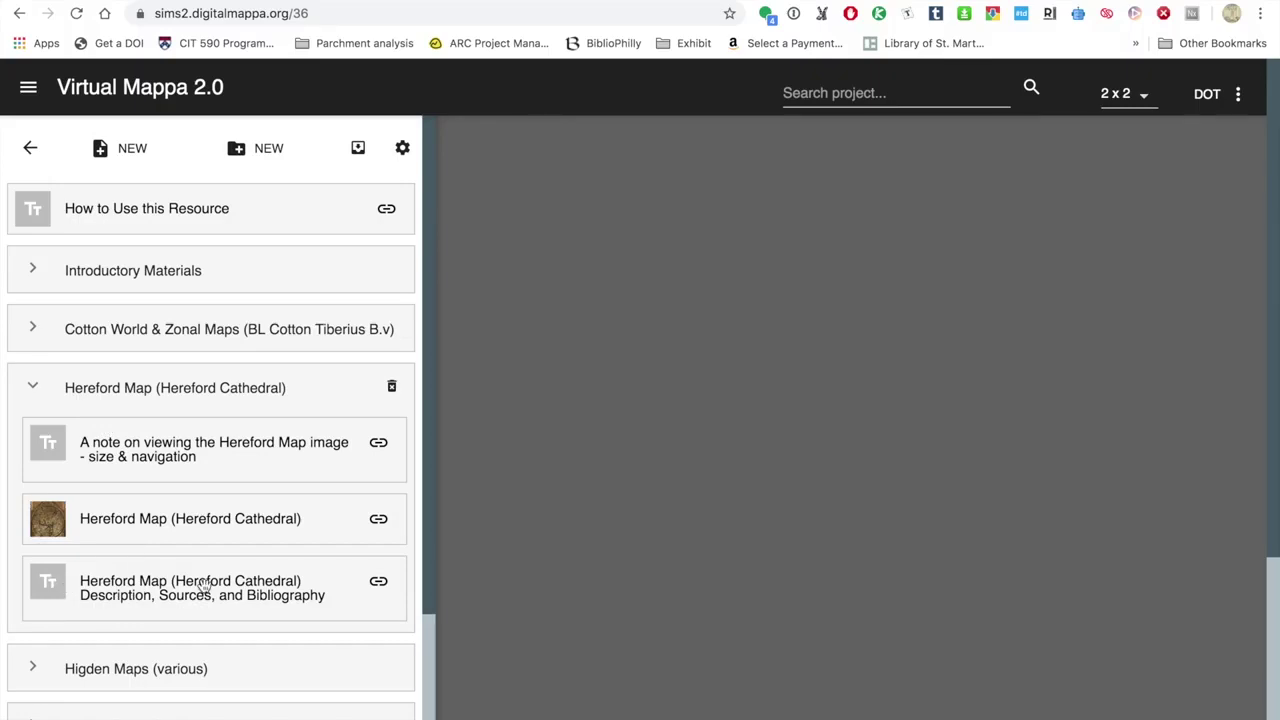
left_click(62, 520)
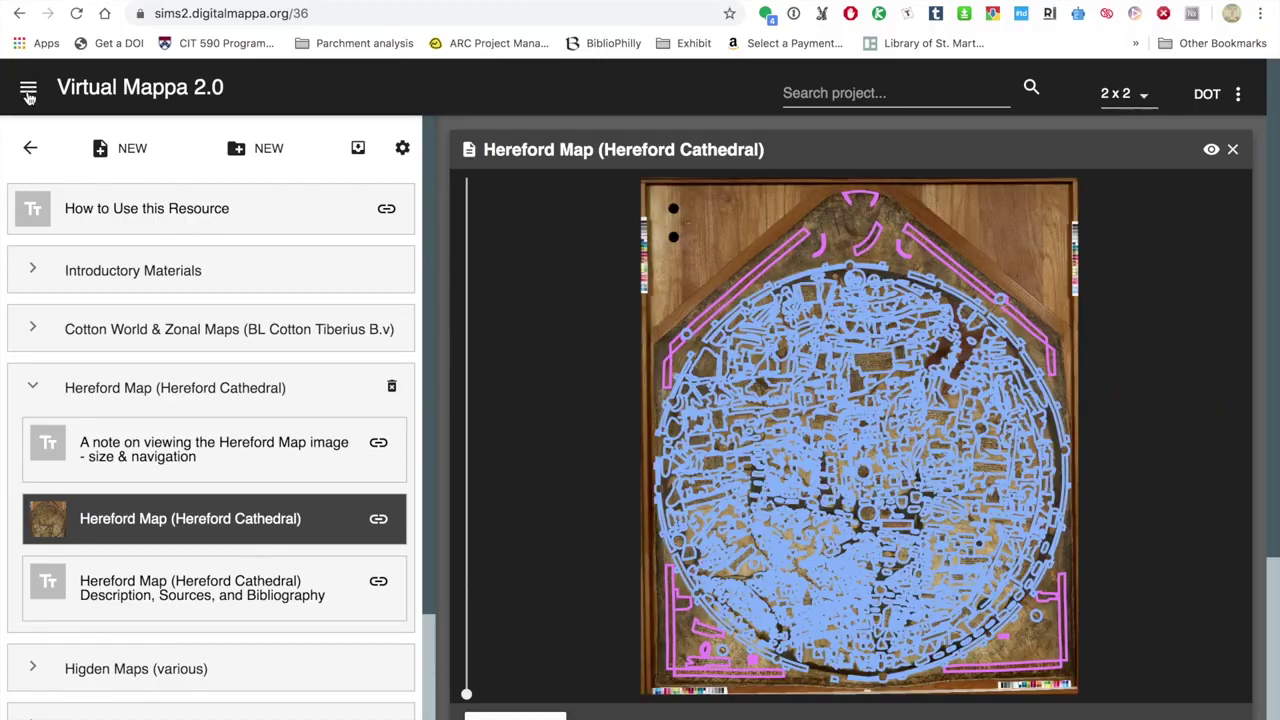
left_click(29, 95)
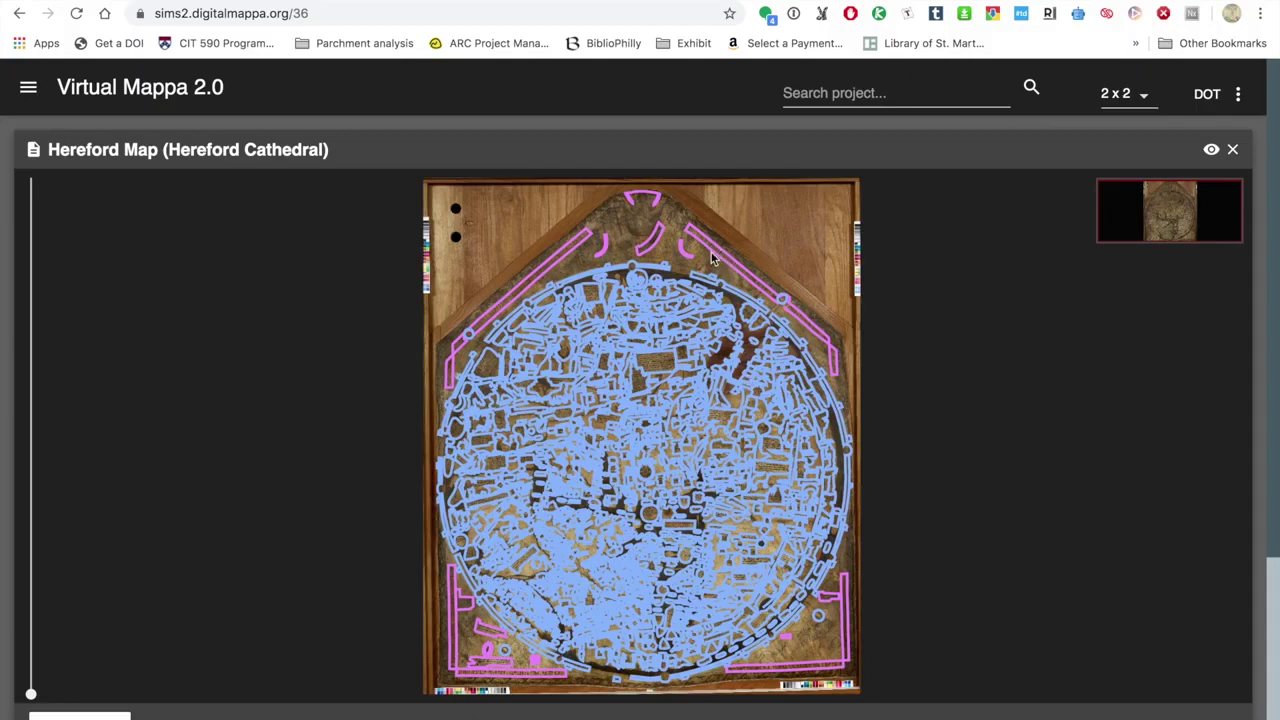
Step: View the text linked to the "A Iulio Cesare" highlight on the Hereford Map's border, then close the text and its annotation
mouse_move(712, 250)
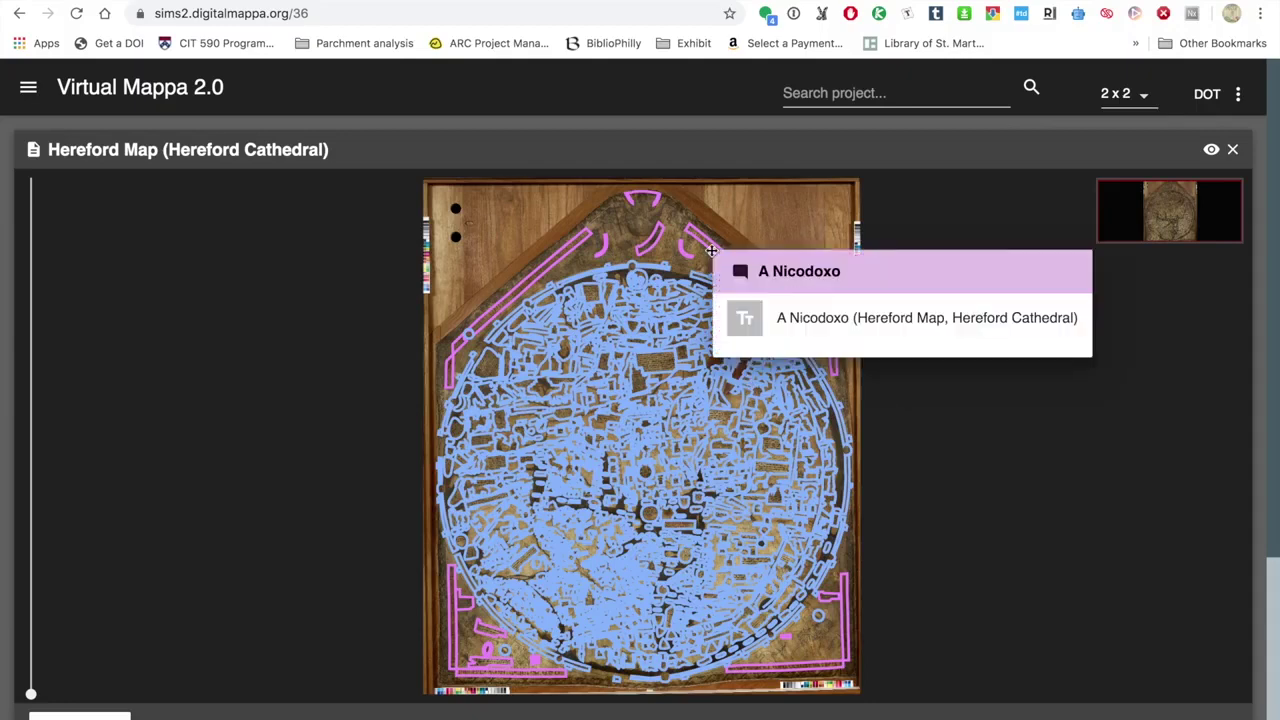
left_click(560, 260)
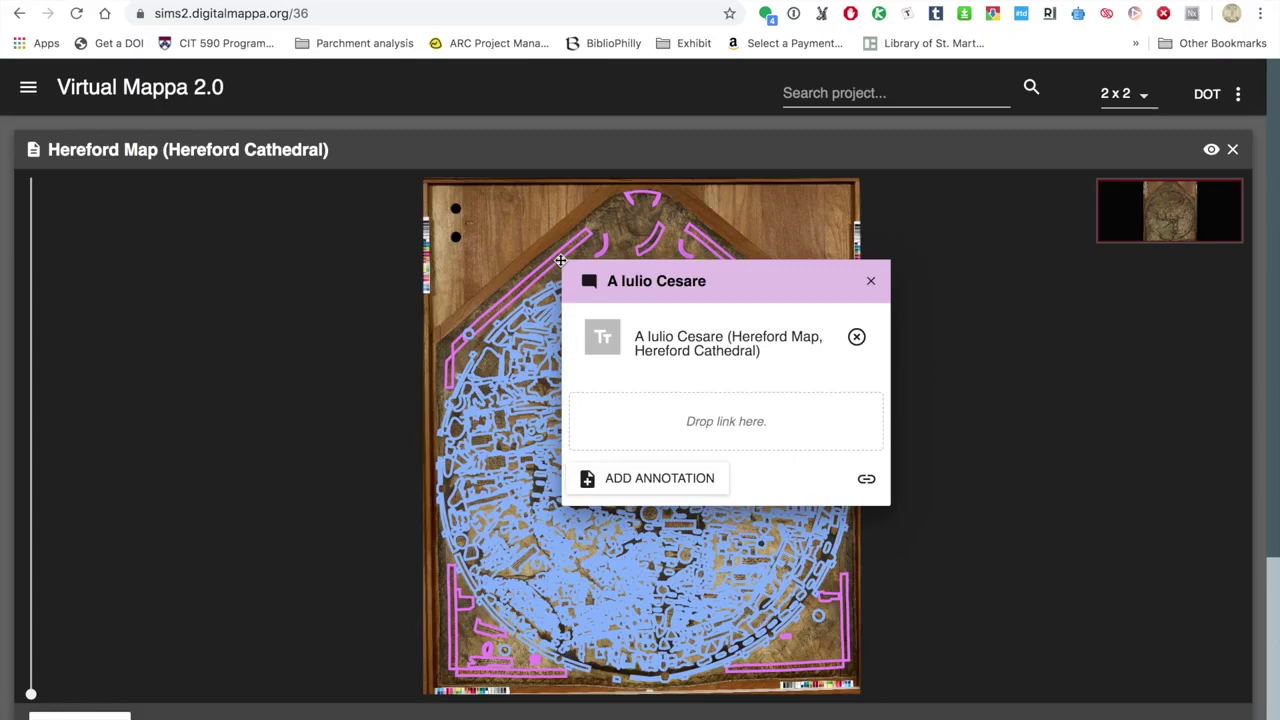
left_click(560, 260)
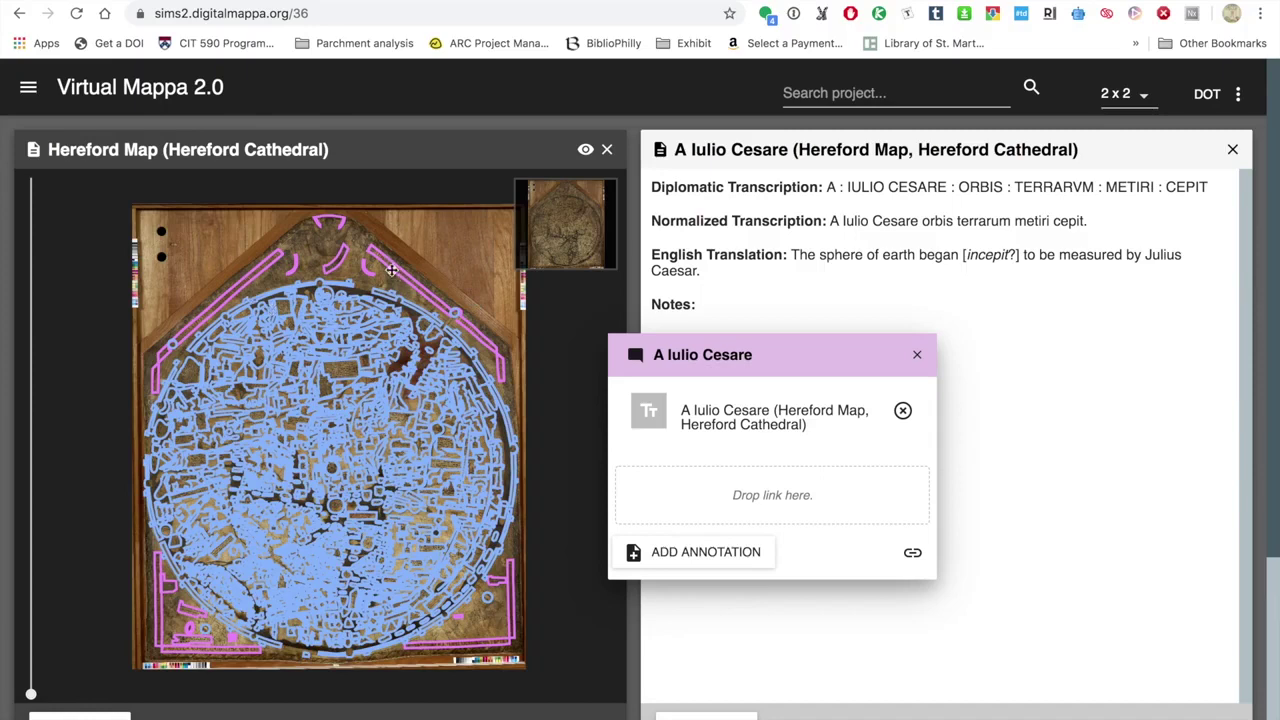
mouse_move(391, 270)
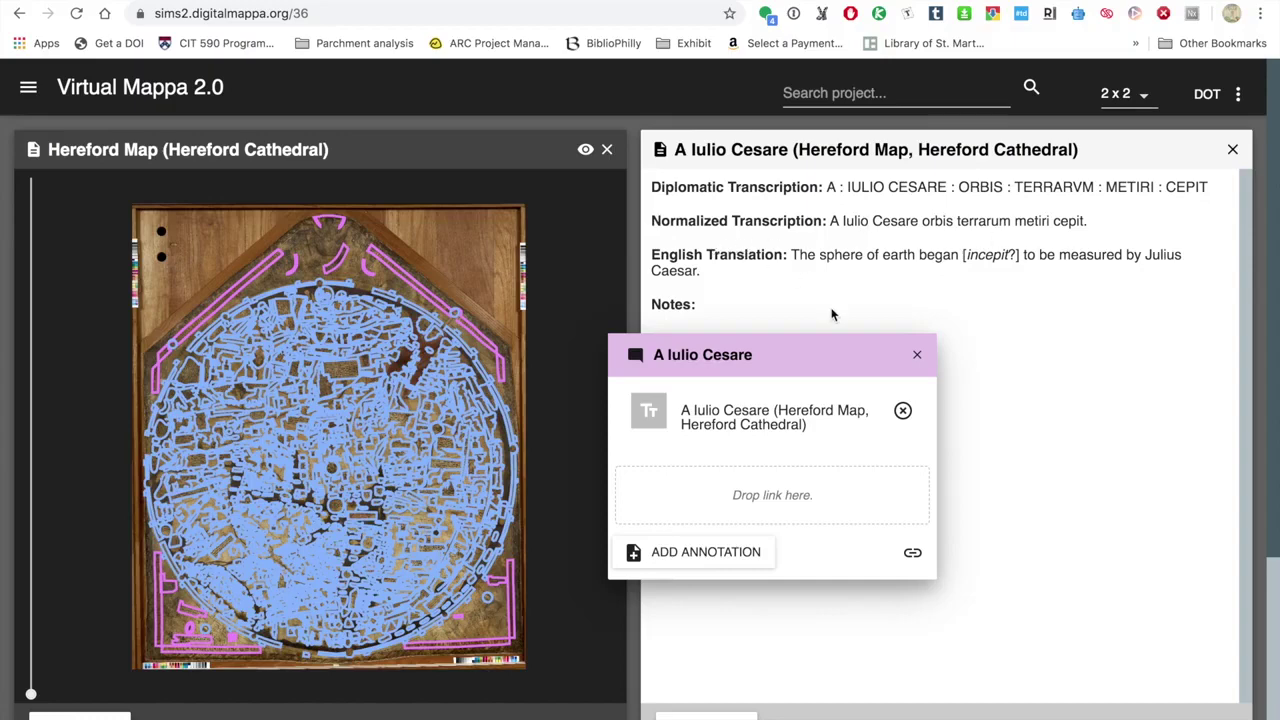
left_click_drag(829, 344, 858, 458)
left_click(951, 471)
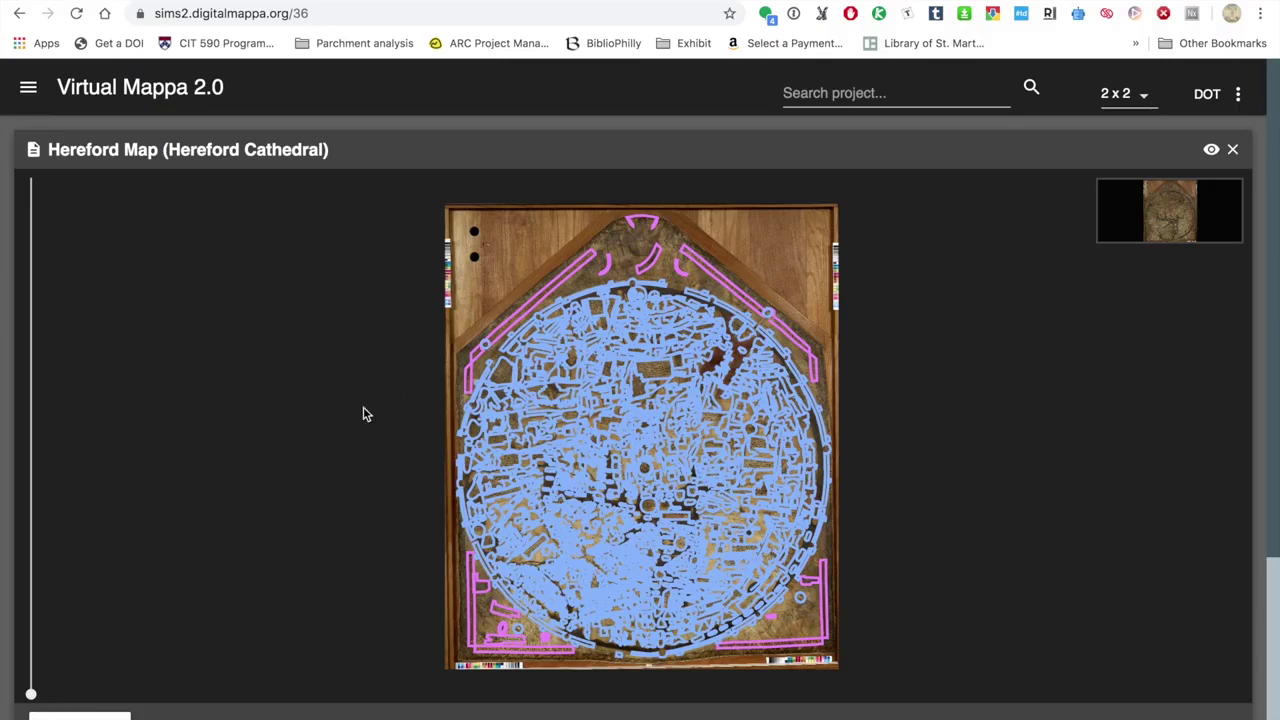
Step: Examine the Hereford Map's highlights up close and open the text linked to the "Manticora" highlight
left_click_drag(31, 694, 31, 684)
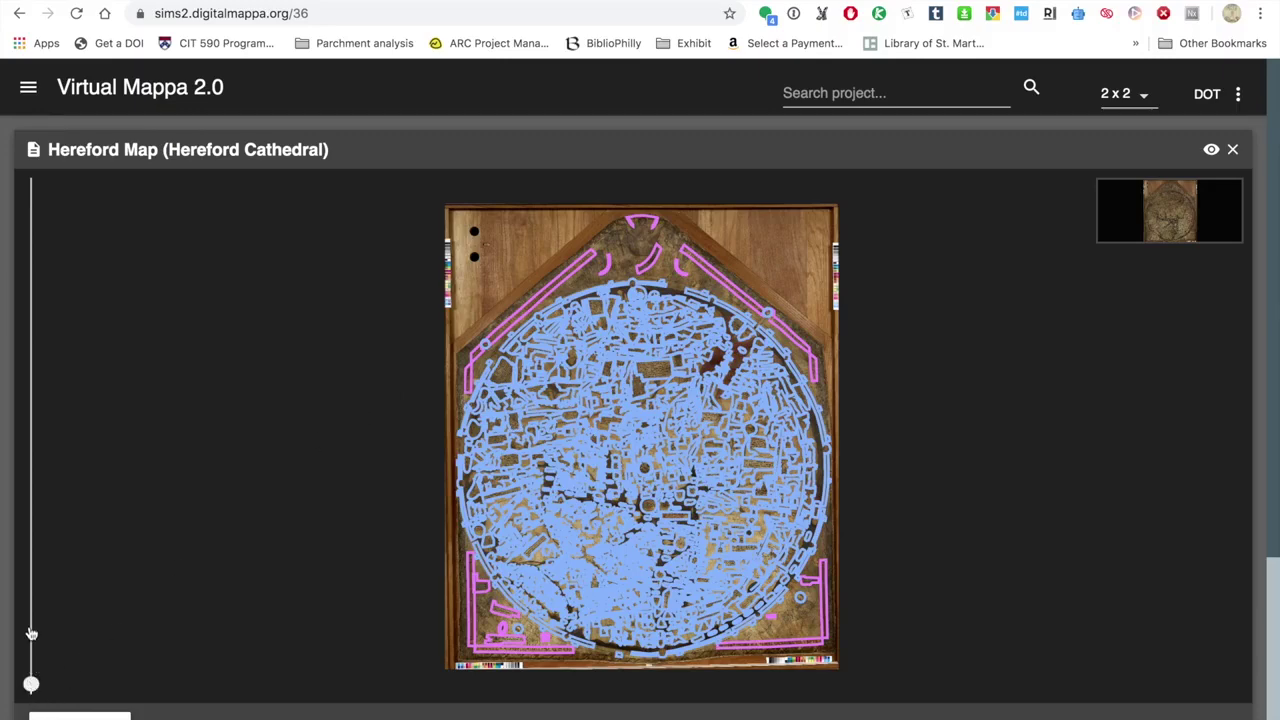
left_click(39, 515)
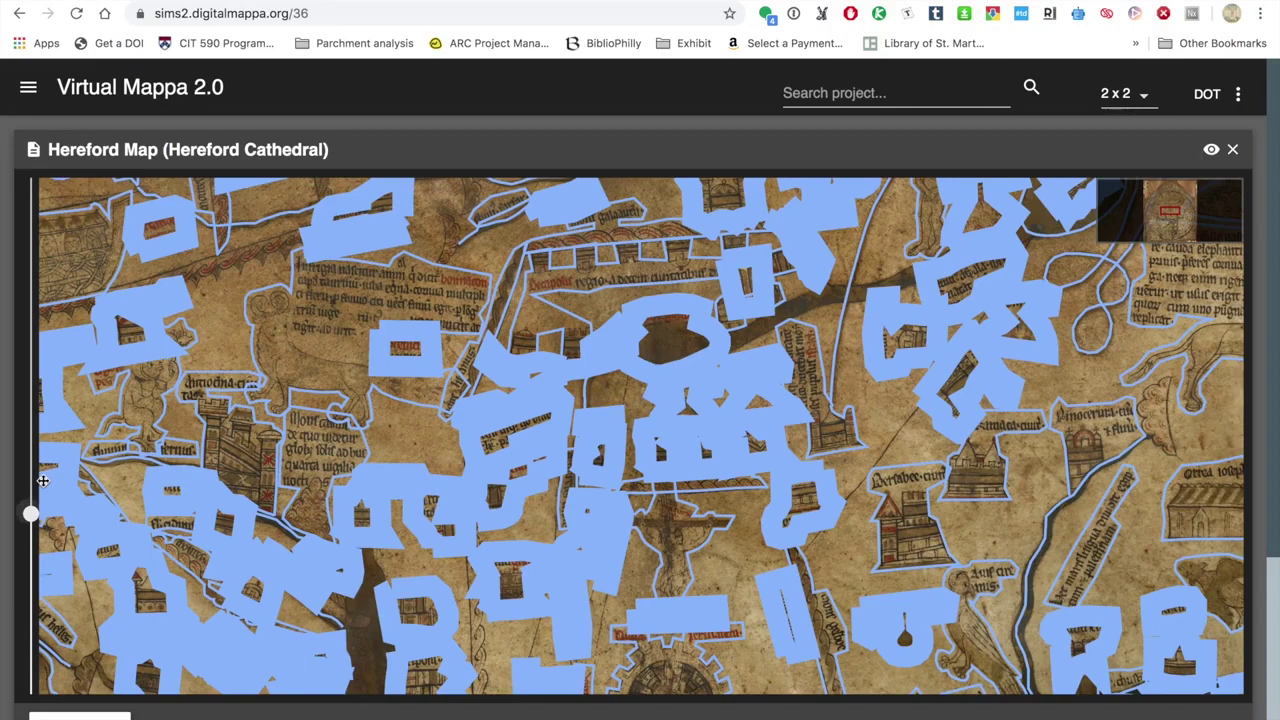
key("End")
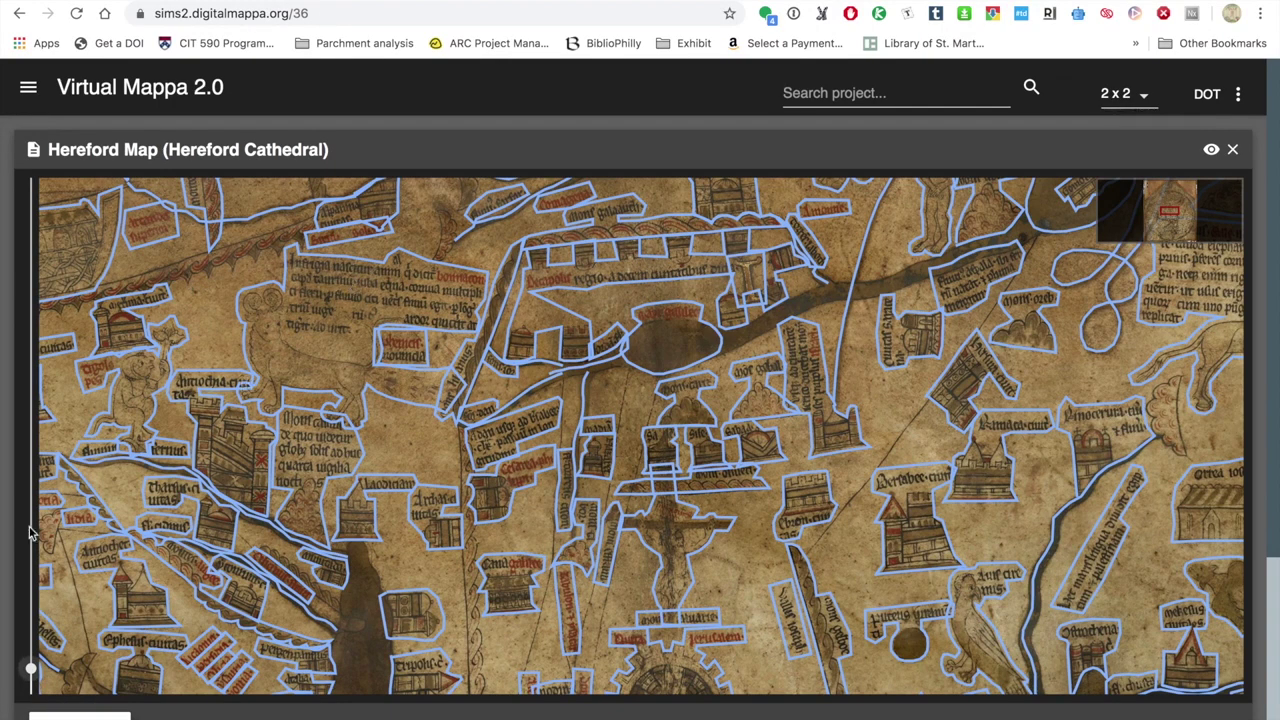
left_click_drag(28, 630, 35, 600)
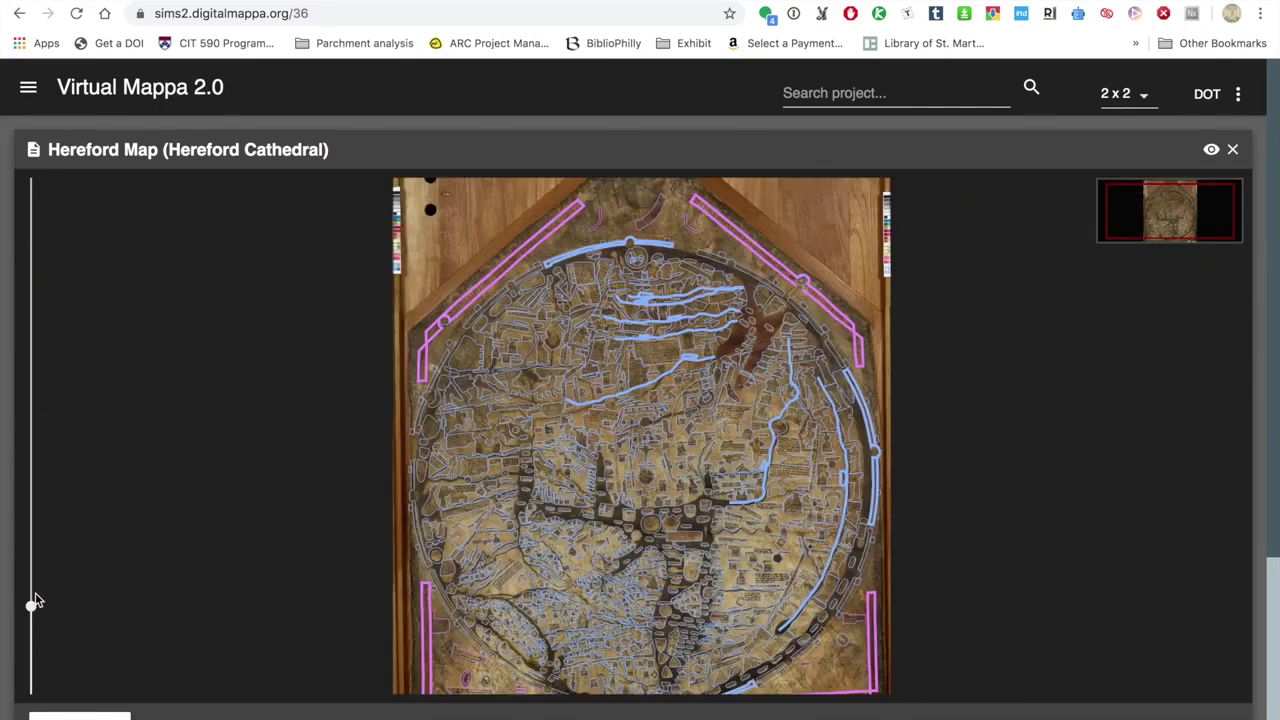
scroll(35, 600, "up", 5)
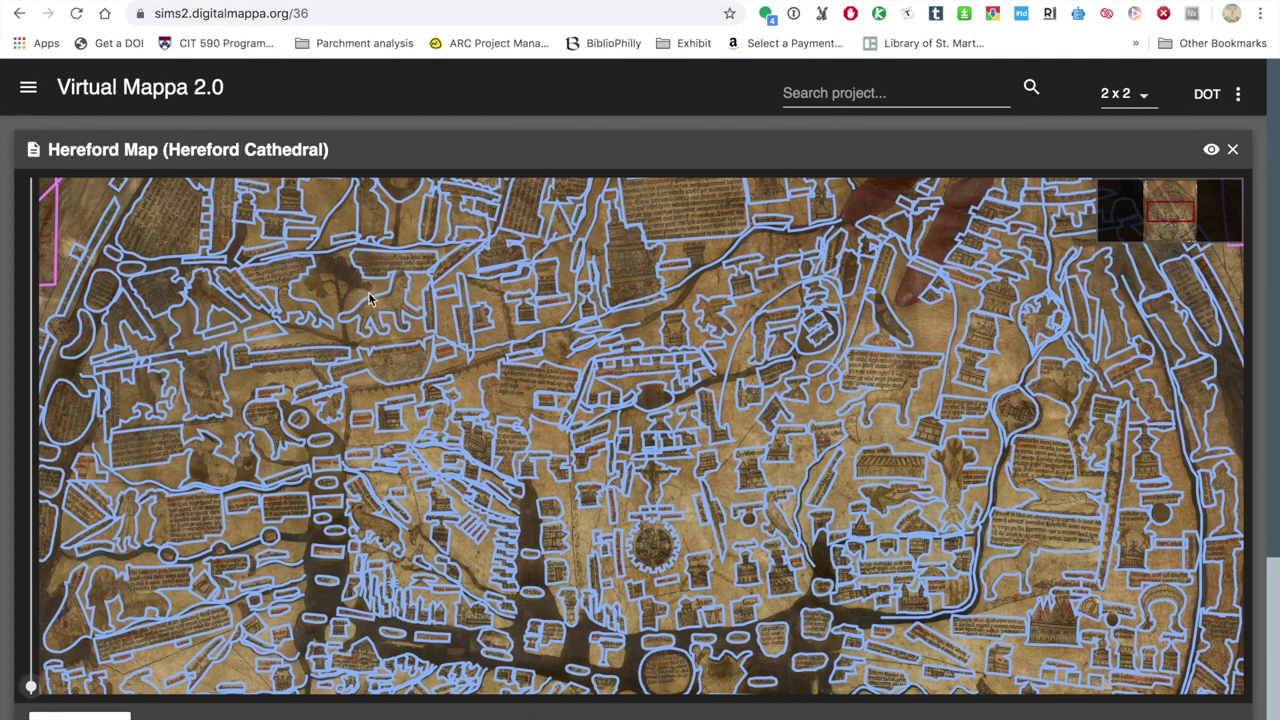
mouse_move(371, 298)
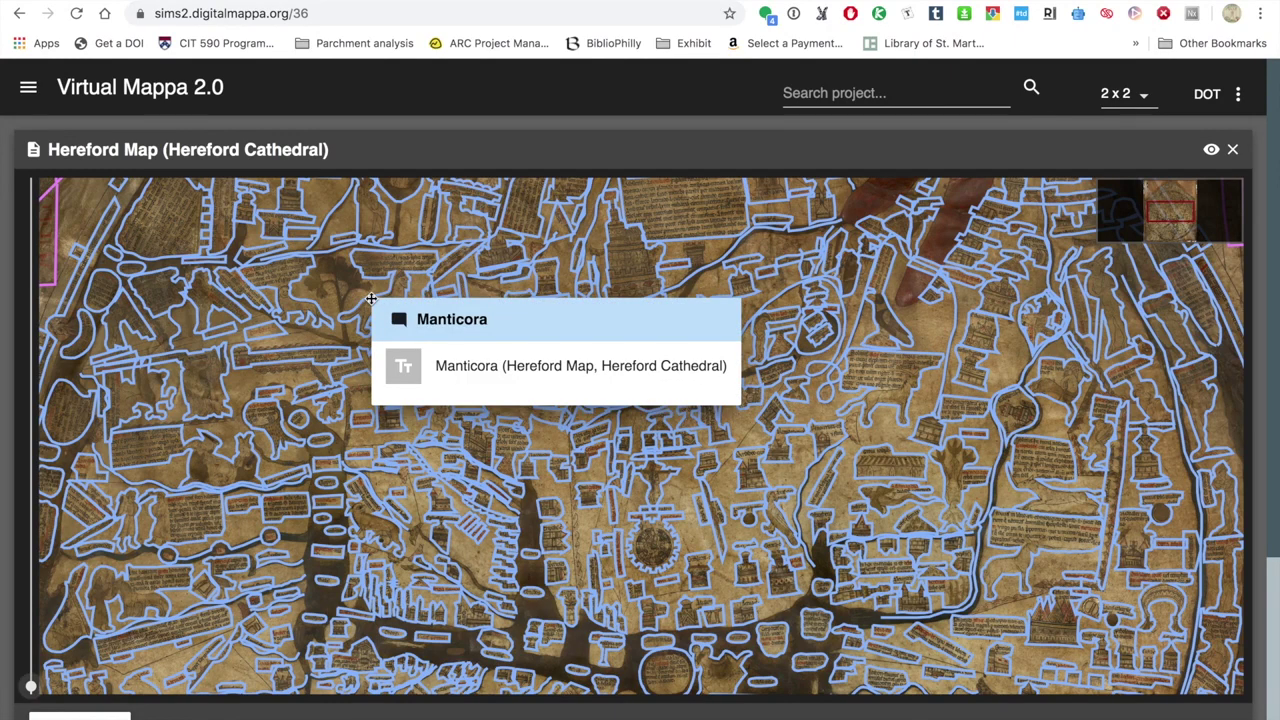
left_click(371, 298)
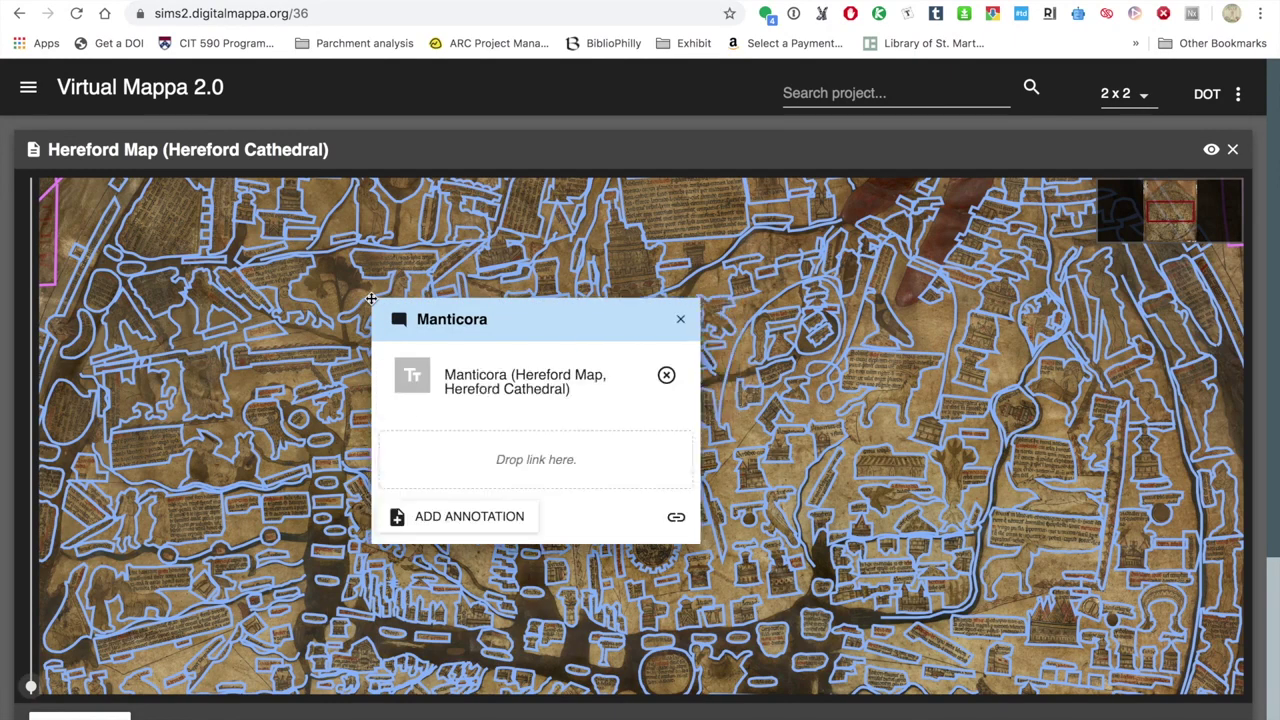
left_click_drag(447, 307, 507, 284)
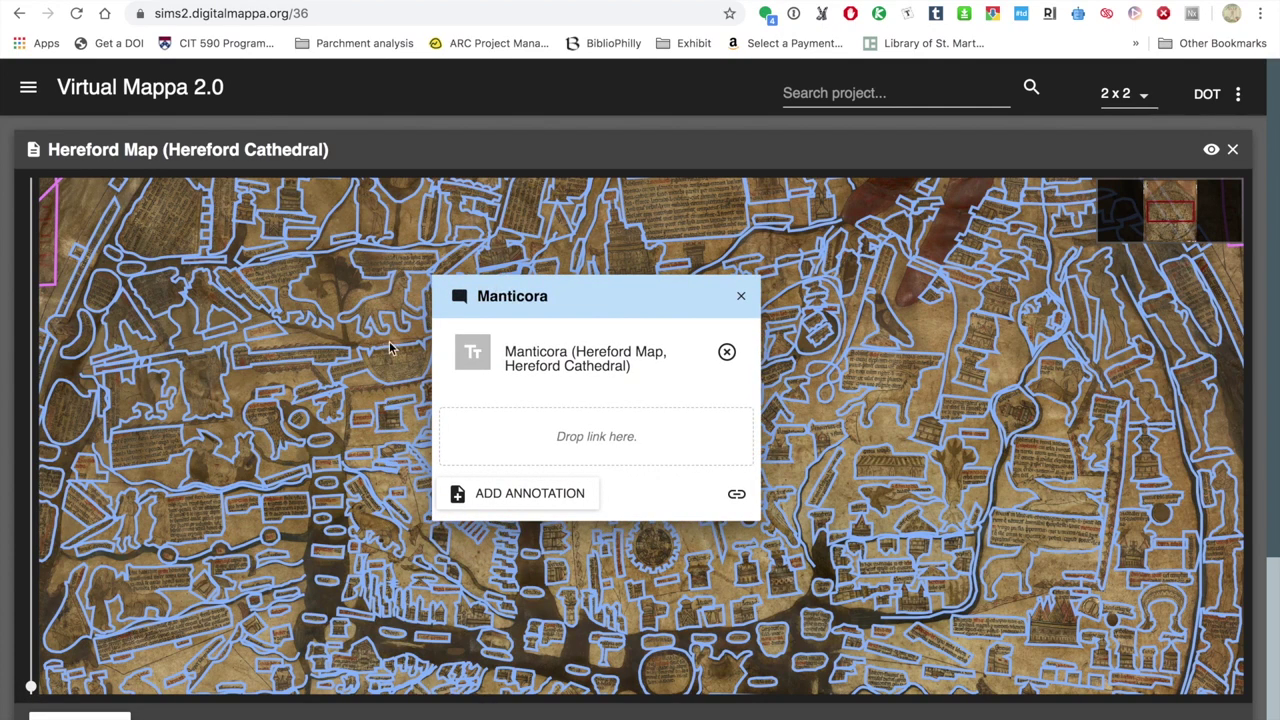
left_click(524, 369)
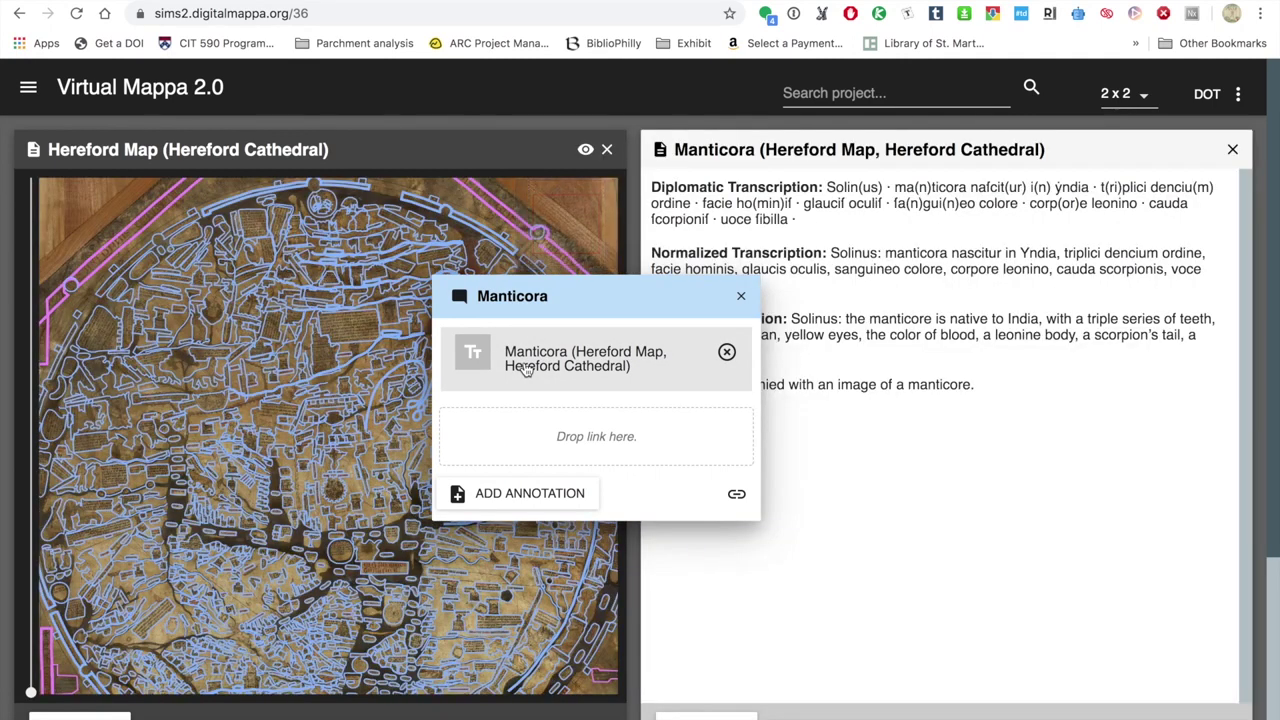
Step: Uncover the Manticora transcription and translation for reading, then close the annotation and the text document
left_click_drag(658, 307, 888, 455)
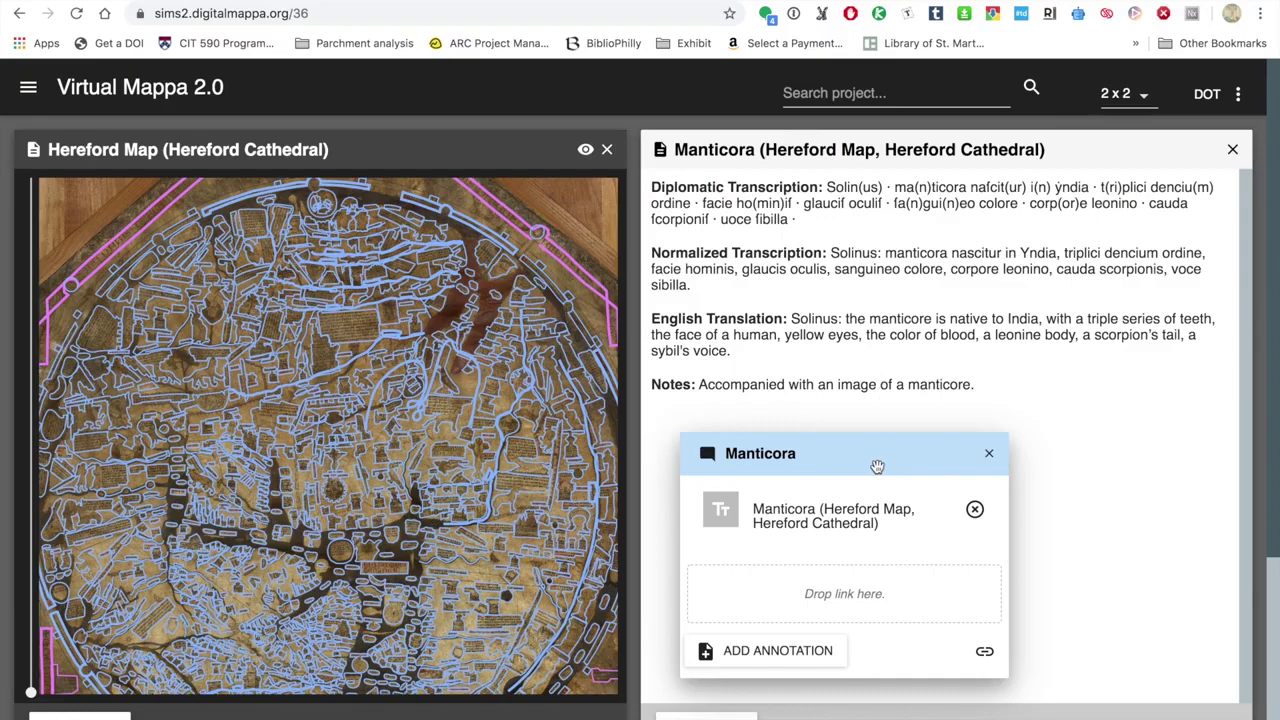
left_click(989, 453)
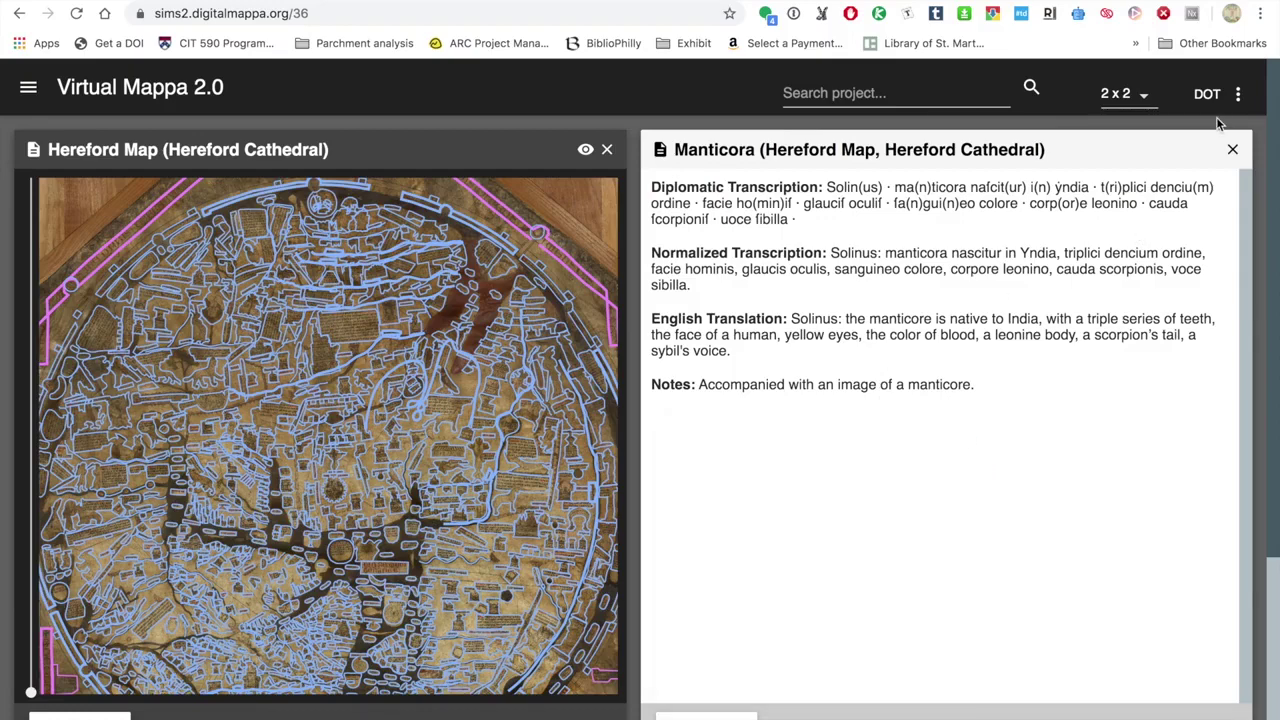
left_click(1234, 150)
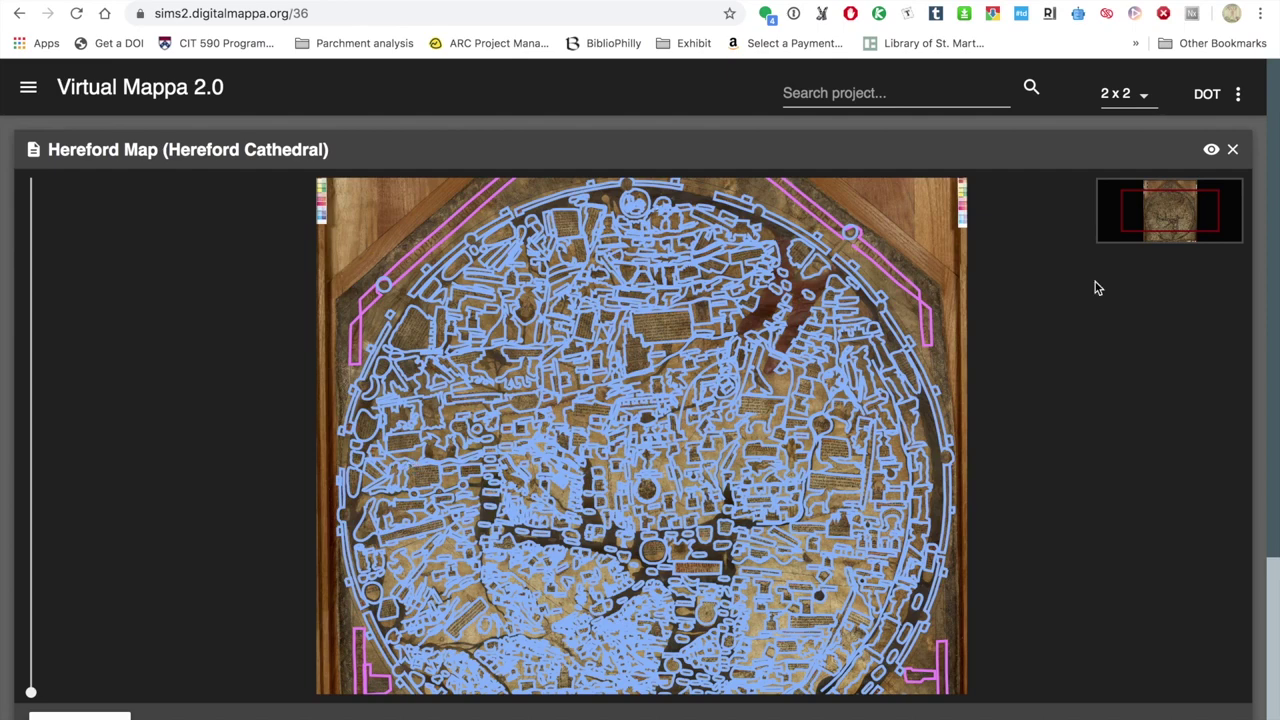
Step: Create a new project from the project list and review the collaborator permission levels in its settings
left_click(28, 90)
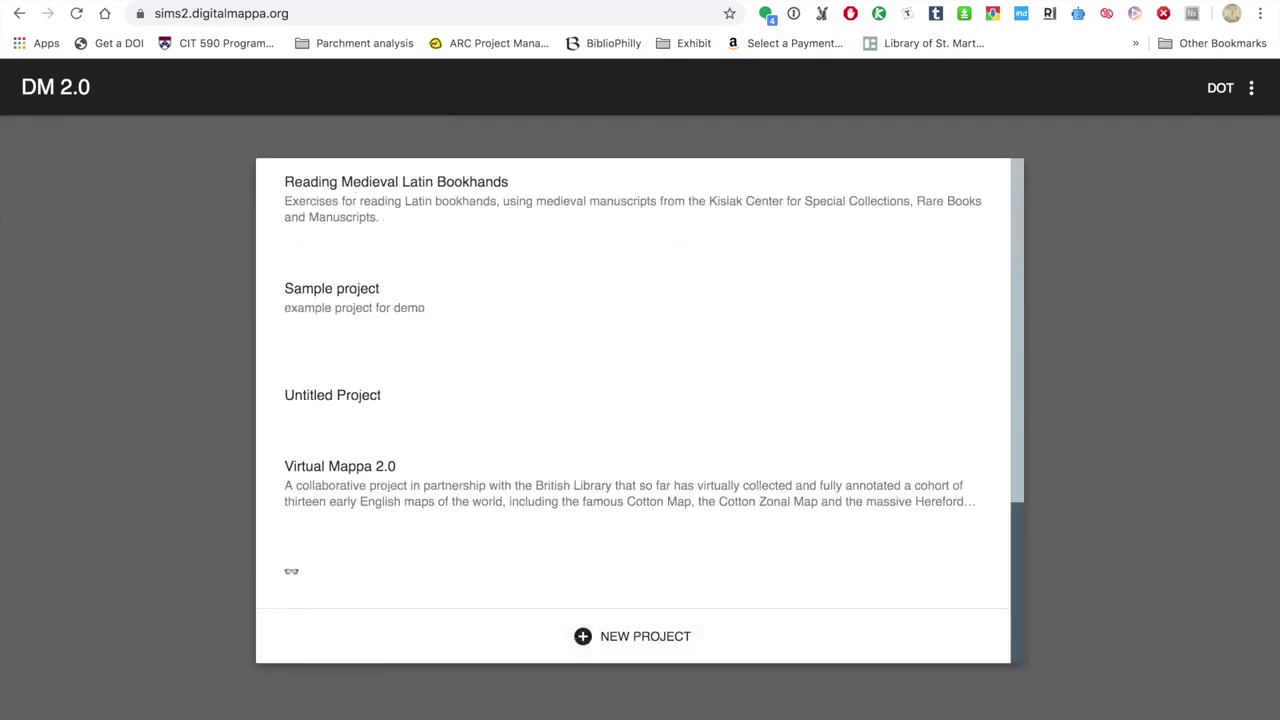
left_click(594, 644)
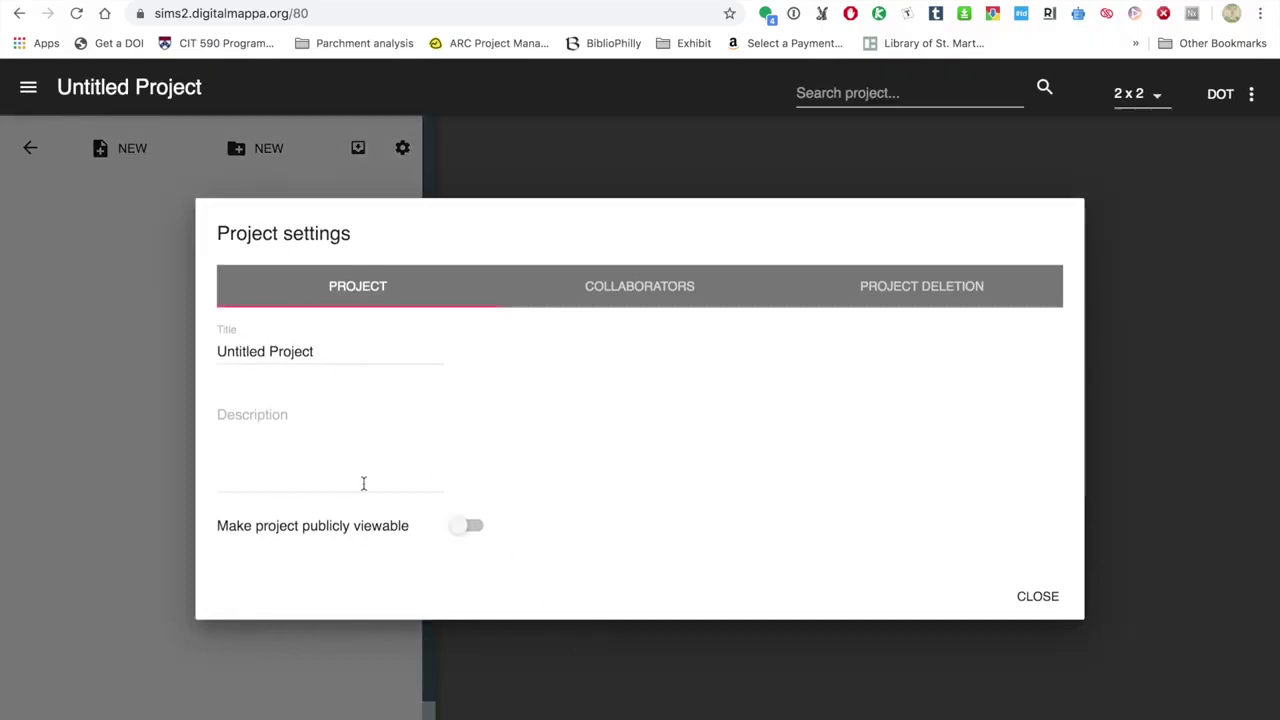
left_click(648, 292)
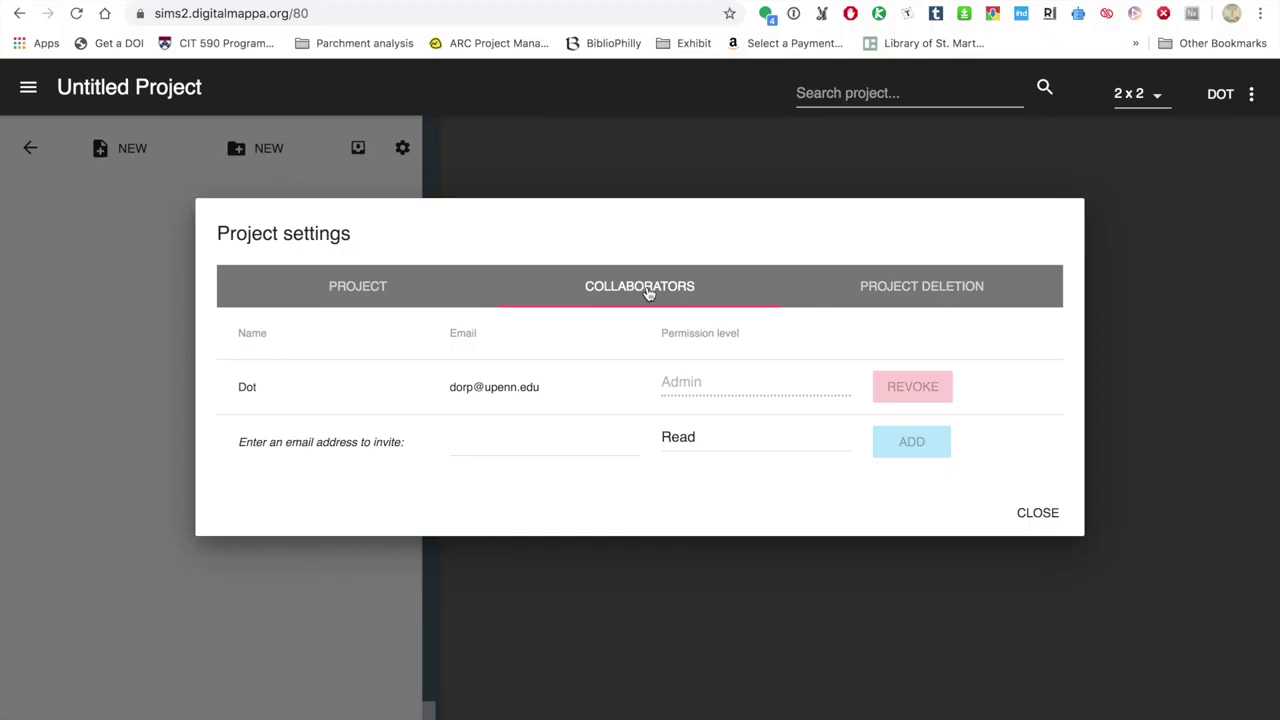
left_click(760, 439)
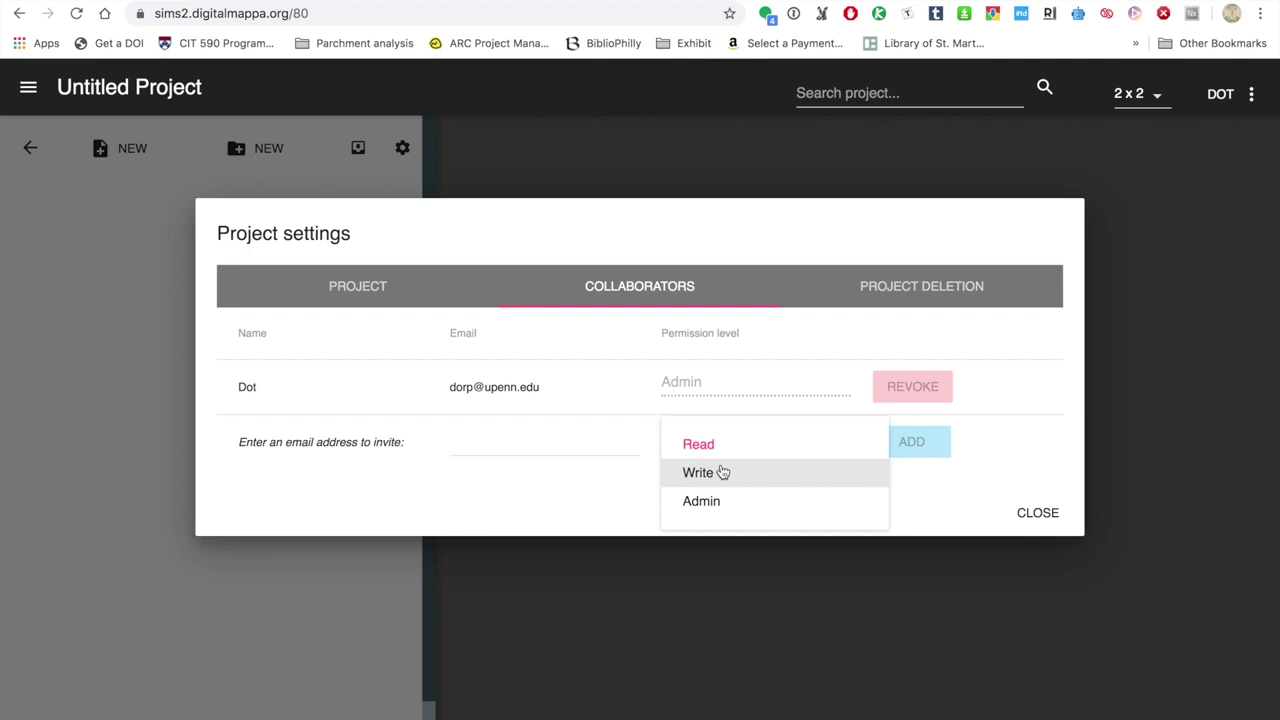
left_click(1033, 513)
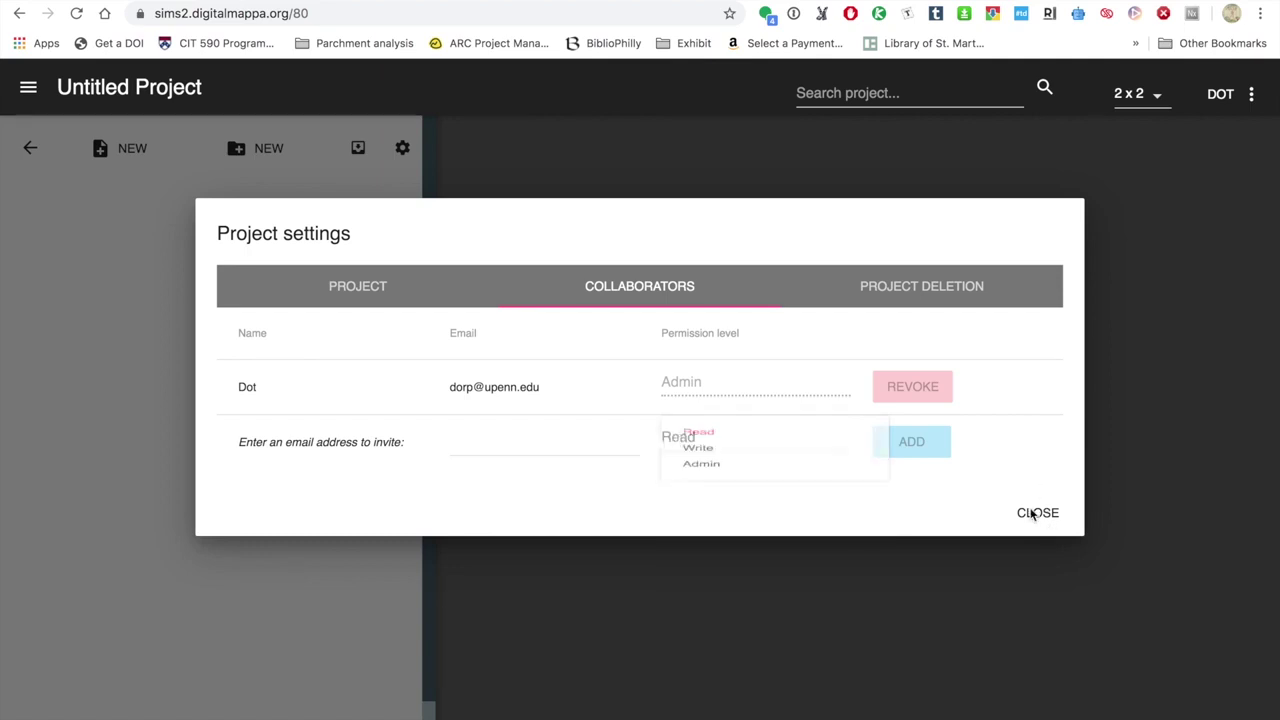
left_click(1037, 514)
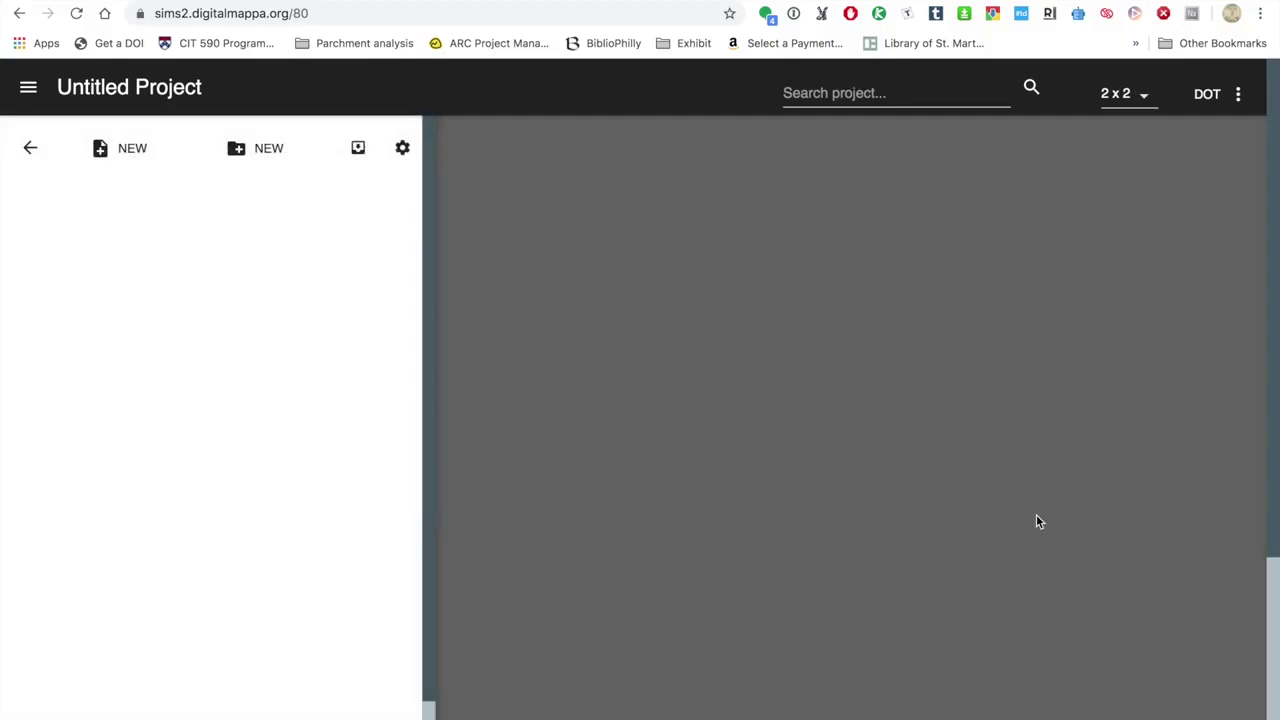
Step: Return from the new untitled project to the project list and open Sample project
left_click(28, 90)
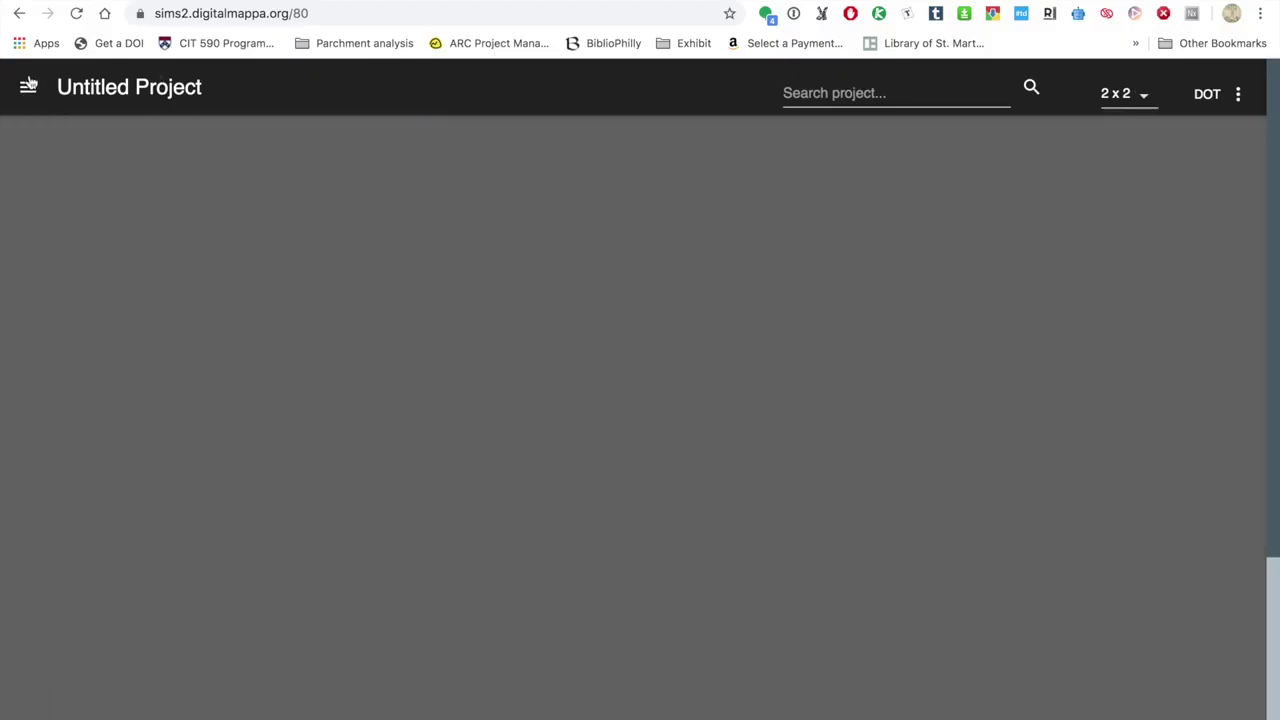
left_click(29, 90)
left_click(24, 148)
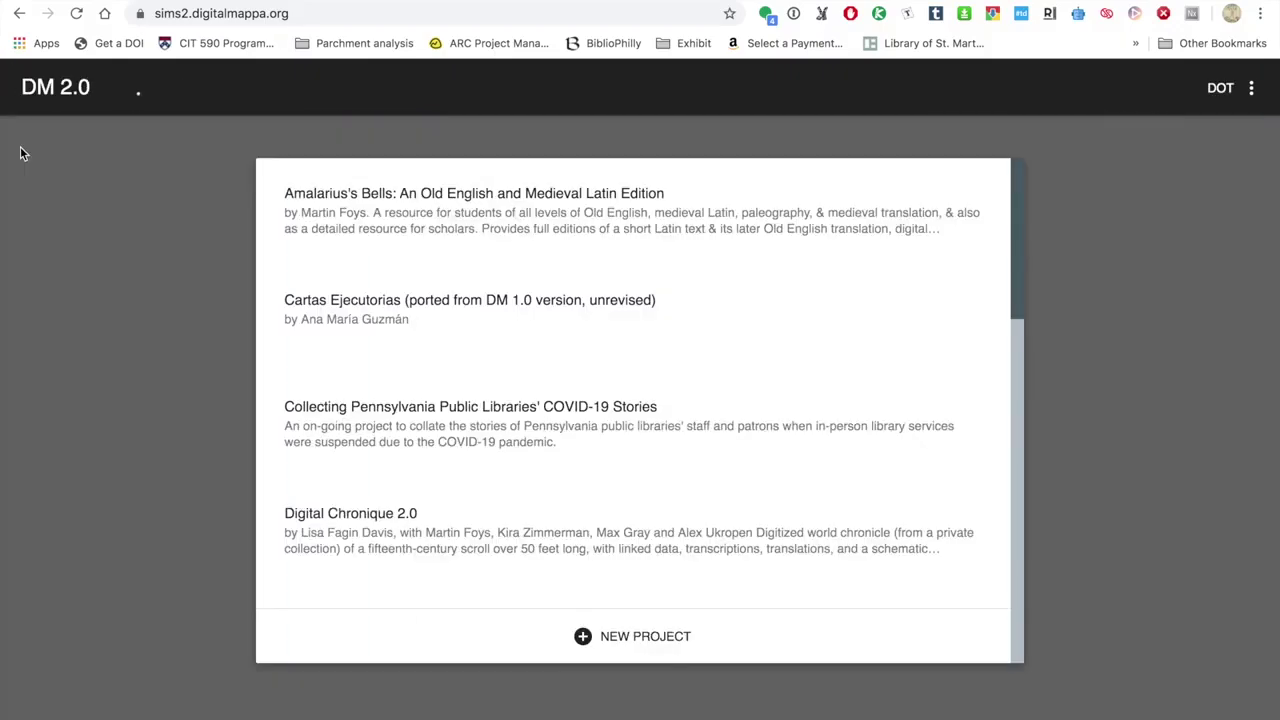
scroll(329, 369, "down", 10)
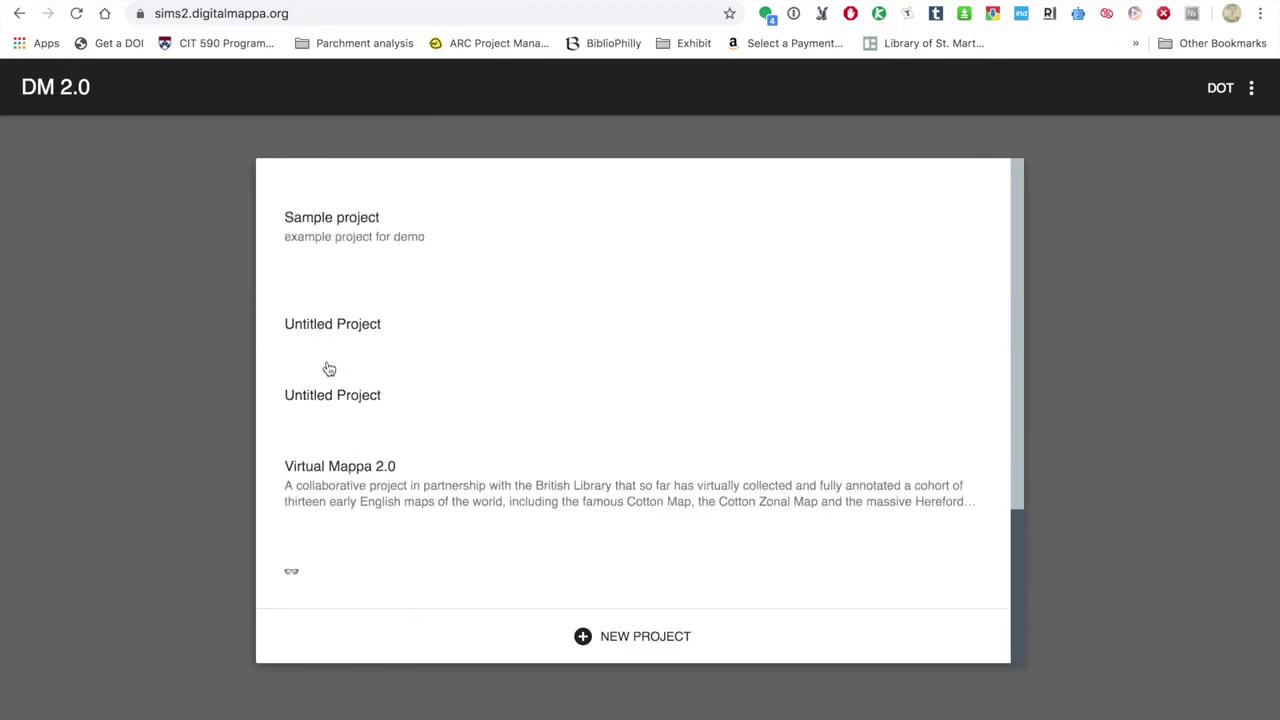
left_click(346, 240)
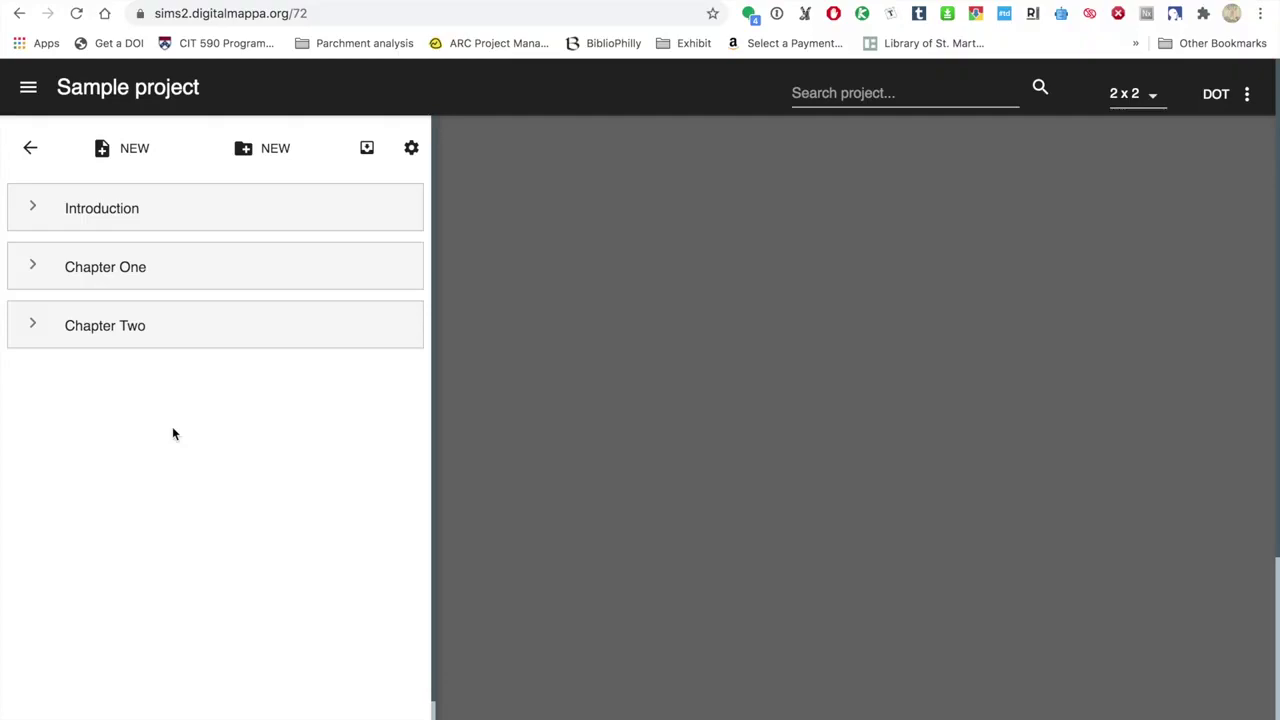
Step: Create a folder named "Chapter Three" in Sample project and place it below Chapter Two
left_click(252, 150)
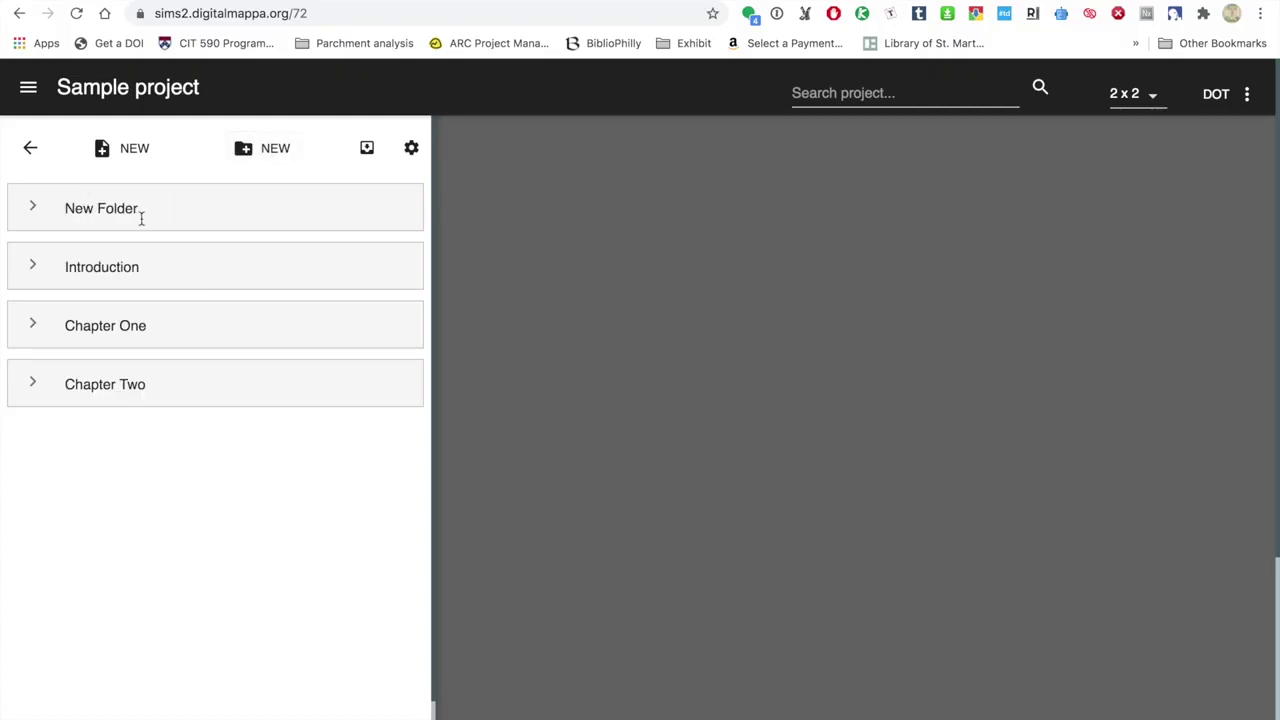
left_click(88, 205)
triple_click(109, 208)
type("j")
key("BackSpace")
type("Chapter Three")
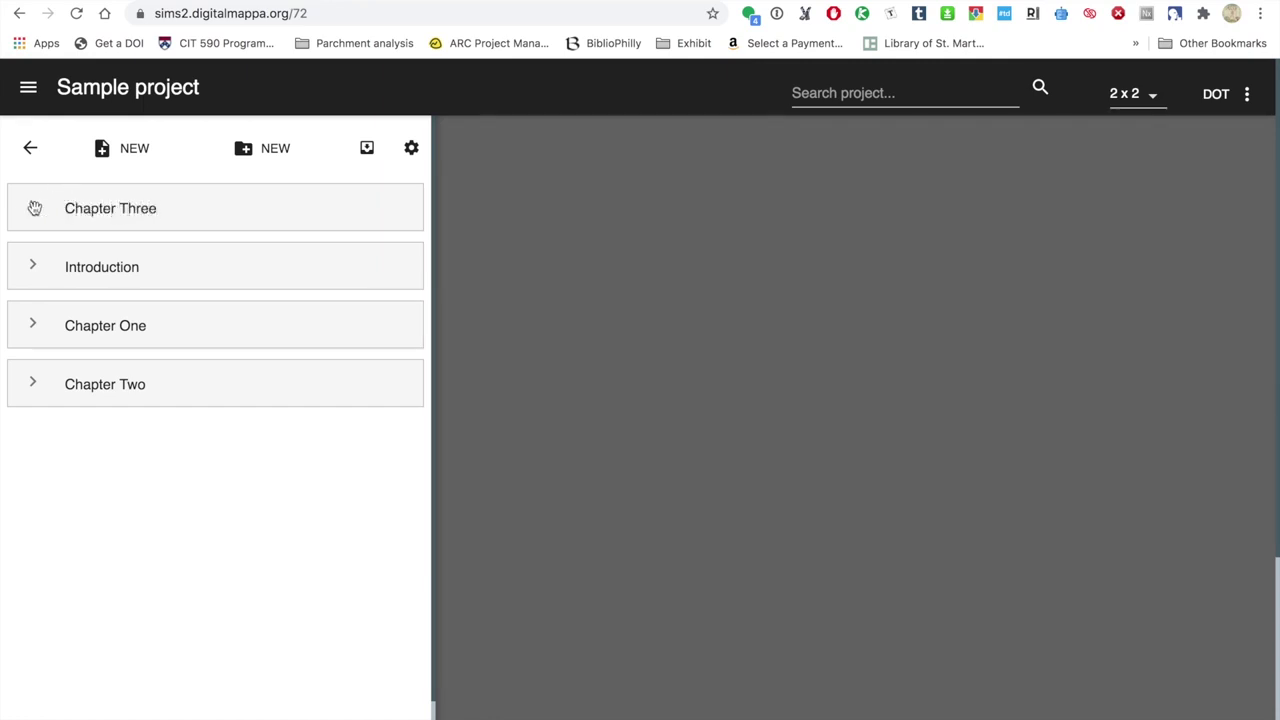
left_click_drag(52, 207, 55, 421)
left_click_drag(59, 420, 60, 412)
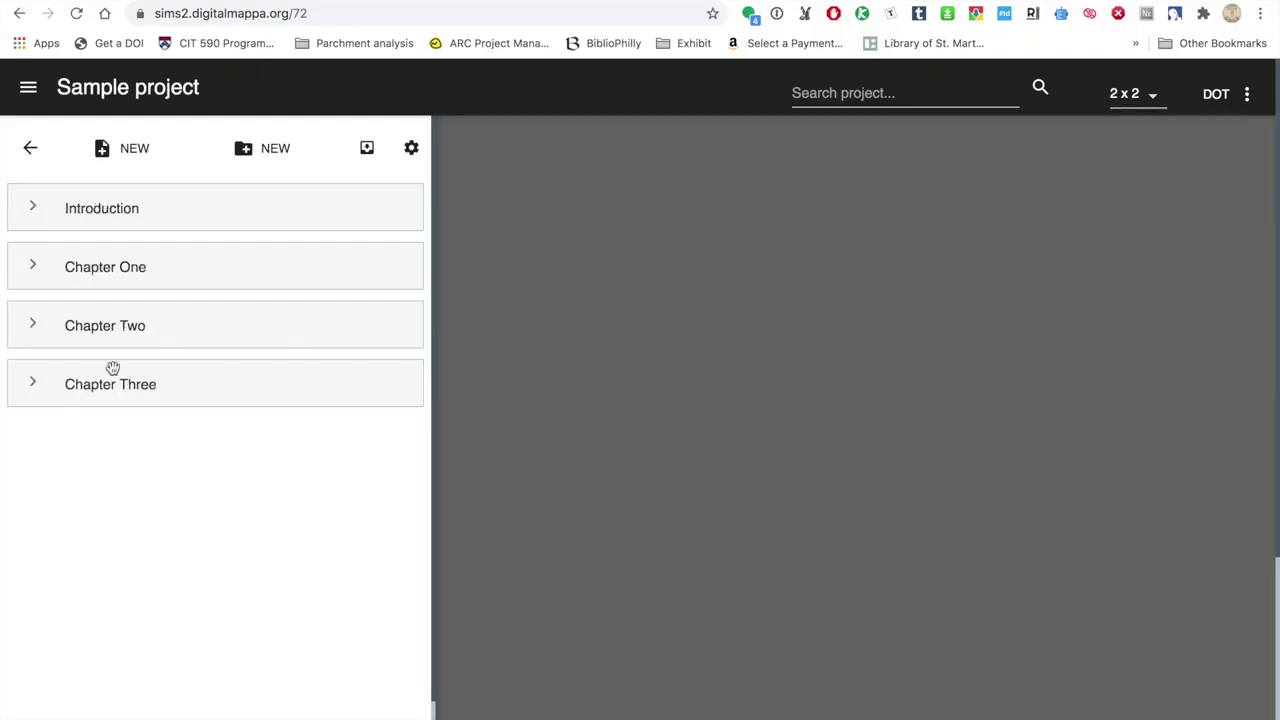
Step: Create a folder named "Images" in Sample project and nest it inside the Chapter Three folder
left_click(243, 150)
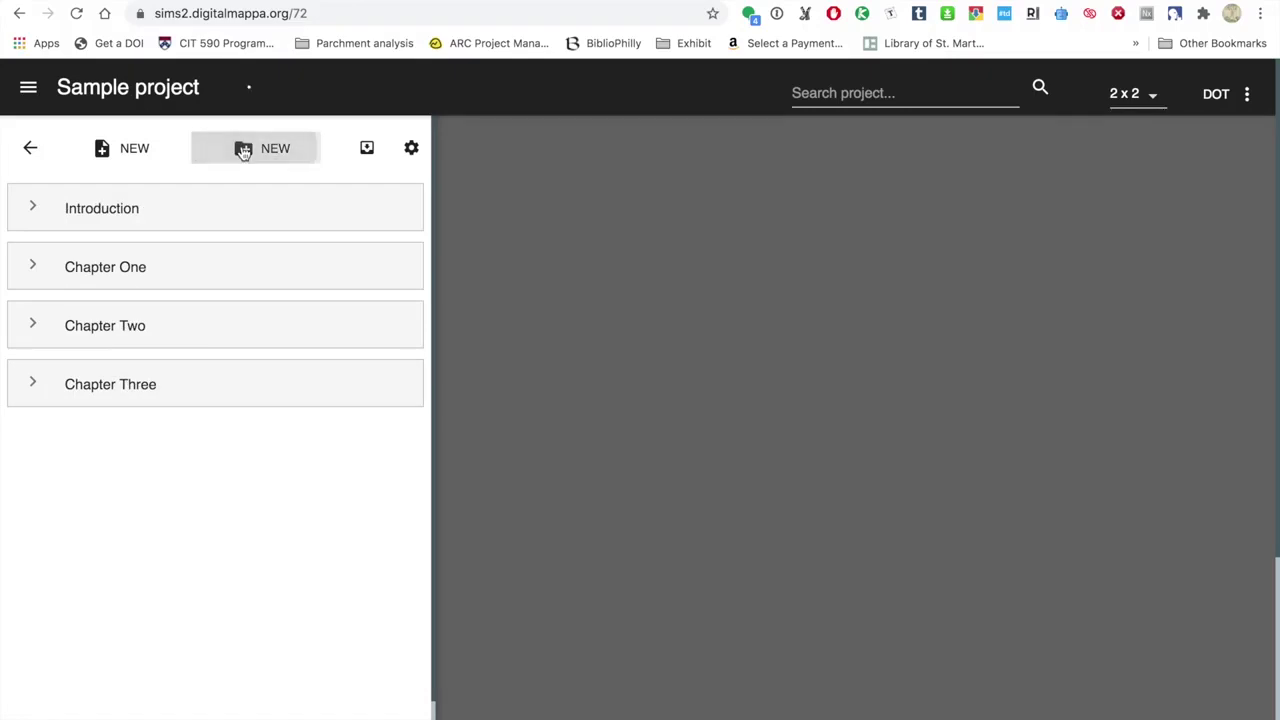
double_click(107, 209)
triple_click(107, 209)
type("Images")
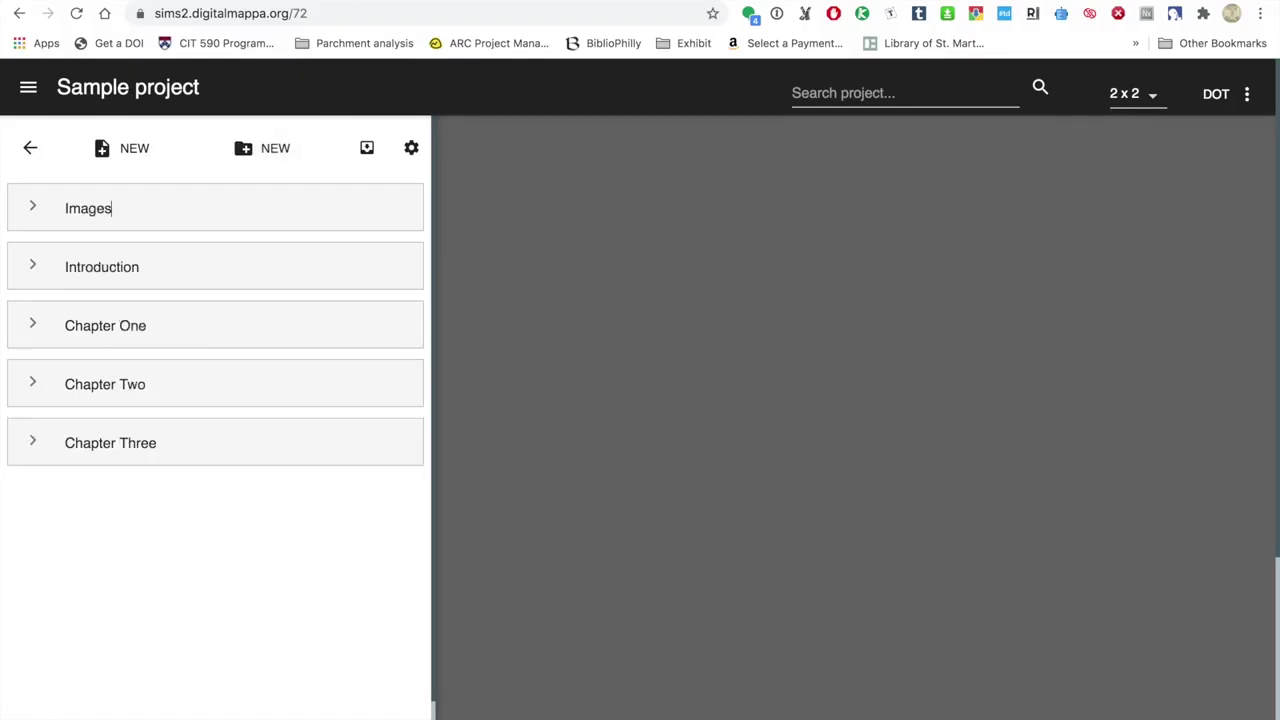
key("Return")
left_click_drag(44, 207, 69, 432)
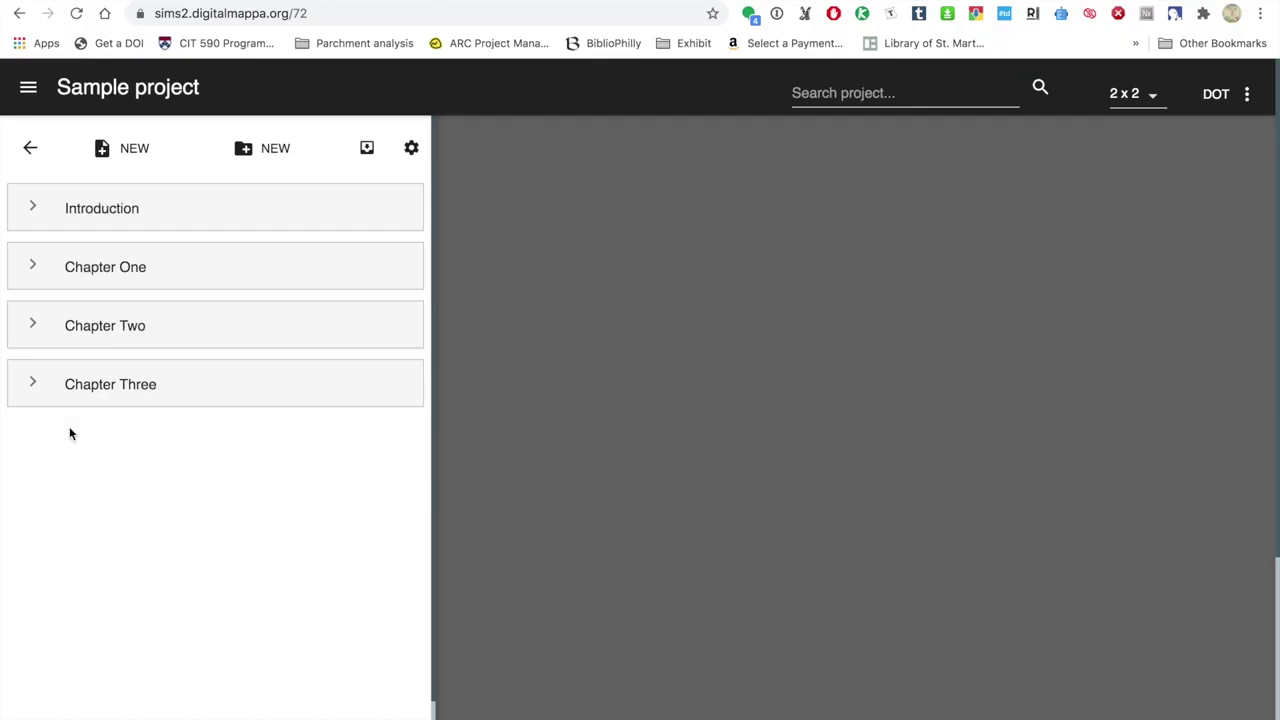
left_click(34, 383)
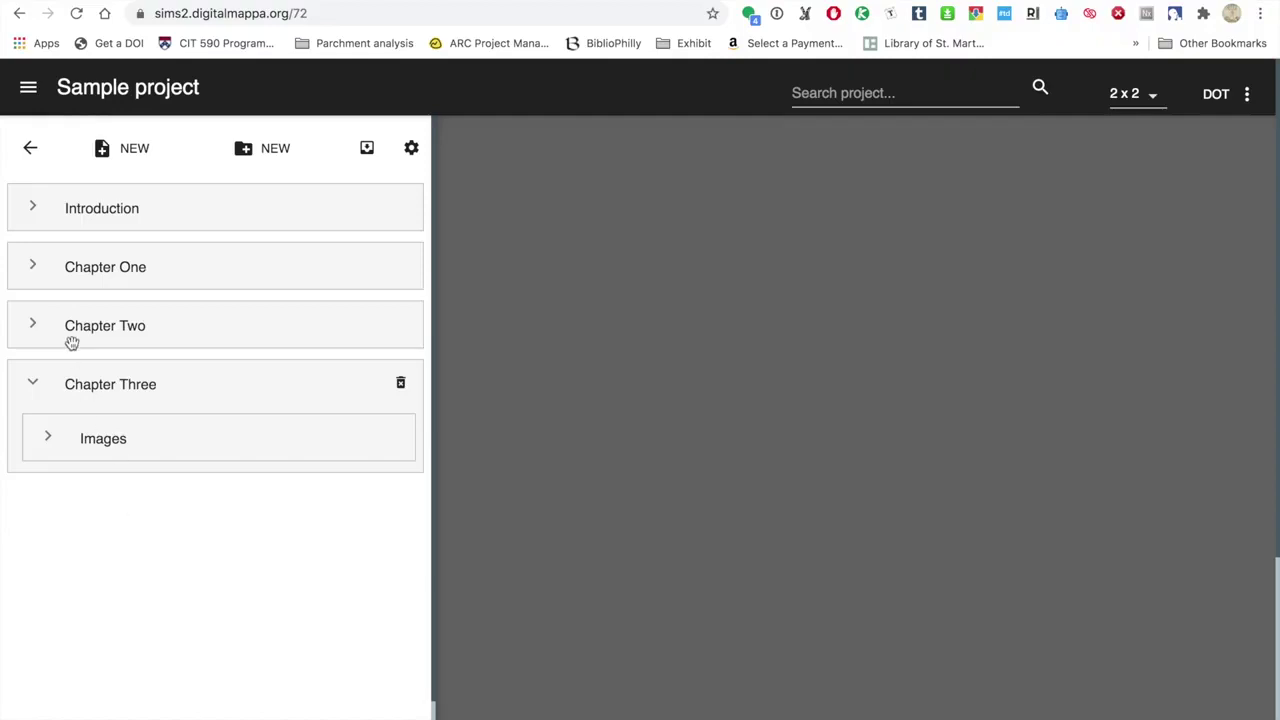
Step: Look through the contents of the Introduction and Chapter One folders and collapse both again
left_click(30, 207)
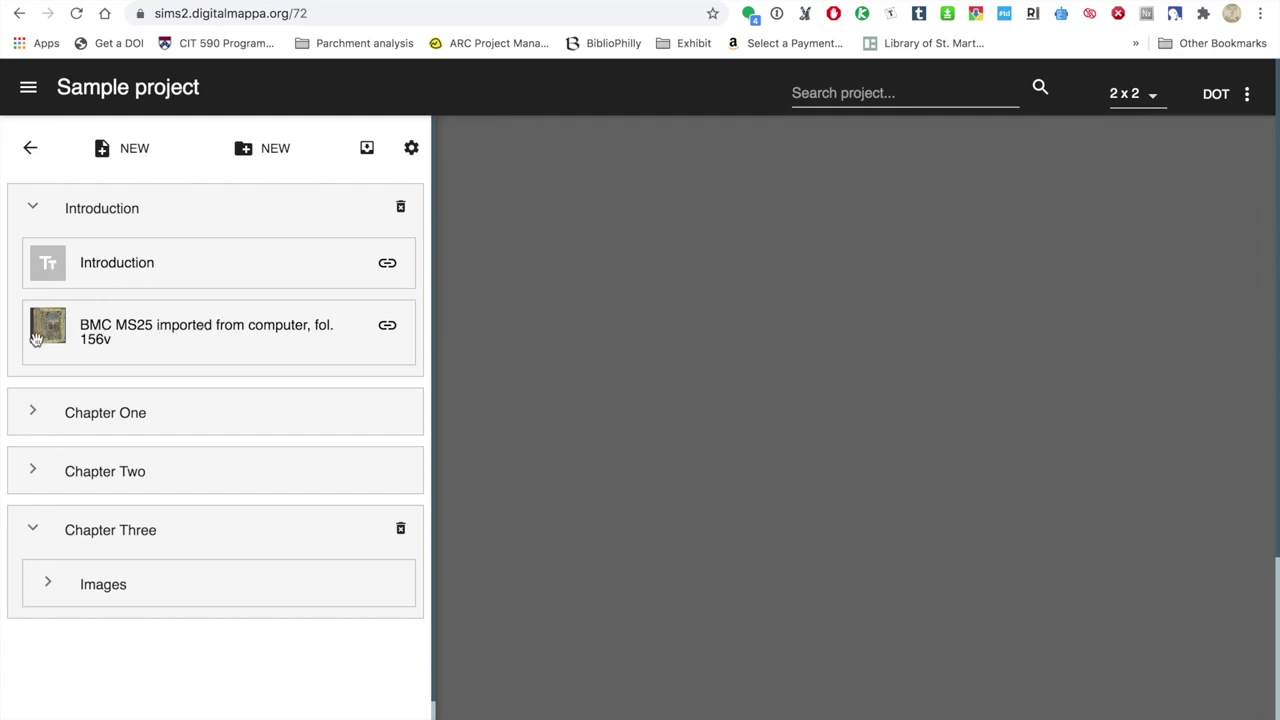
left_click(32, 412)
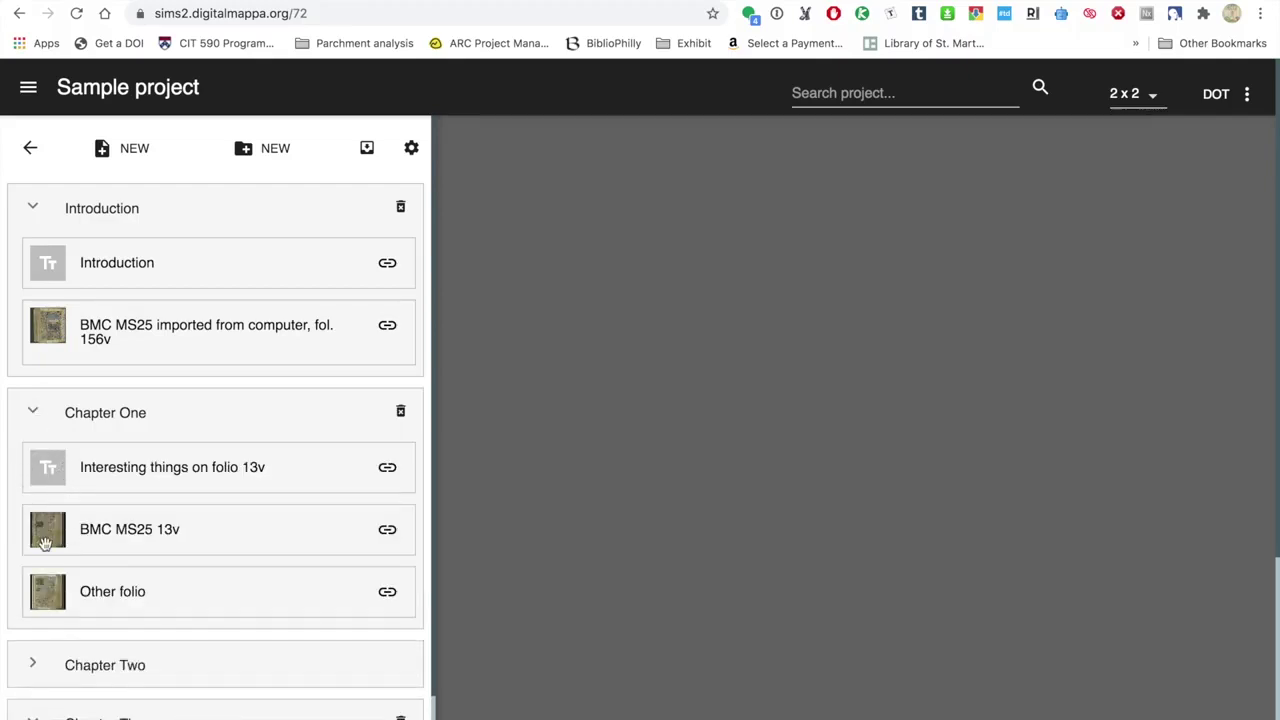
left_click(32, 412)
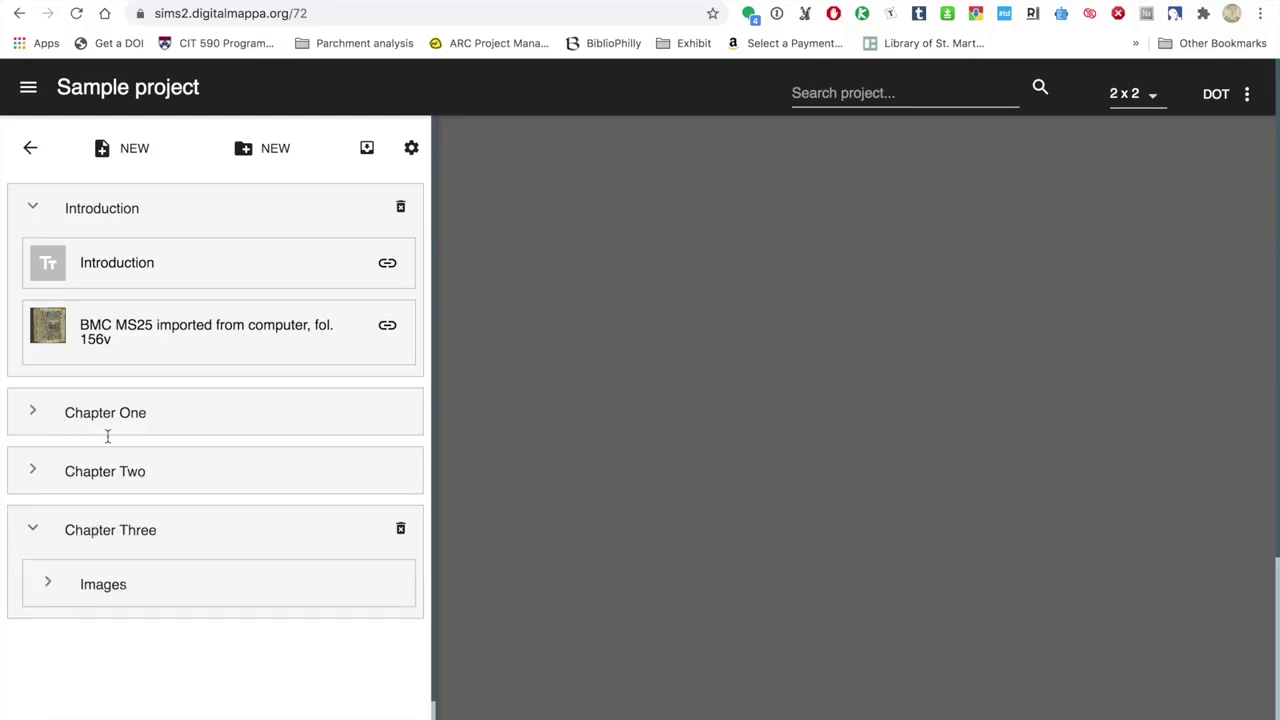
left_click(96, 222)
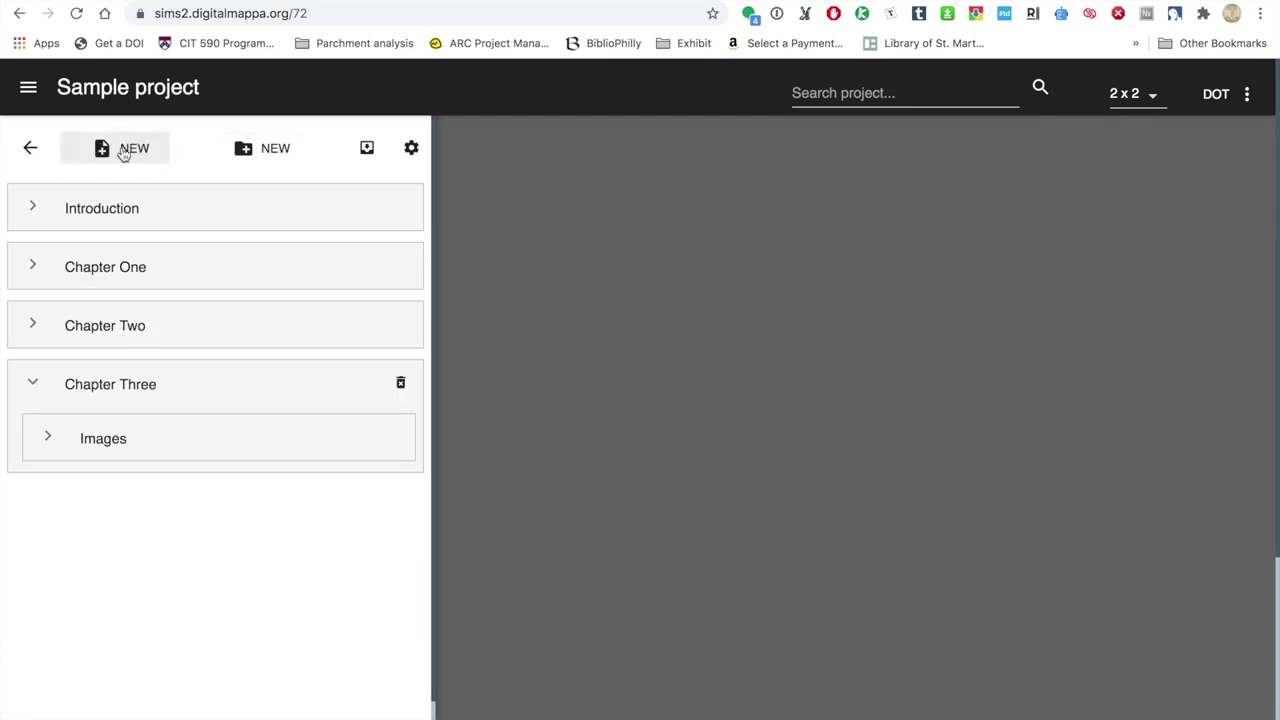
Step: Create a new text document, check its text size options, and title it "Chapter Three"
left_click(117, 148)
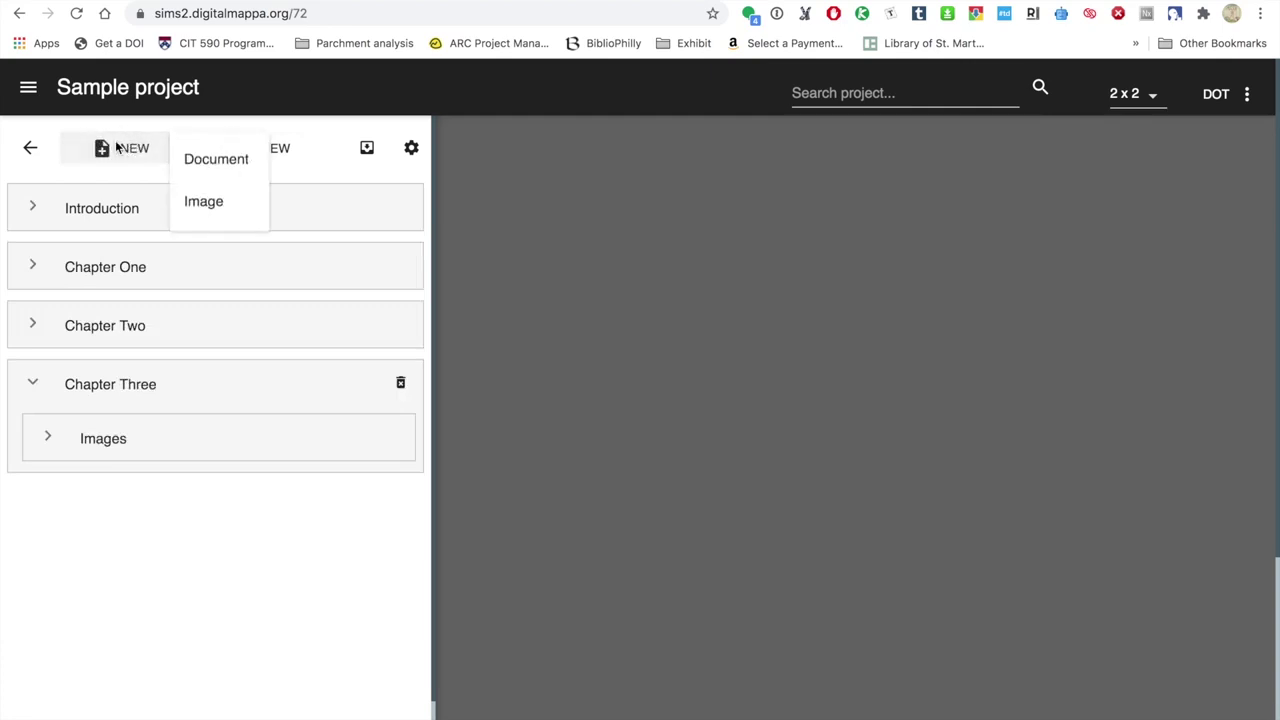
left_click(217, 160)
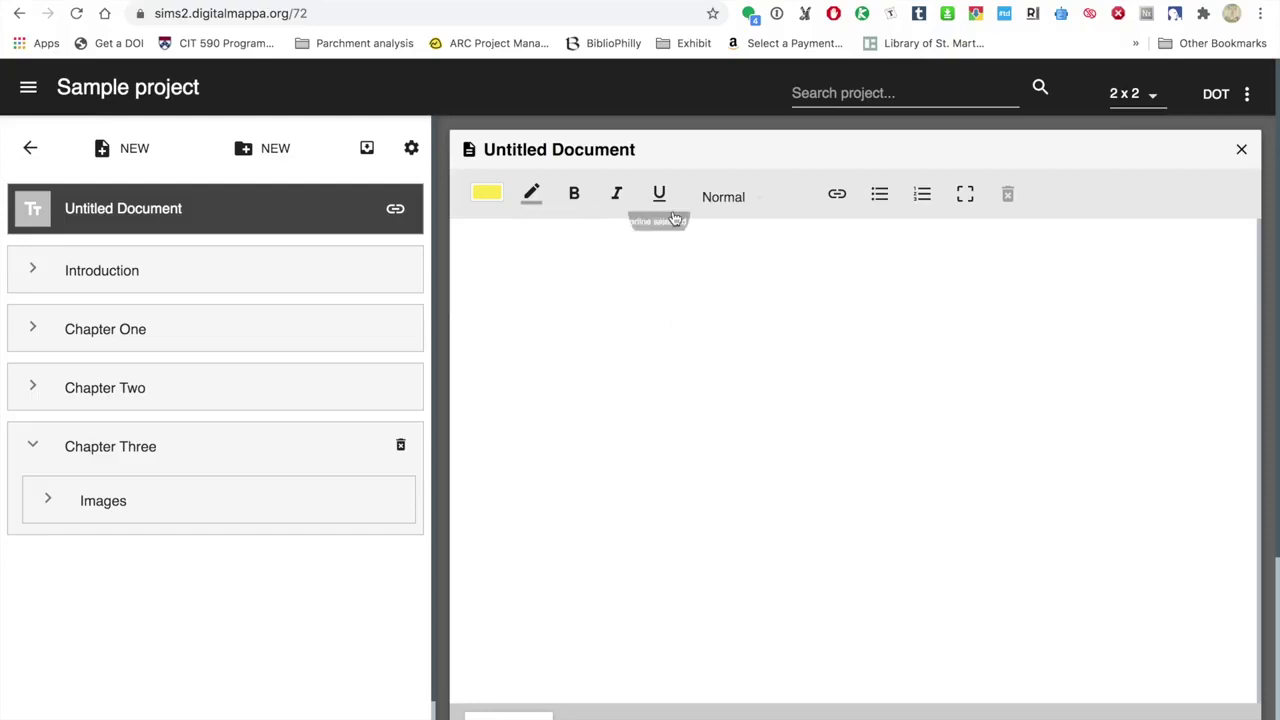
left_click(735, 203)
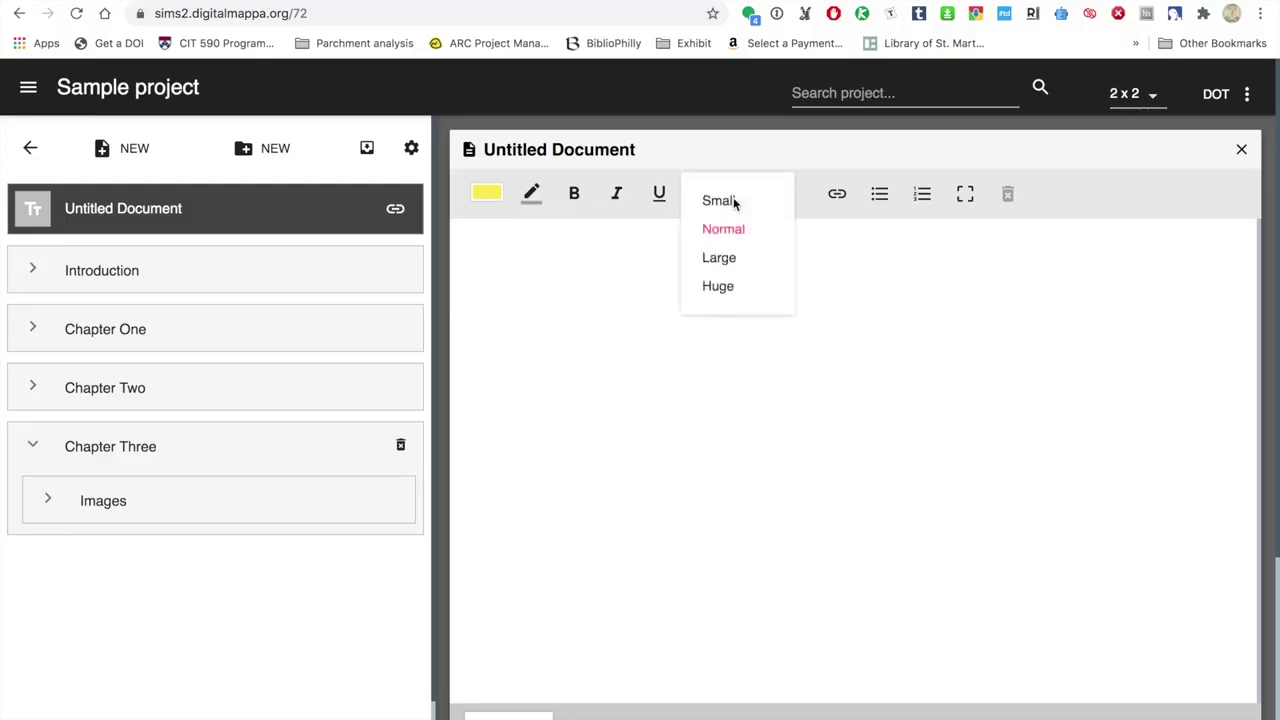
left_click(914, 320)
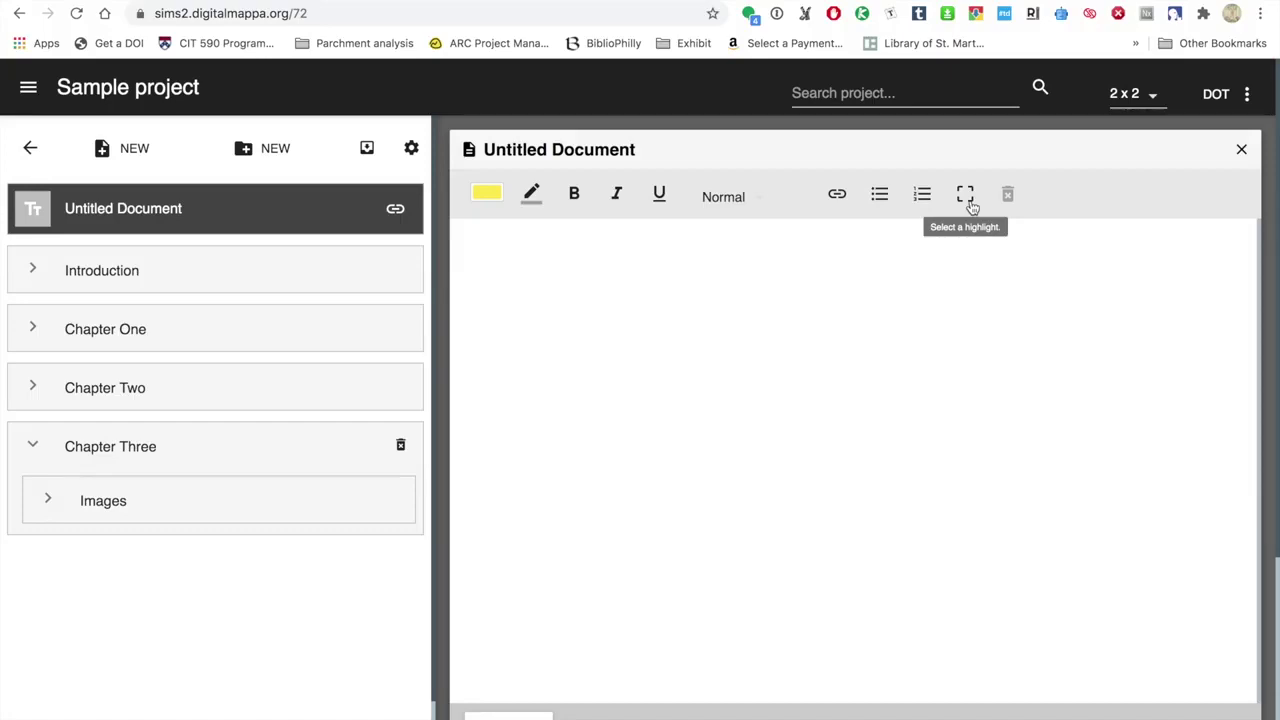
triple_click(590, 150)
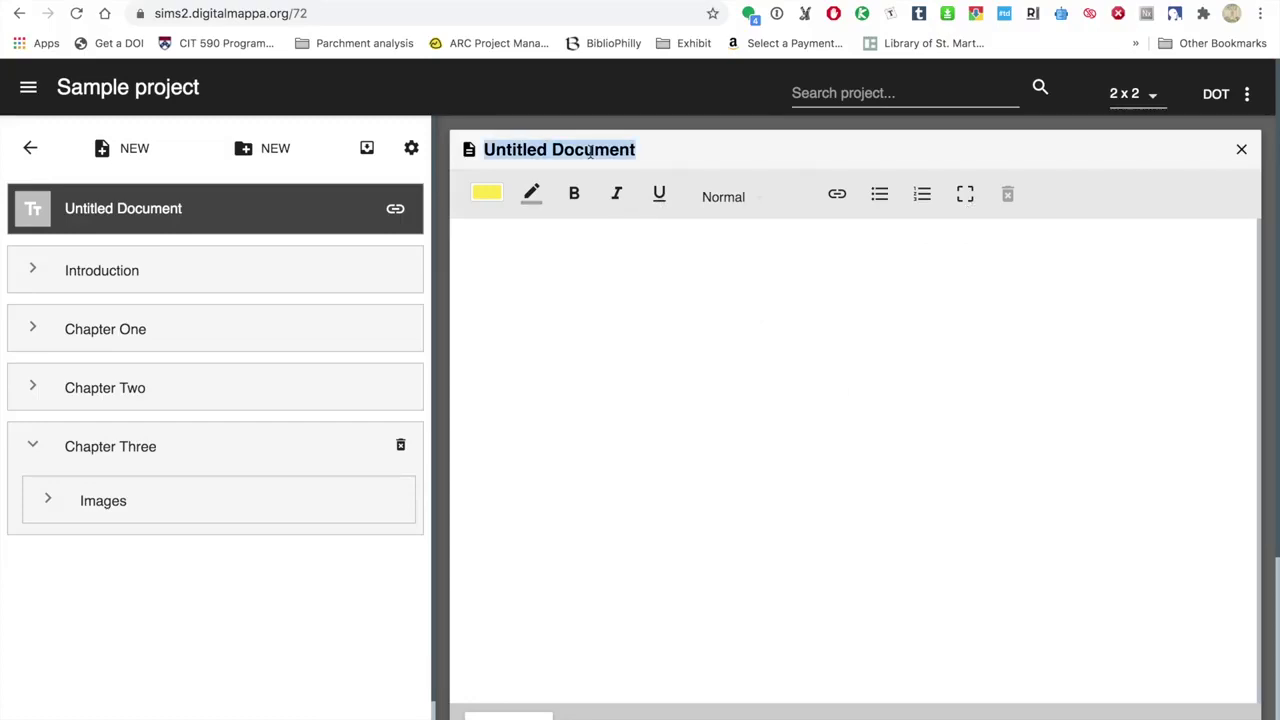
type("Chapter Three")
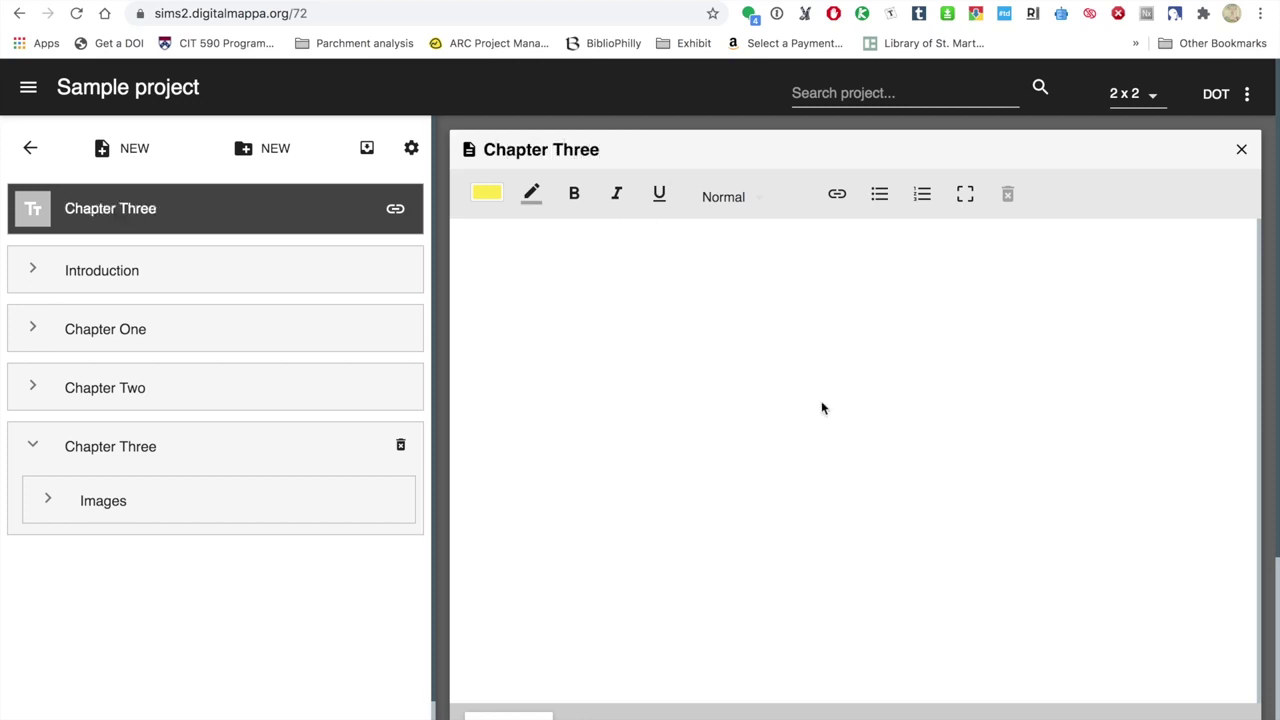
Step: Write "This is chapter three of the sample project" in the document at Huge text size, followed by a line break
left_click(550, 240)
type("This is chapter ")
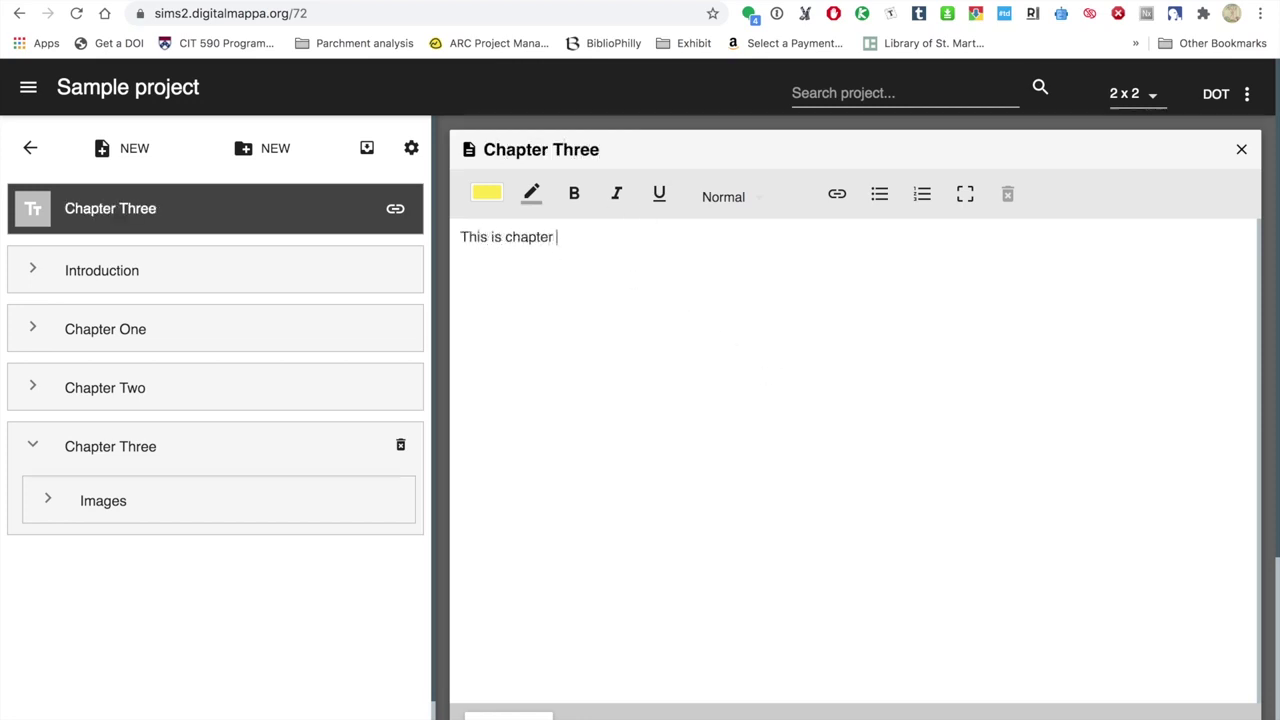
type("three of the sam")
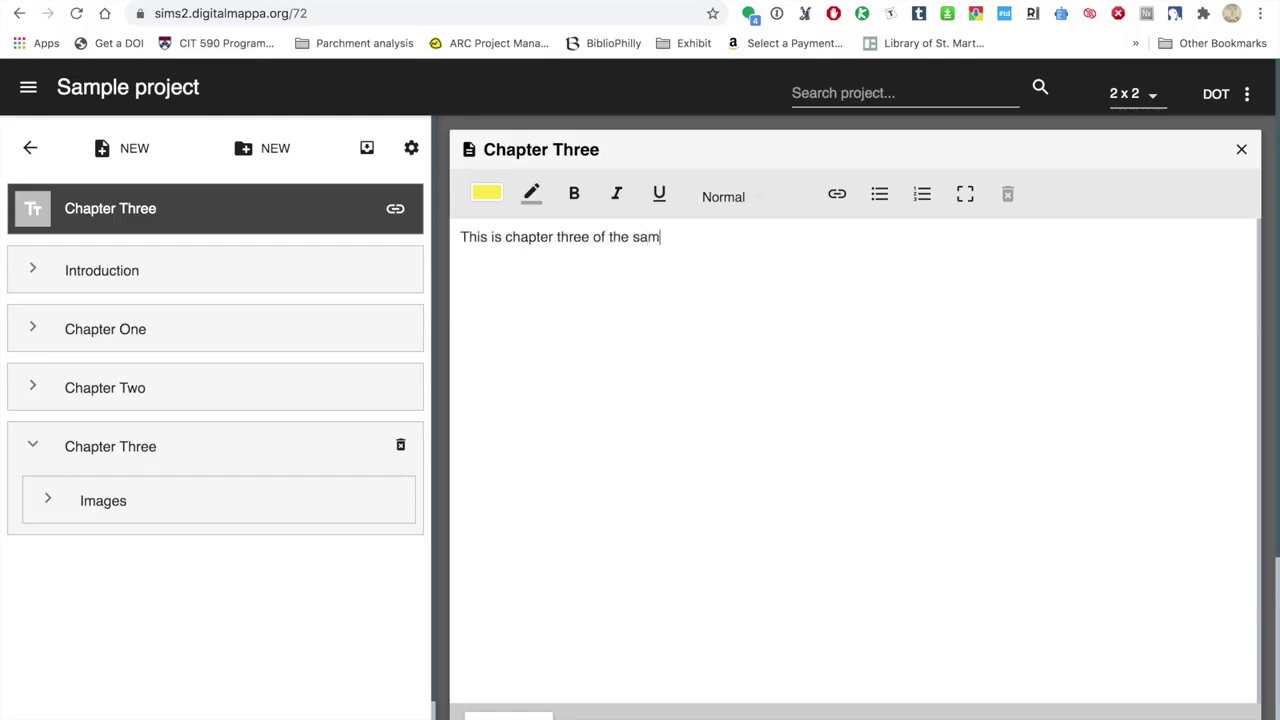
type("ple project")
triple_click(555, 237)
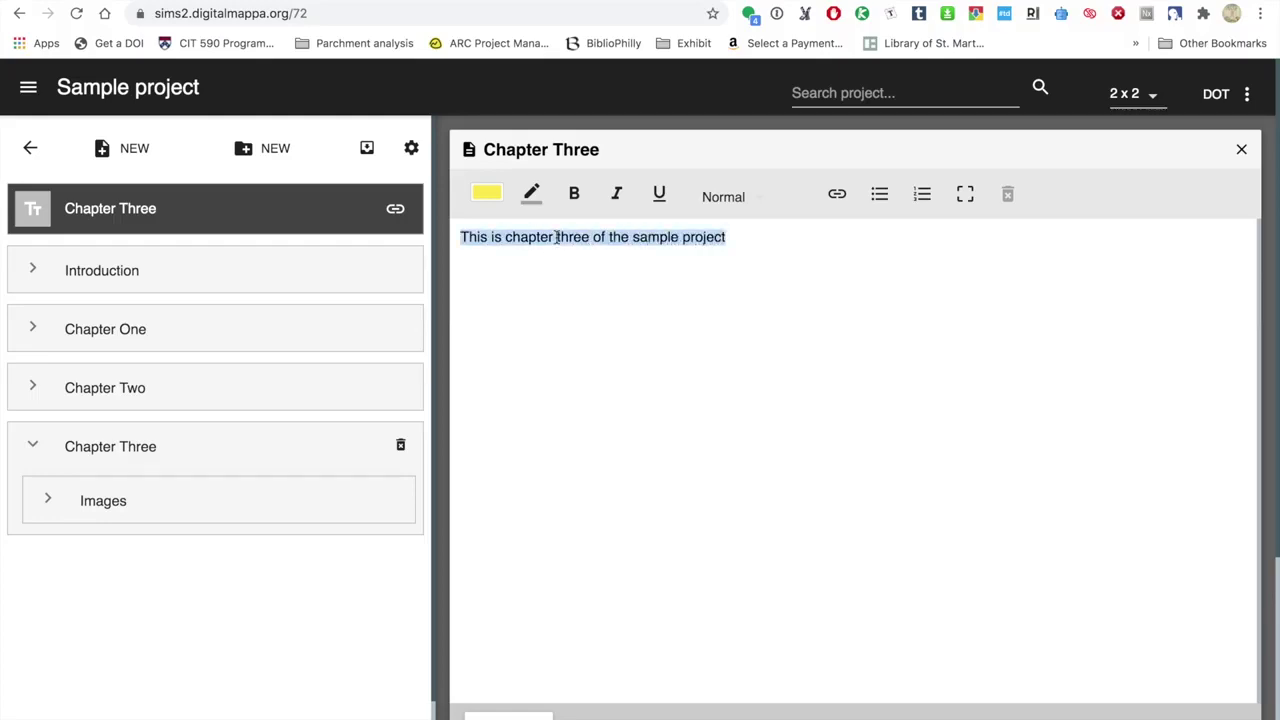
left_click(710, 199)
left_click(725, 292)
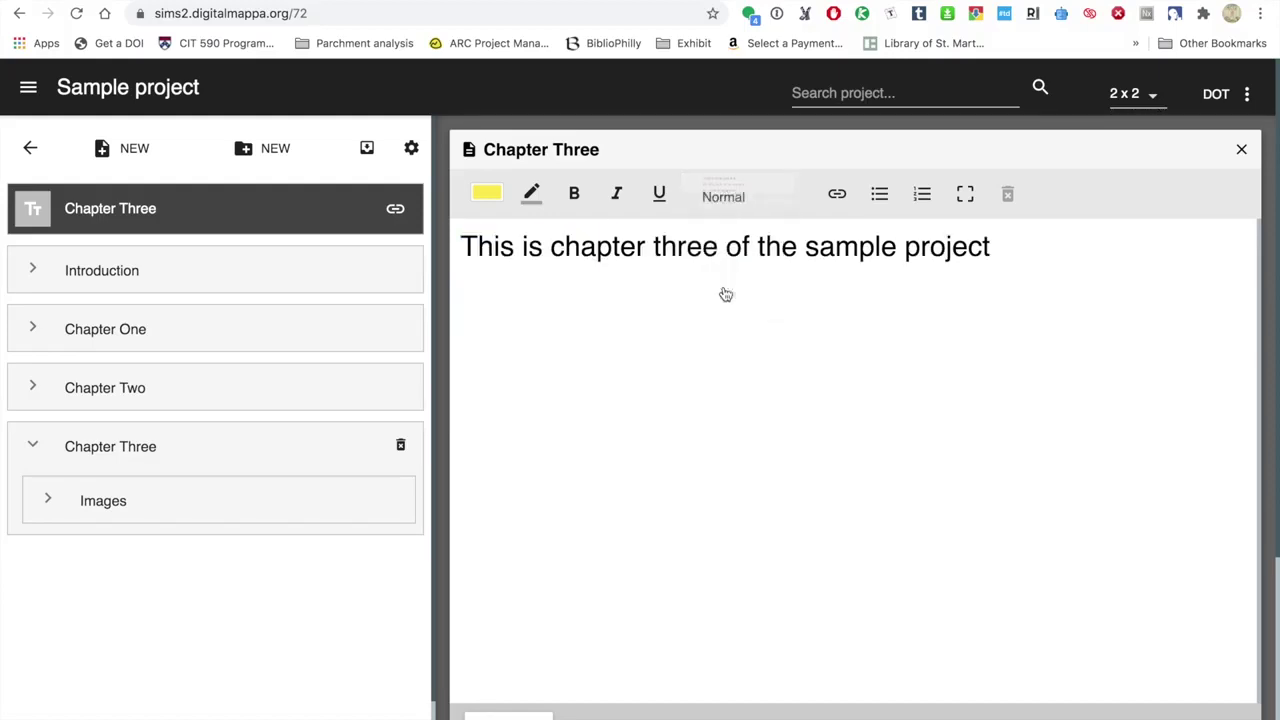
left_click(1014, 245)
key("Return")
Step: Move the Chapter Three document into the Chapter Three folder above Images and close the document
left_click_drag(38, 207, 53, 471)
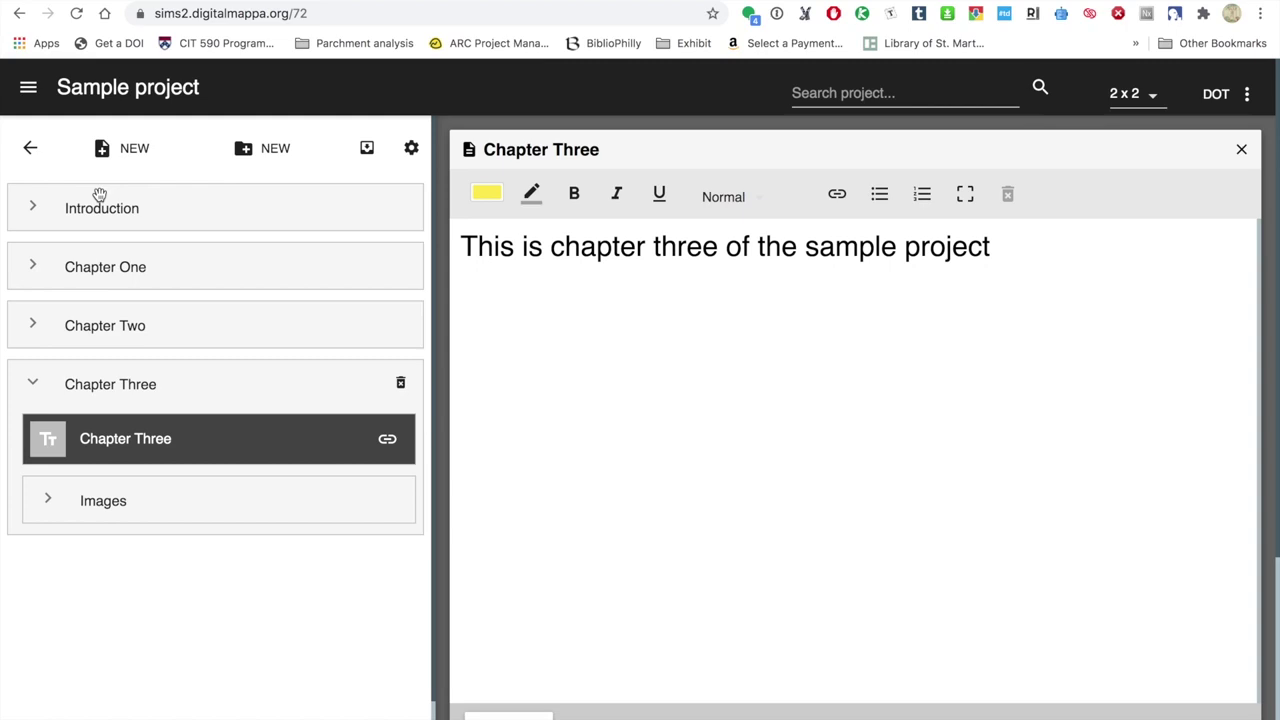
left_click(1241, 149)
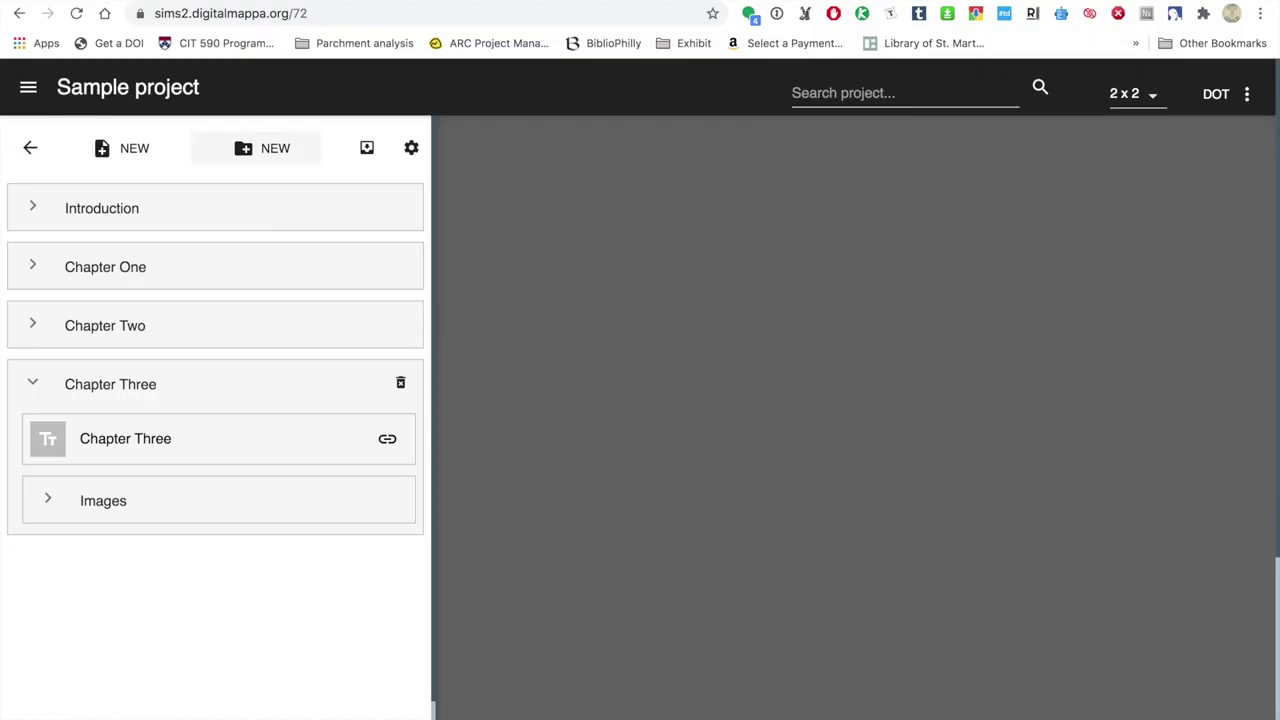
Step: Open the BiblioPhilly website in a new browser tab and filter the manuscripts by the book type Book of Hours
key("ctrl+t")
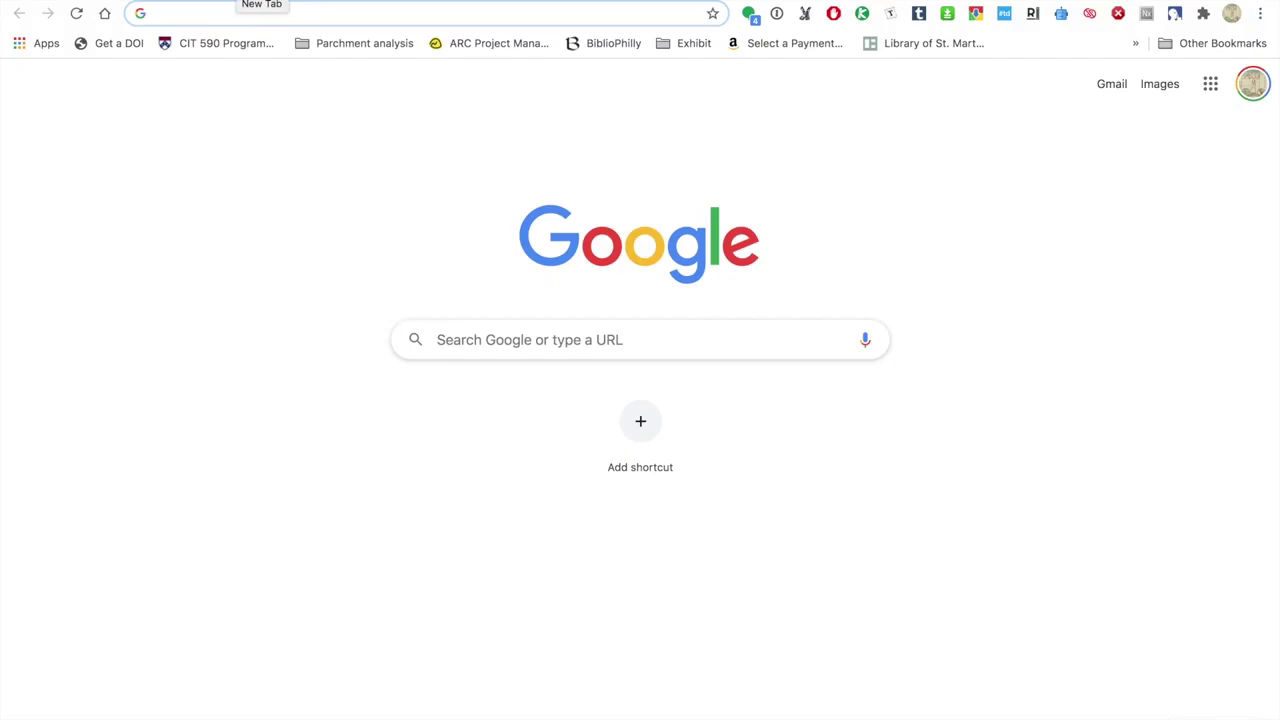
type("bibli")
key("Return")
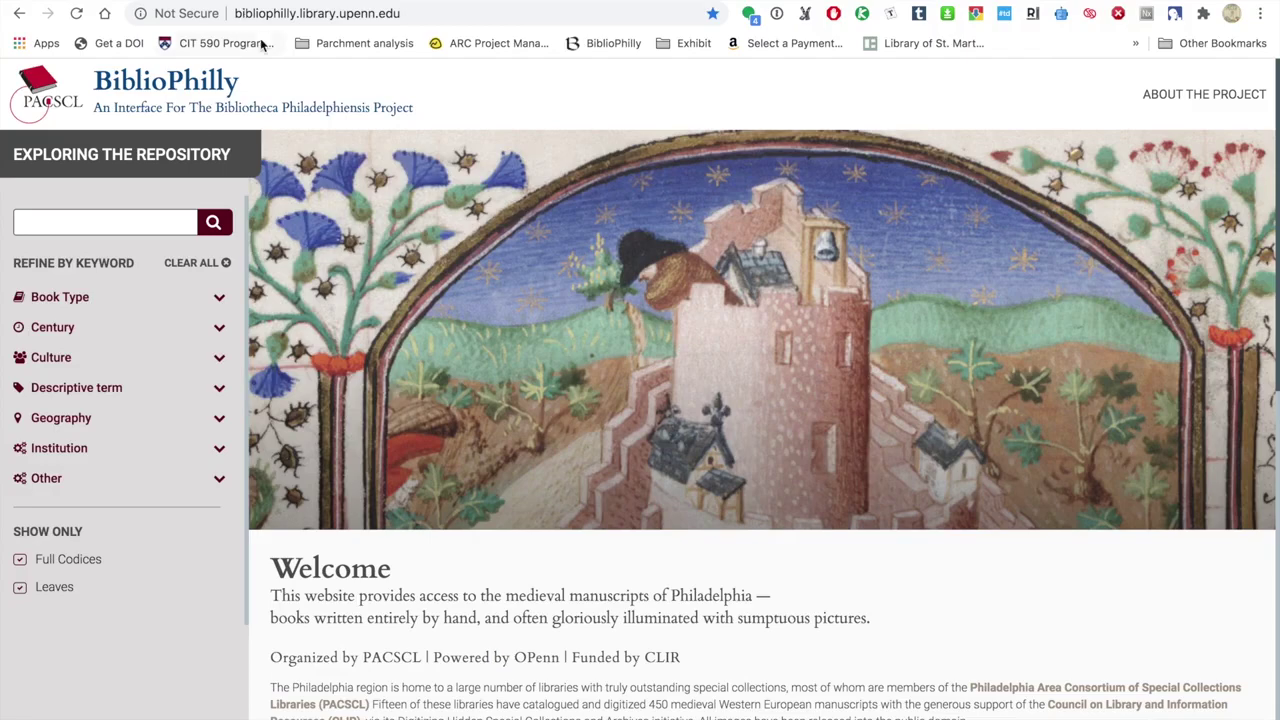
left_click(217, 300)
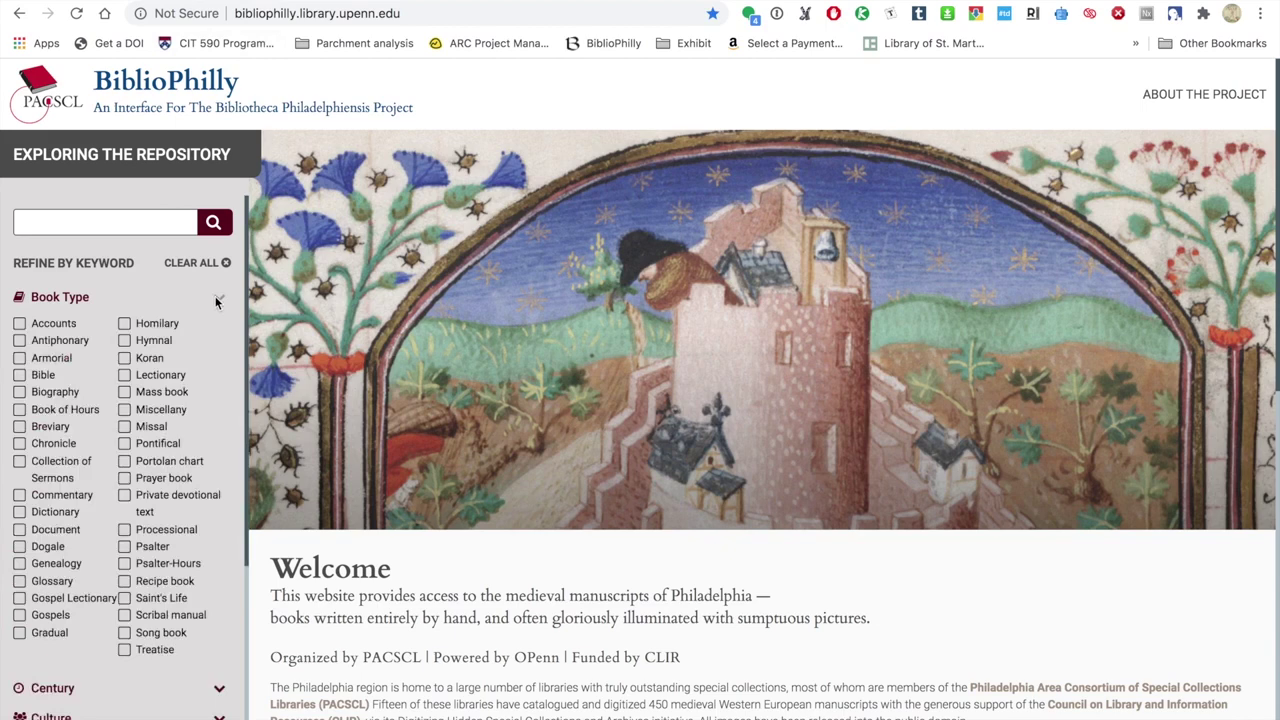
left_click(20, 410)
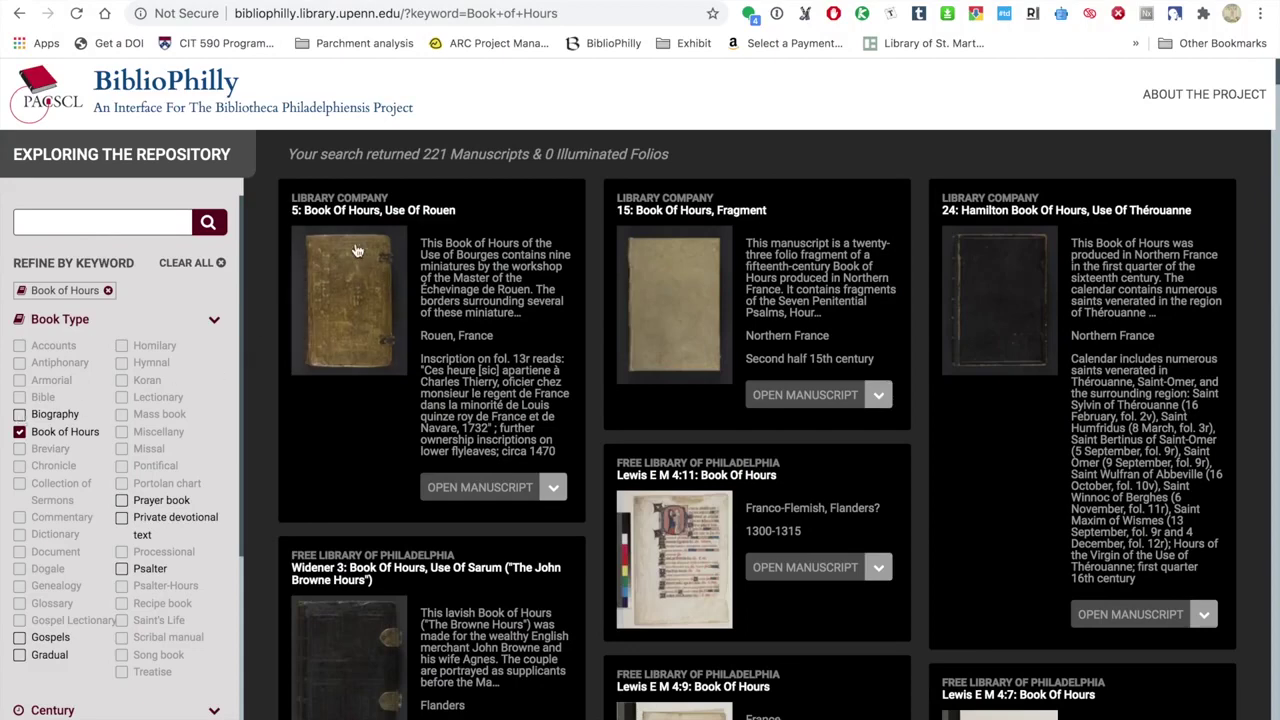
Step: Browse the Book of Hours results, open manuscript Lewis E M 5:19 and look over its description
scroll(472, 178, "down", 3)
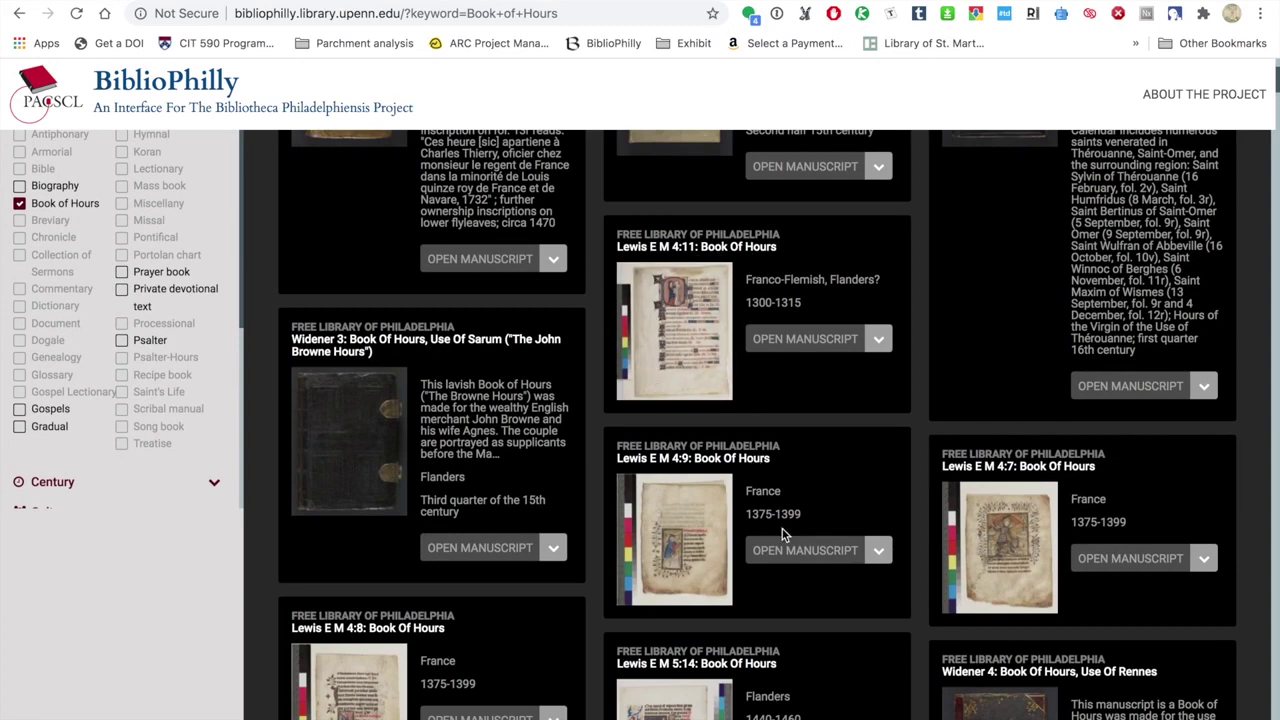
scroll(805, 530, "down", 3)
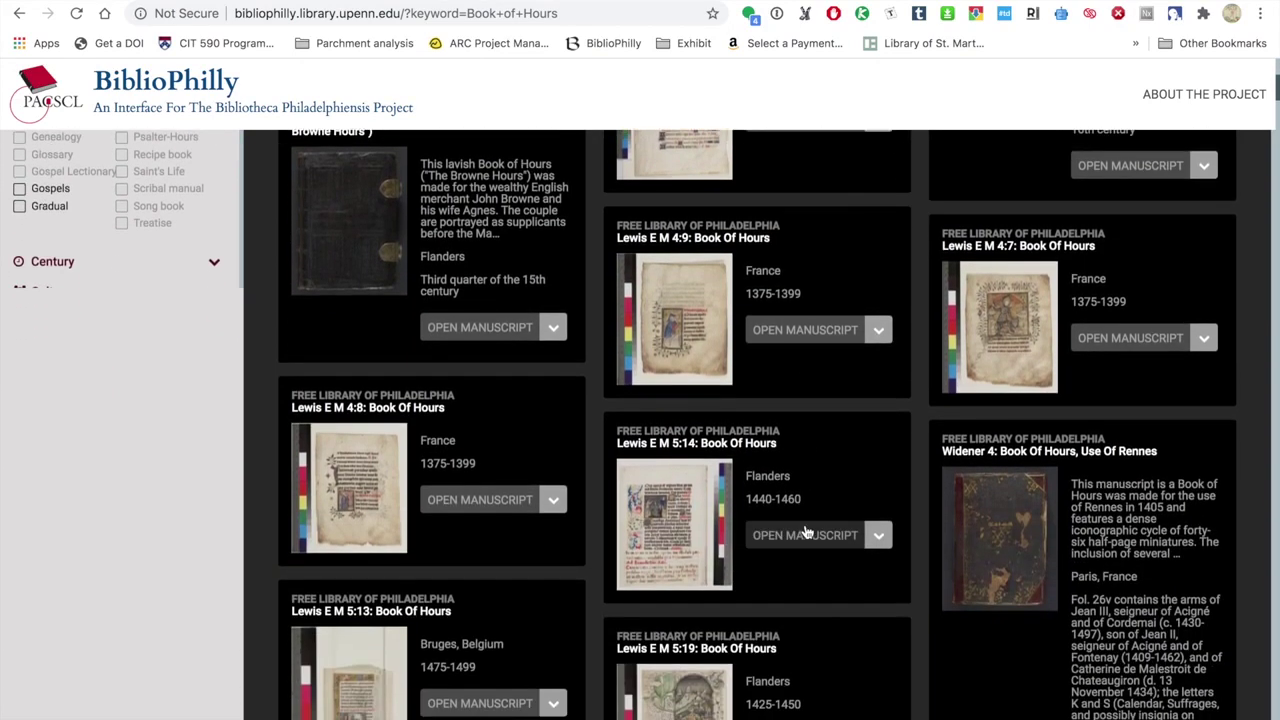
scroll(805, 530, "down", 5)
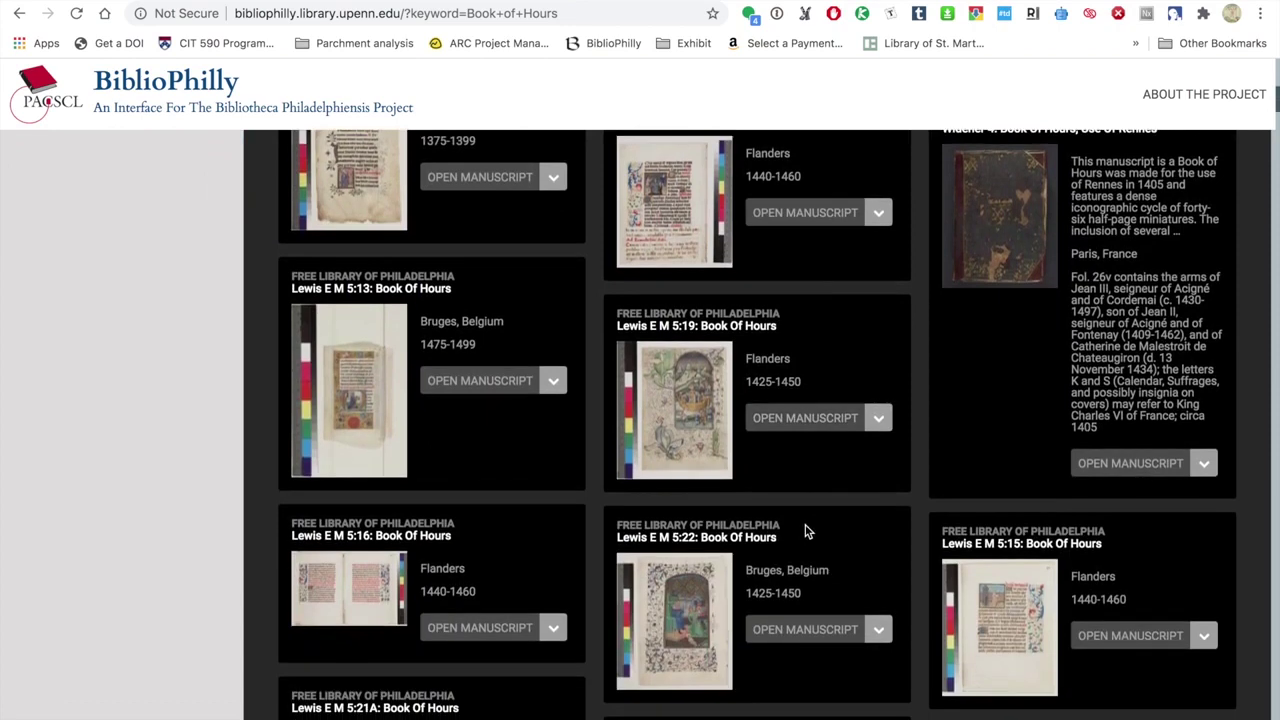
left_click(697, 368)
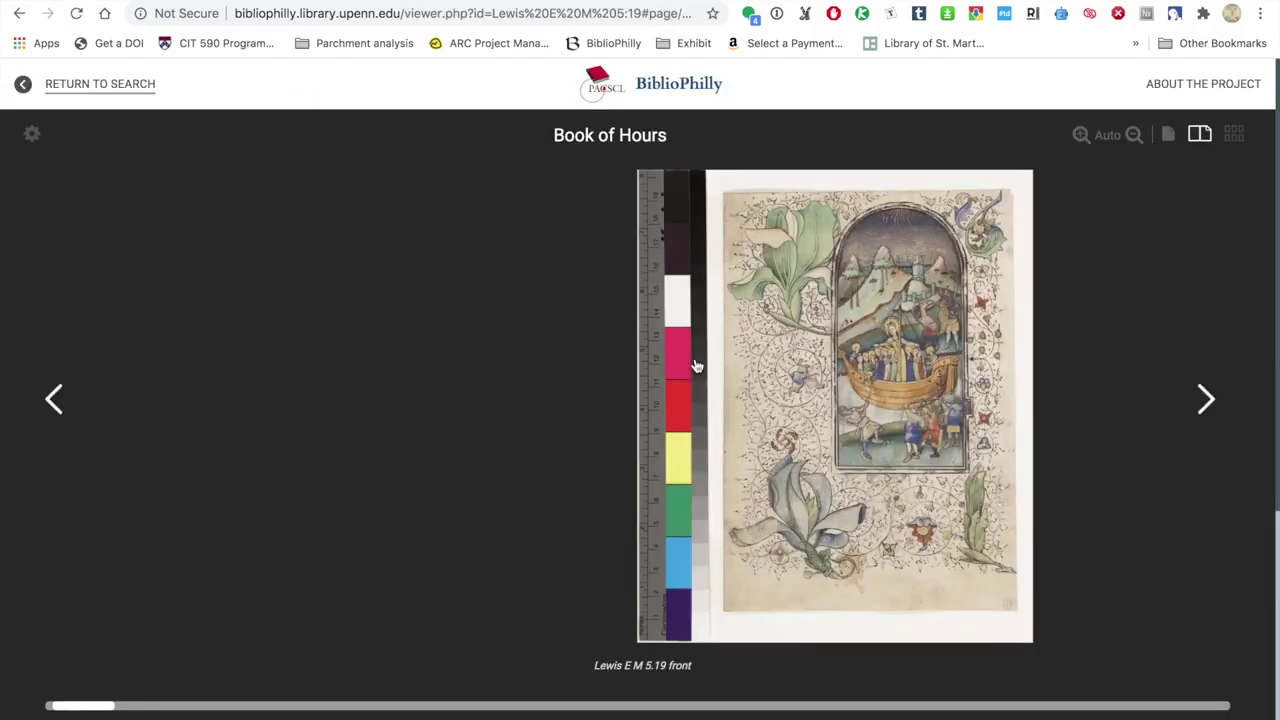
scroll(1103, 437, "down", 4)
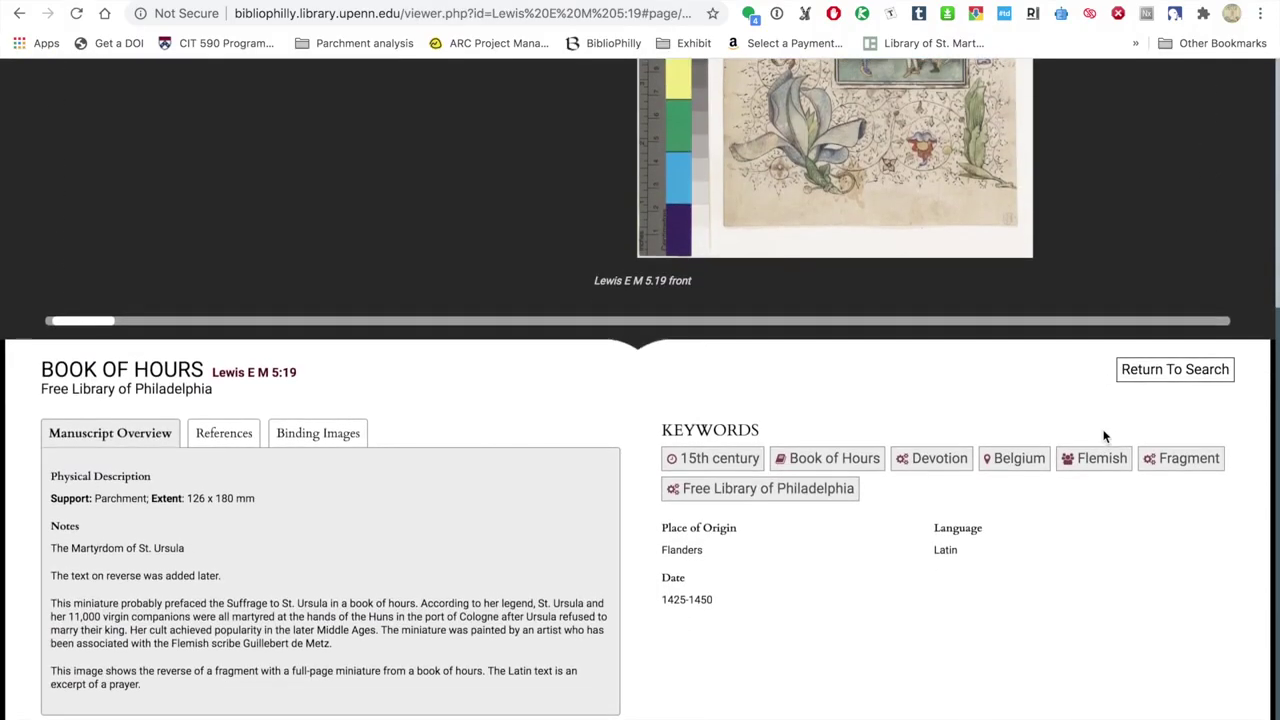
scroll(1103, 437, "up", 4)
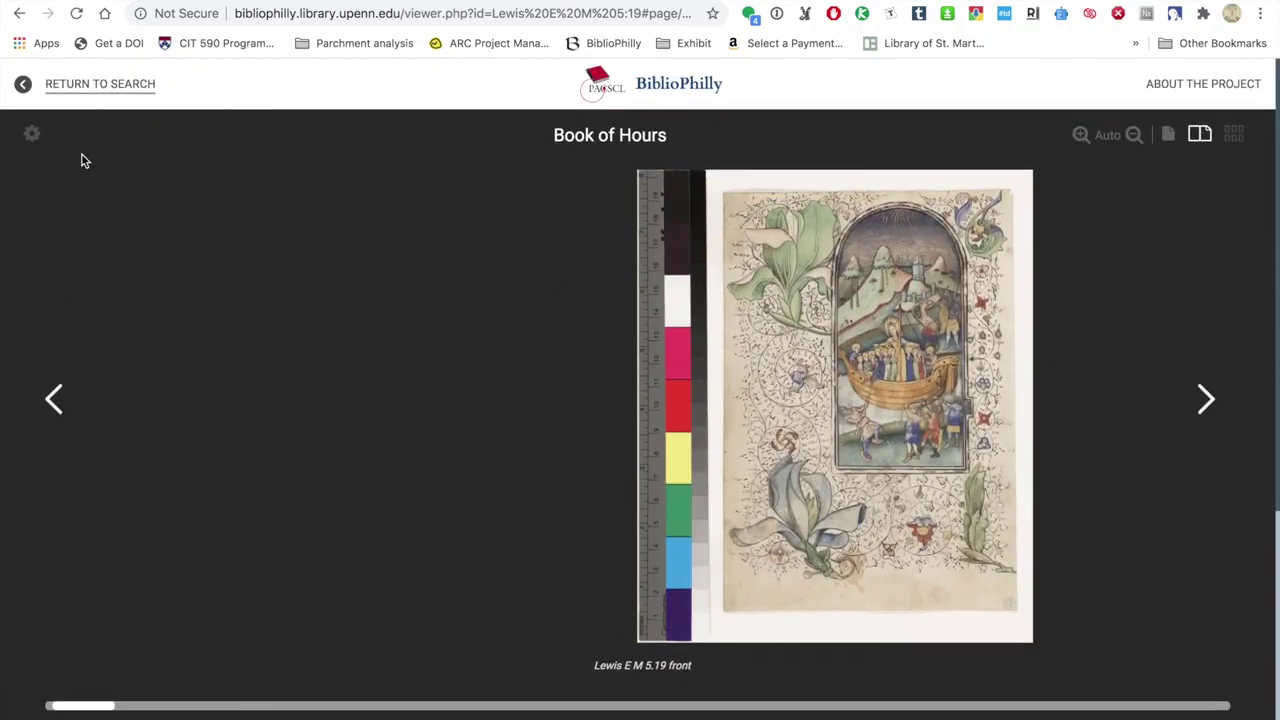
Step: Copy the web address of the large JPG of Lewis E M 5.19 front and return to Sample project
left_click(32, 136)
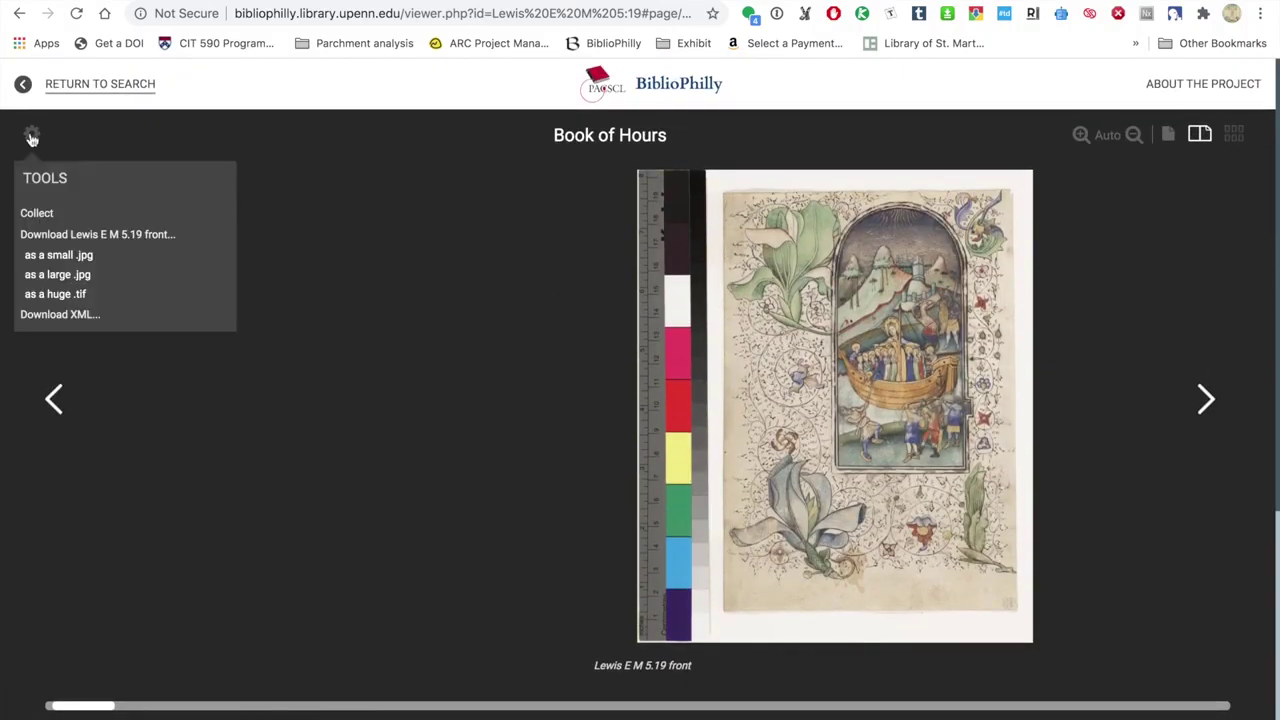
left_click(60, 278)
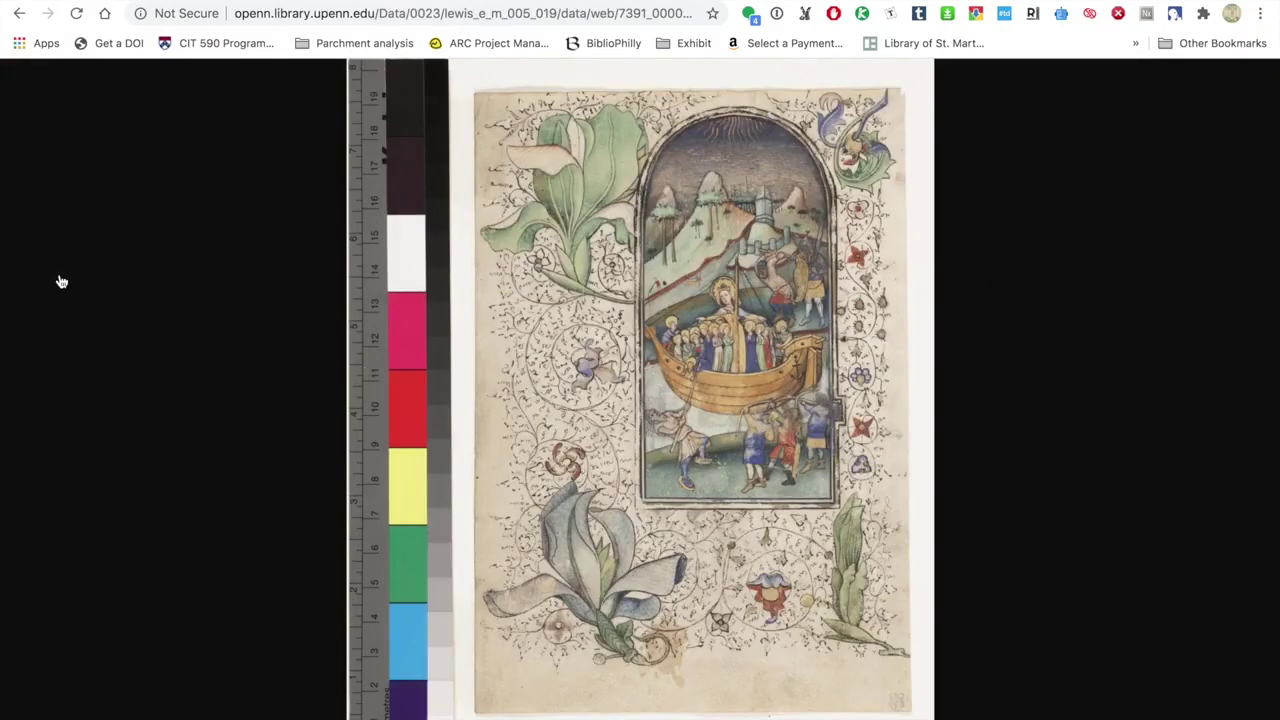
left_click(352, 14)
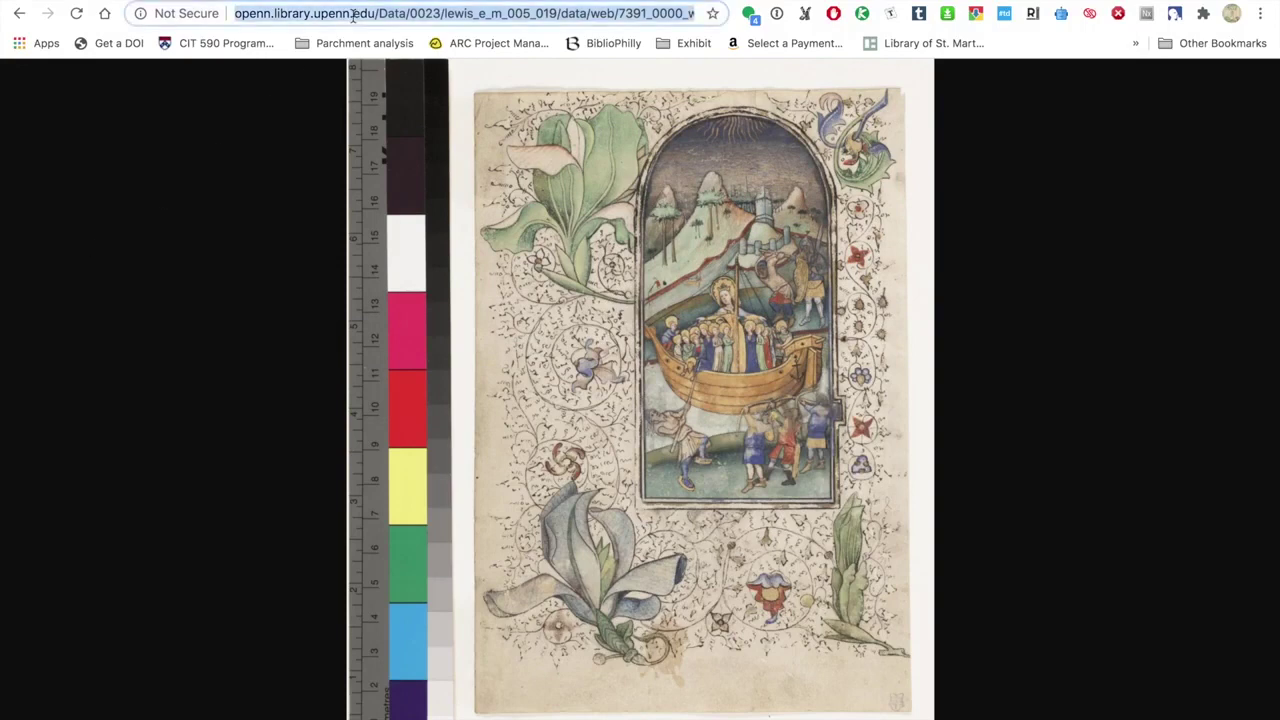
triple_click(237, 11)
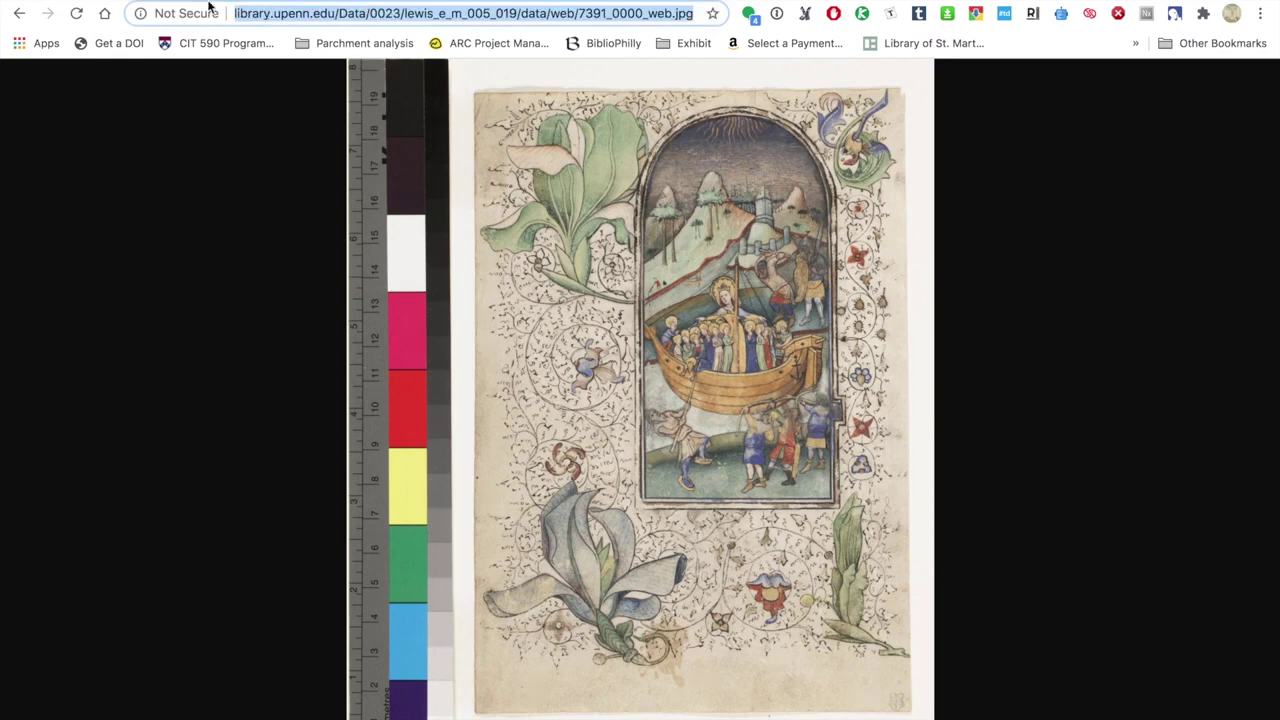
key("ctrl+Tab")
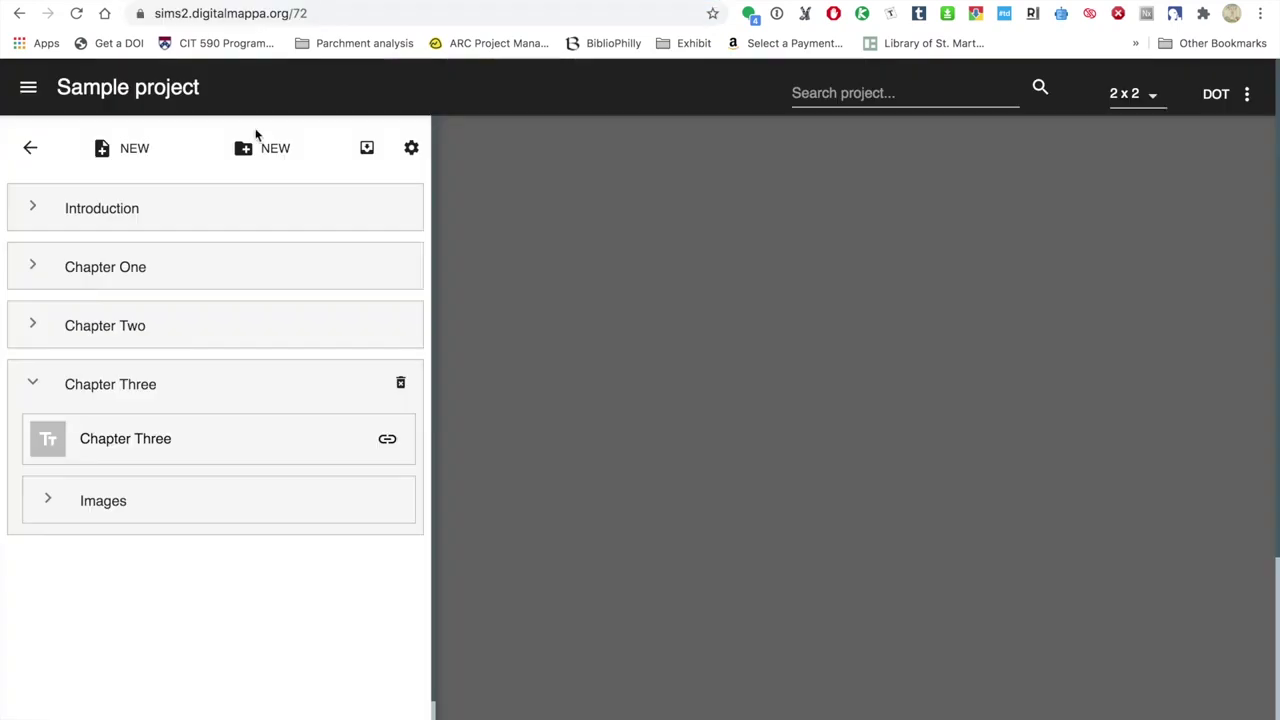
Step: Create a new image item sourced from a web link and paste the copied JPG address as its link
left_click(108, 148)
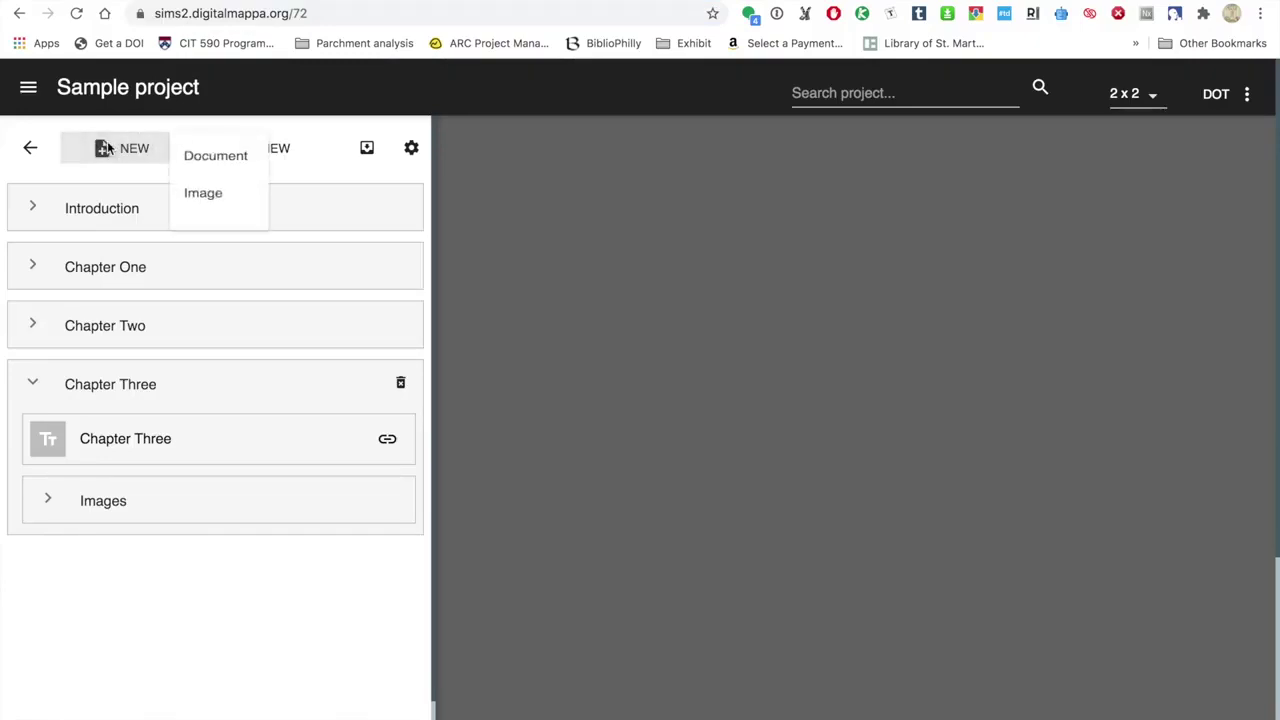
left_click(206, 202)
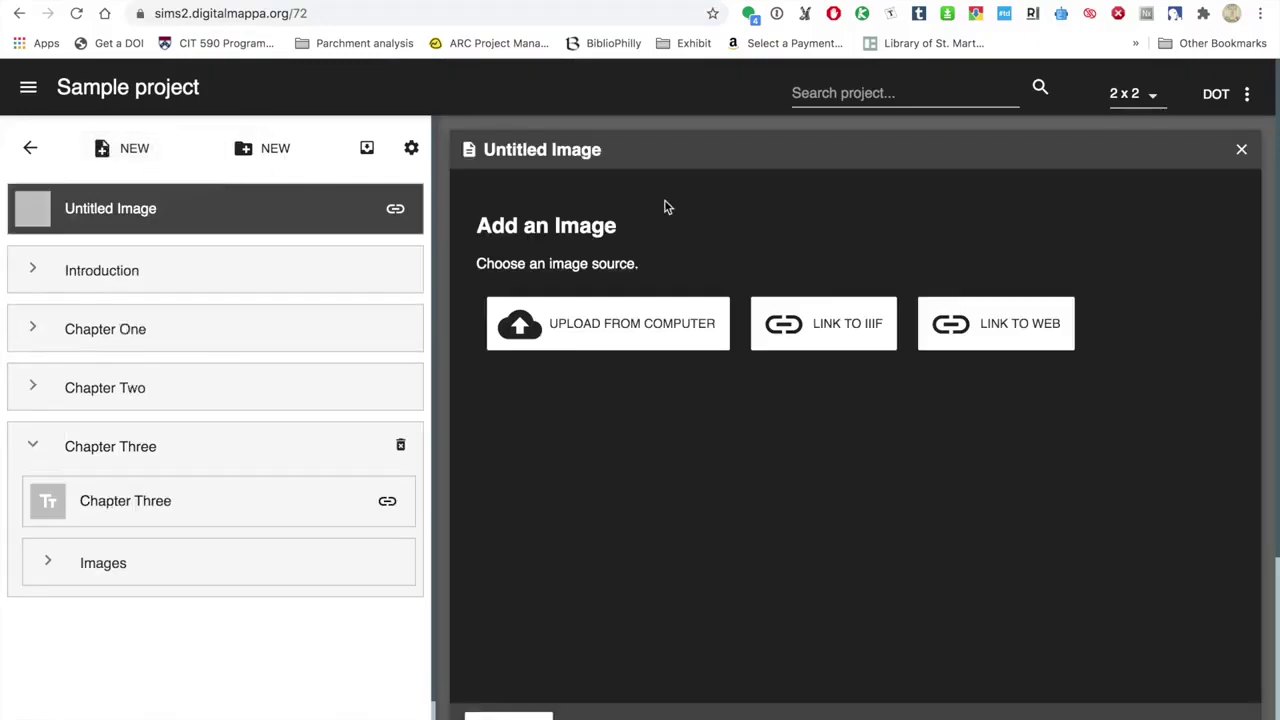
left_click(1031, 337)
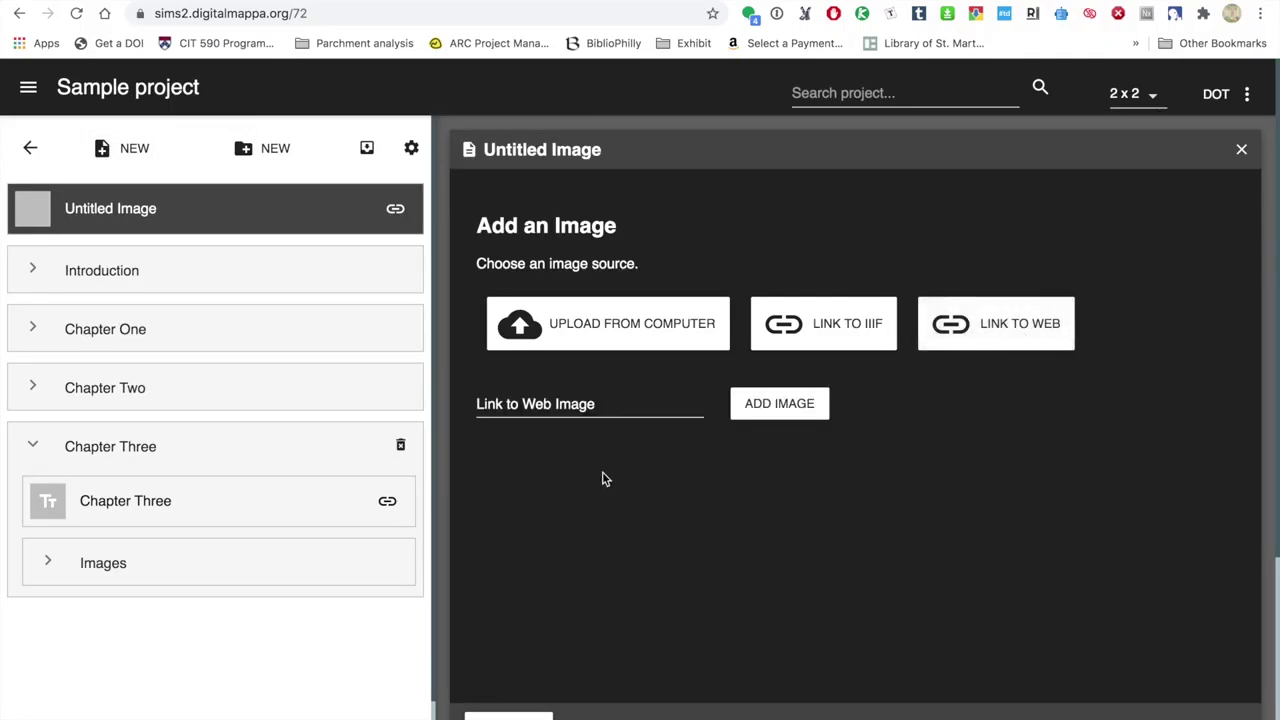
left_click(563, 399)
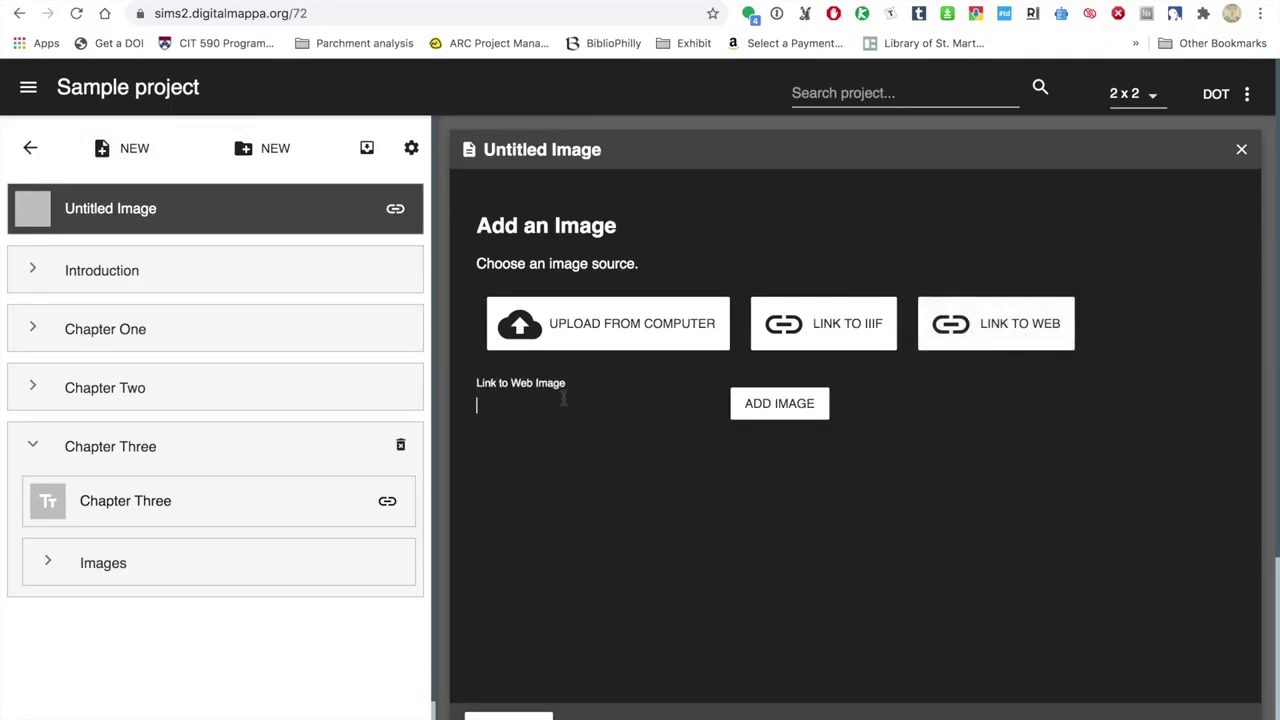
key("ctrl+v")
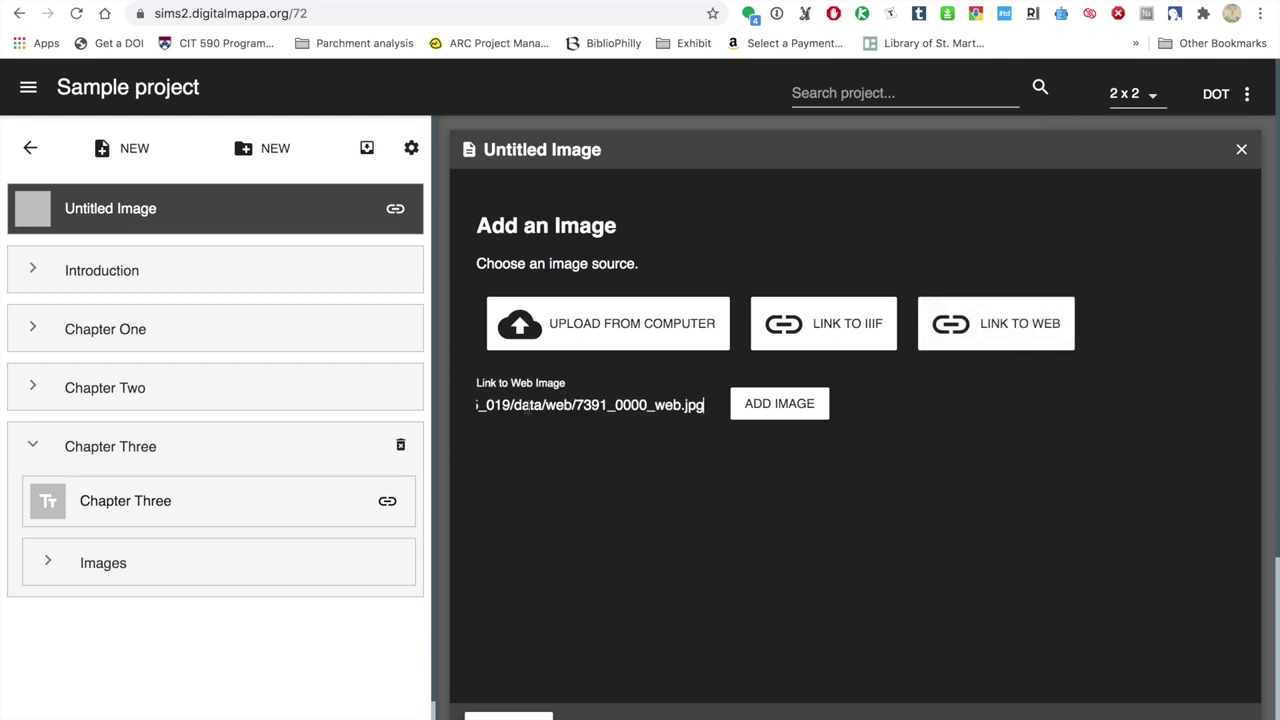
Step: Change the start of the pasted web image address to https and add the image
left_click_drag(530, 405, 451, 414)
left_click(451, 414)
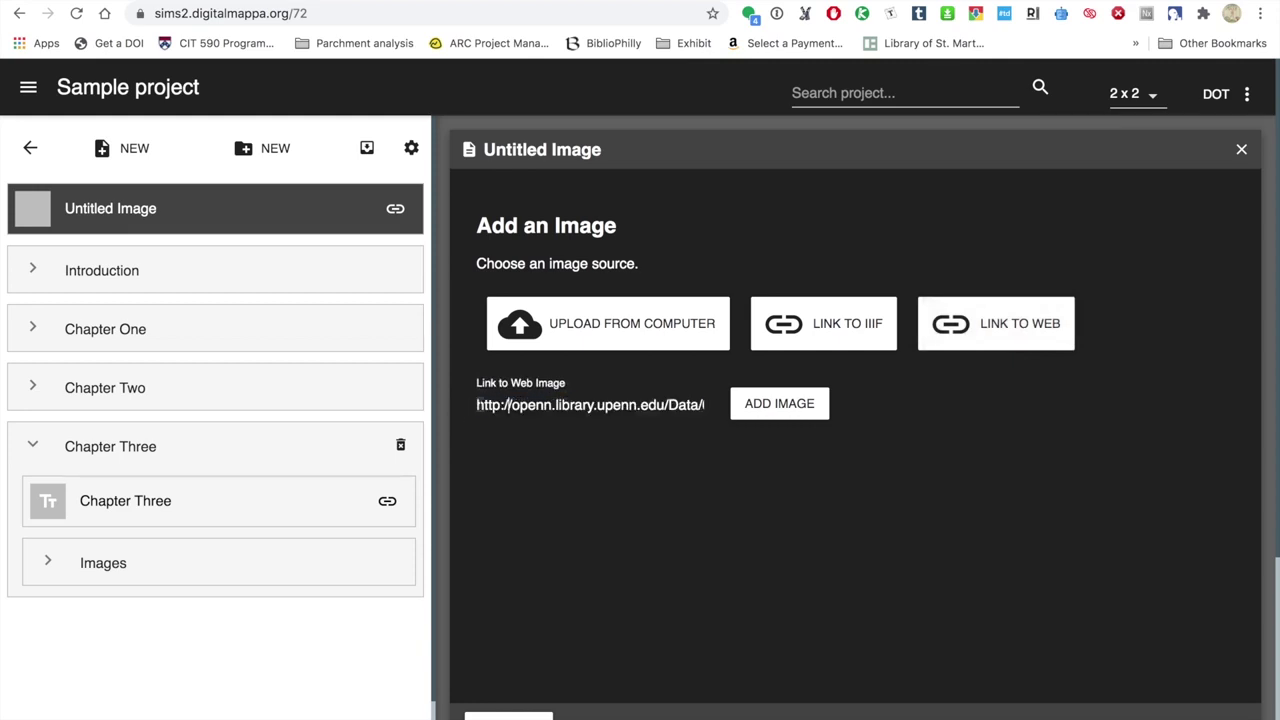
left_click(488, 405)
type("s")
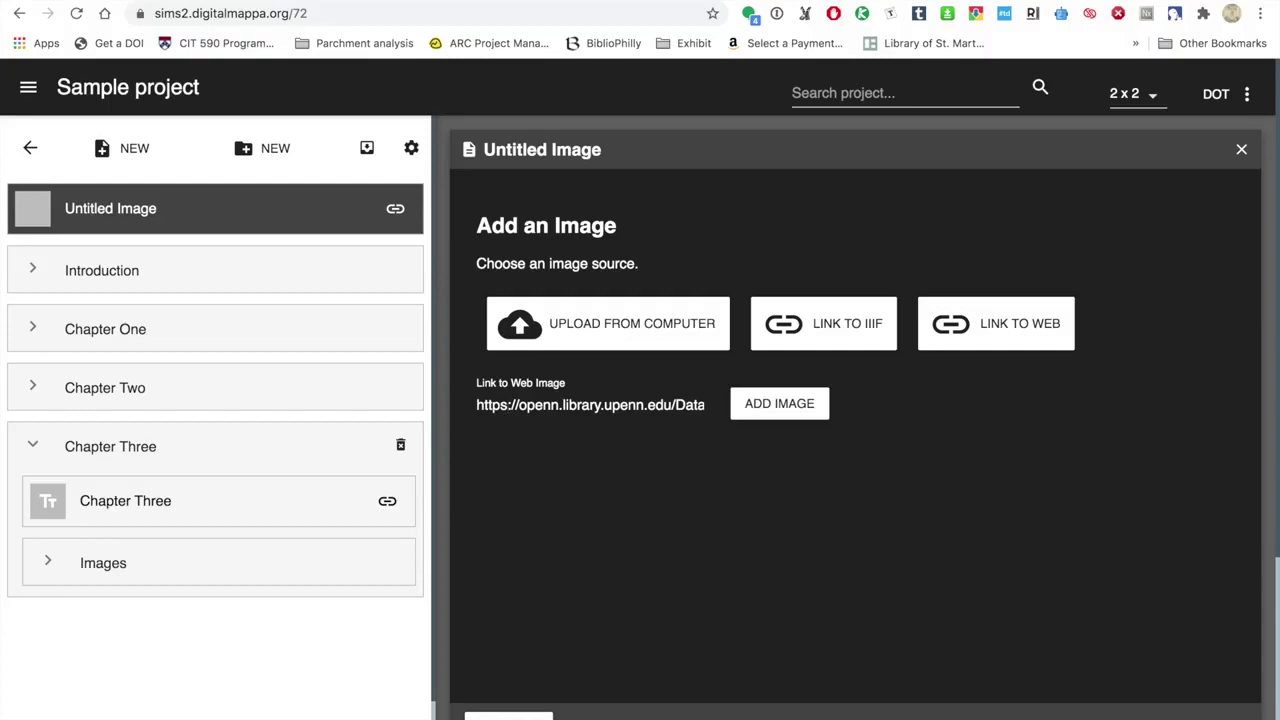
left_click(518, 405)
left_click(781, 403)
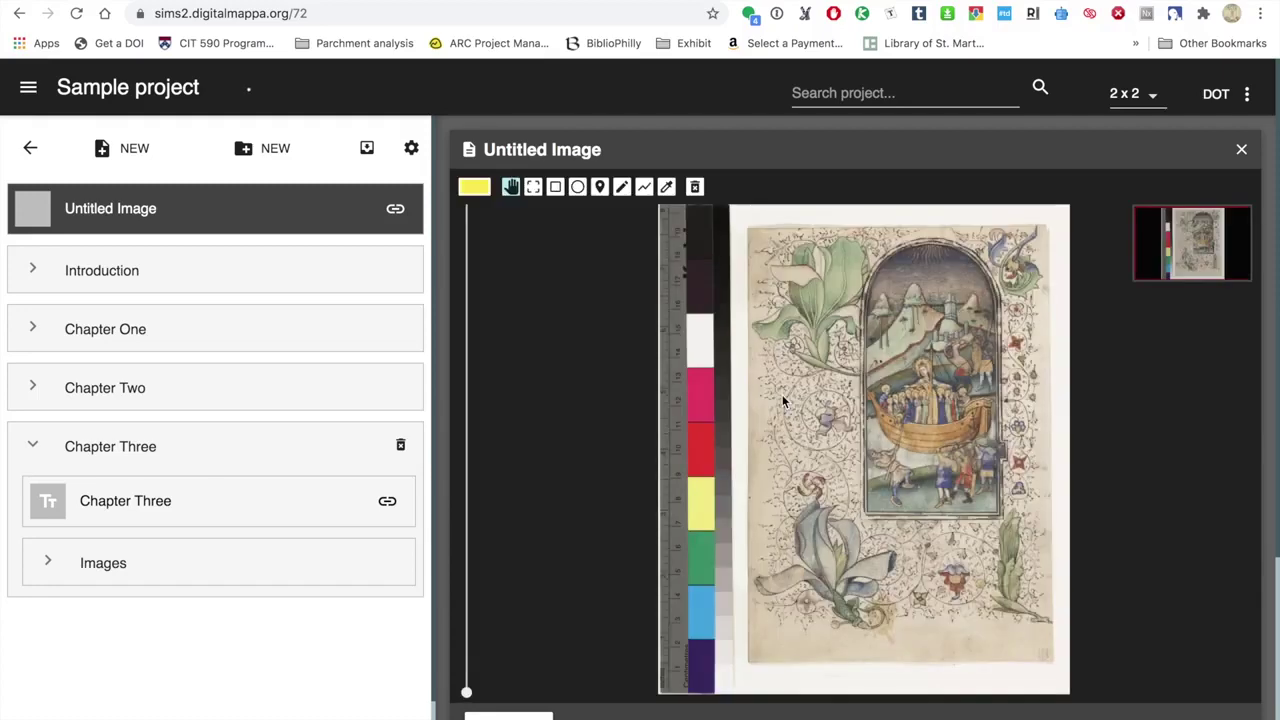
Step: Title the image "Lewis E M 5:19: The Martyrdom of St. Ursula" and move it into Chapter Three's Images folder
left_click(551, 150)
type("Lewis ")
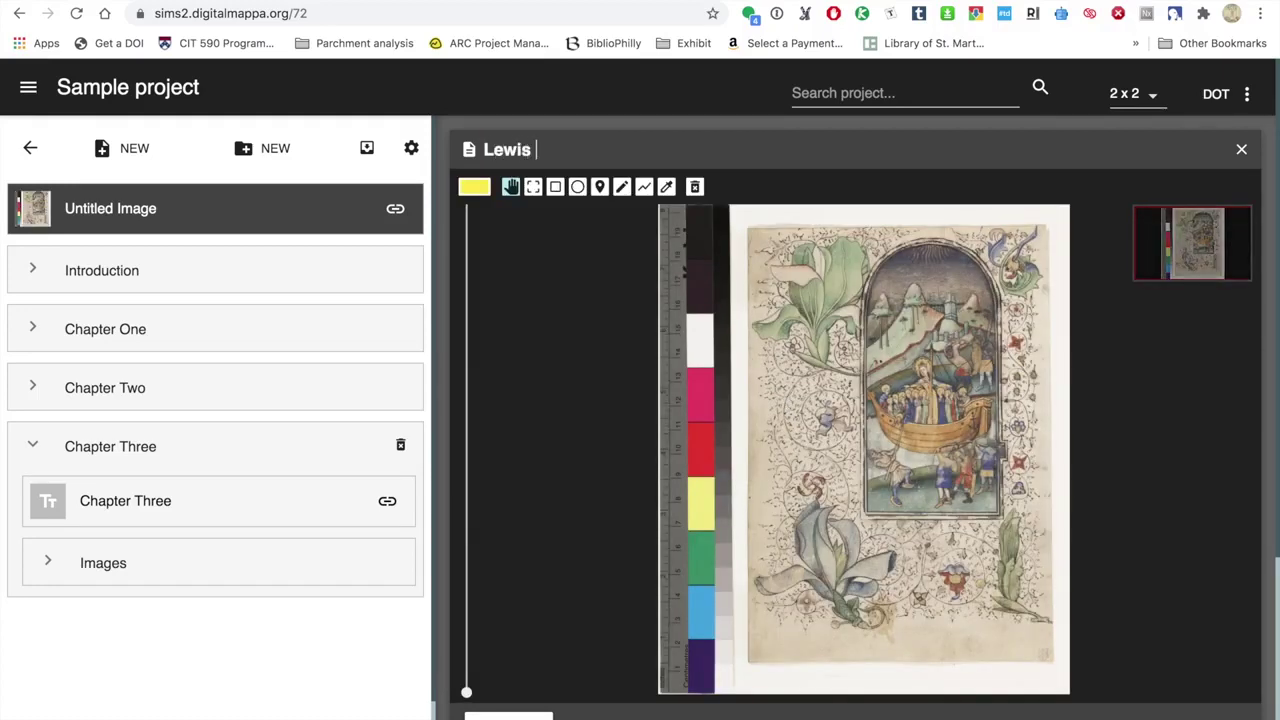
type("E M 5:19")
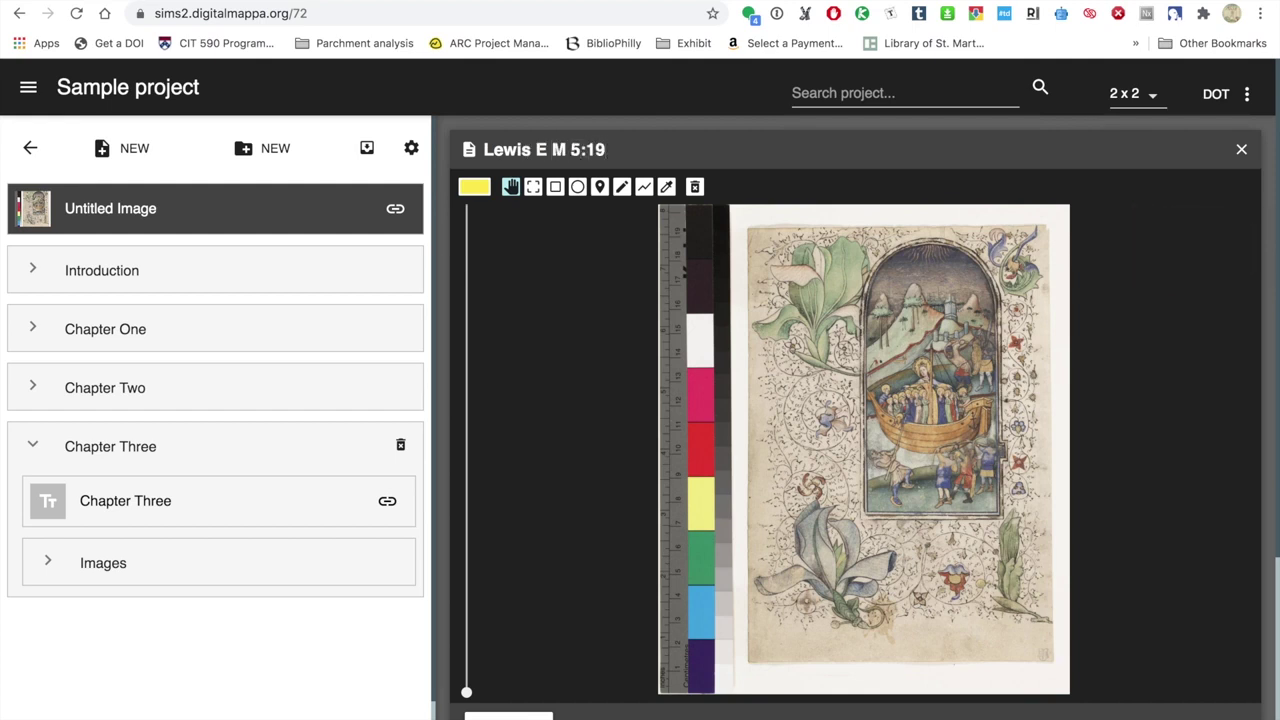
type(": The Martyrdom of St. Ursula")
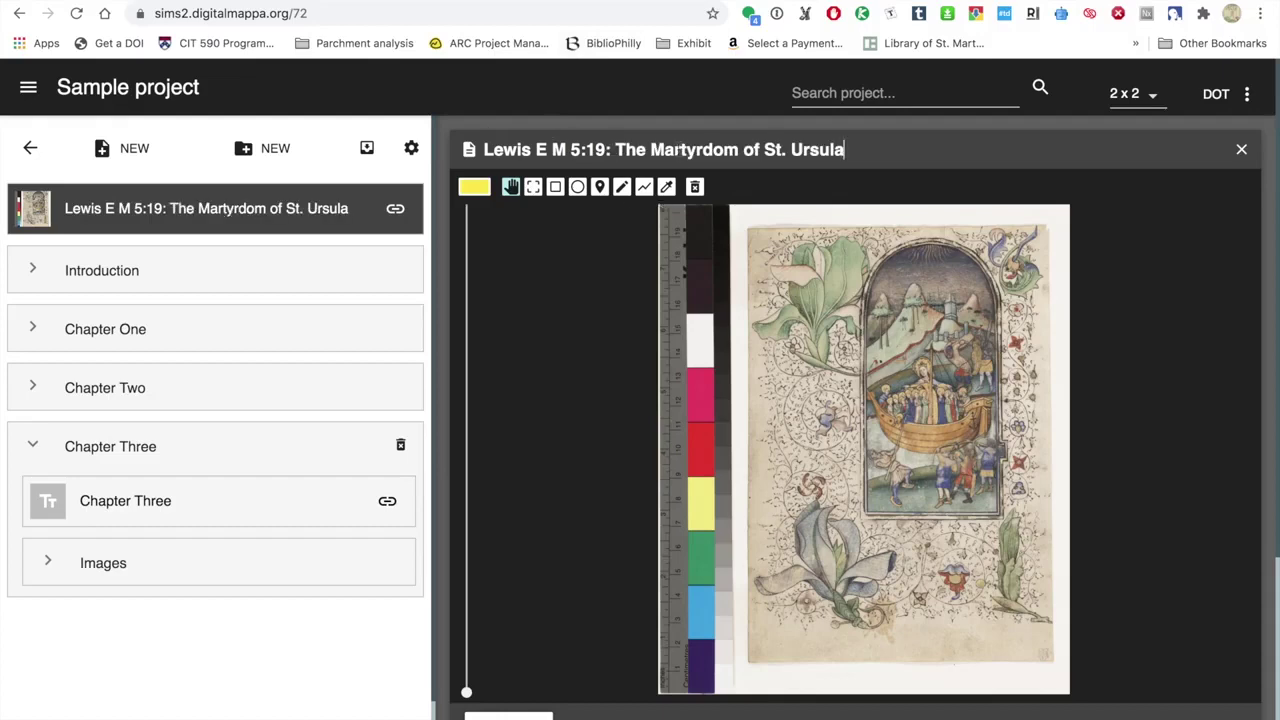
mouse_move(951, 258)
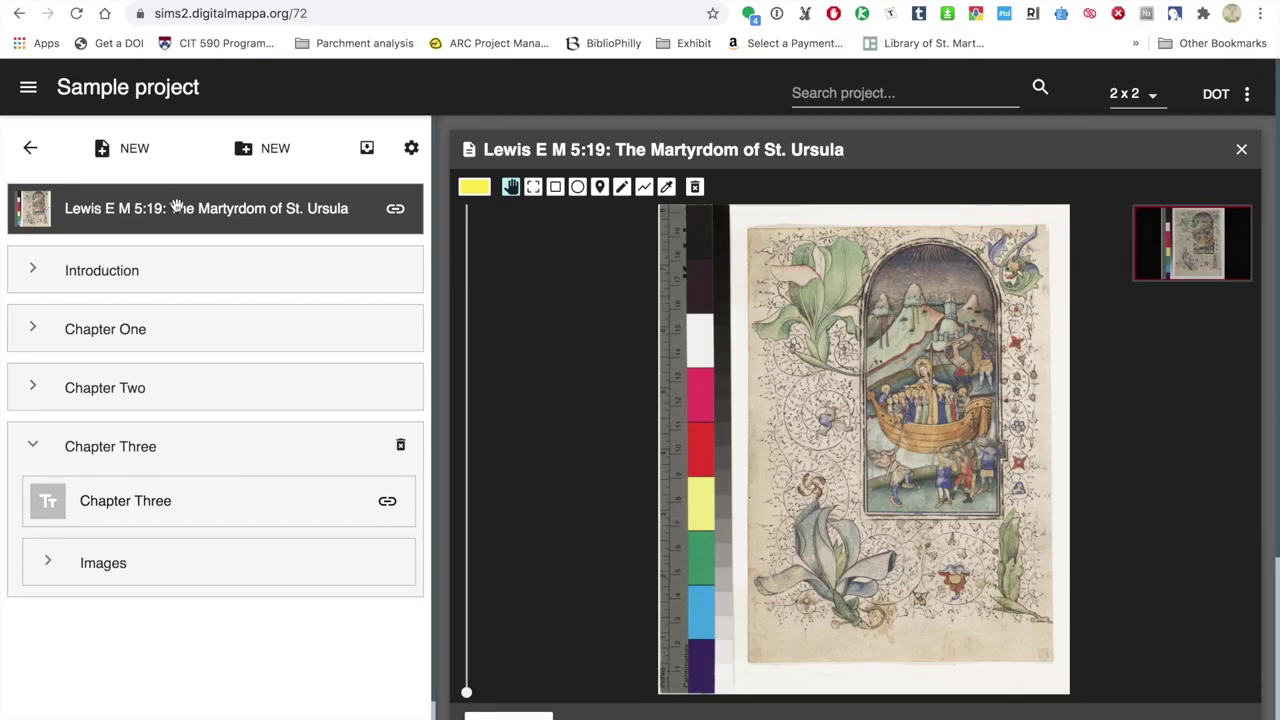
left_click_drag(42, 205, 70, 556)
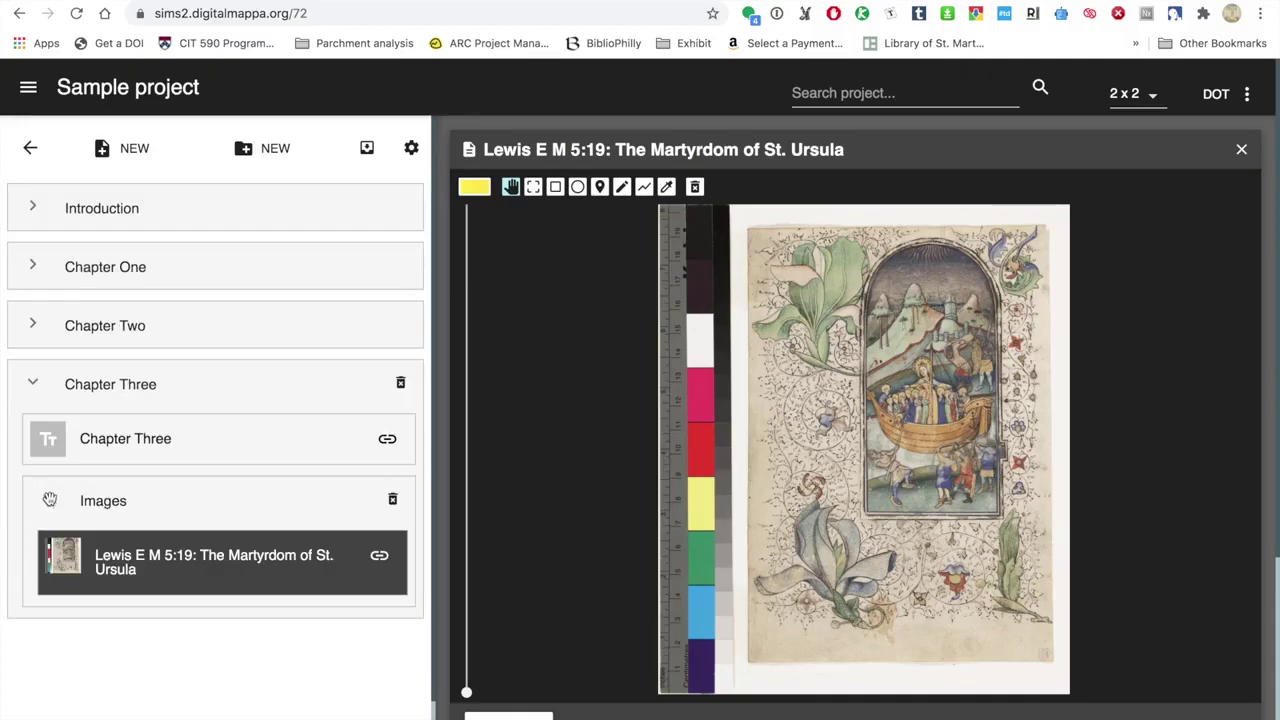
Step: Zoom in on the manuscript image and pan around the ship scene with the navigate tool
mouse_move(858, 478)
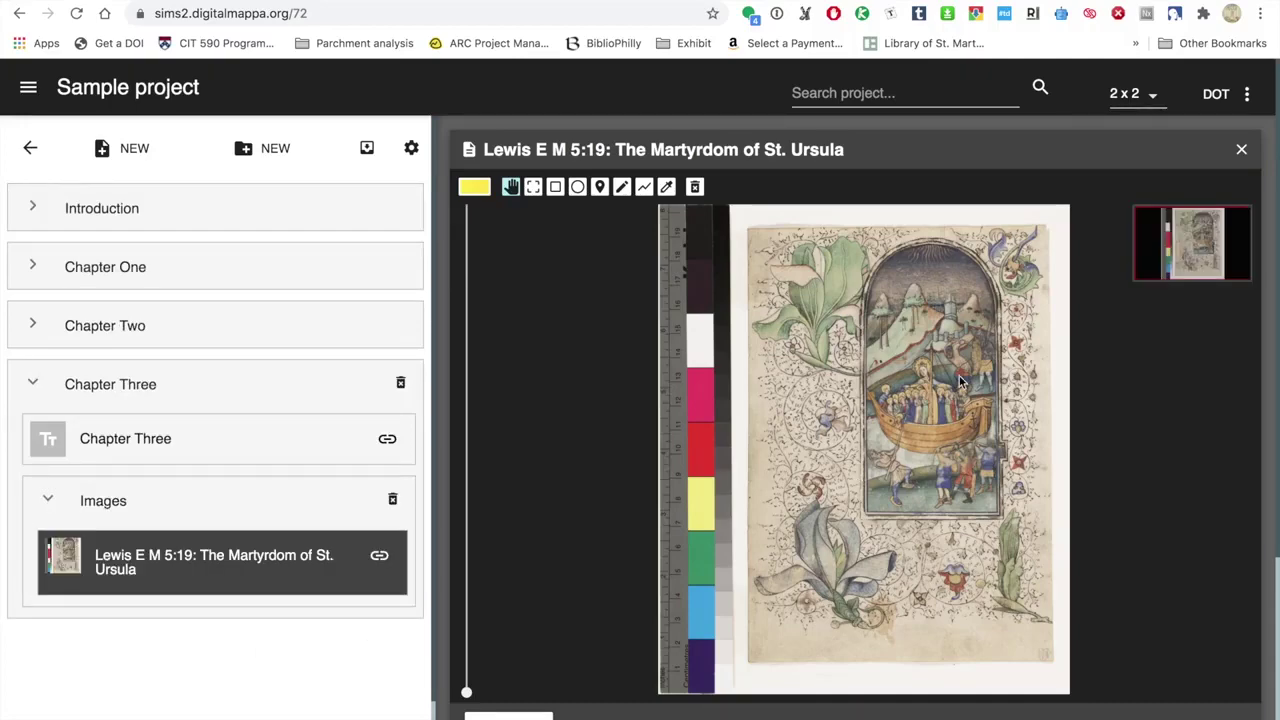
scroll(959, 376, "up", 3)
scroll(959, 376, "down", 2)
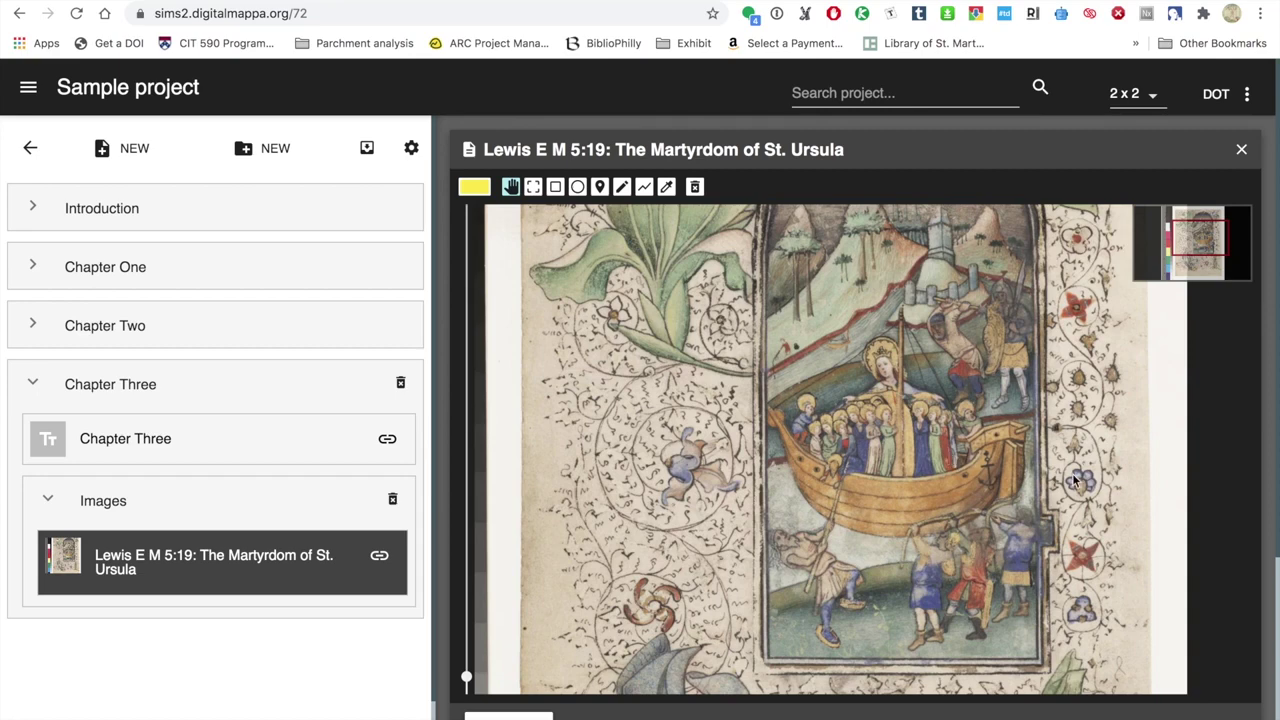
left_click_drag(1068, 460, 952, 427)
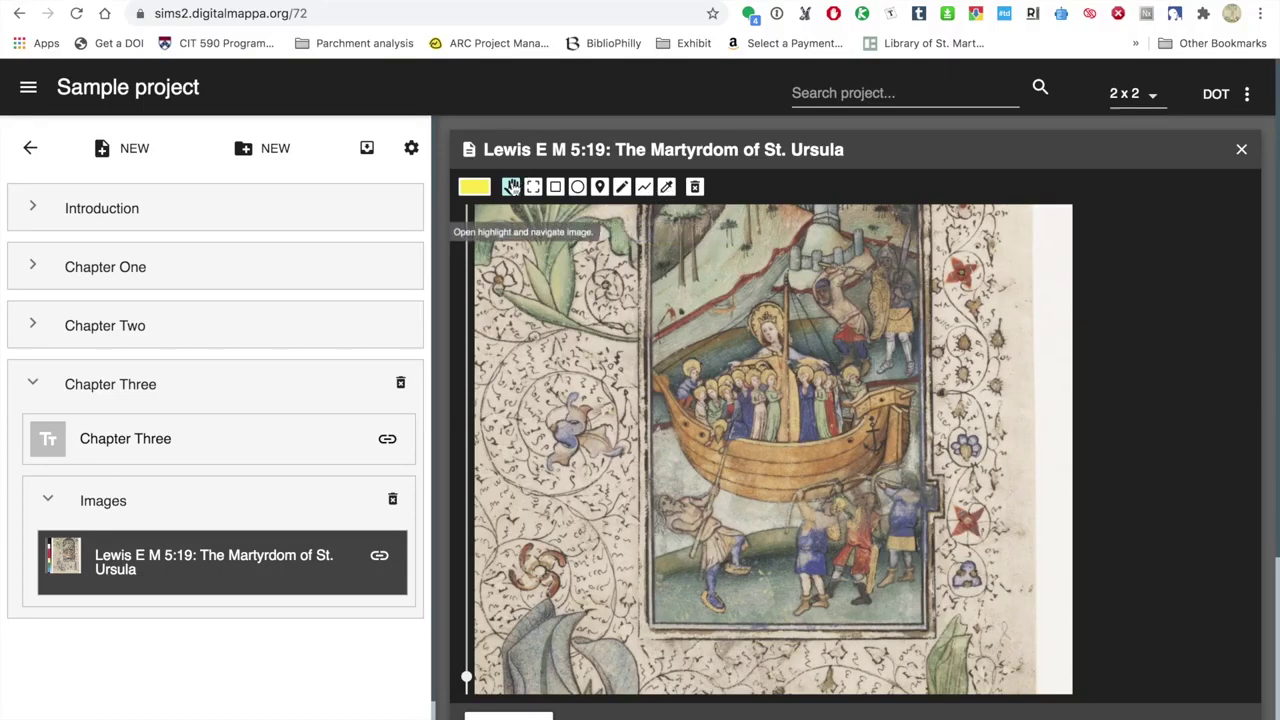
left_click(511, 187)
left_click_drag(582, 323, 542, 327)
scroll(563, 340, "up", 2)
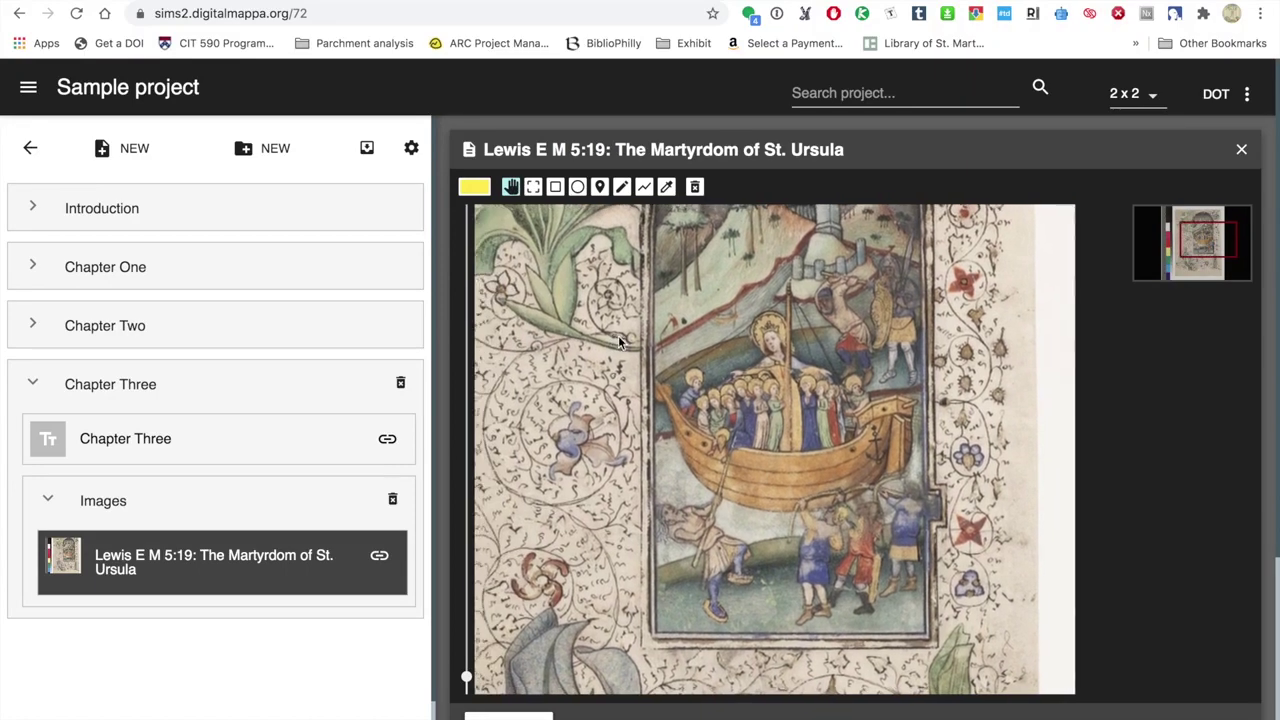
left_click_drag(587, 373, 559, 313)
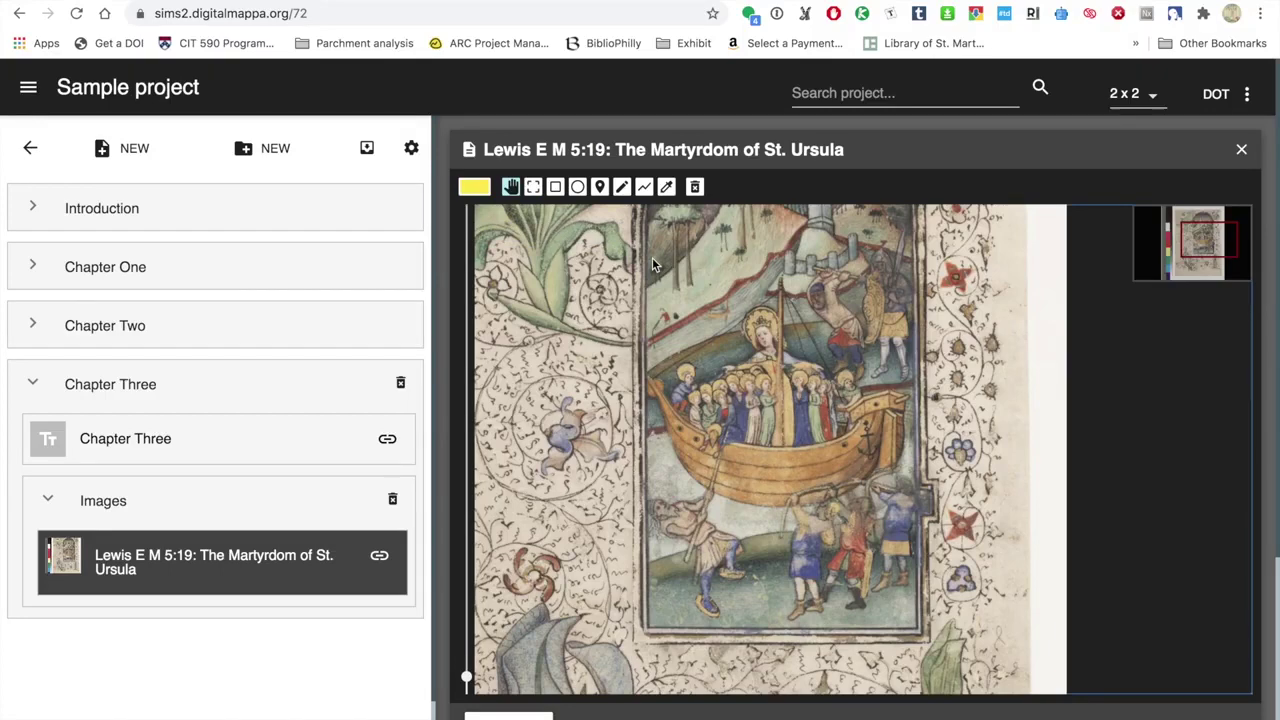
Step: Draw a yellow rectangular highlight around the crowned saint and the figures below her in the ship, and open its details
left_click(556, 189)
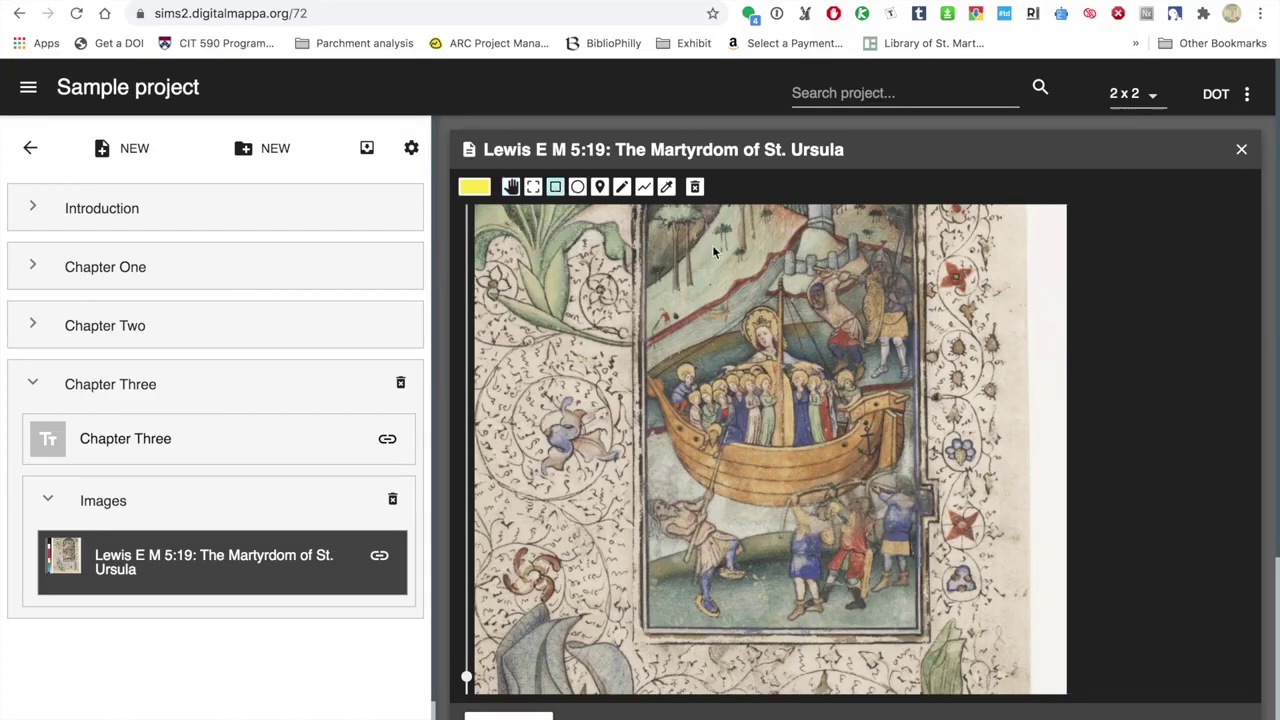
left_click_drag(733, 296, 810, 447)
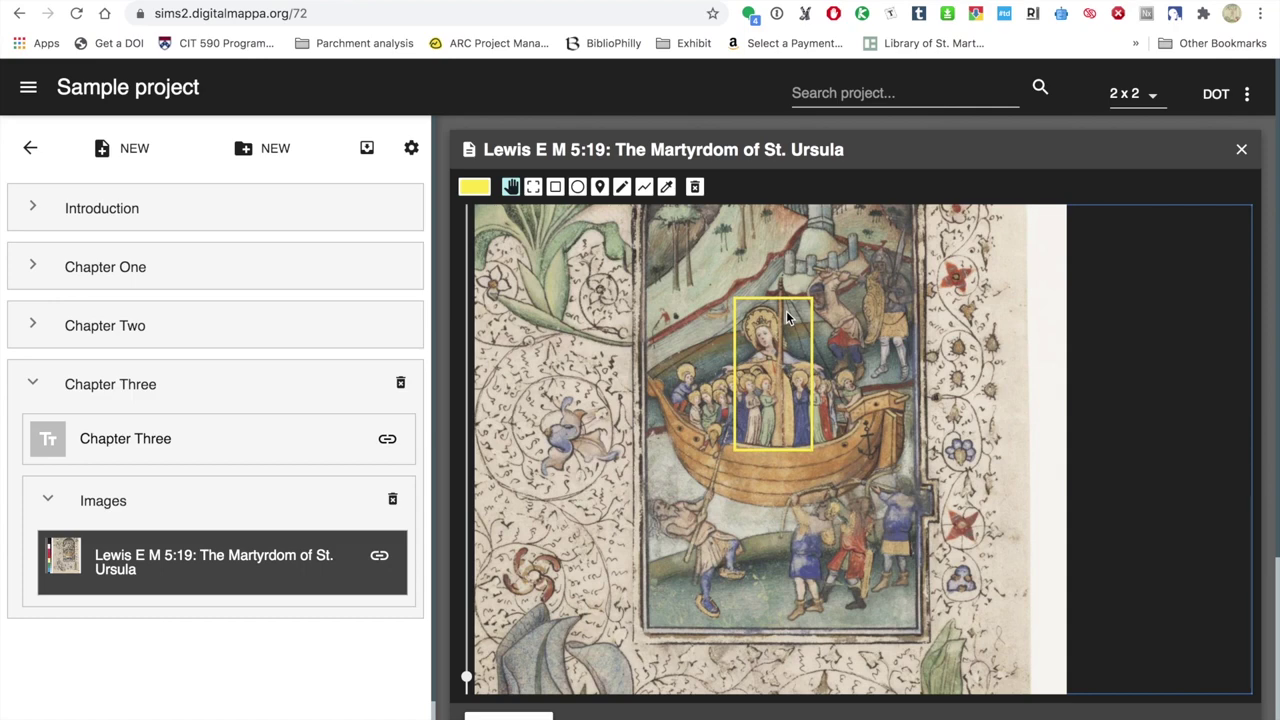
mouse_move(783, 298)
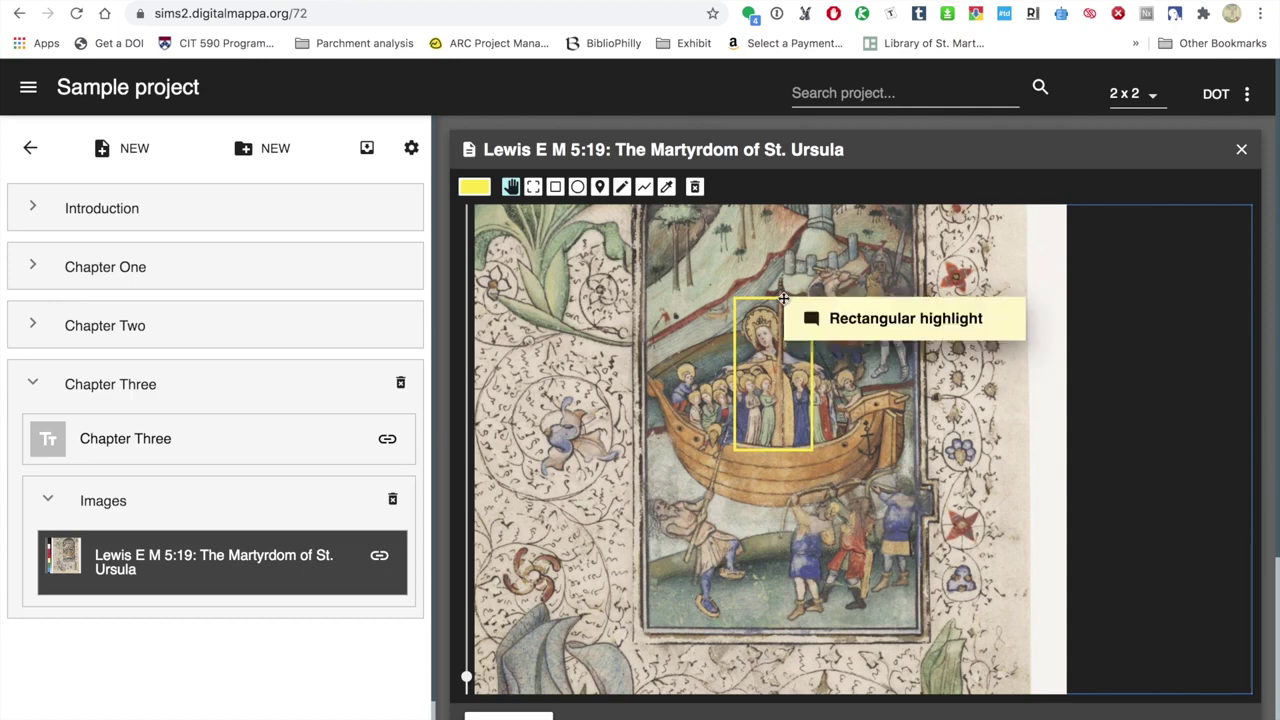
left_click(783, 298)
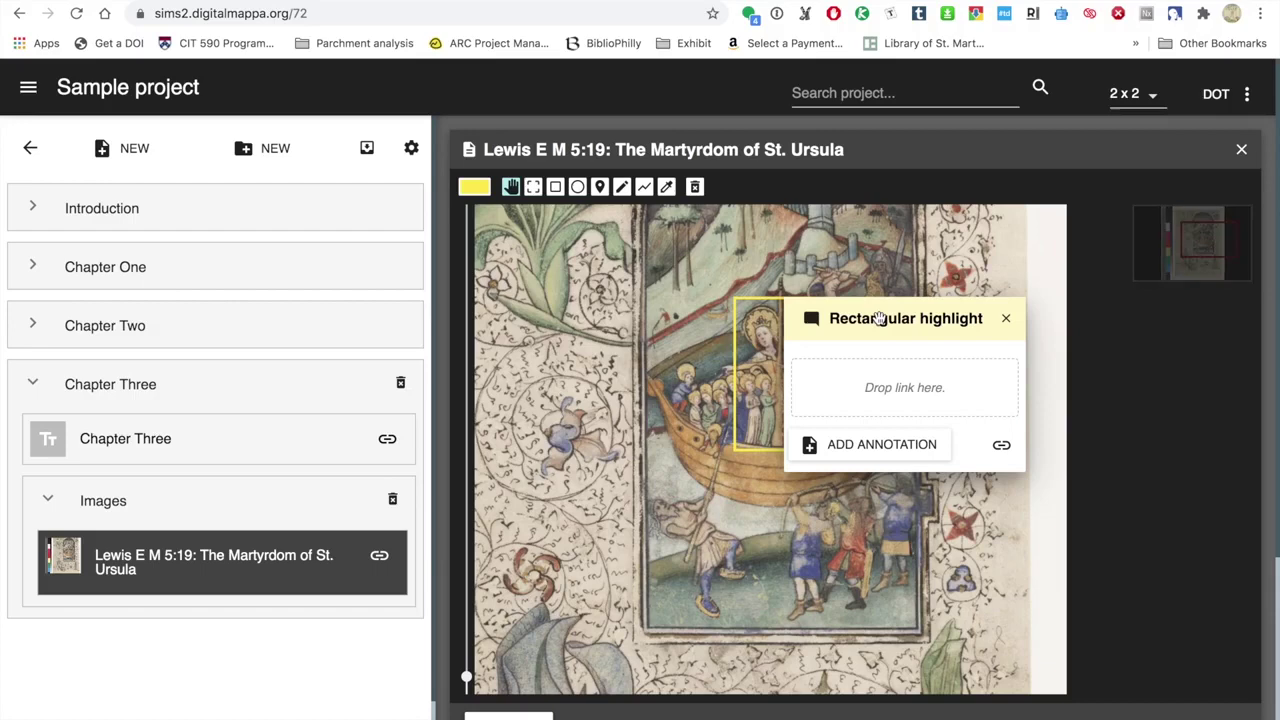
Step: Rename the rectangular highlight "Saint Ursula"
left_click(878, 318)
left_click_drag(982, 320, 824, 318)
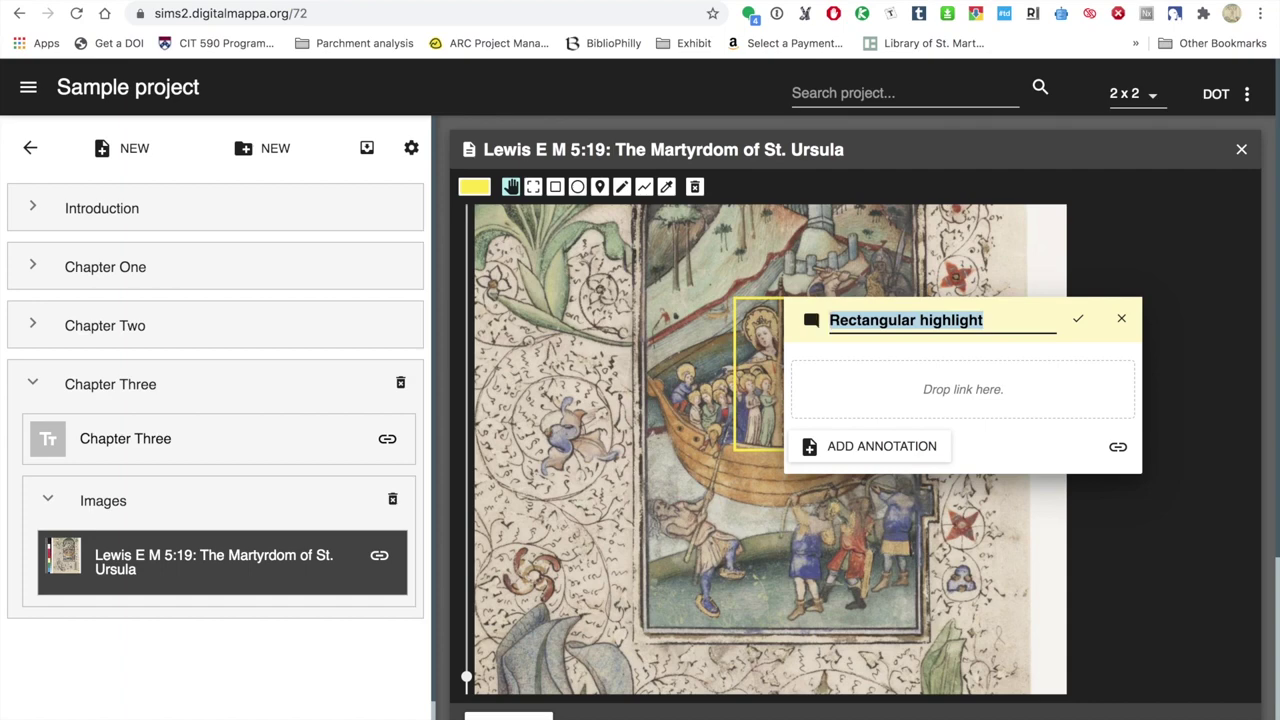
type("St.")
key("BackSpace")
key("BackSpace")
type("aint")
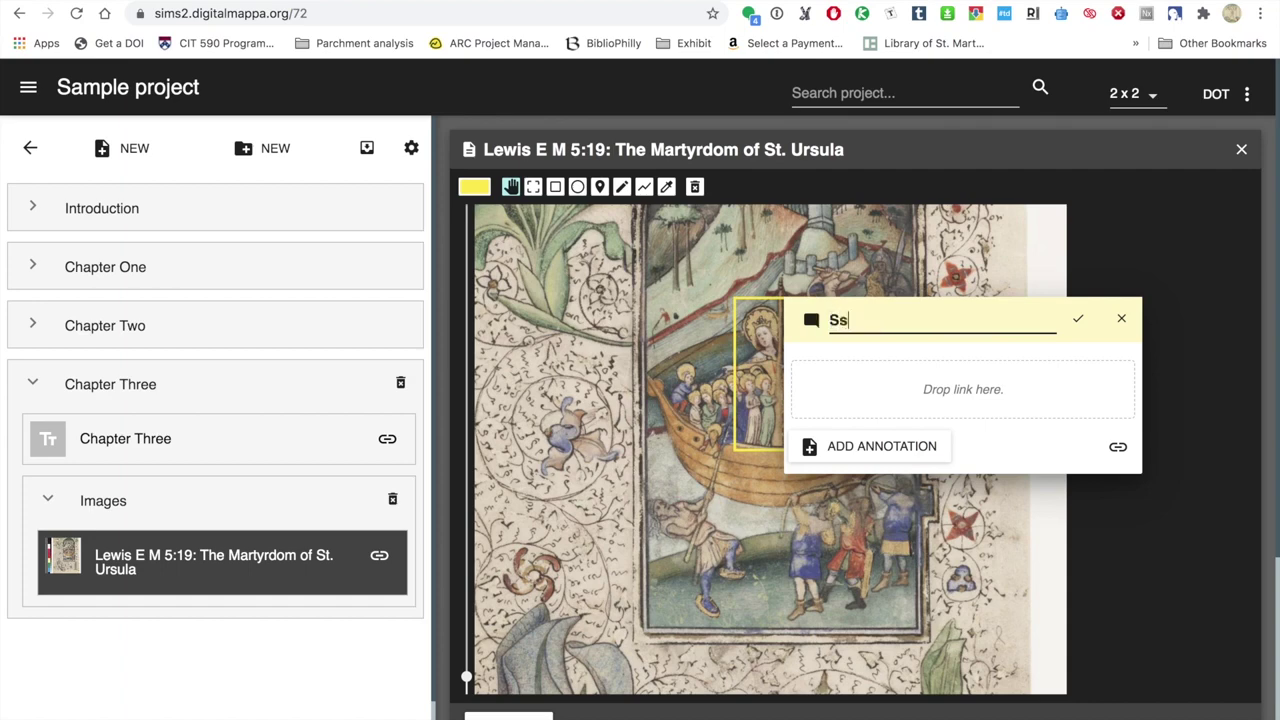
type(" Ursula")
left_click(1078, 318)
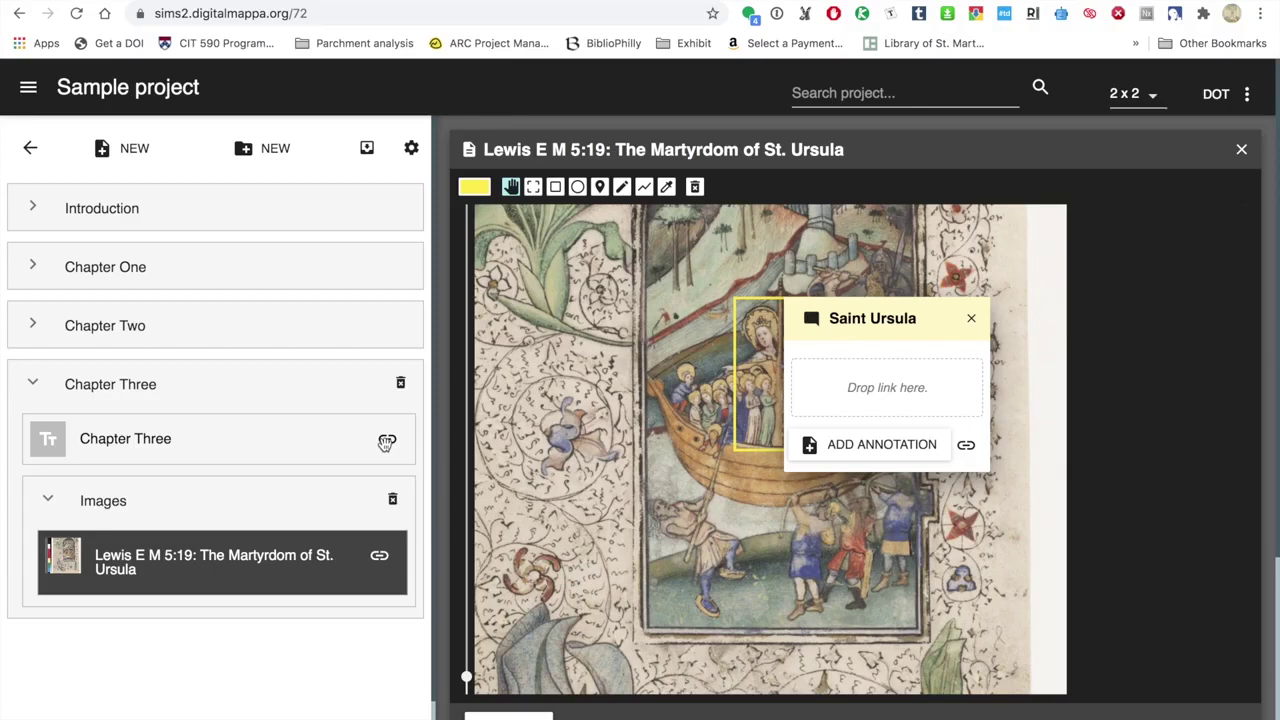
Step: Link the Chapter Three document to the Saint Ursula highlight and remove that link again
mouse_move(387, 442)
left_mouse_down()
mouse_move(834, 414)
mouse_move(872, 398)
left_mouse_up()
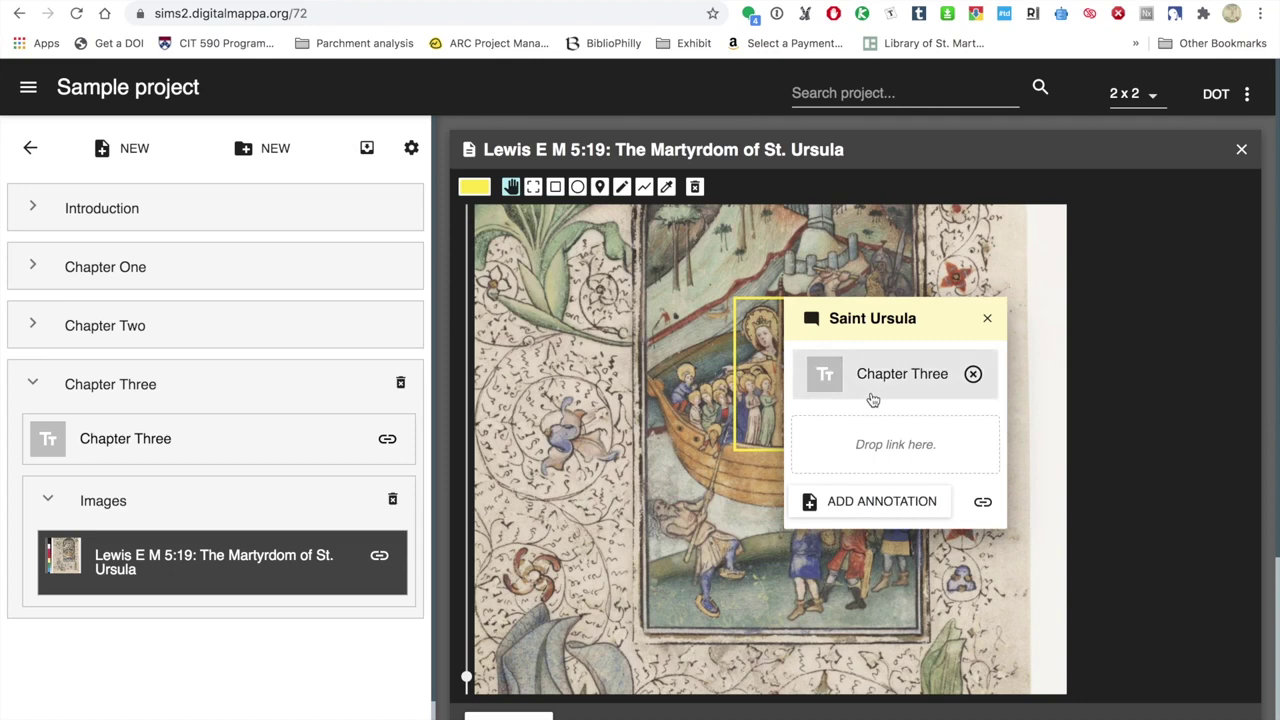
left_click(973, 375)
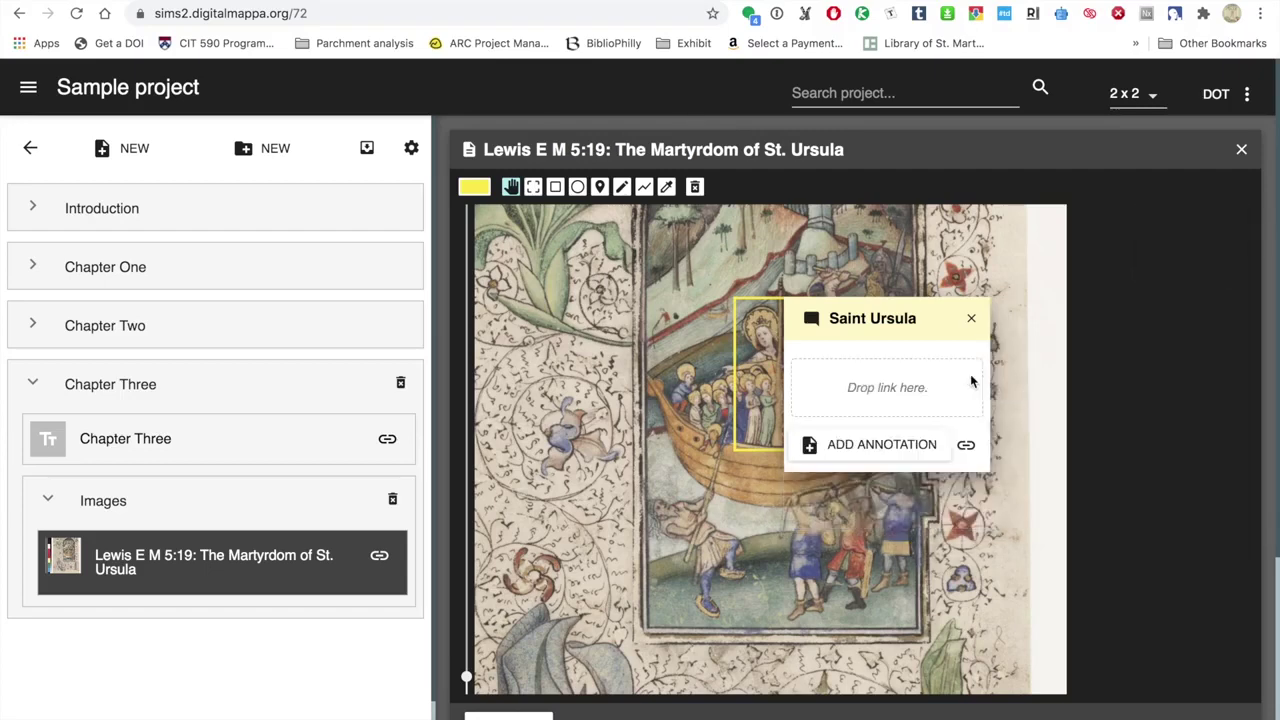
Step: Add an annotation document to the Saint Ursula highlight, title it "About Saint Ursula" and place the cursor in its body
left_click(899, 446)
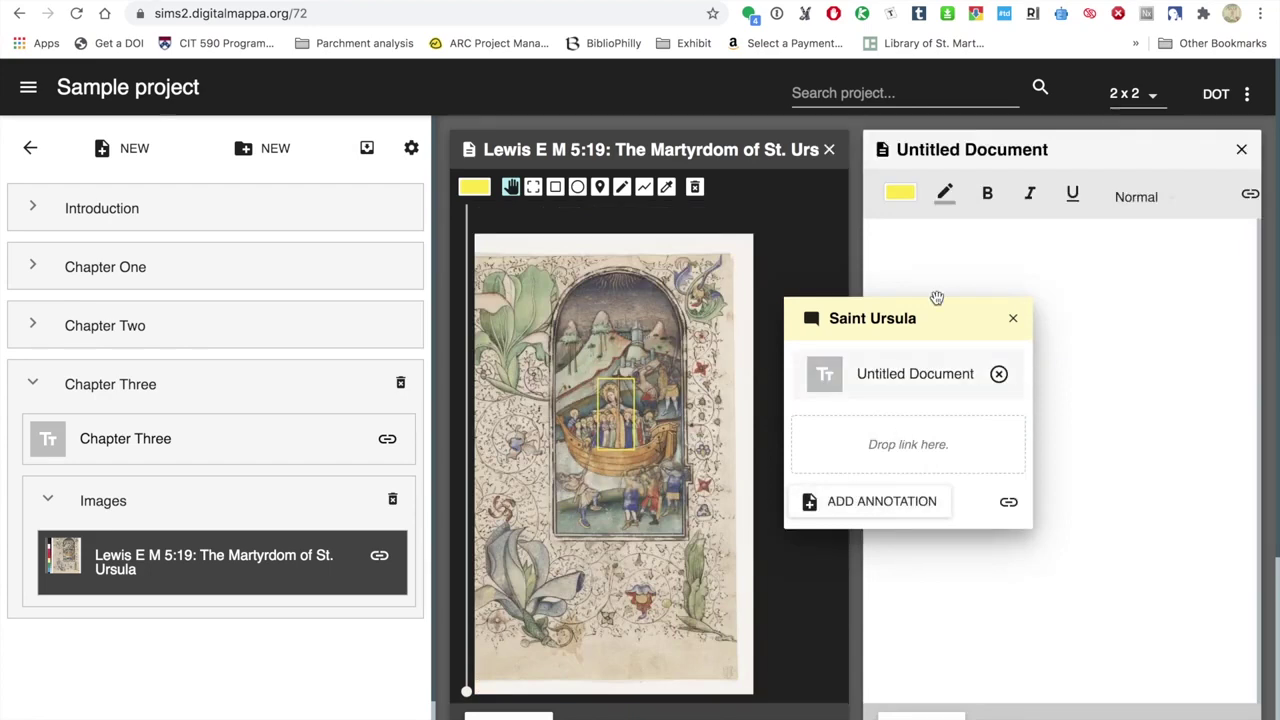
triple_click(980, 146)
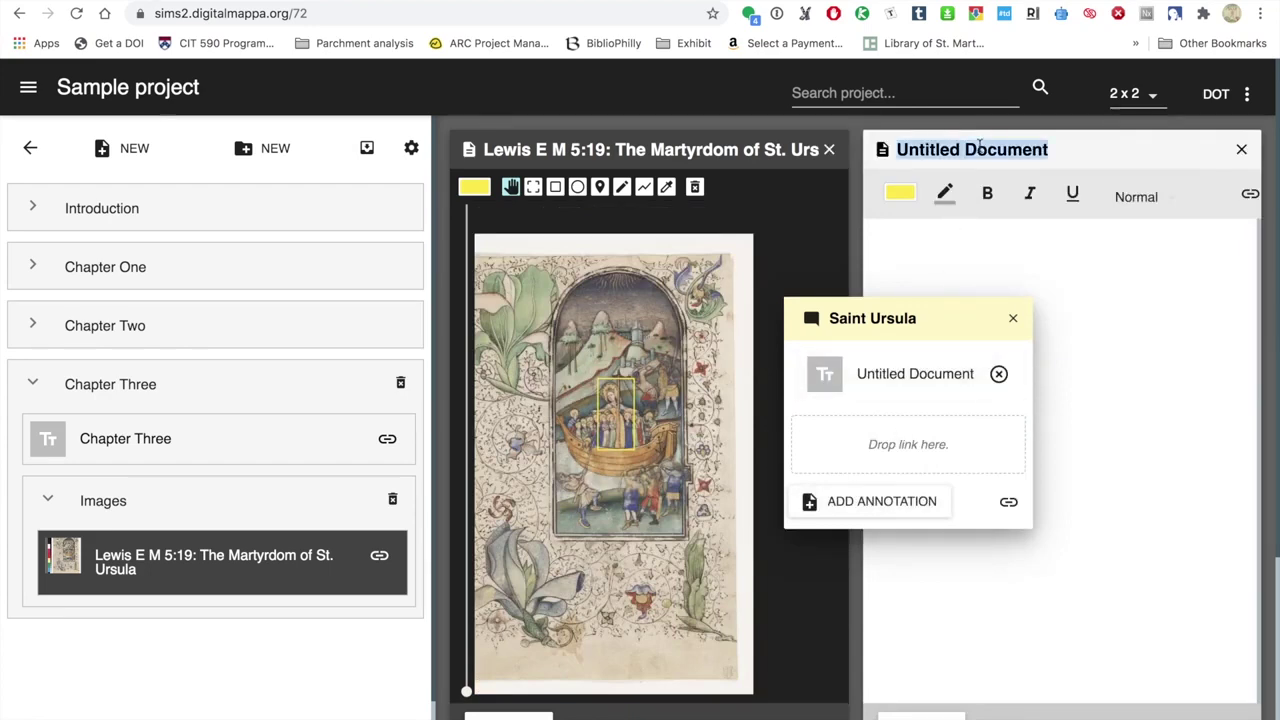
type("Ann")
key("BackSpace")
key("BackSpace")
type("ab")
key("BackSpace")
key("BackSpace")
type("bout Saint Ursula")
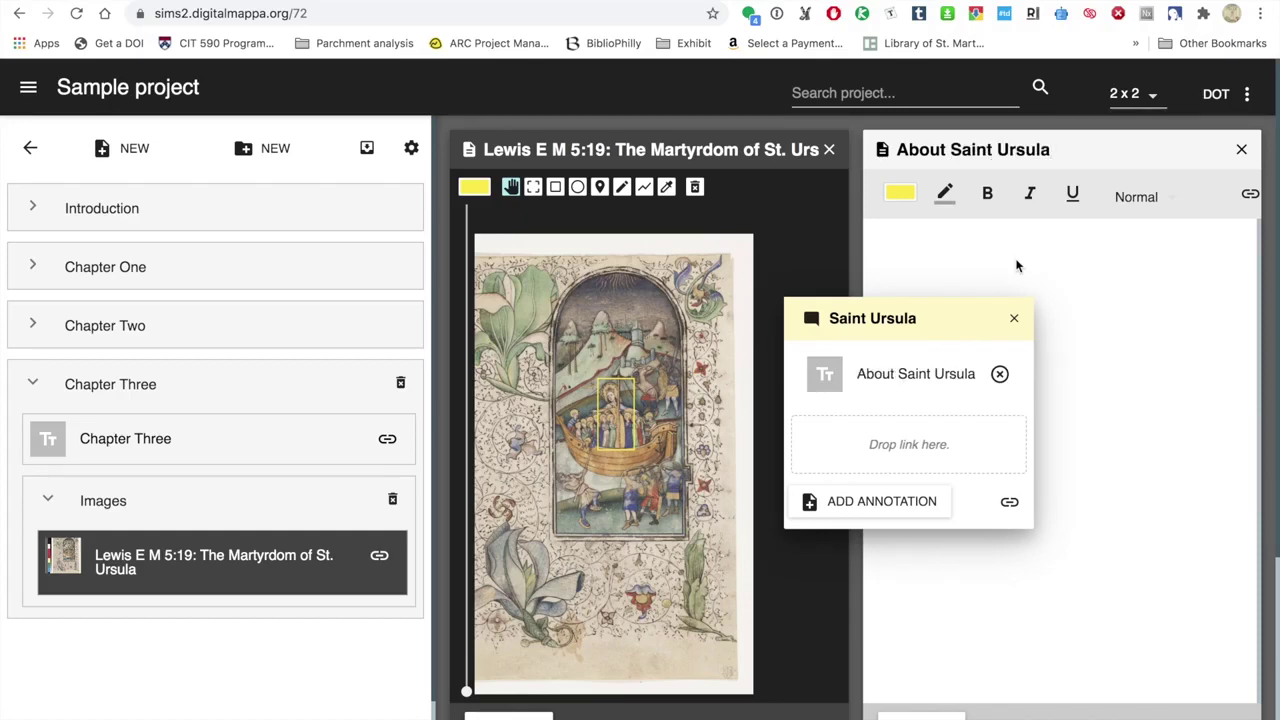
left_click(998, 243)
Step: Search Google for "saint ursula" in a new browser tab and open the Wikipedia article on Saint Ursula
left_click(522, 46)
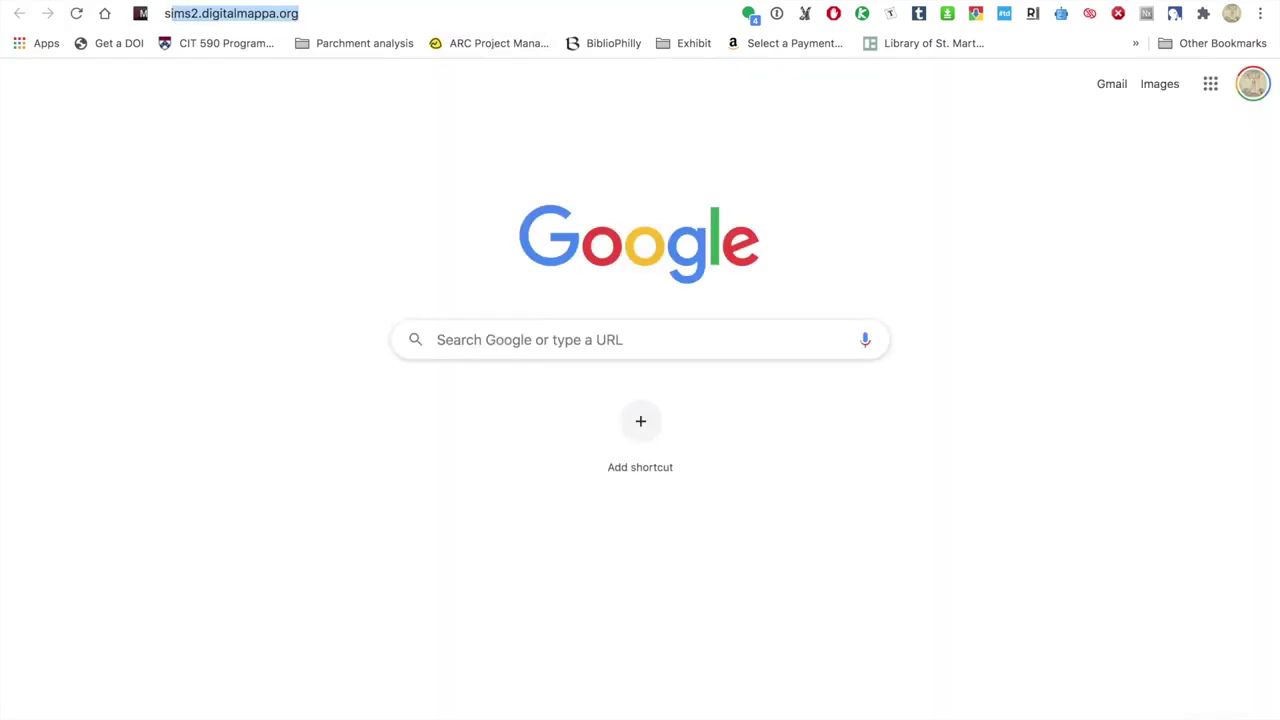
type("sain ")
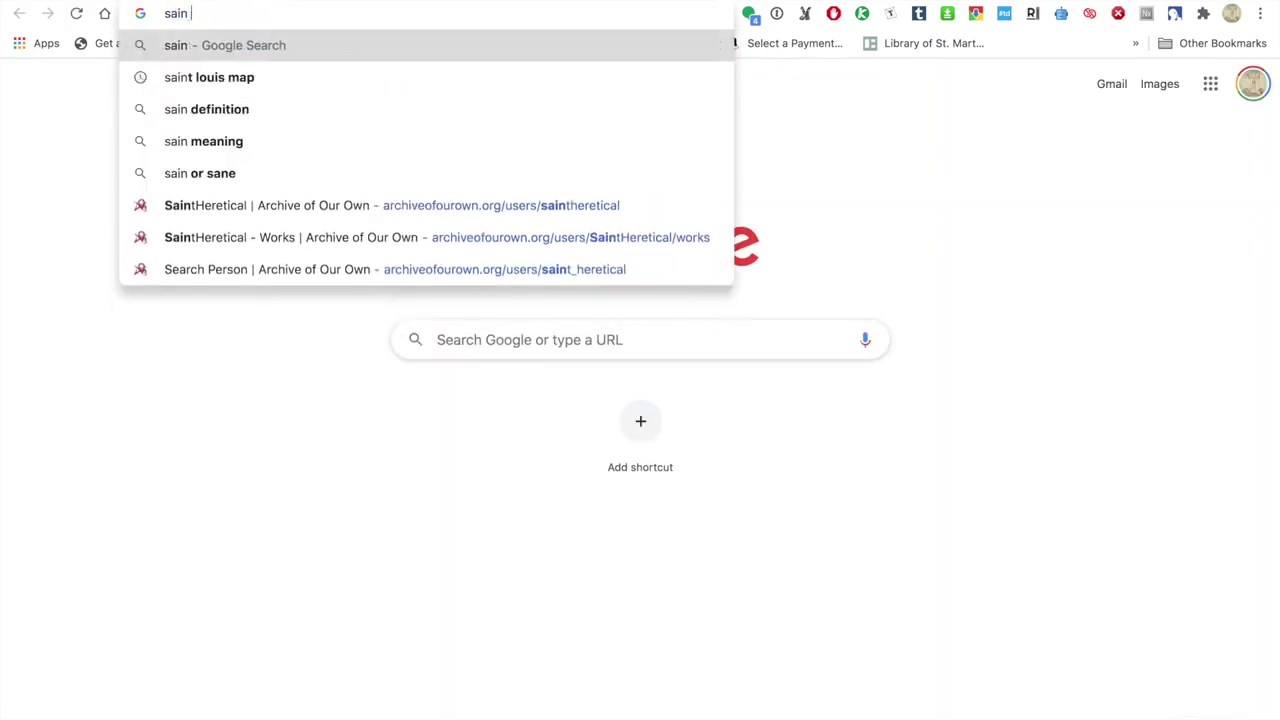
type("t ur")
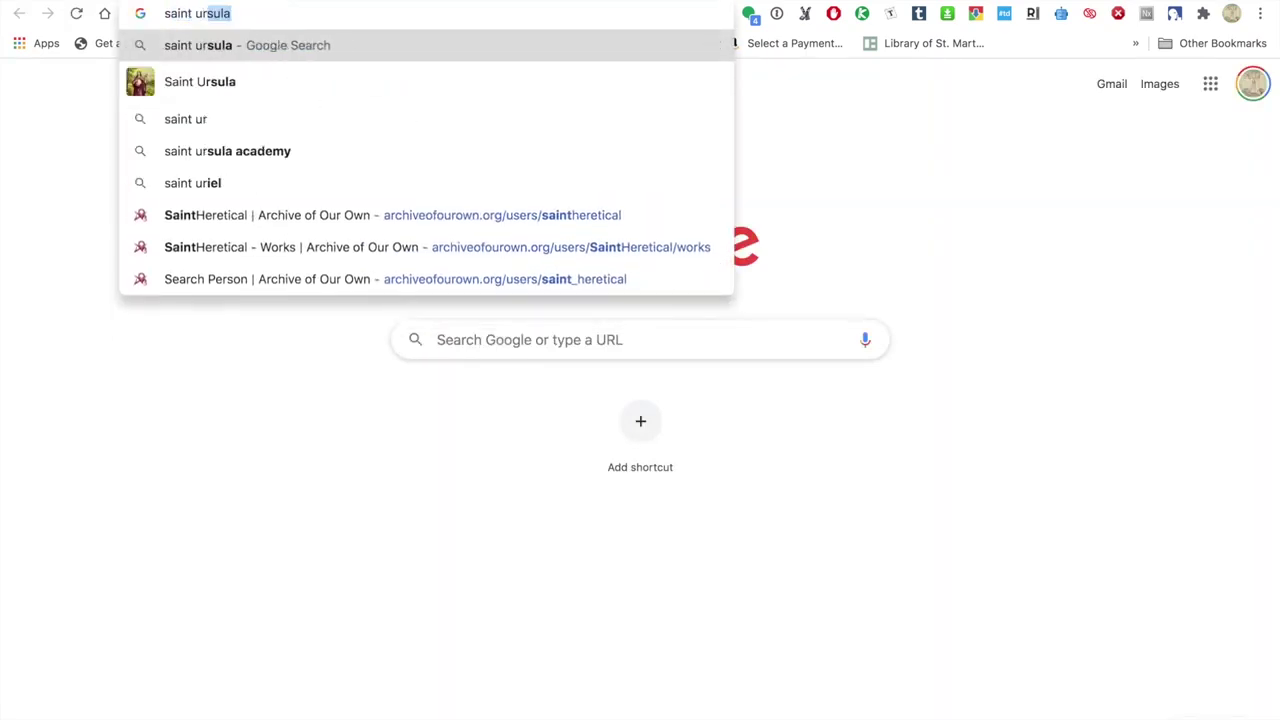
key("Return")
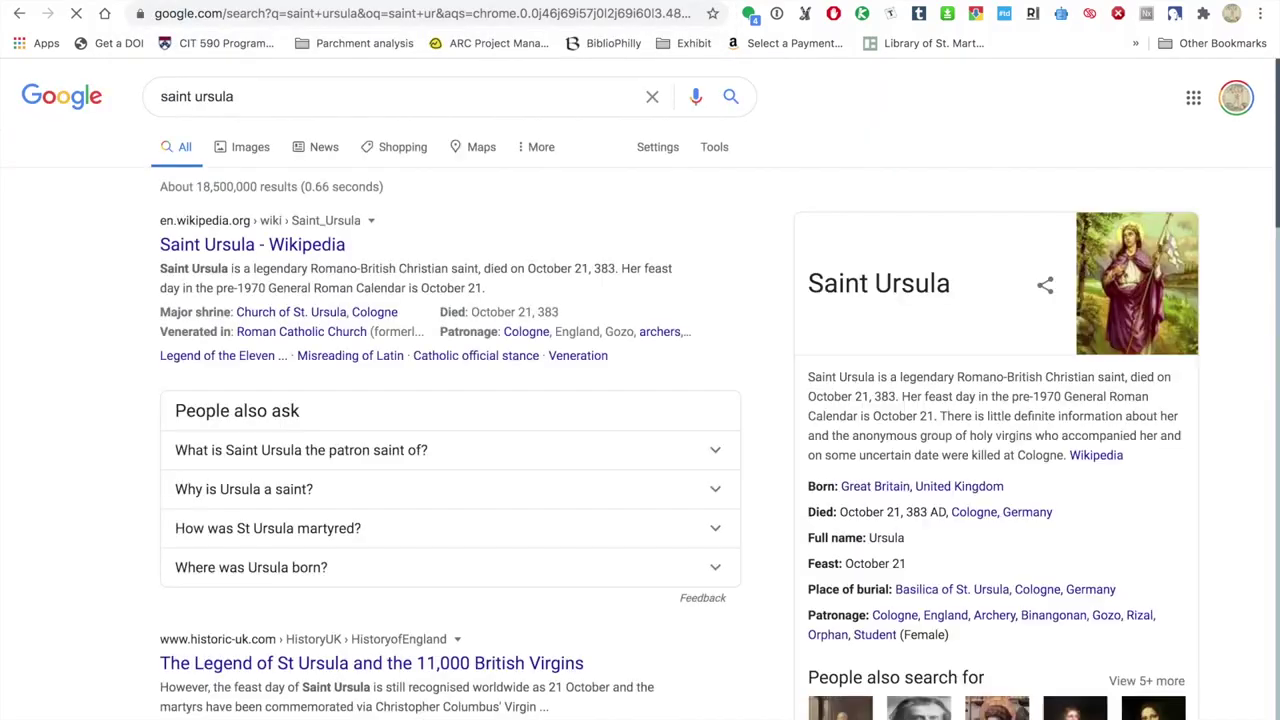
left_click(270, 247)
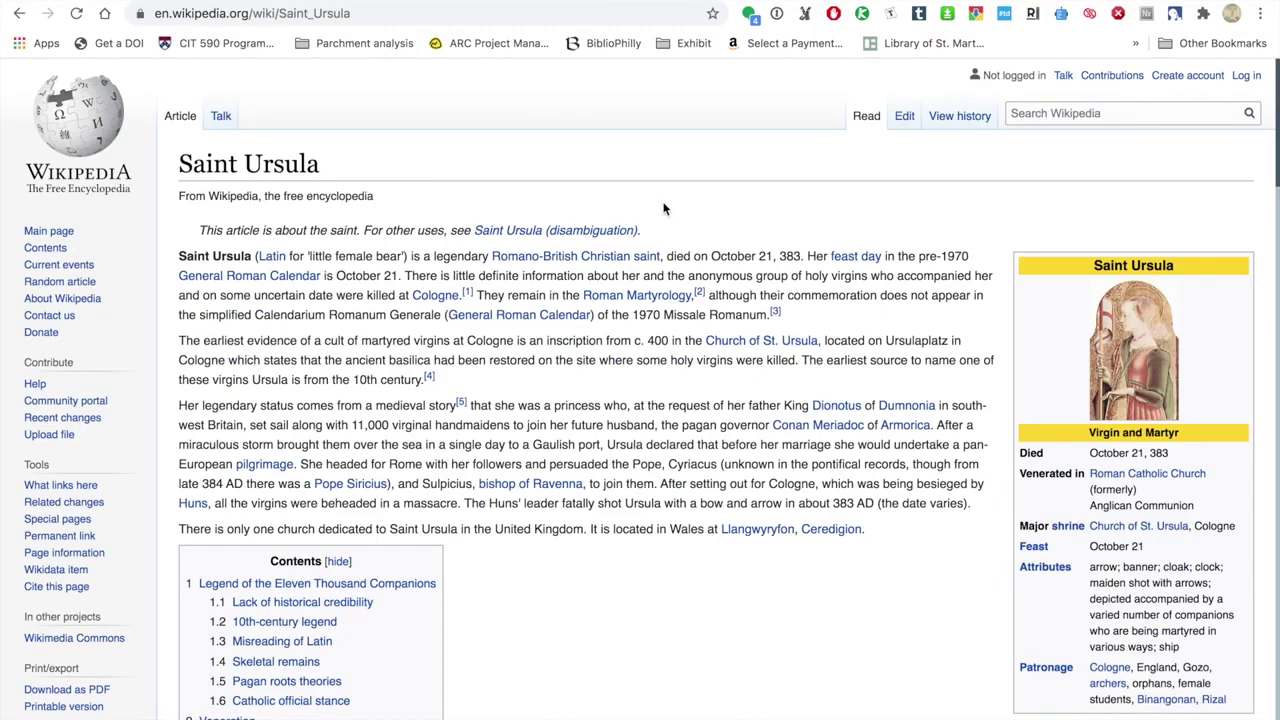
Step: Copy the Saint Ursula article's opening paragraph into the About Saint Ursula annotation and add the line "Read more on Wikipedia" beneath it
left_click_drag(177, 256, 796, 320)
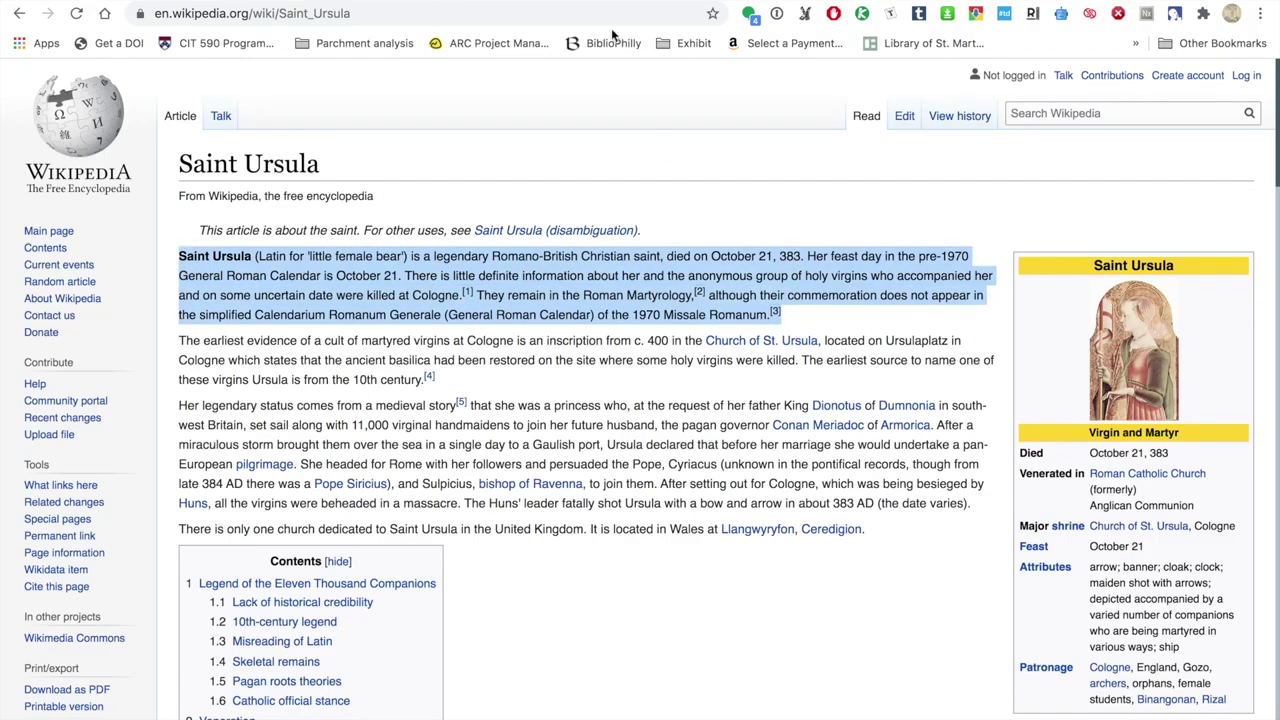
key("ctrl+Tab")
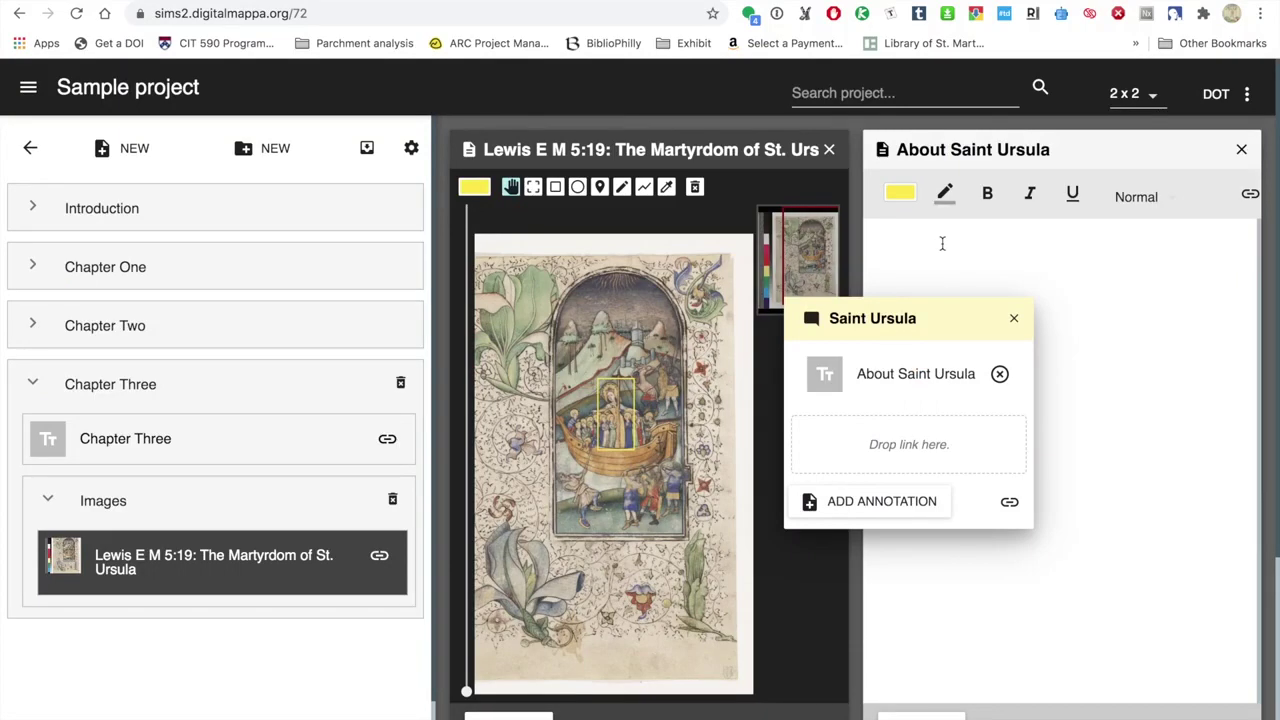
left_click(942, 243)
key("ctrl+v")
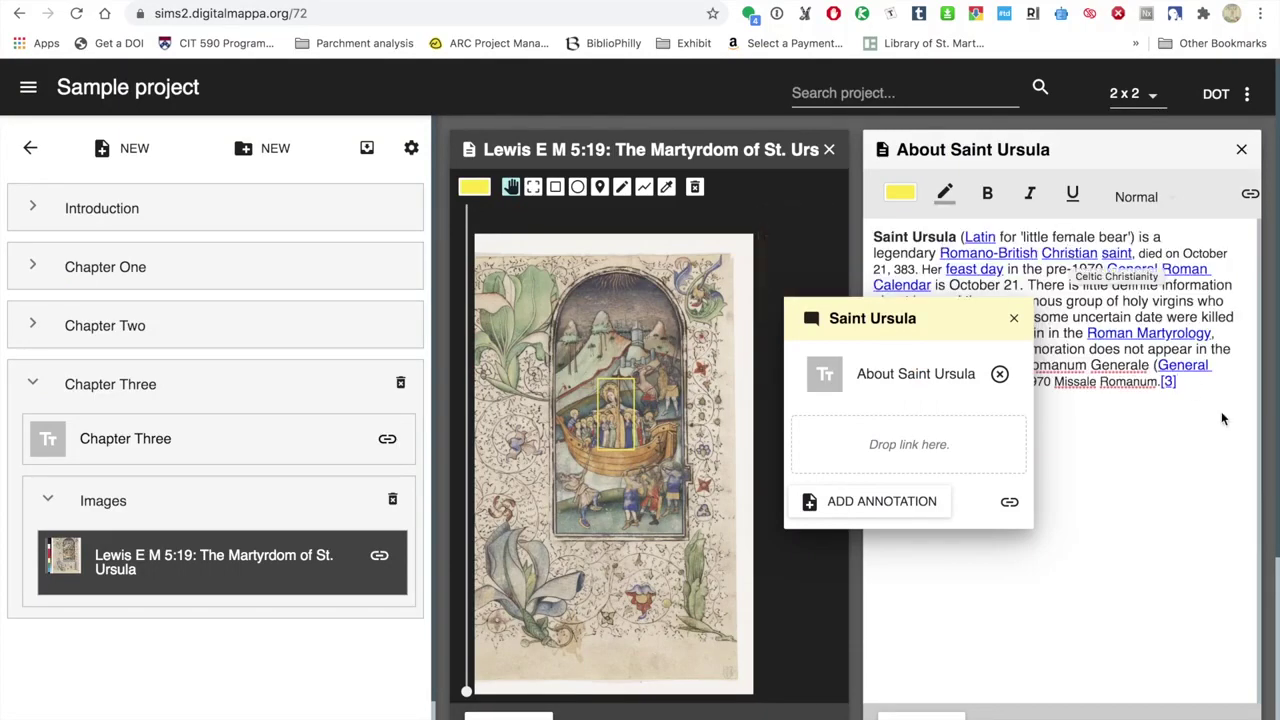
left_click_drag(938, 322, 697, 304)
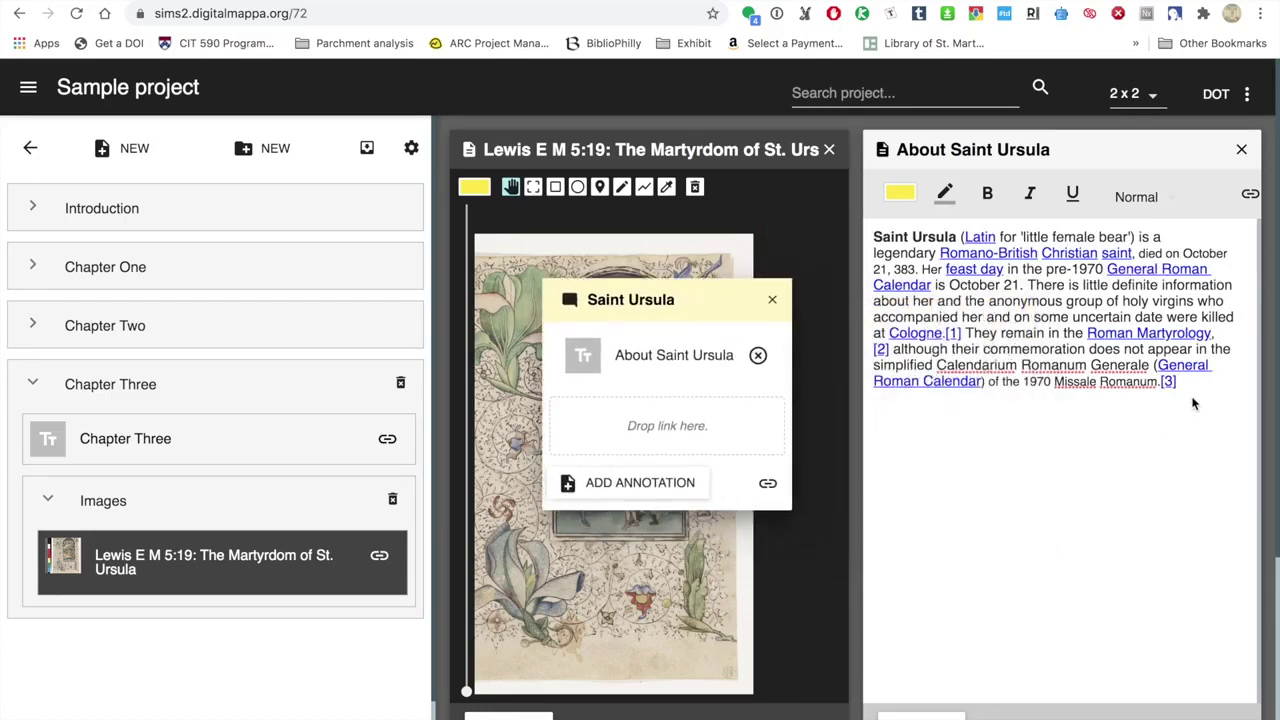
key("Return")
type("Read more on Wikipedia")
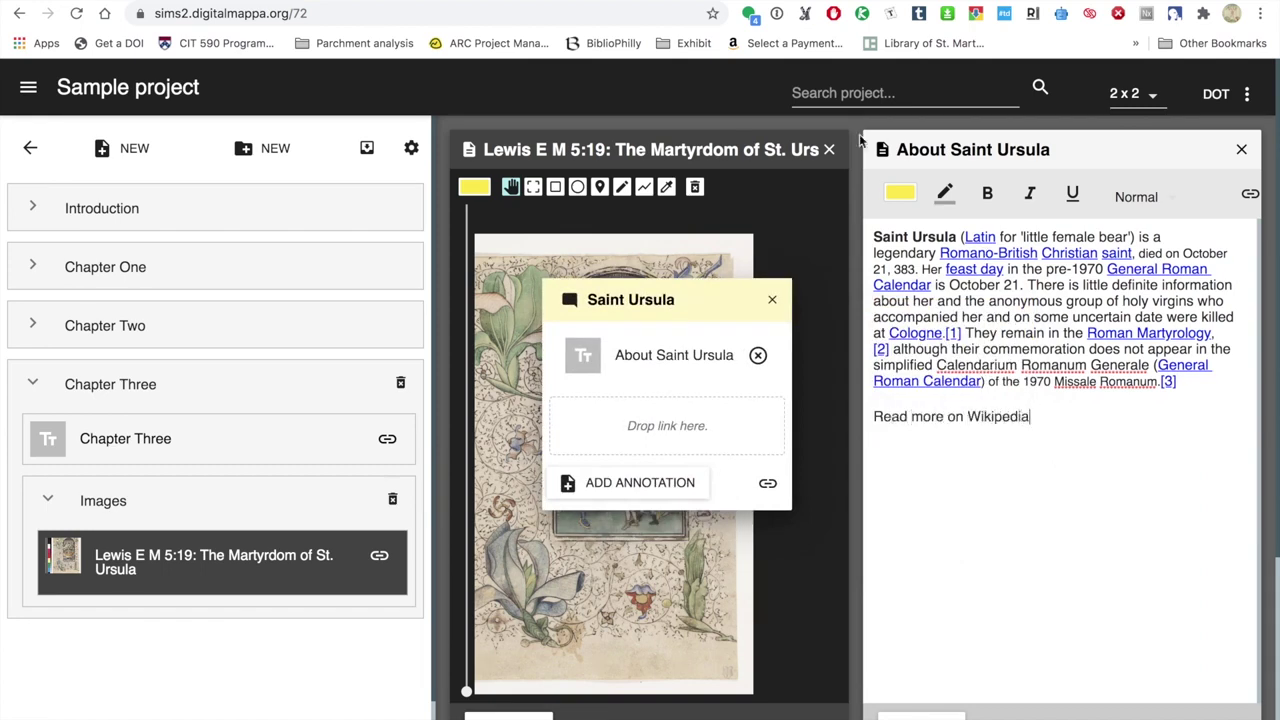
Step: Hyperlink the line "Read more on Wikipedia" to the Wikipedia article's address, en.wikipedia.org/wiki/Saint_Ursula
key("ctrl+Tab")
left_click(557, 9)
key("ctrl+c")
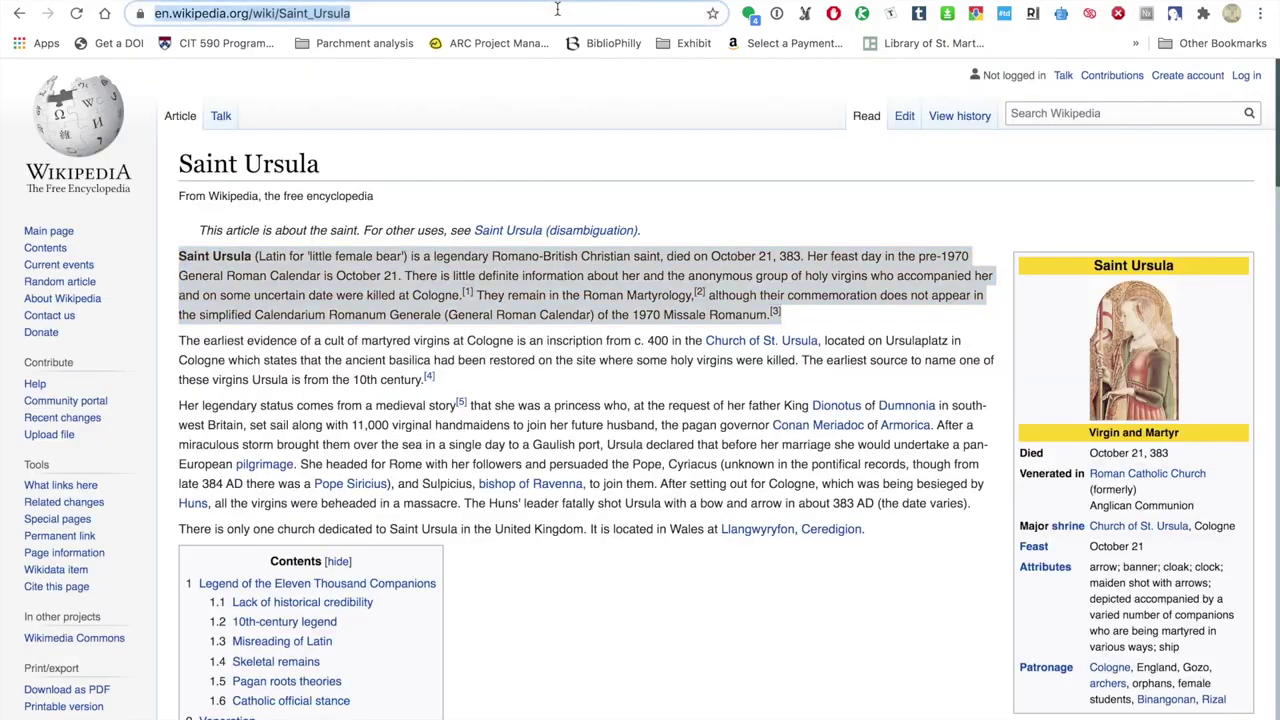
key("ctrl+shift+Tab")
left_click_drag(1032, 416, 874, 416)
left_click(1250, 193)
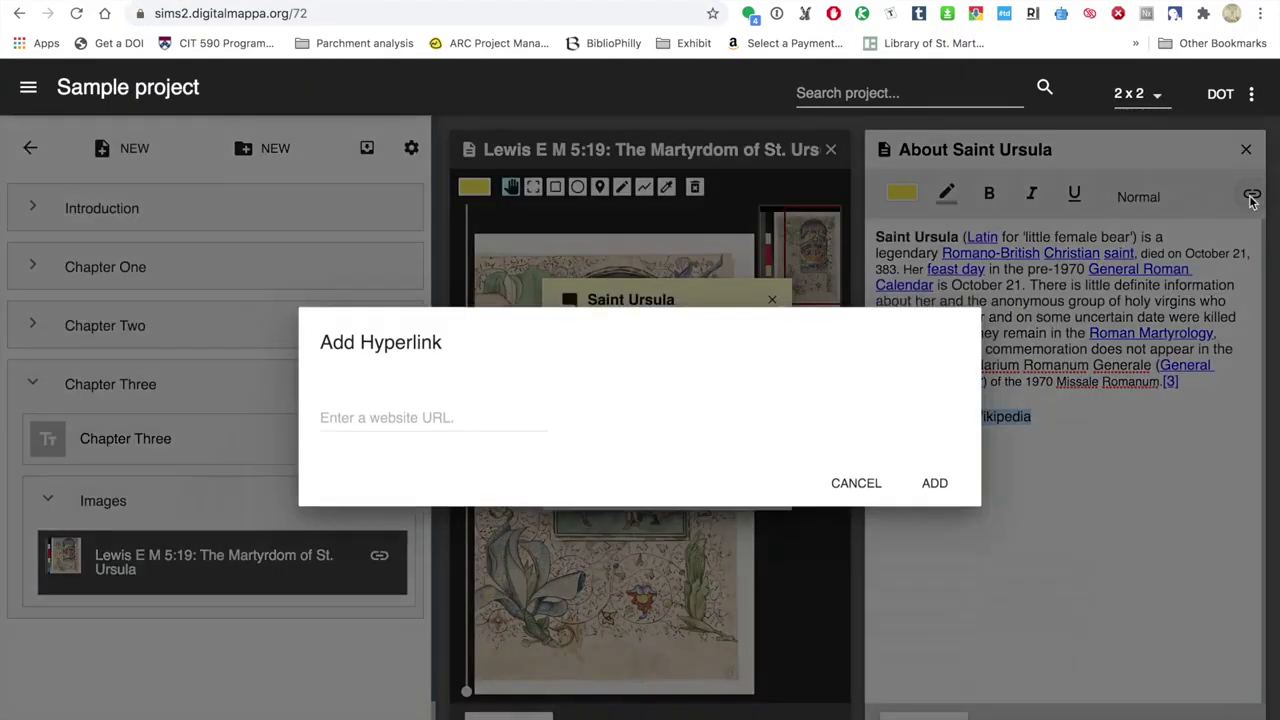
left_click(438, 401)
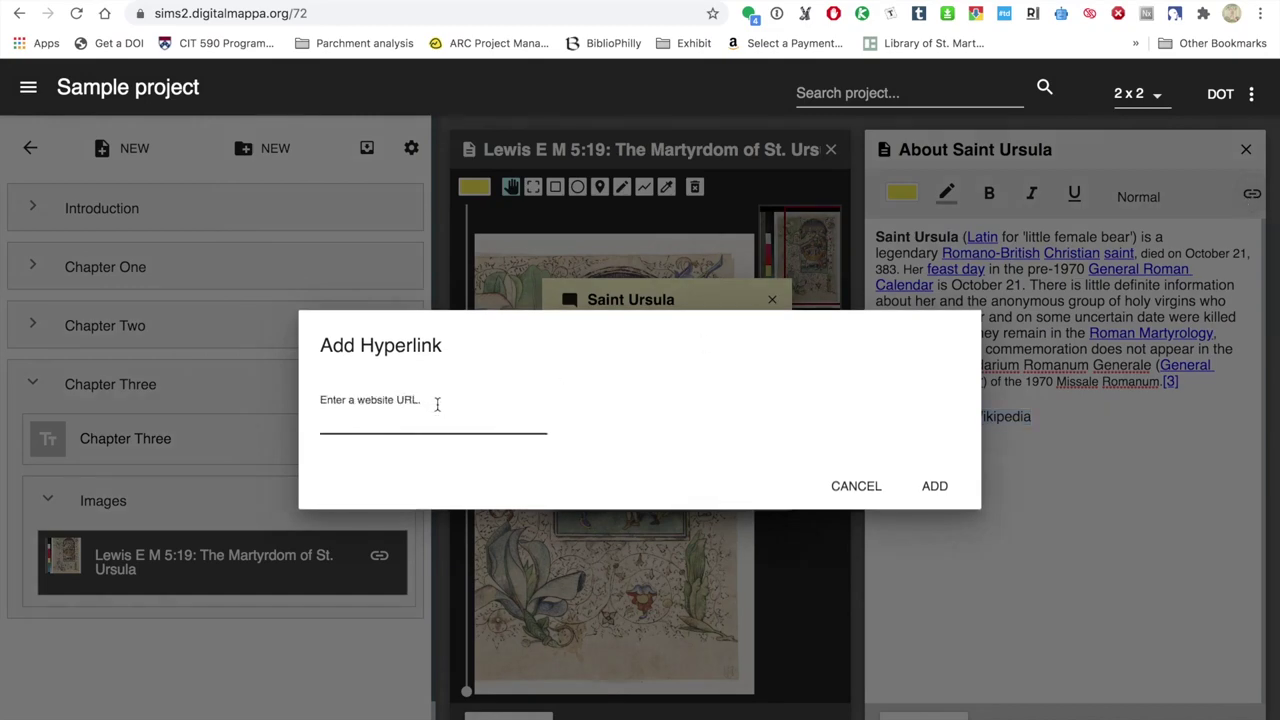
key("ctrl+v")
left_click(934, 486)
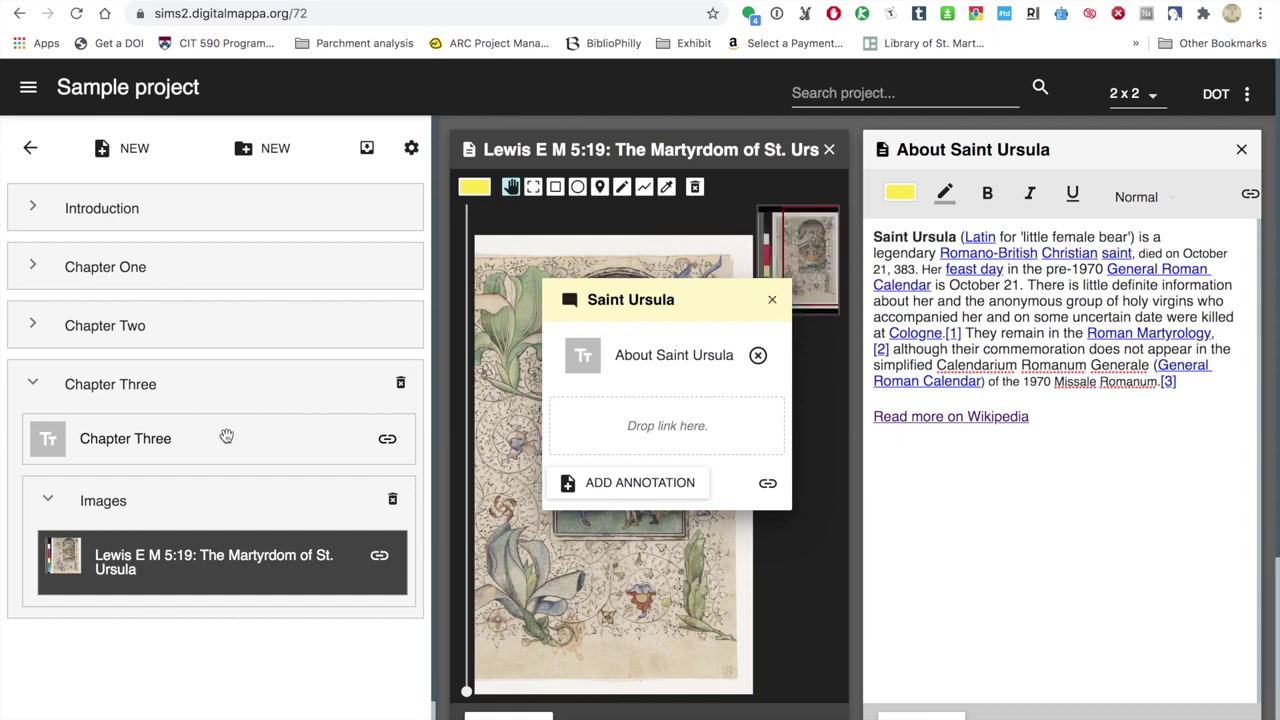
Step: Close the annotation, open the Chapter Three document and write "This chapter includes information on Saint Ursula." below its heading
left_click(1241, 151)
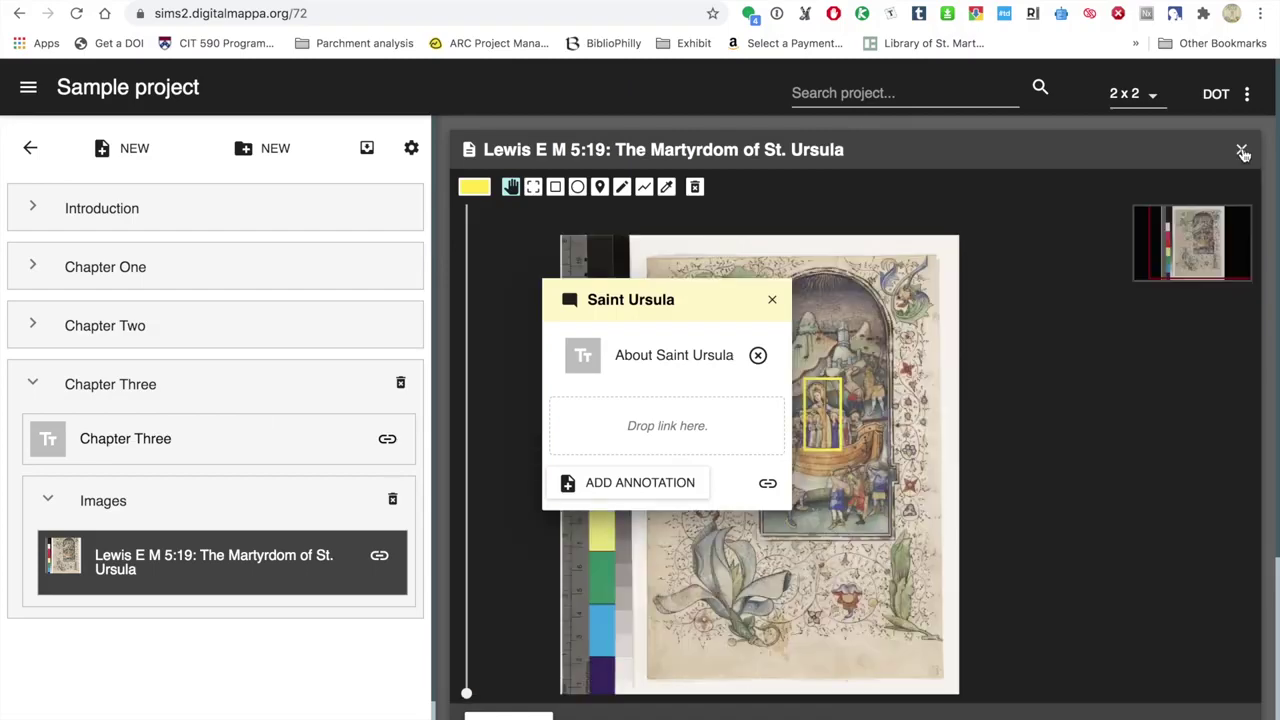
left_click(128, 447)
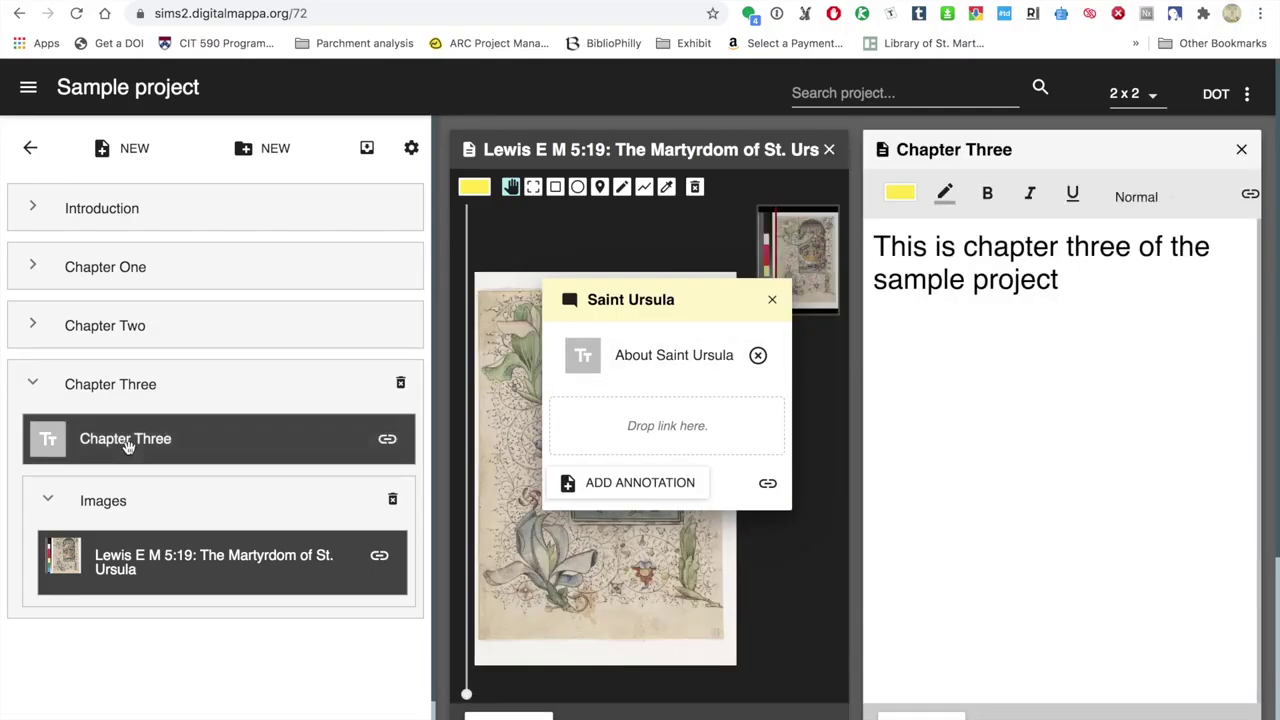
left_click(1131, 300)
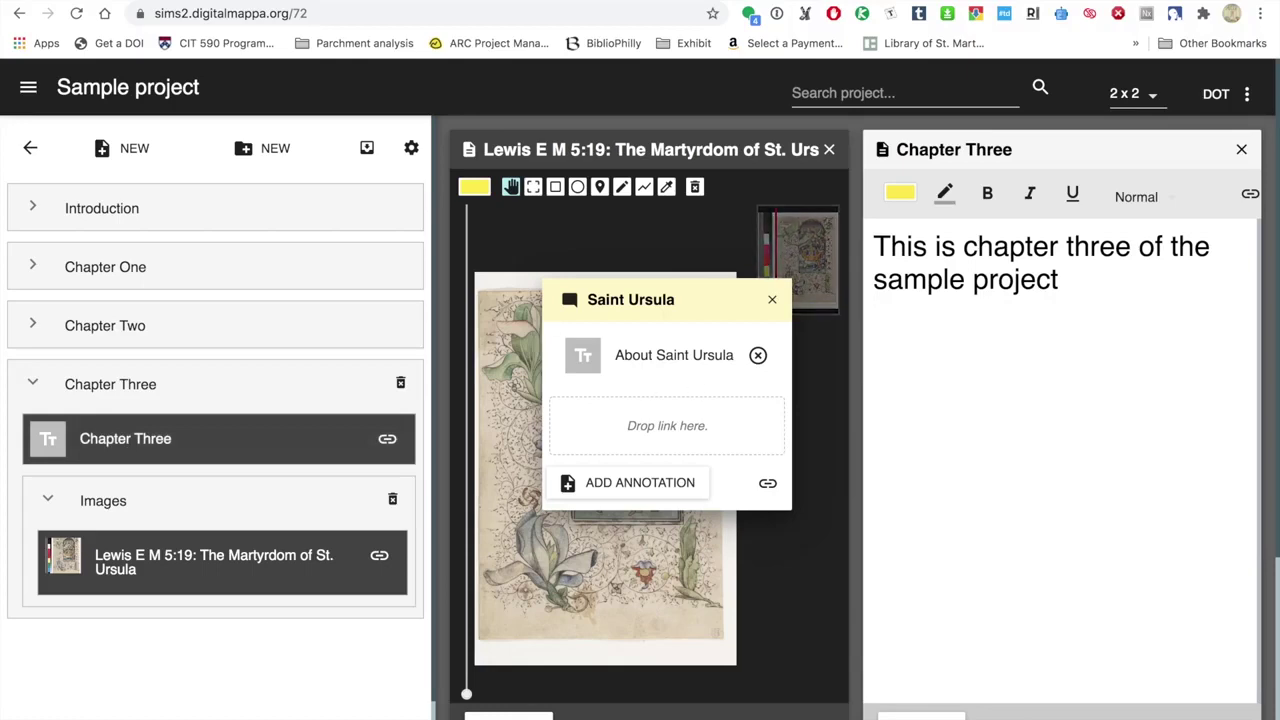
type("This chapter includes infomration")
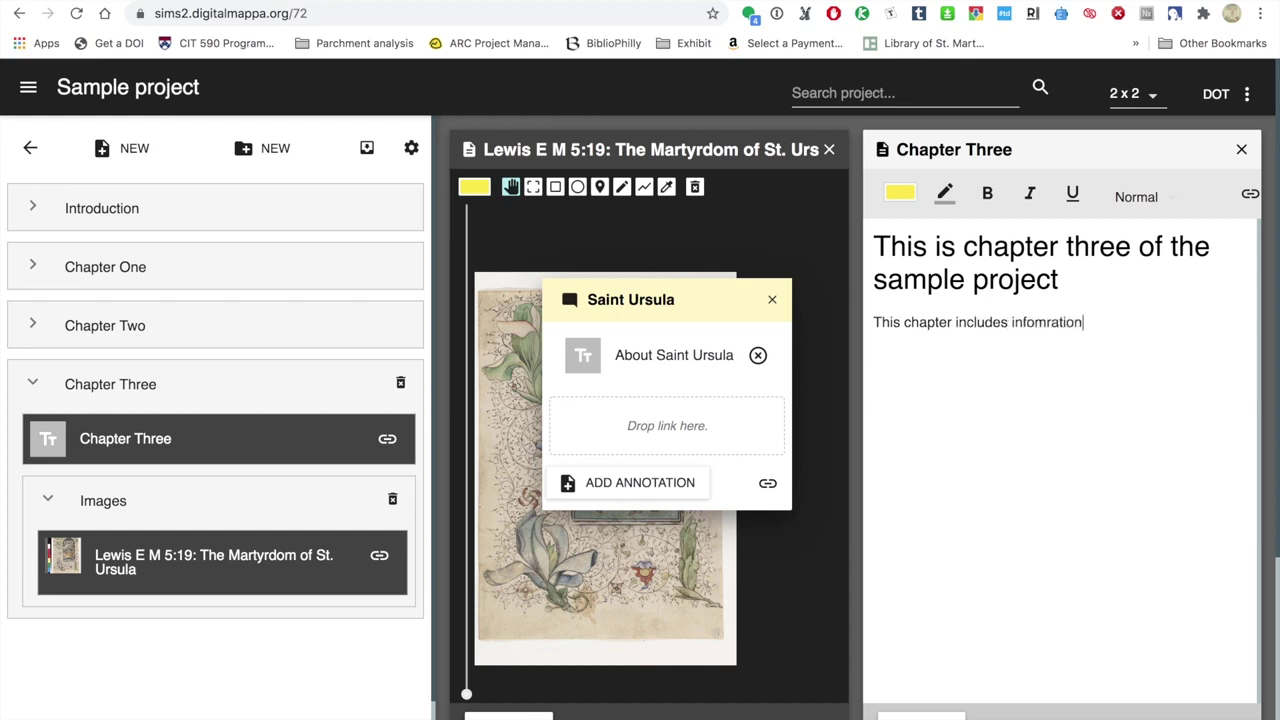
key("BackSpace")
key("BackSpace")
key("BackSpace")
key("BackSpace")
key("BackSpace")
key("BackSpace")
key("BackSpace")
key("BackSpace")
key("BackSpace")
key("BackSpace")
type("formation on Saint Ursula.")
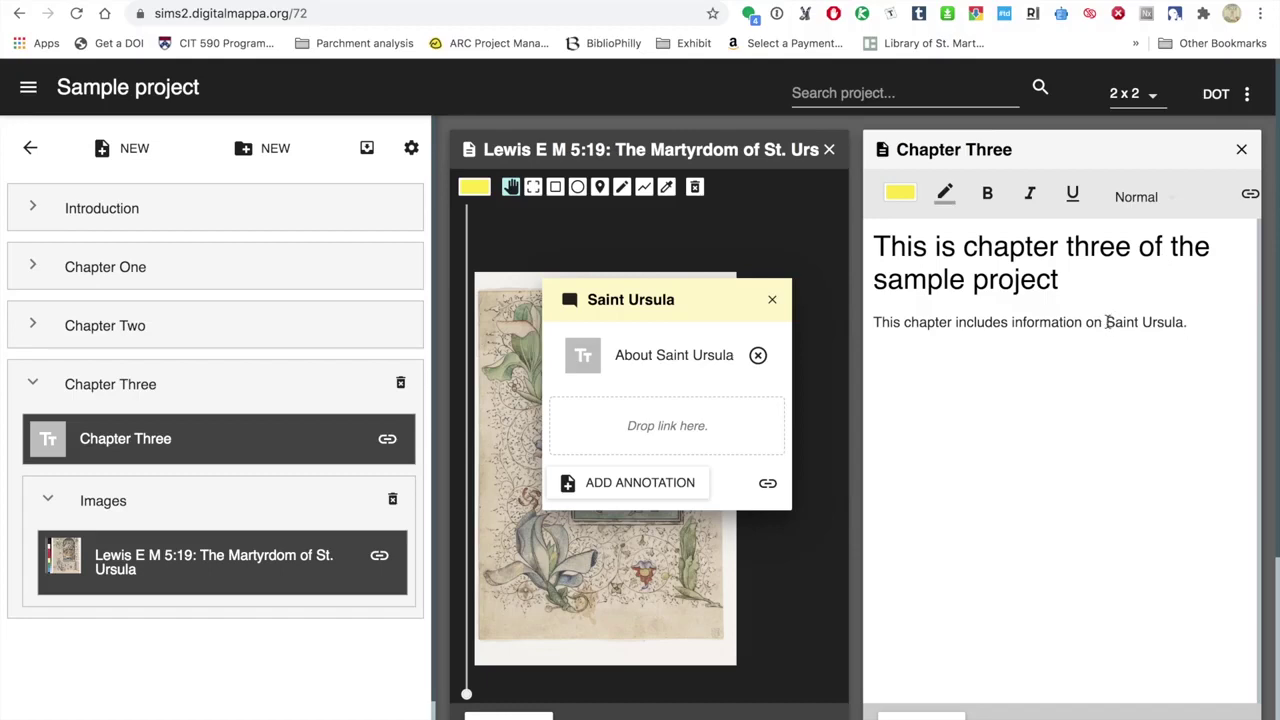
Step: Highlight the words "Saint Ursula" in the Chapter Three text in yellow and link them with the image's Saint Ursula highlight
left_click_drag(1106, 323, 1183, 322)
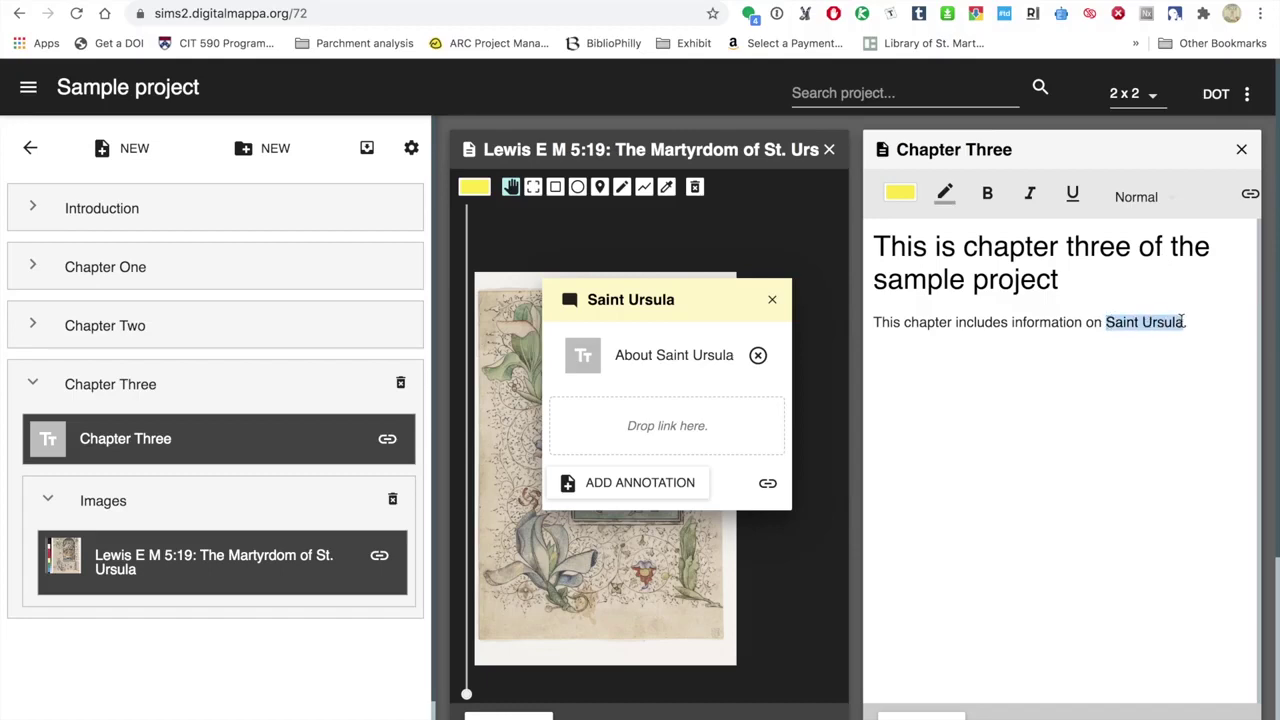
left_click(945, 195)
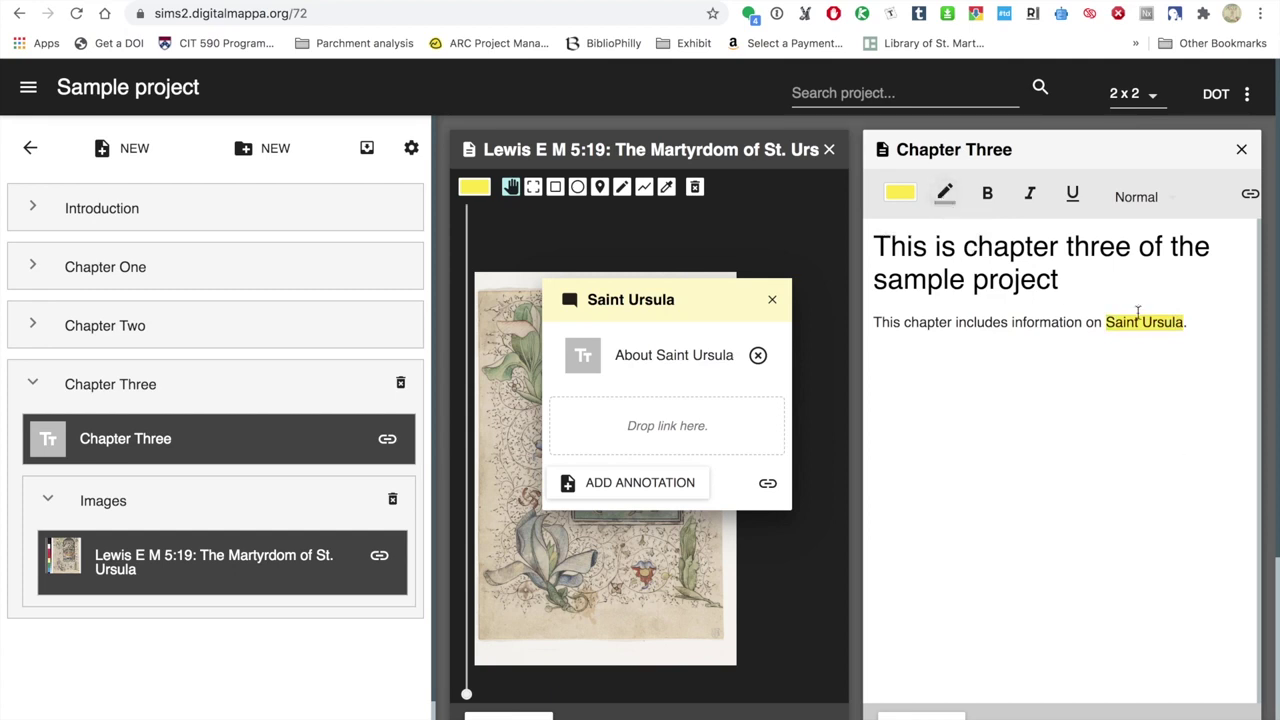
mouse_move(1139, 318)
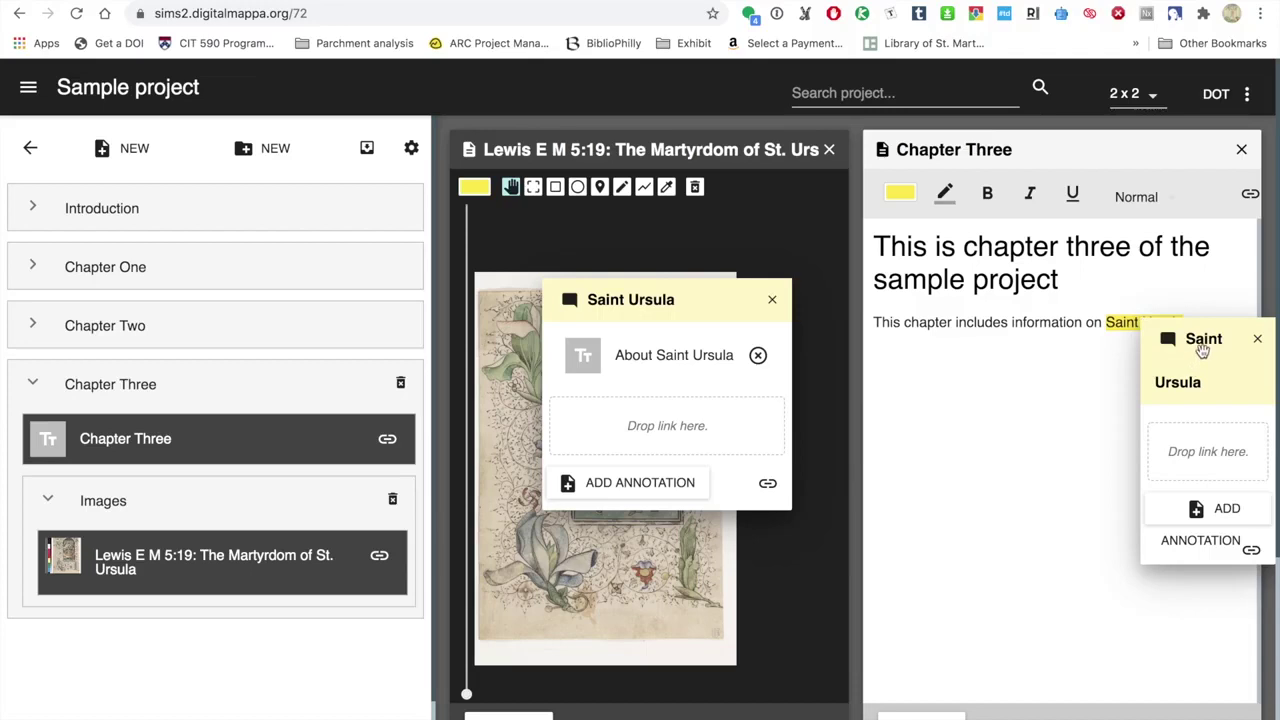
left_click_drag(1200, 343, 1034, 391)
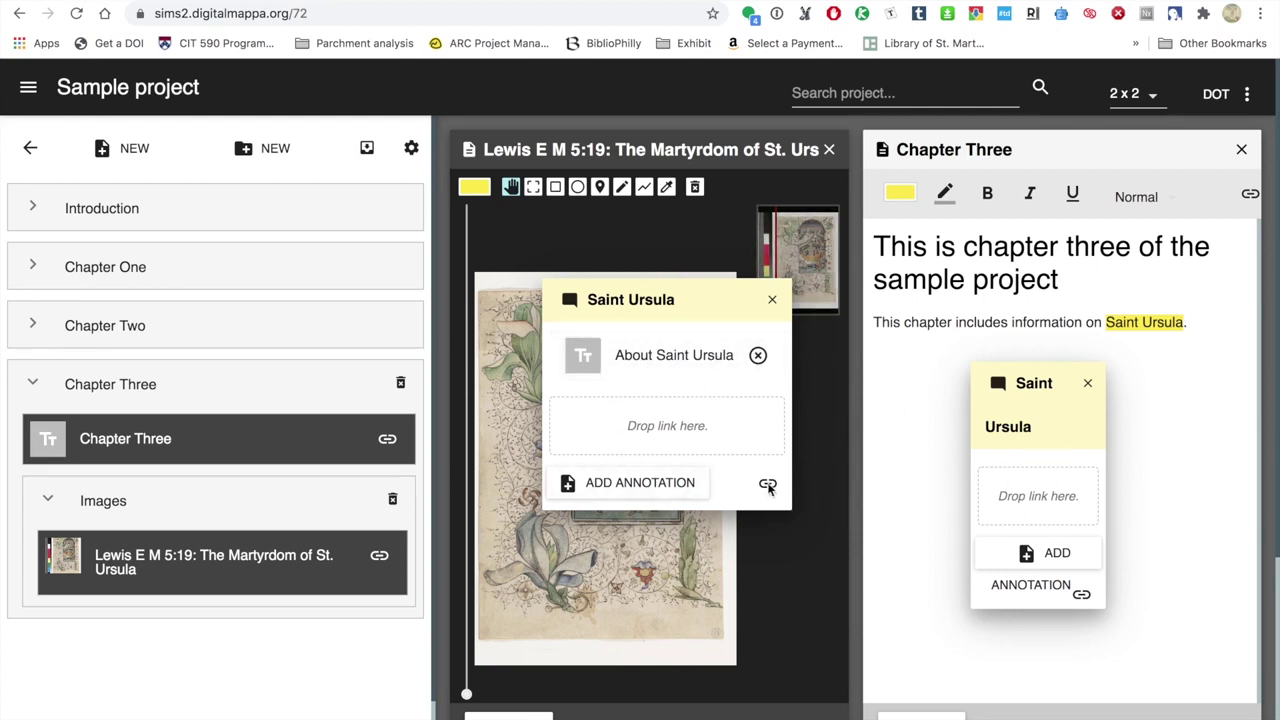
left_click_drag(768, 485, 1042, 501)
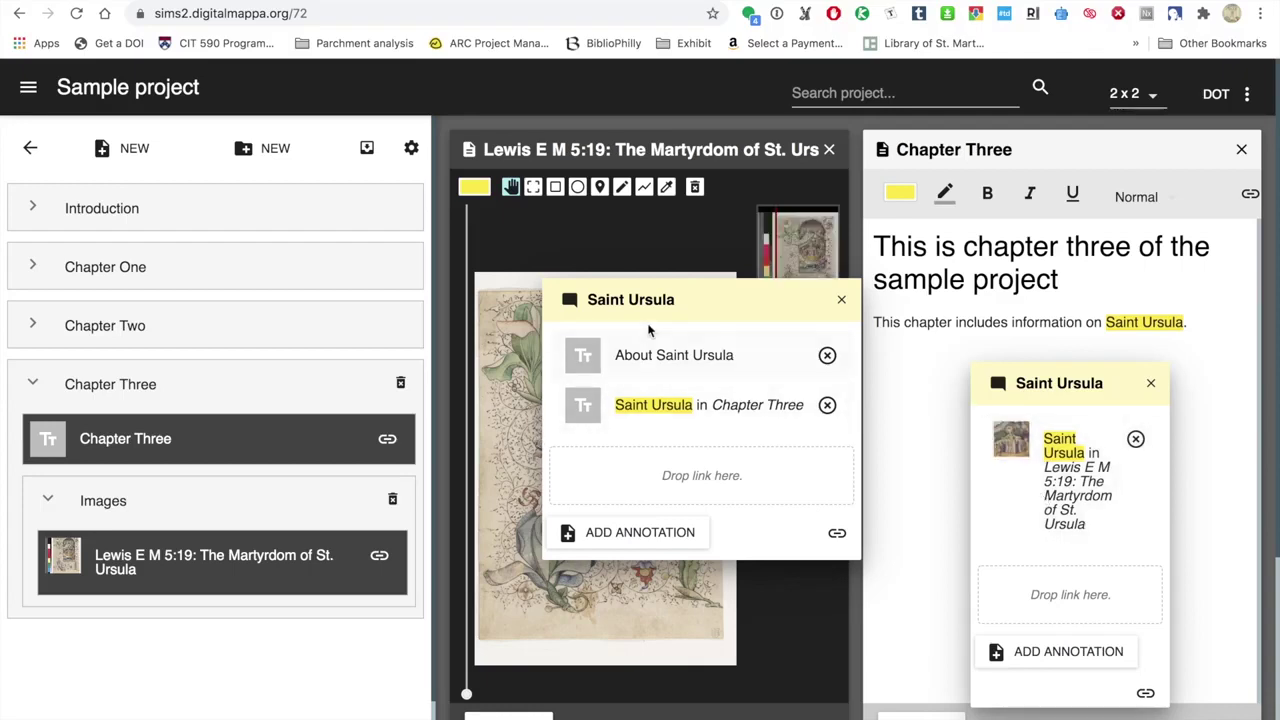
mouse_move(663, 299)
left_mouse_down()
mouse_move(606, 374)
mouse_move(620, 463)
mouse_move(621, 433)
left_mouse_up()
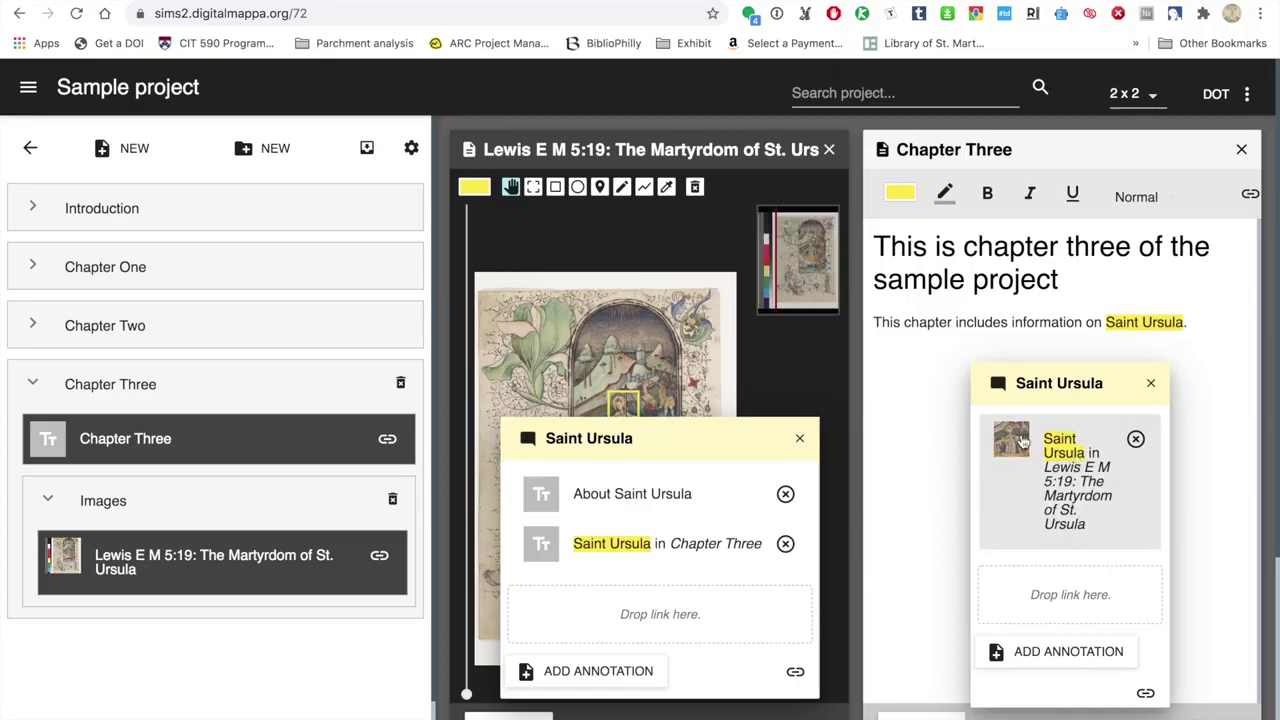
Step: Close the image and test the links from the Chapter Three highlight to the image and from there to the About Saint Ursula annotation
left_click(800, 438)
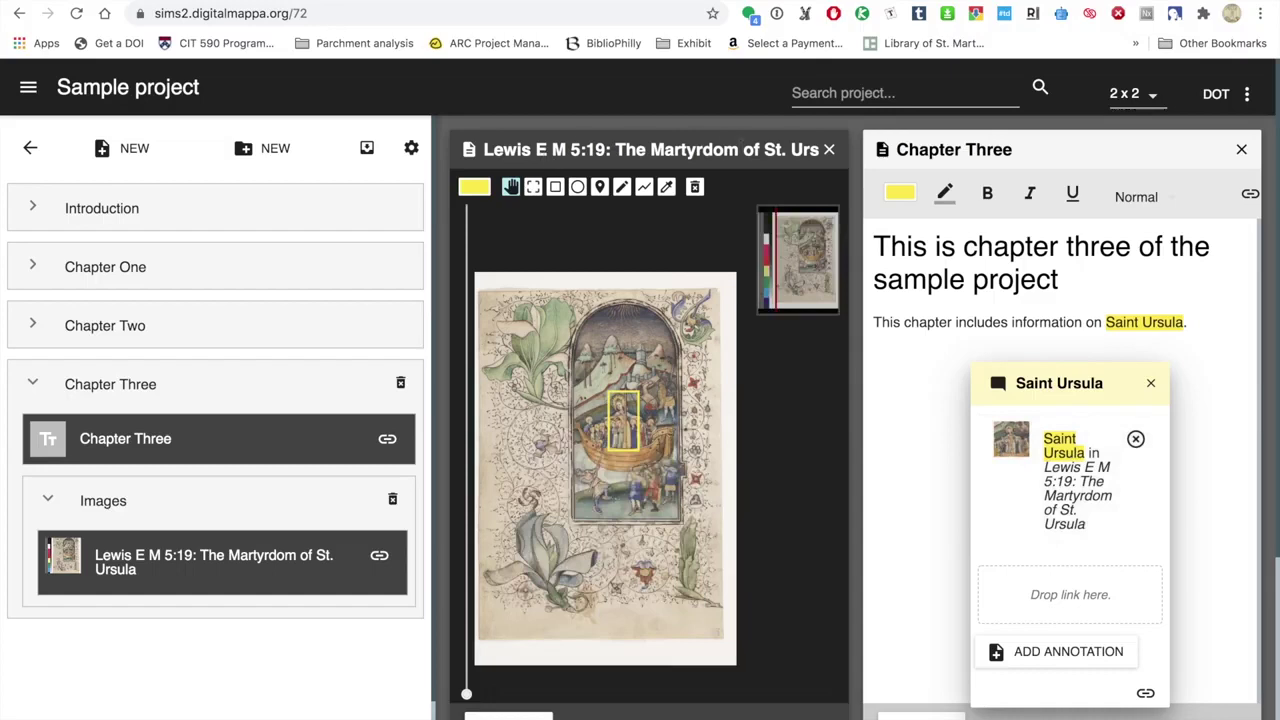
left_click(829, 149)
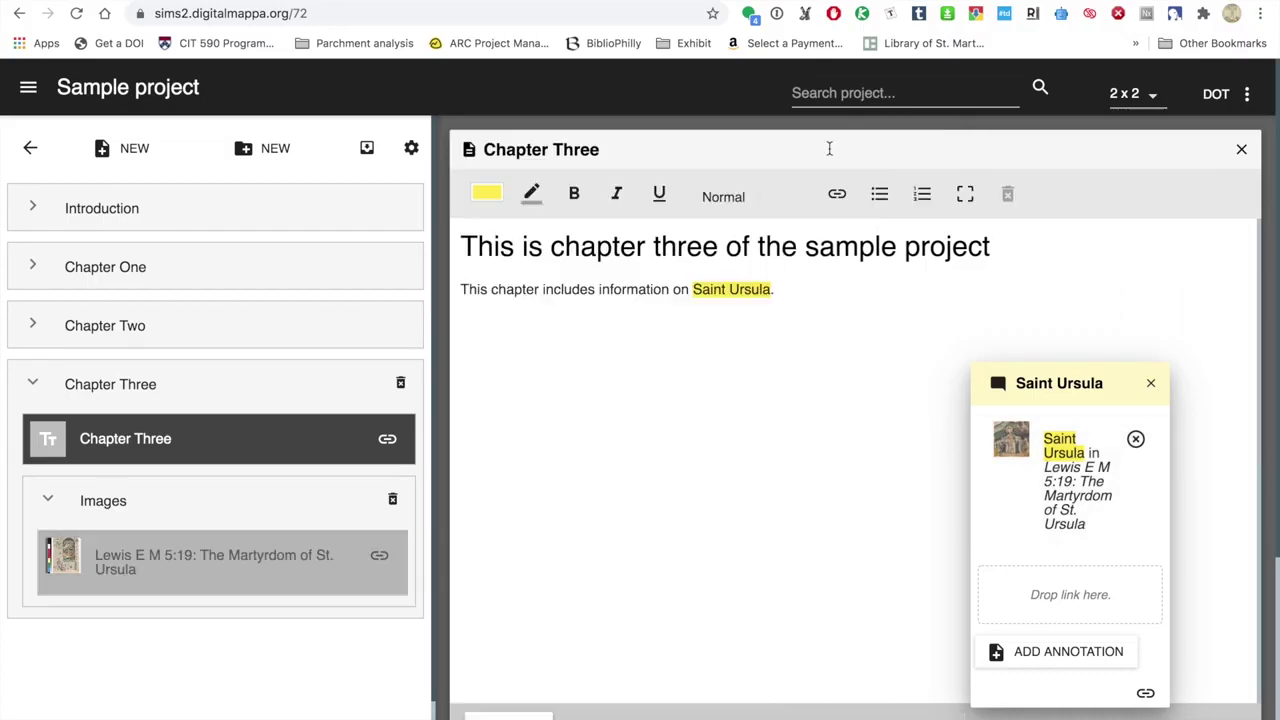
left_click(1151, 383)
left_click(726, 292)
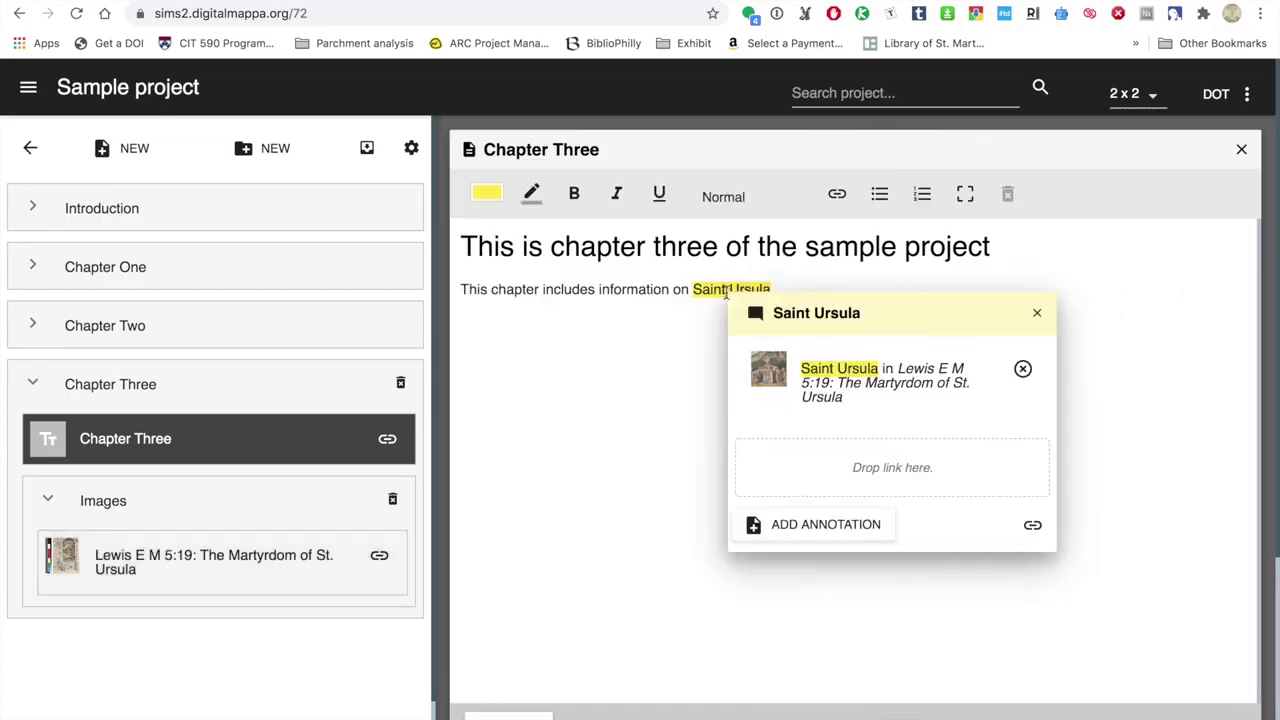
left_click(869, 395)
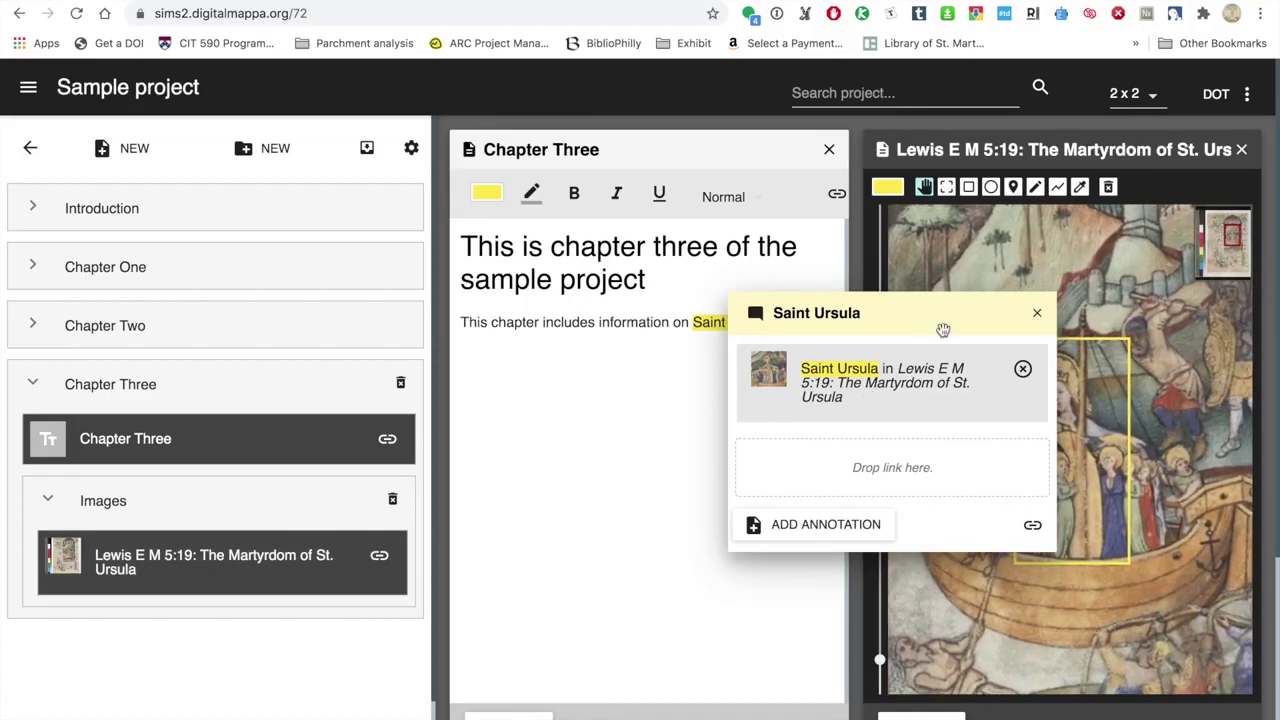
mouse_move(951, 309)
left_mouse_down()
mouse_move(700, 237)
mouse_move(694, 223)
mouse_move(753, 232)
left_mouse_up()
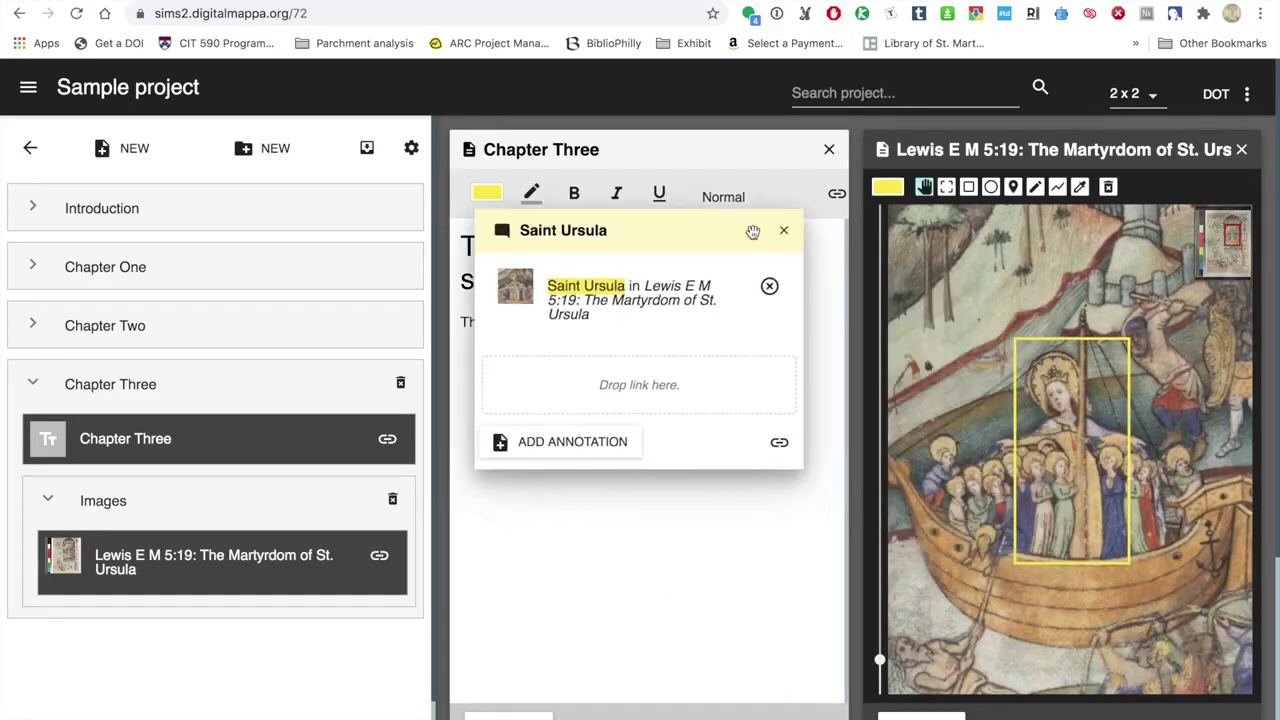
left_click(1053, 341)
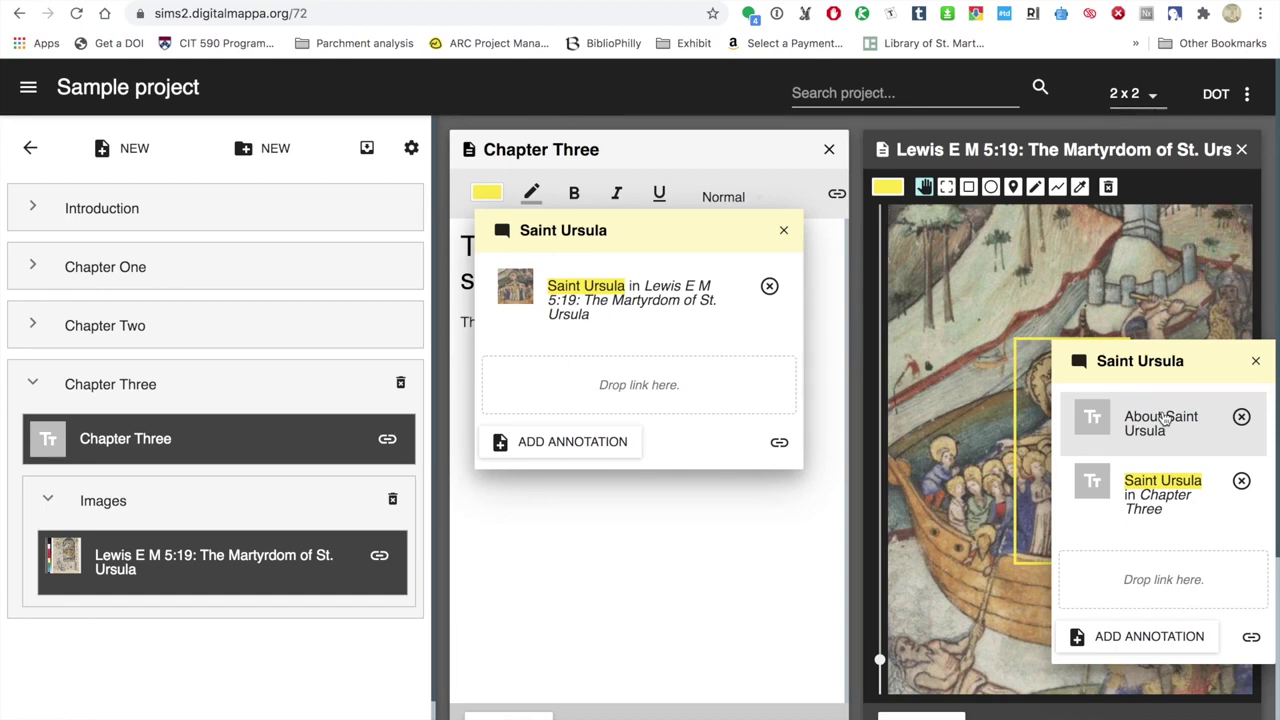
left_click(1163, 418)
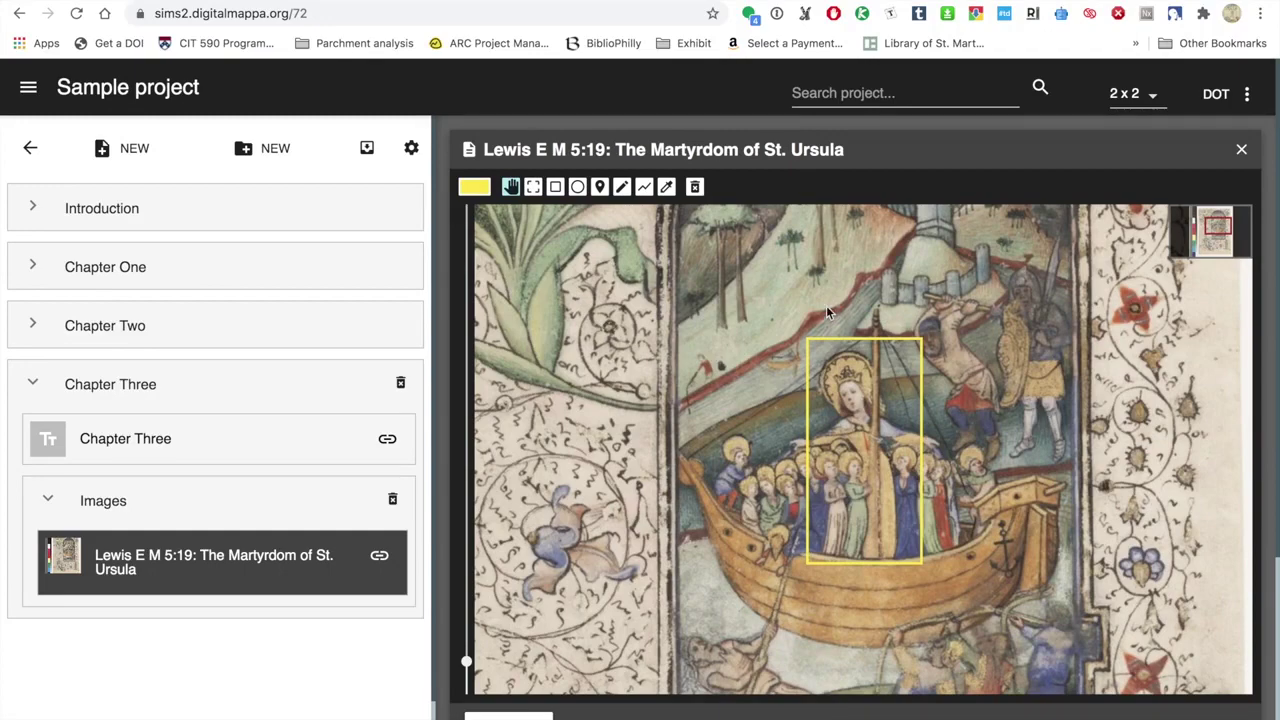
Step: Draw an orange circular highlight across the miniature's right frame, beside the armoured soldier, and close its link window
mouse_move(705, 370)
left_mouse_down()
mouse_move(698, 250)
mouse_move(746, 216)
mouse_move(680, 418)
mouse_move(662, 453)
mouse_move(642, 450)
left_mouse_up()
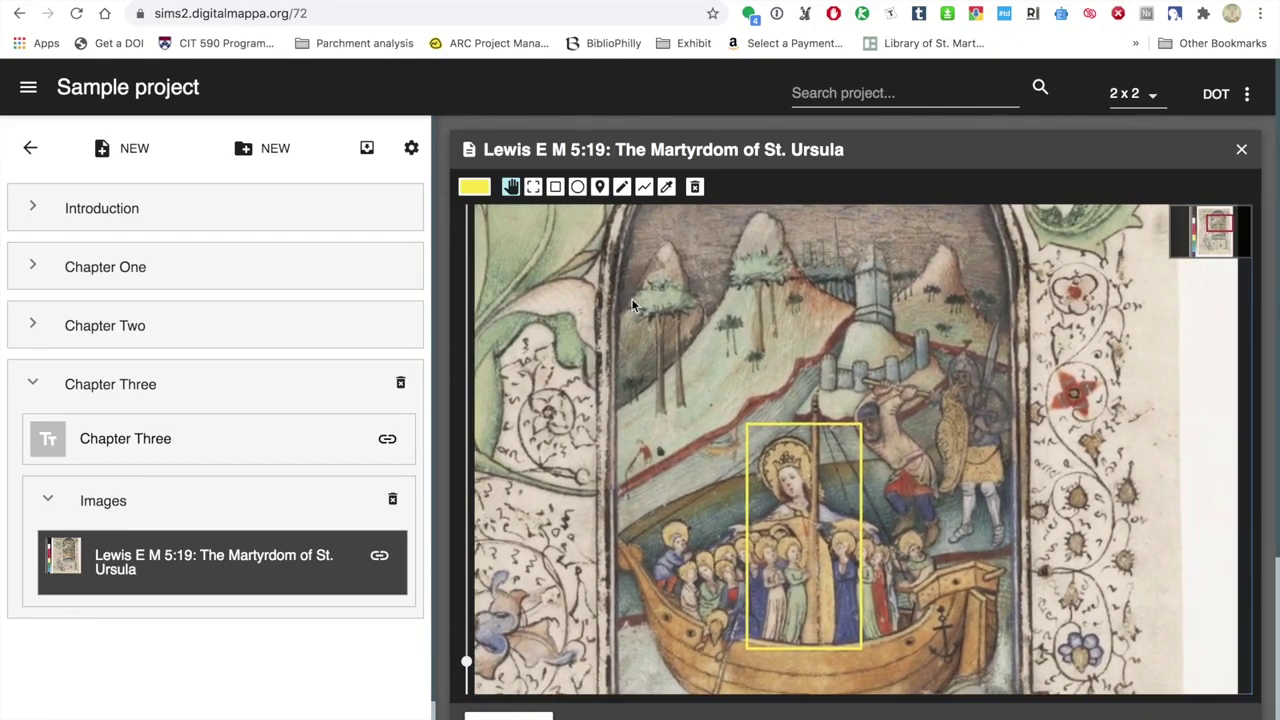
left_click(578, 189)
left_click(474, 187)
left_click(492, 216)
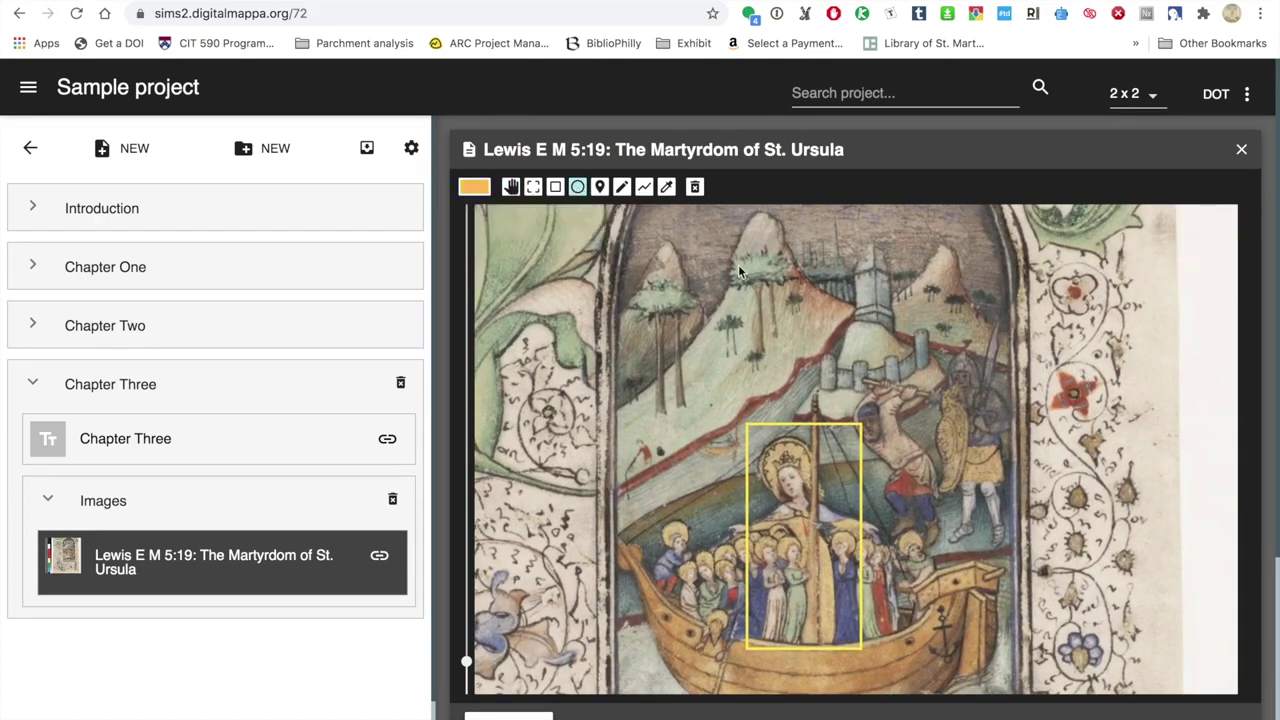
mouse_move(1042, 370)
left_mouse_down()
mouse_move(1002, 320)
mouse_move(1048, 361)
mouse_move(1023, 343)
mouse_move(1023, 305)
left_mouse_up()
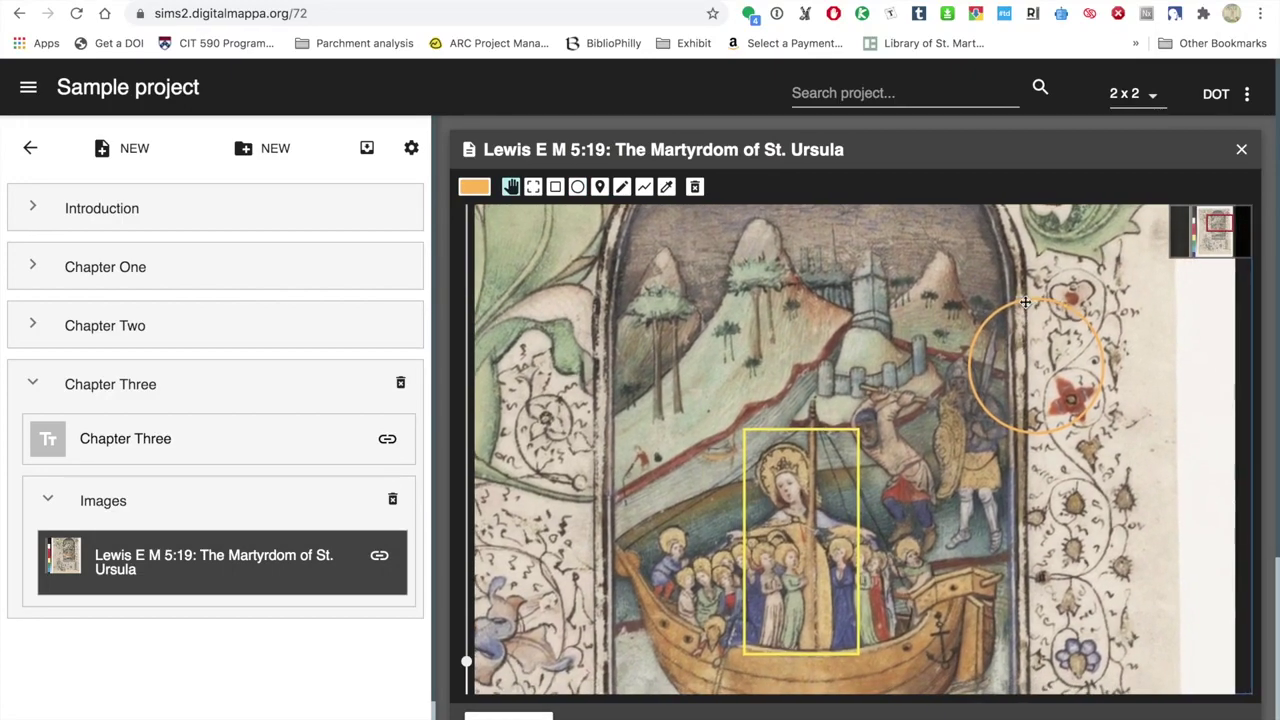
mouse_move(1051, 305)
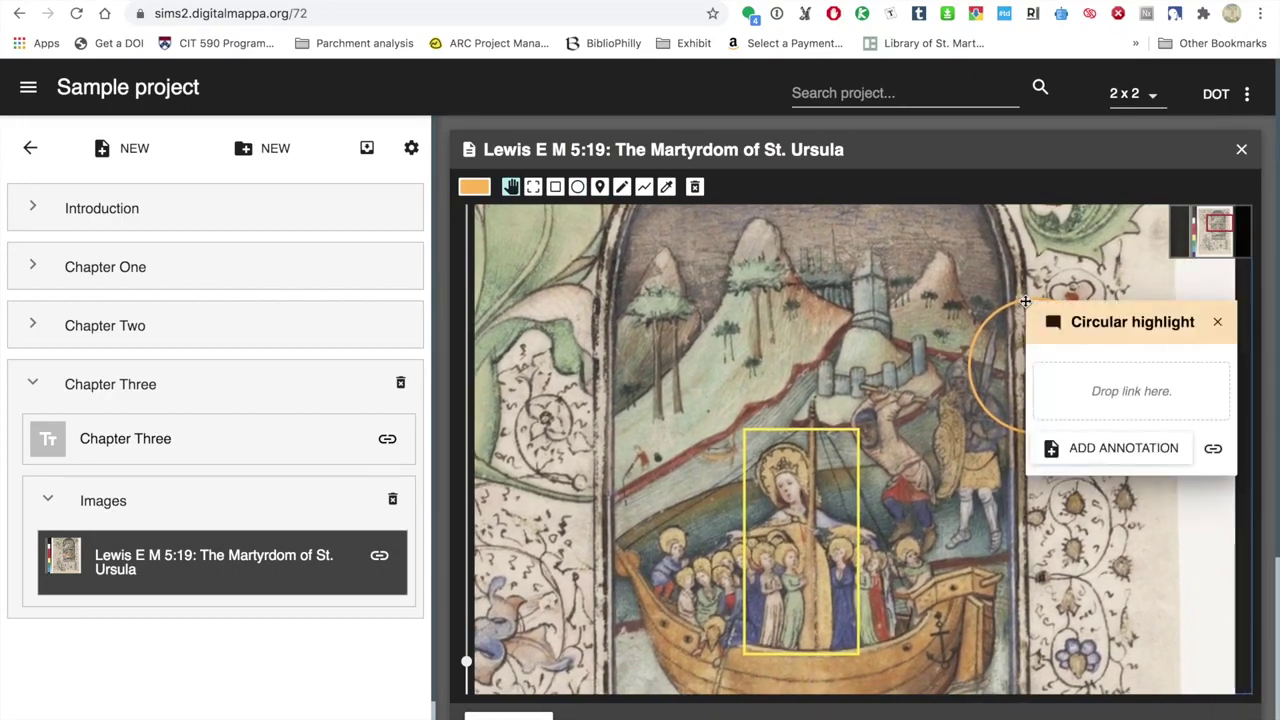
left_click(1219, 324)
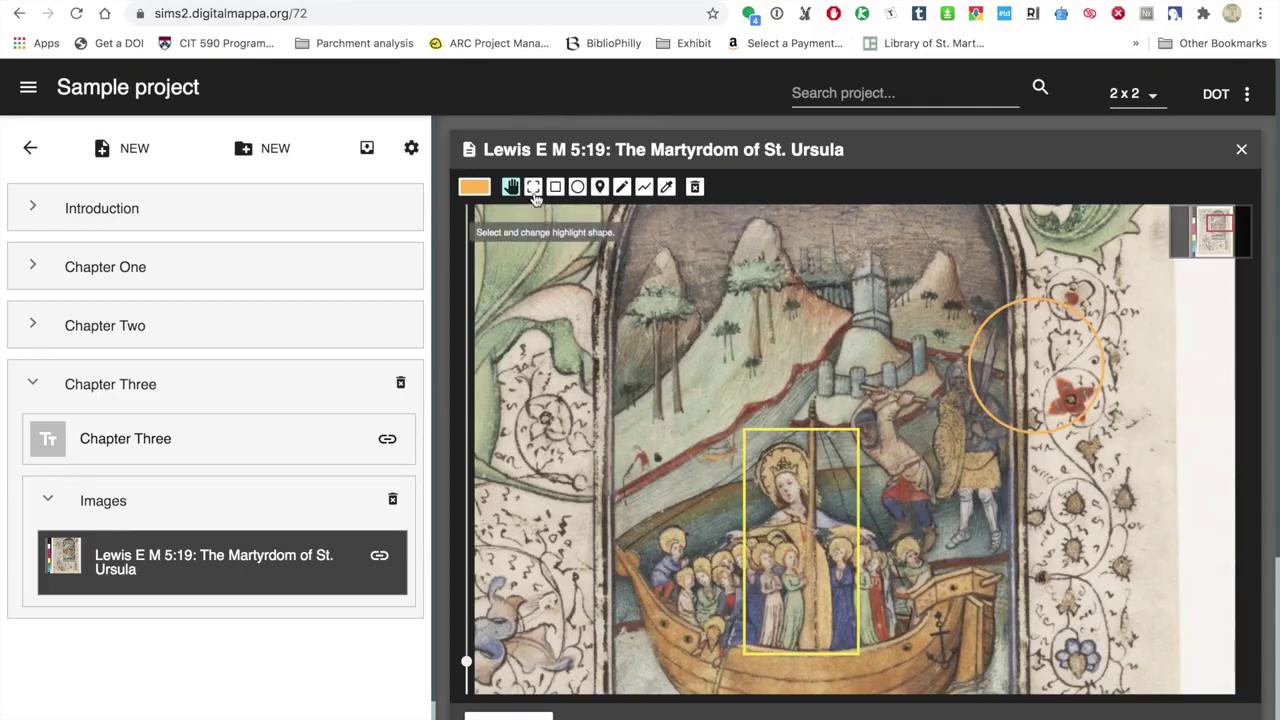
Step: Move the orange circular highlight onto the red flower in the right margin and shrink it to fit around the flower
left_click(534, 188)
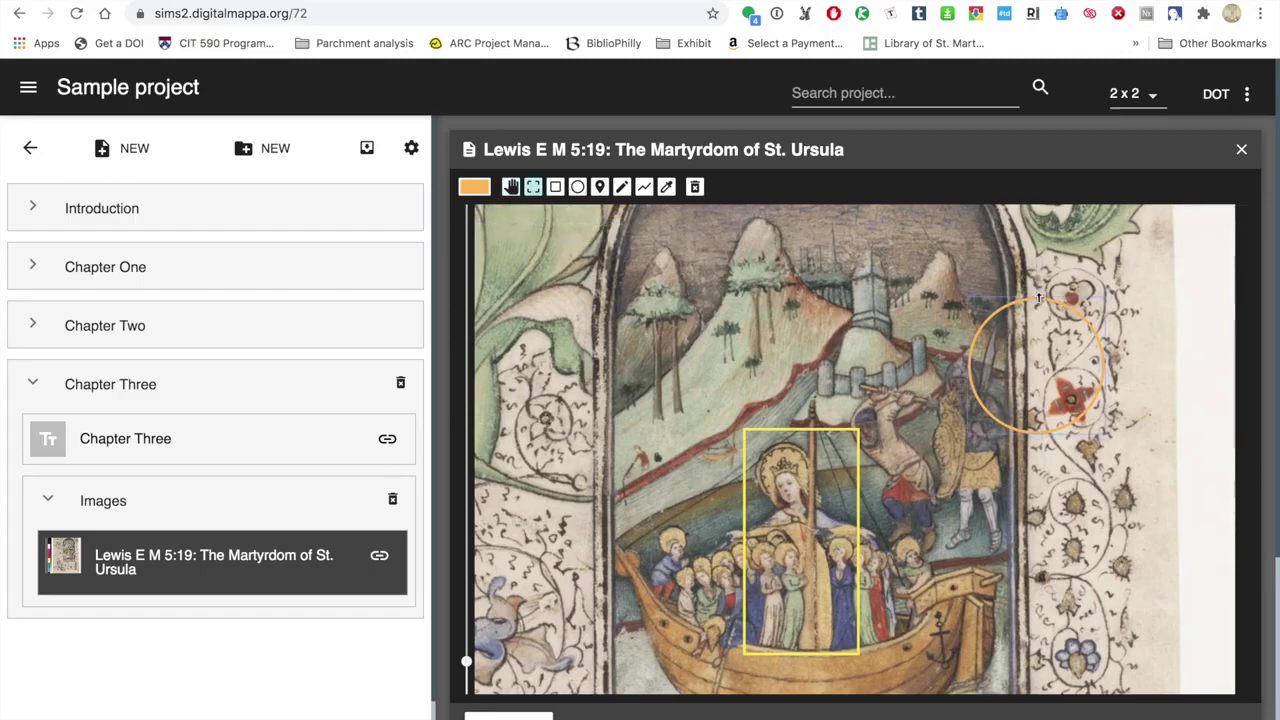
left_click_drag(996, 312, 1032, 350)
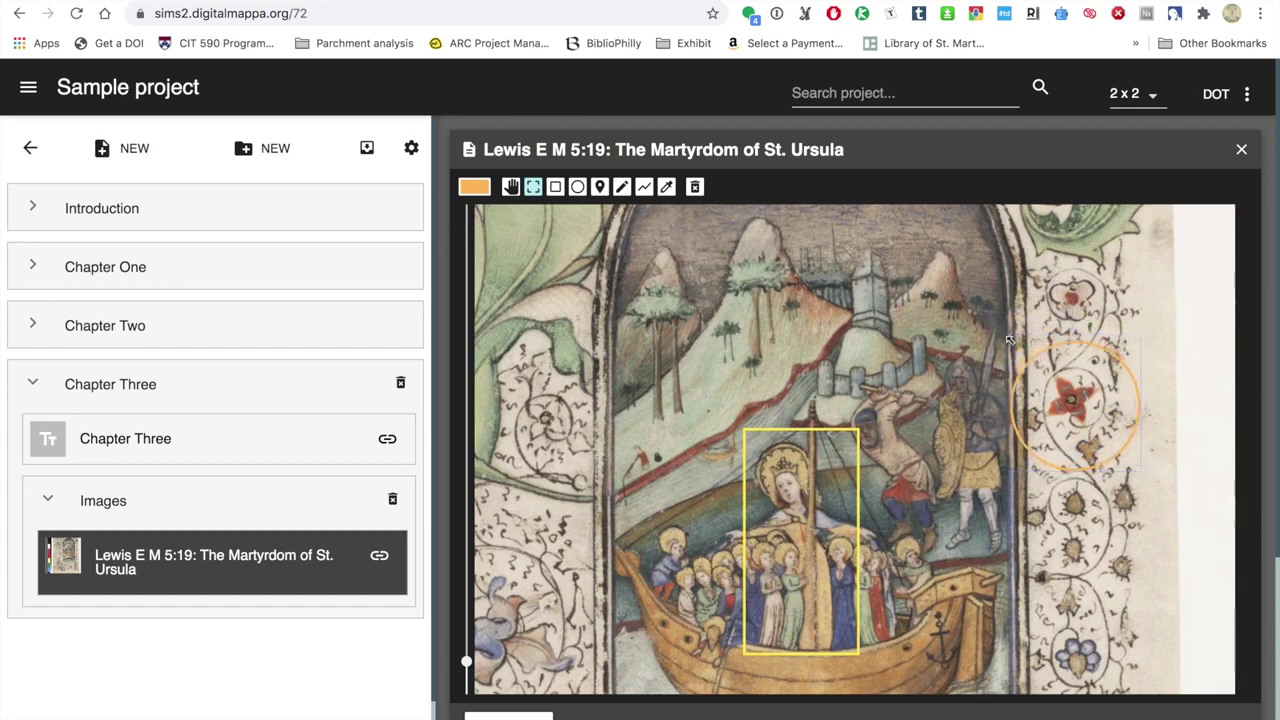
mouse_move(1015, 345)
left_mouse_down()
mouse_move(1040, 368)
mouse_move(1099, 368)
mouse_move(1090, 357)
left_mouse_up()
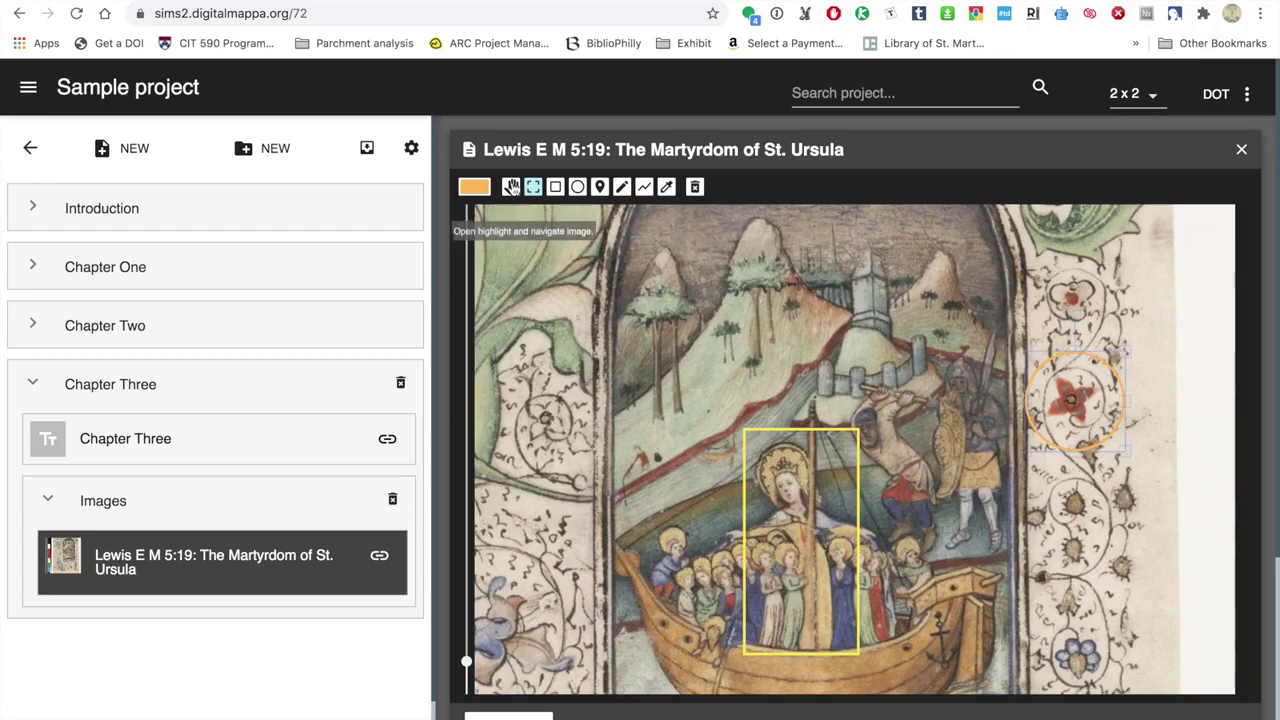
Step: Draw a second orange circular highlight in the right margin and move it onto the blue flower beside the ship
left_click(578, 188)
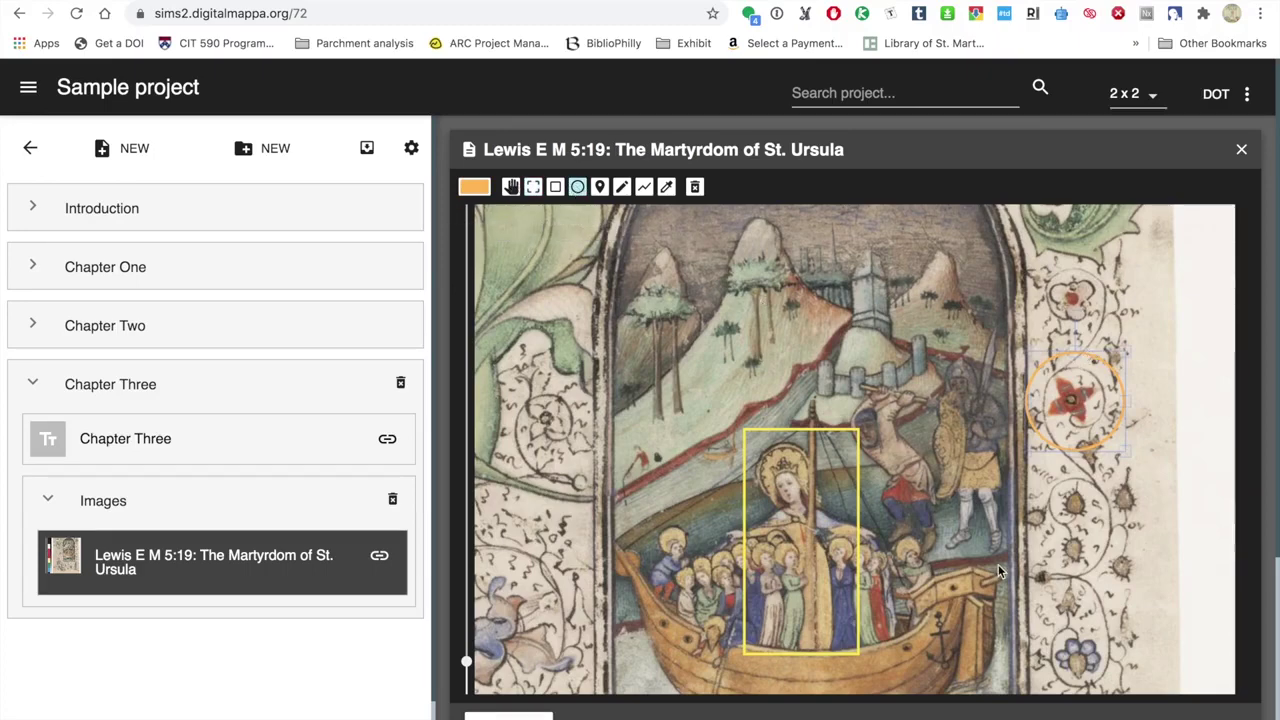
mouse_move(1037, 609)
left_mouse_down()
mouse_move(1076, 645)
mouse_move(1053, 612)
left_mouse_up()
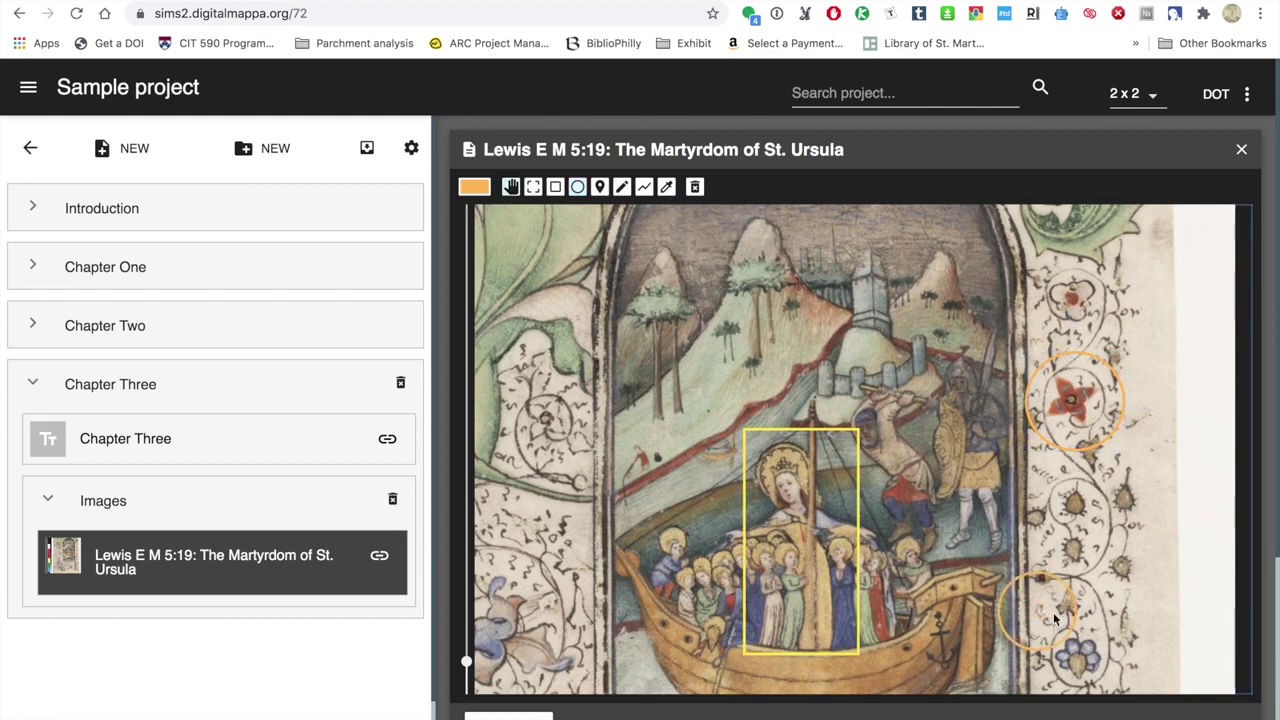
left_click(533, 187)
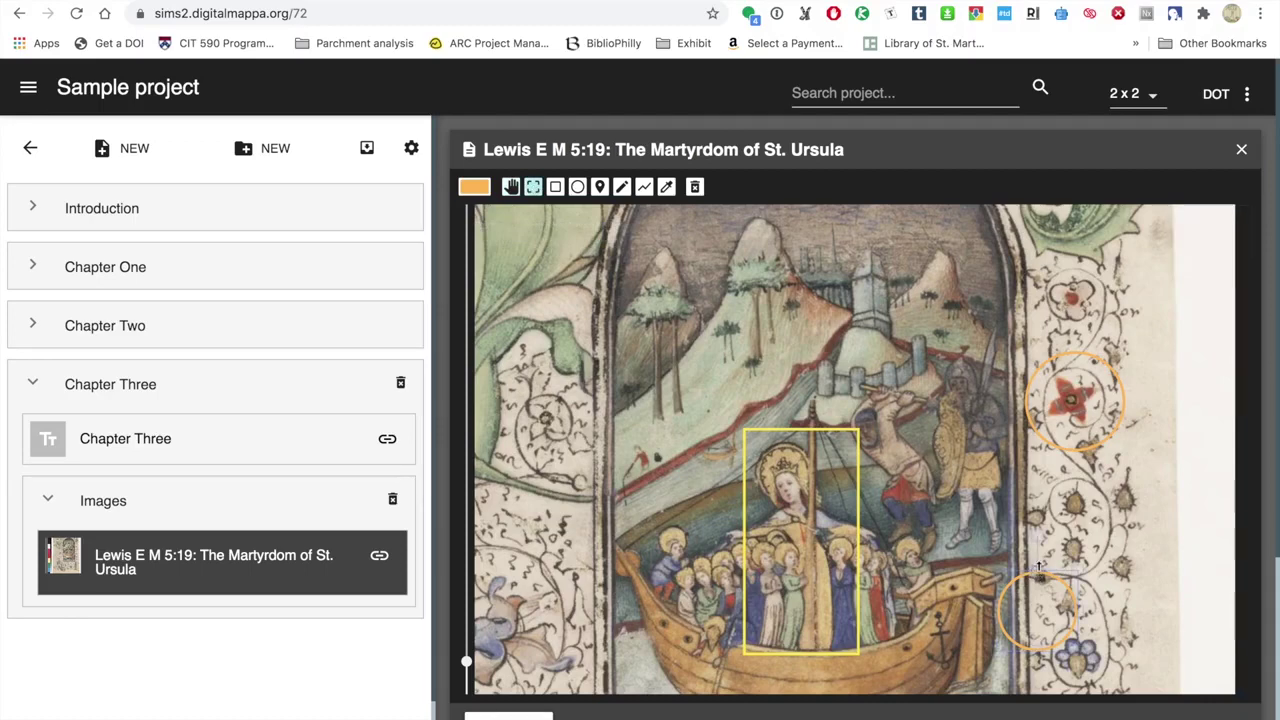
left_click(1036, 571)
left_click_drag(1012, 585, 1056, 628)
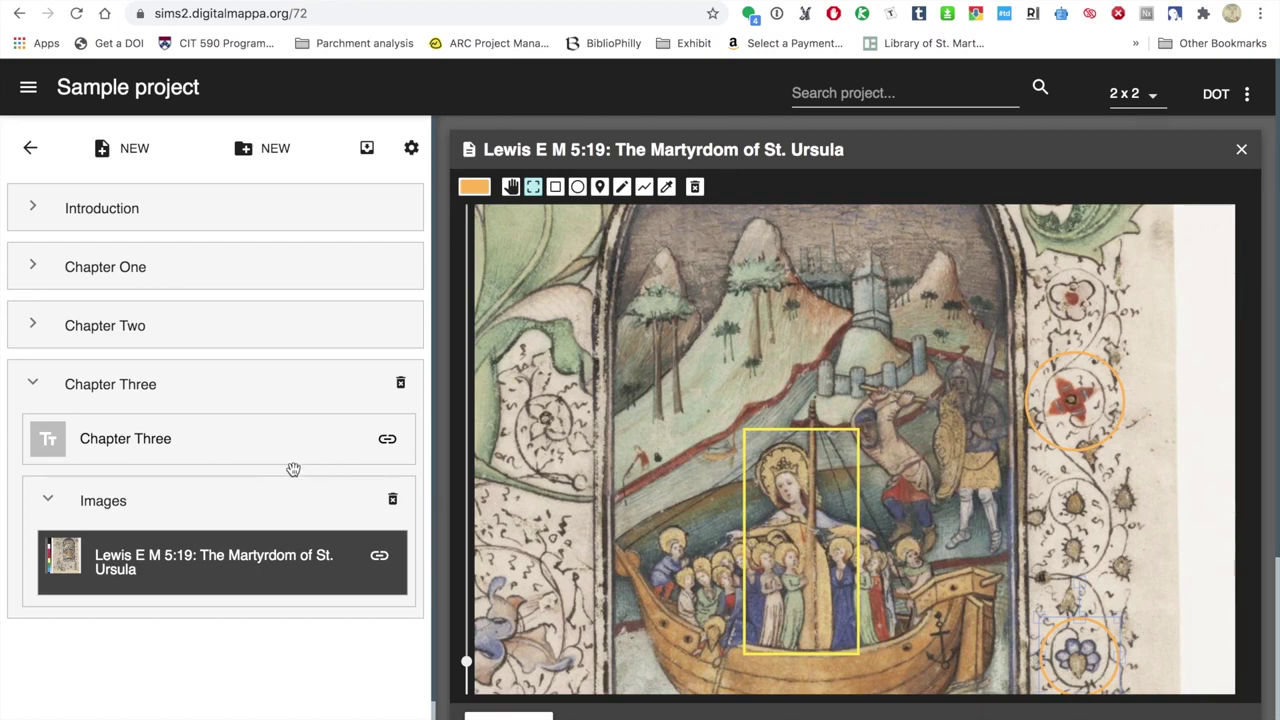
Step: Open the link window of the circular highlight around the red flower and close it again
left_click(1070, 352)
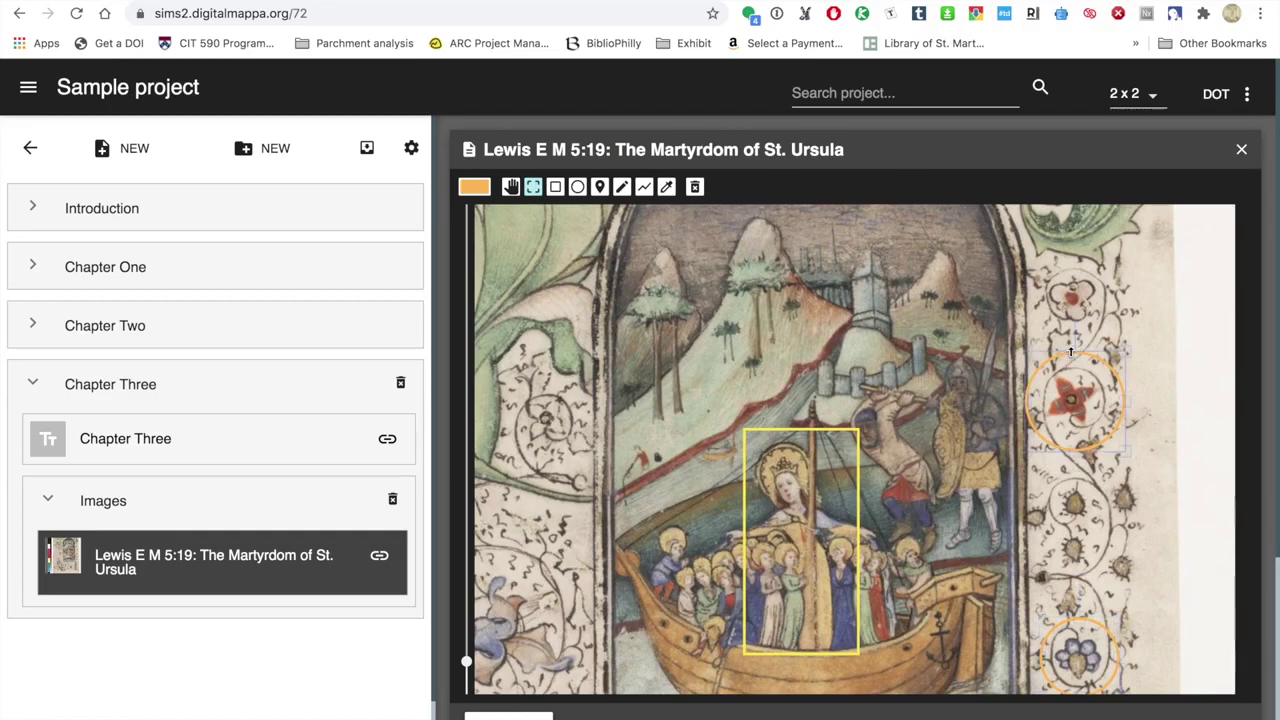
left_click(510, 186)
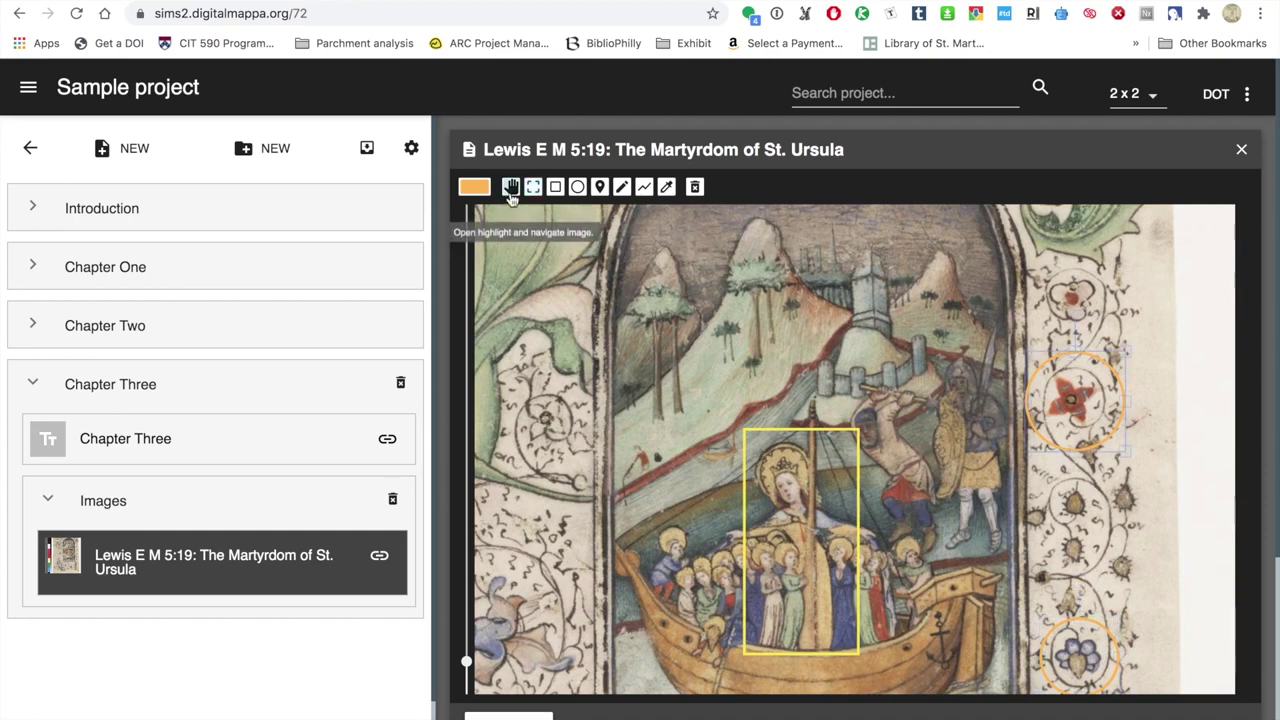
left_click(1082, 345)
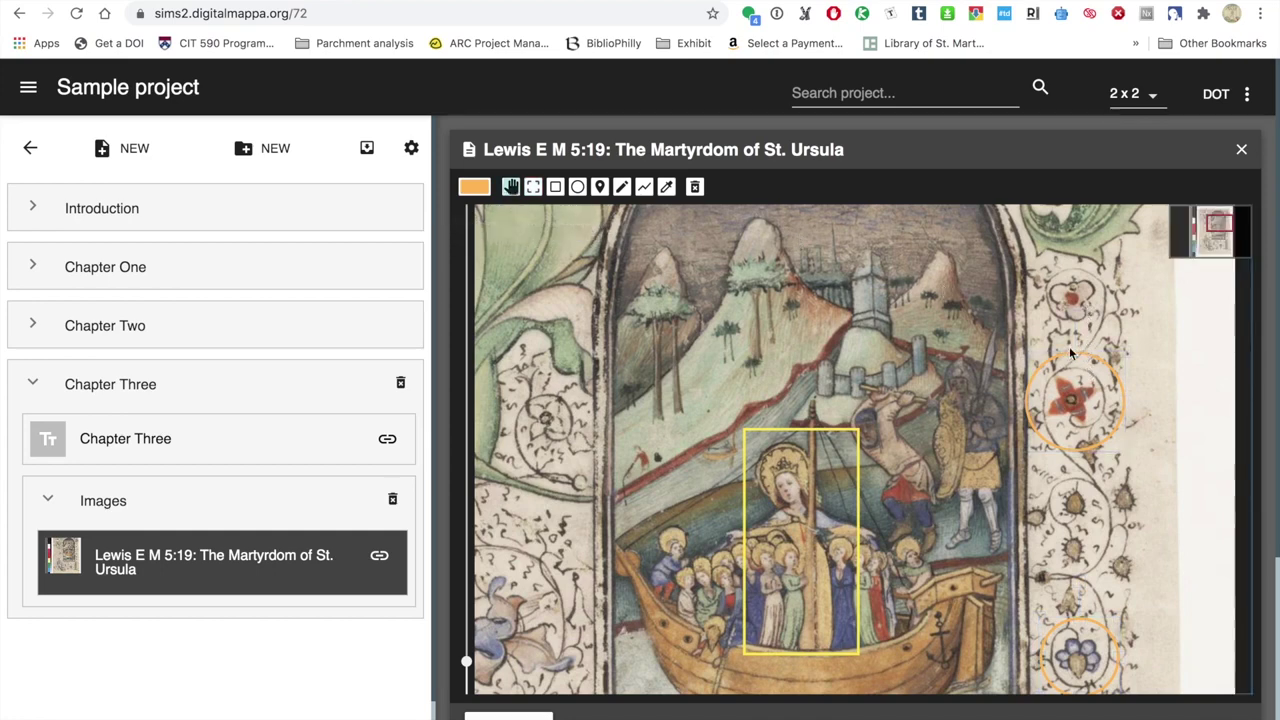
mouse_move(1070, 355)
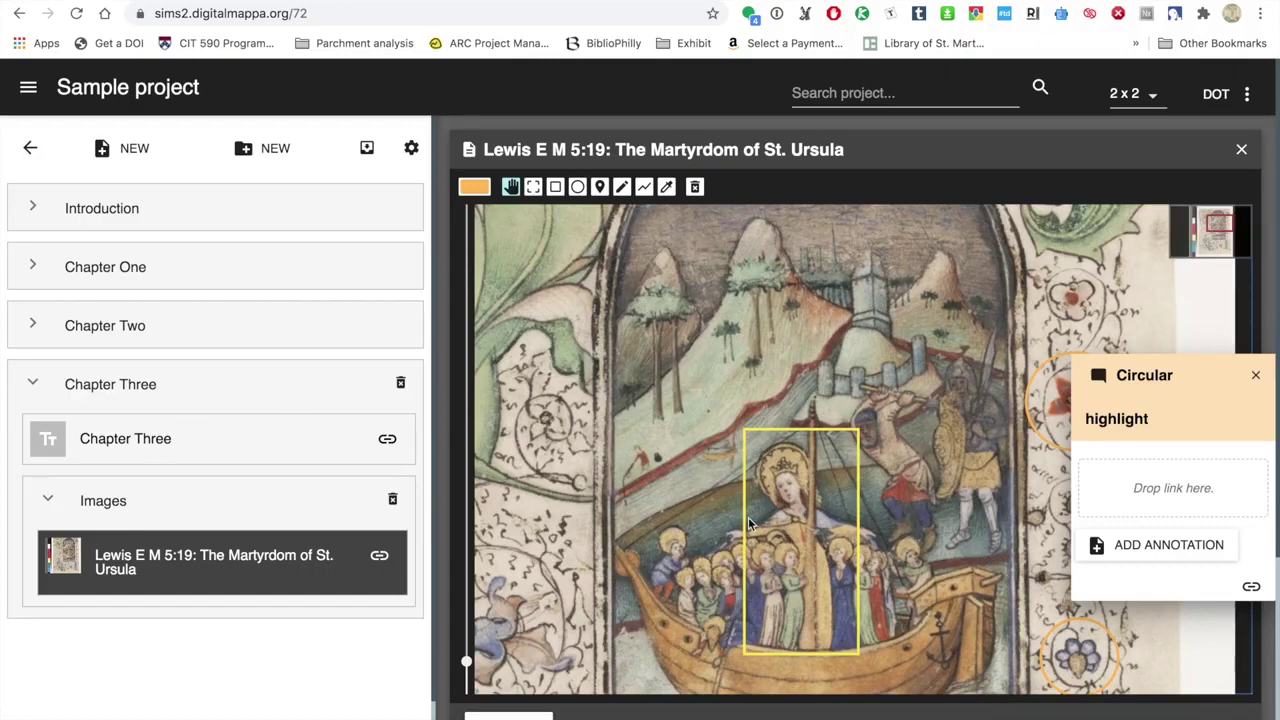
left_click(1255, 375)
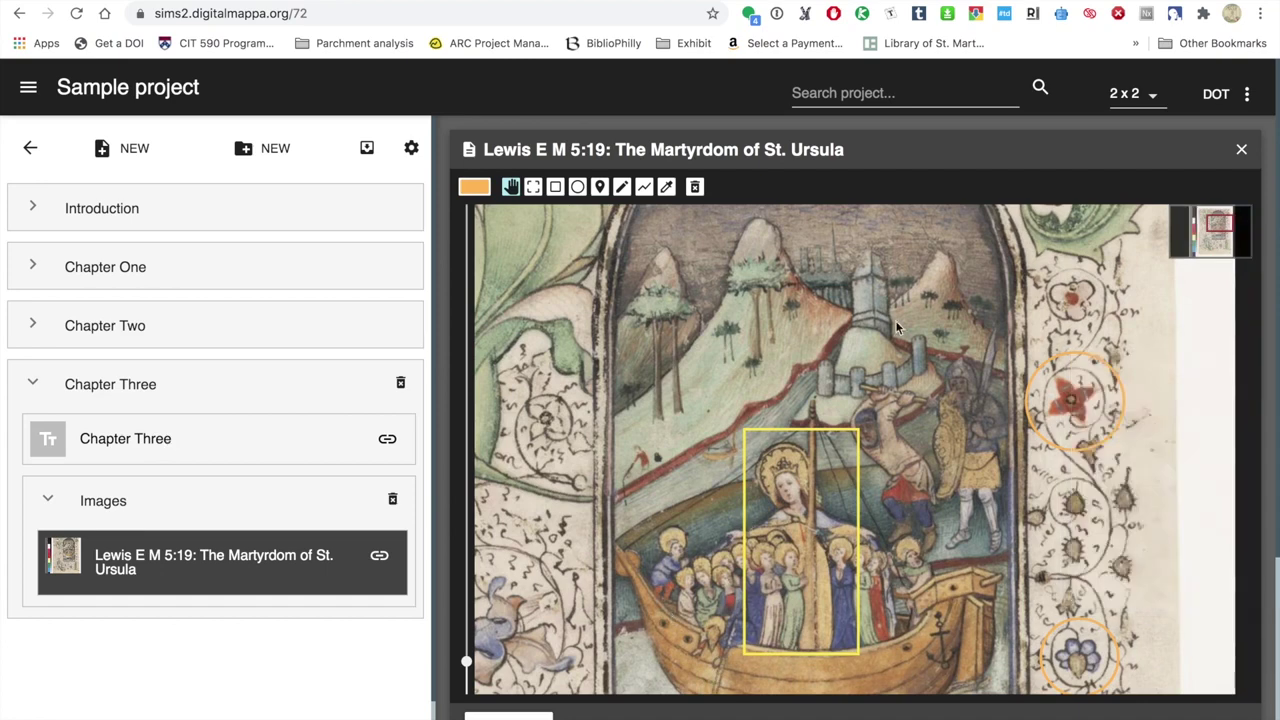
Step: Draw a magenta freehand highlight outlining the castle tower and walls behind the ship
left_click(623, 190)
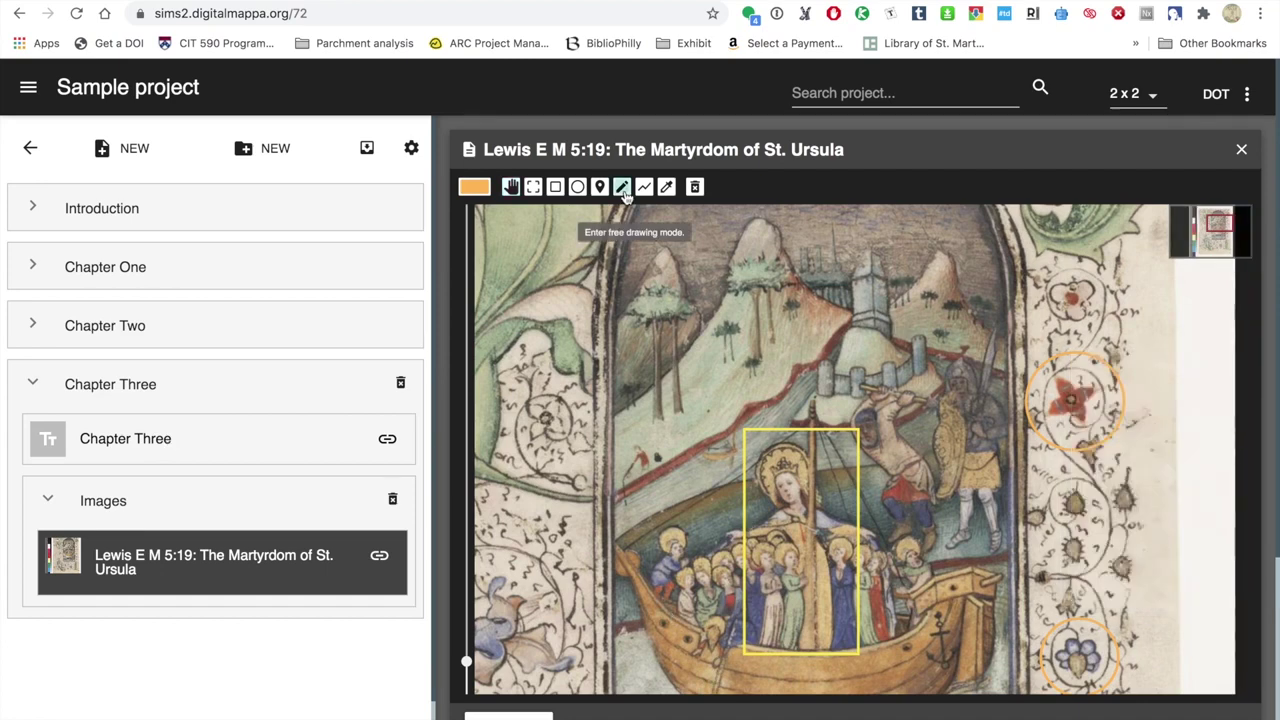
left_click(474, 187)
left_click(539, 216)
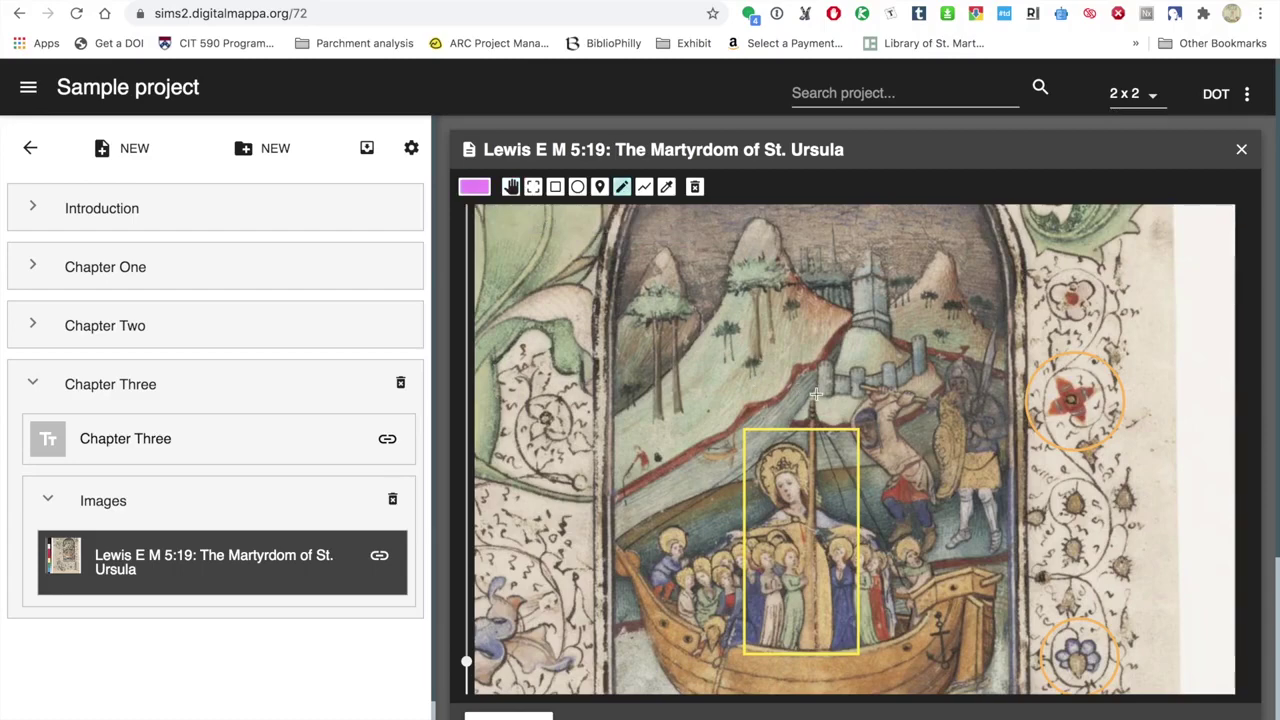
mouse_move(816, 395)
left_mouse_down()
mouse_move(891, 387)
mouse_move(925, 365)
mouse_move(919, 333)
mouse_move(902, 344)
mouse_move(868, 246)
mouse_move(817, 396)
left_mouse_up()
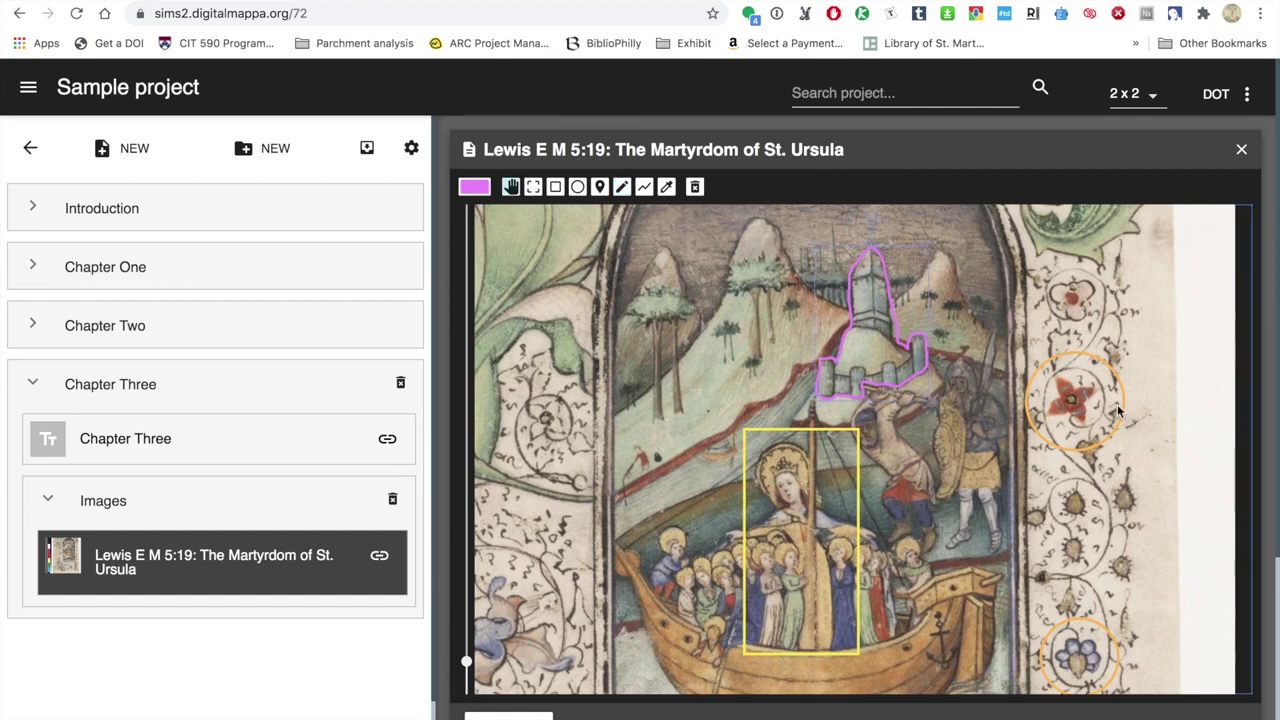
Step: Place four blue point markers at the bases of the trees on the hillside behind the ship
left_click(599, 187)
left_click(479, 189)
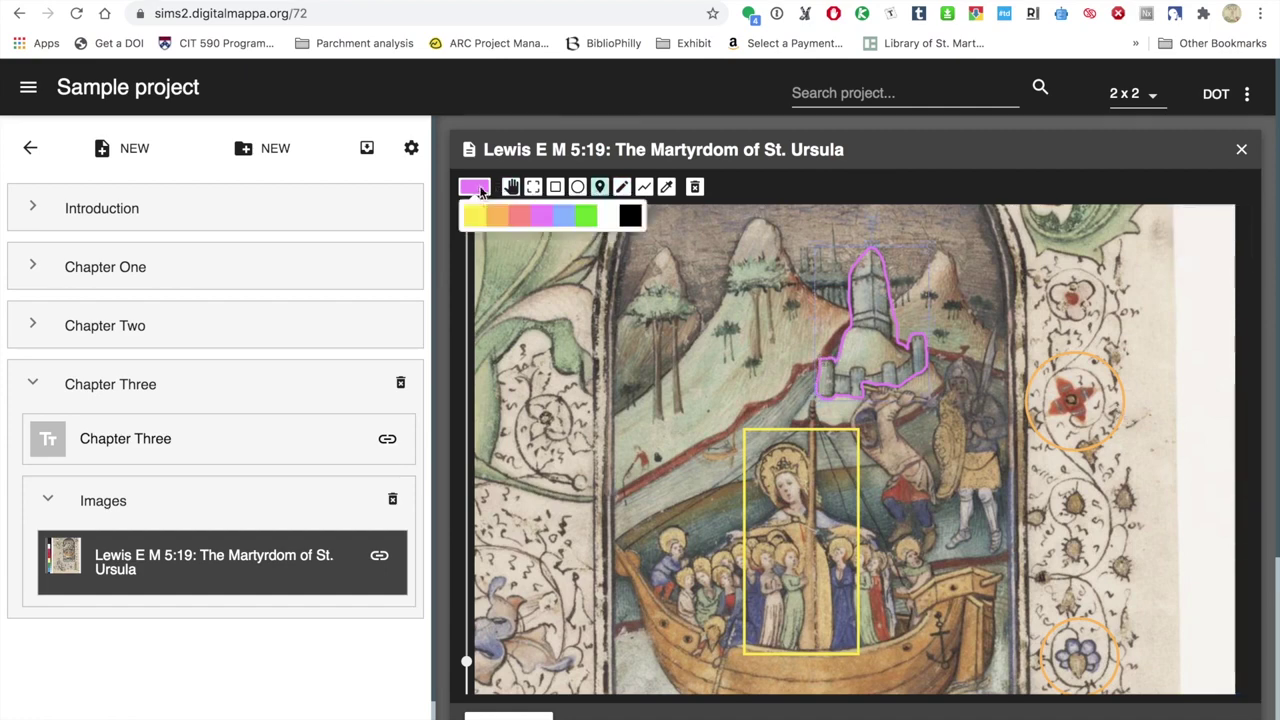
left_click(565, 218)
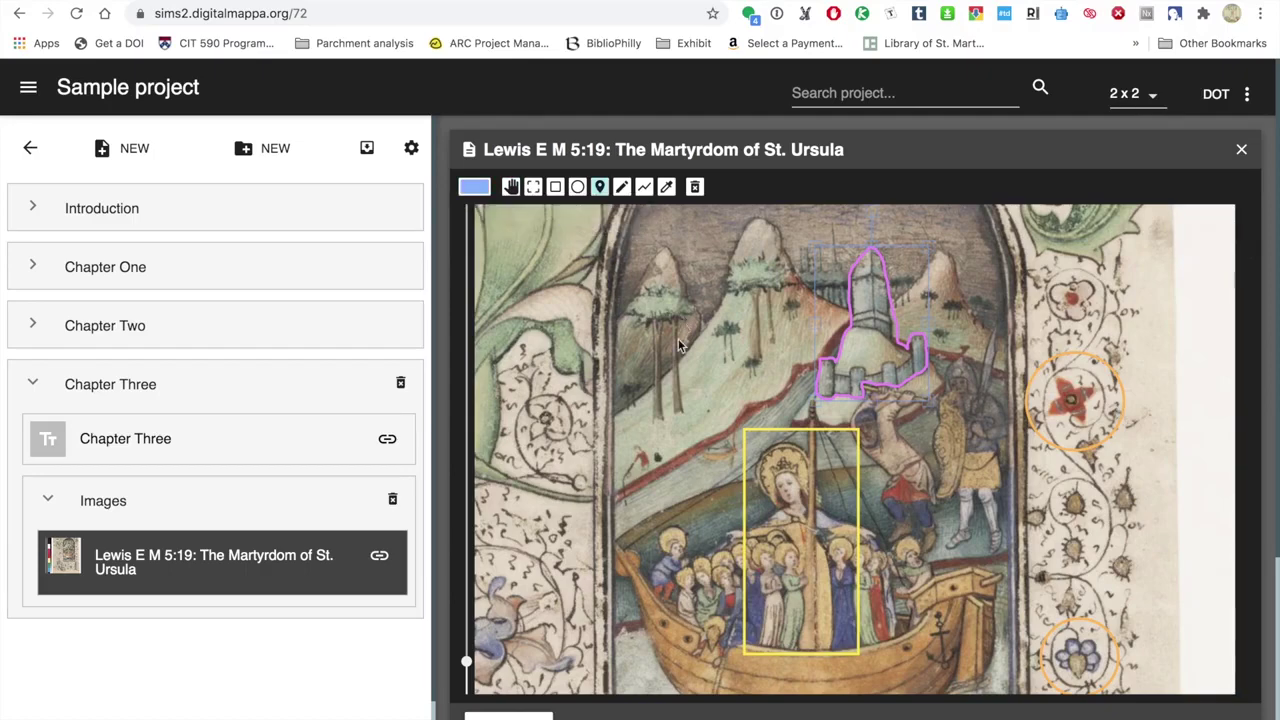
left_click(656, 418)
left_click(599, 187)
left_click(677, 408)
left_click(599, 187)
left_click(723, 361)
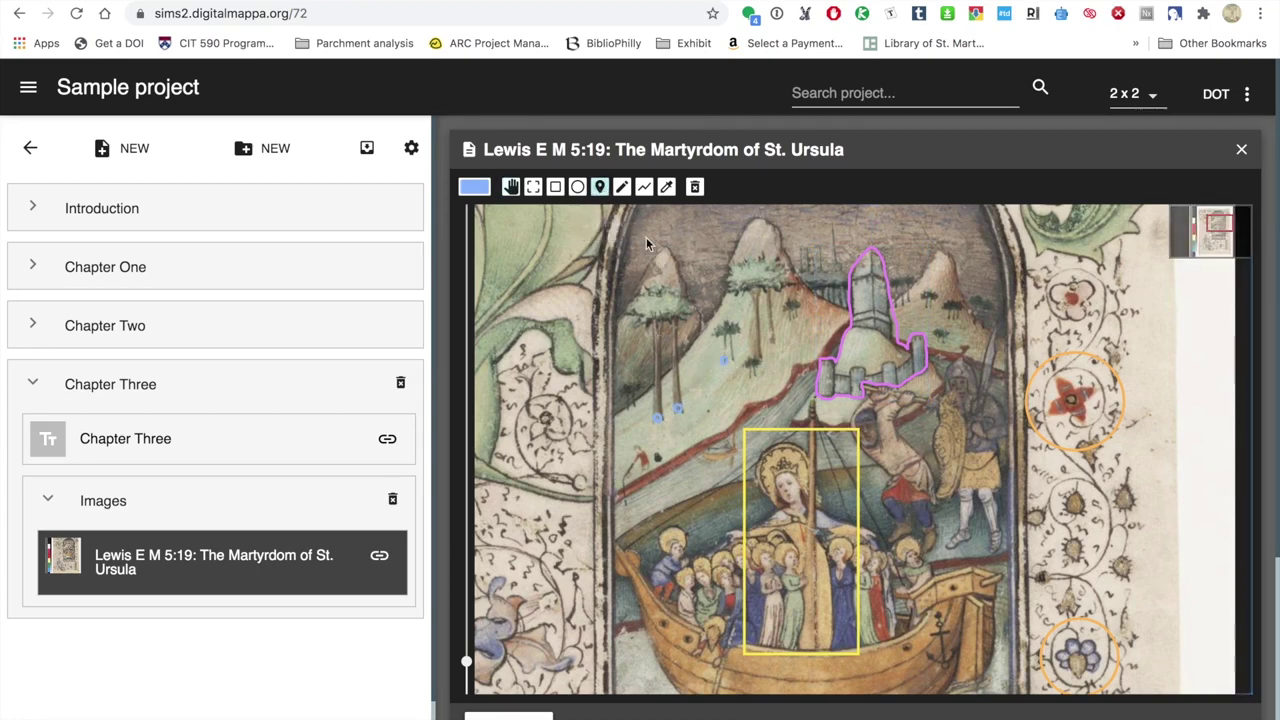
left_click(599, 187)
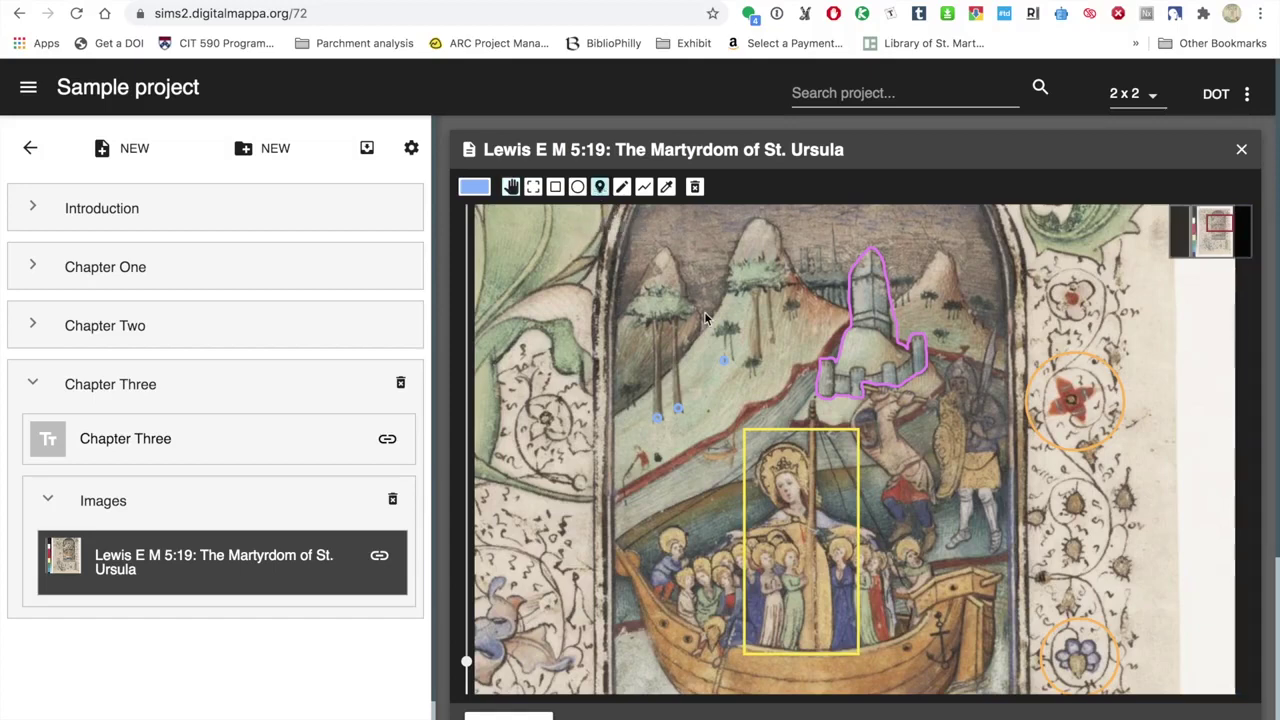
left_click(736, 360)
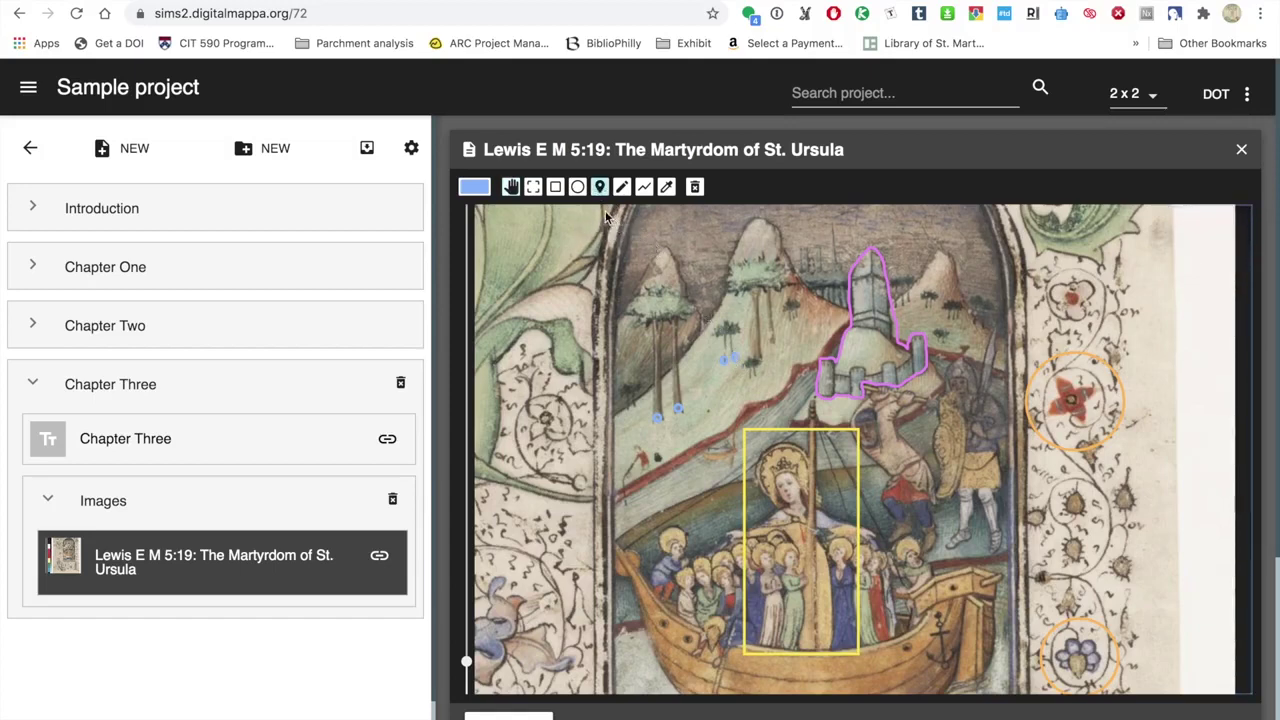
left_click(578, 189)
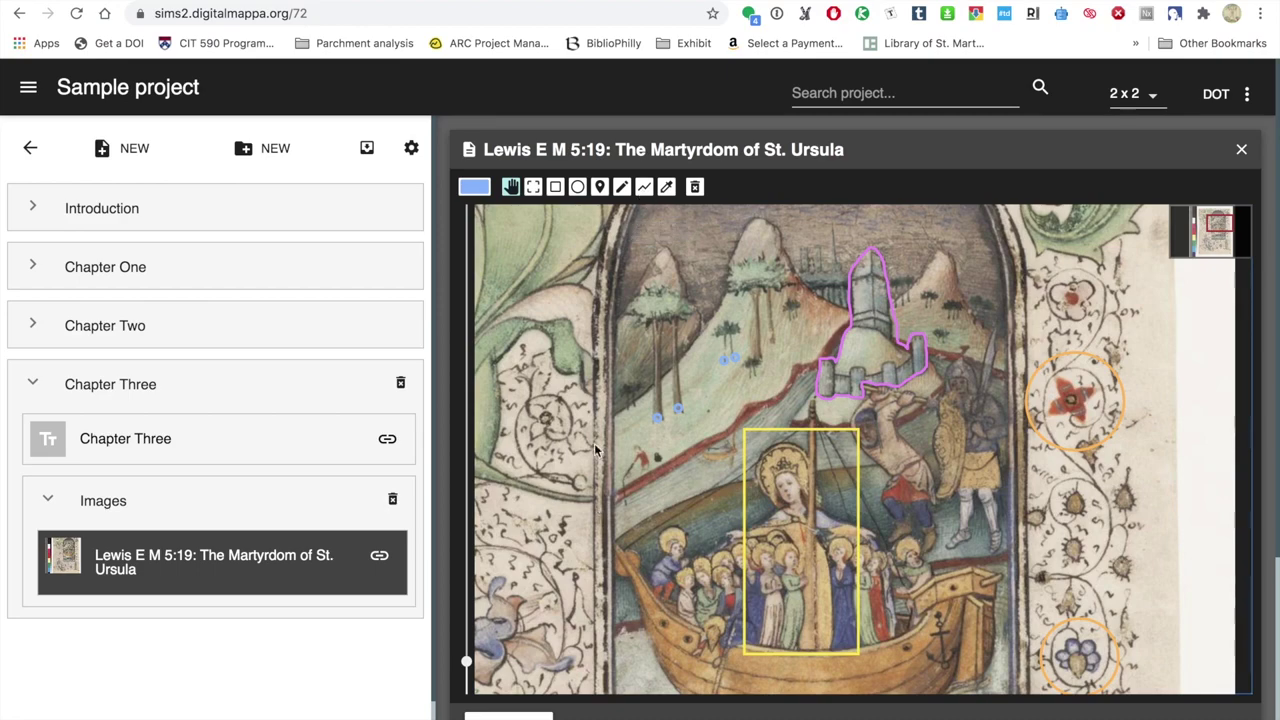
left_click_drag(600, 603, 598, 213)
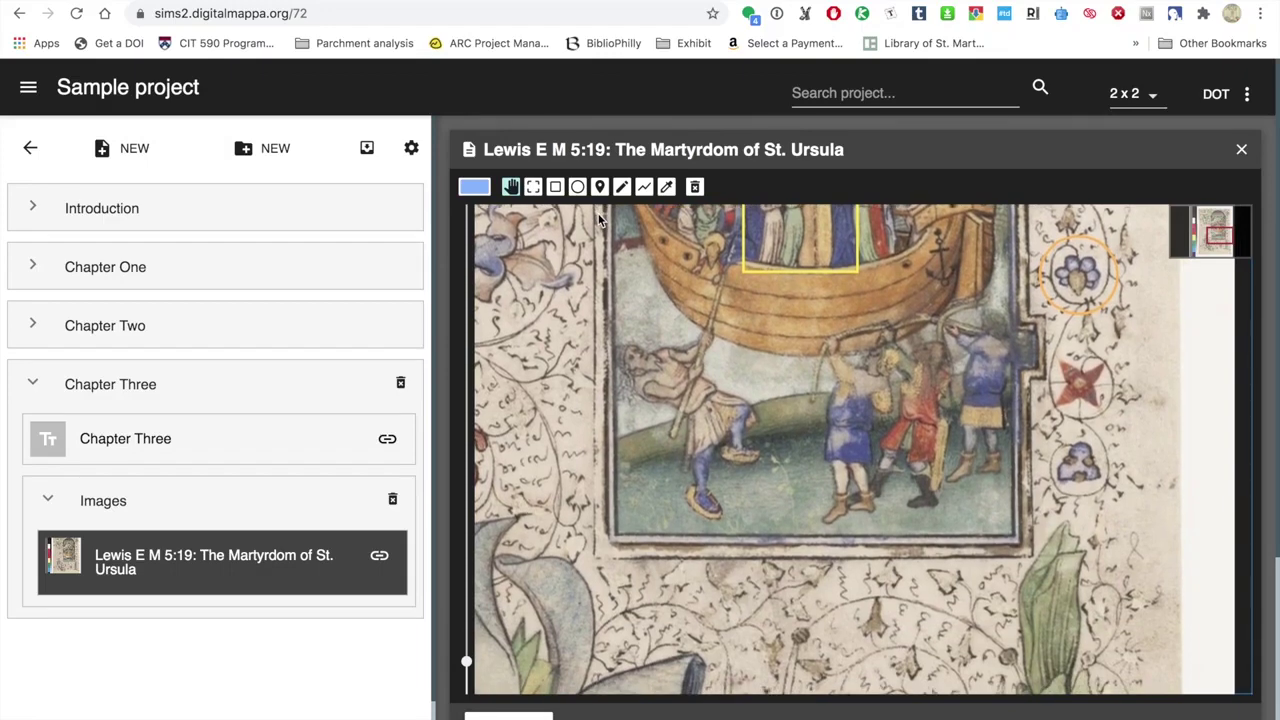
left_click_drag(545, 275, 549, 416)
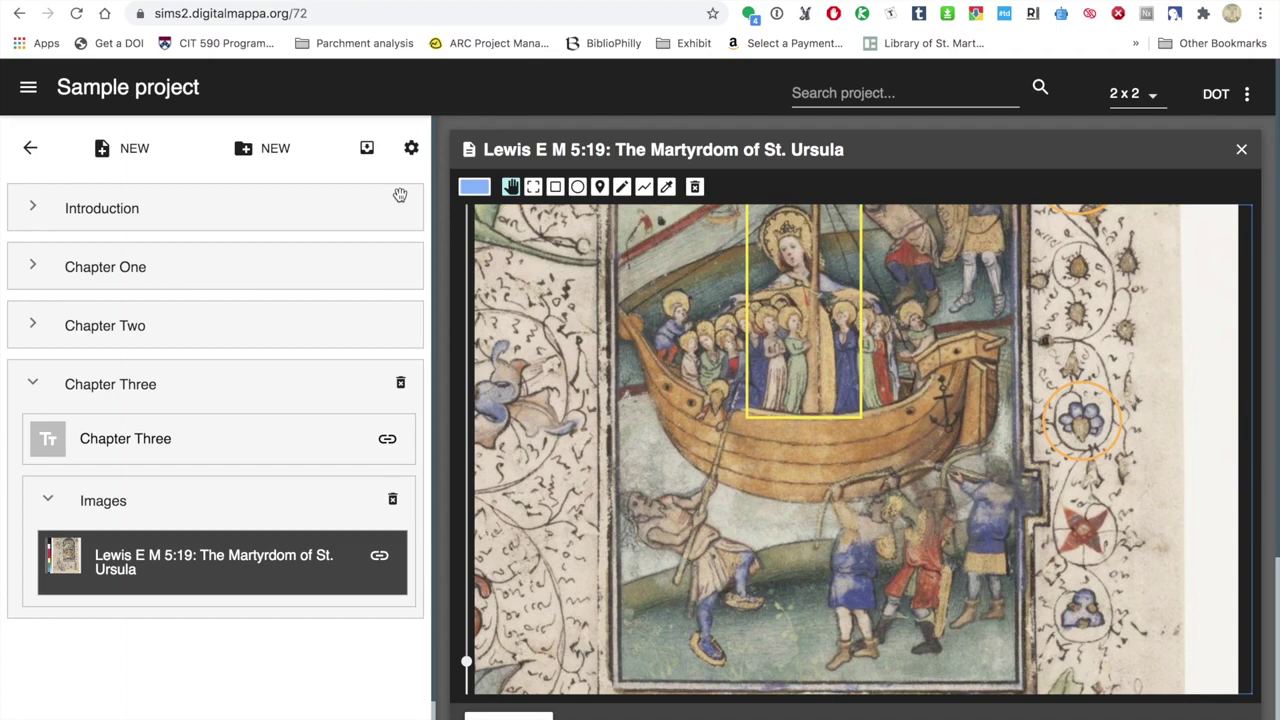
Step: View the BiblioPhilly Book of Hours page, then load openn.library.upenn.edu in place of the Wikipedia Saint Ursula article
key("ctrl+Tab")
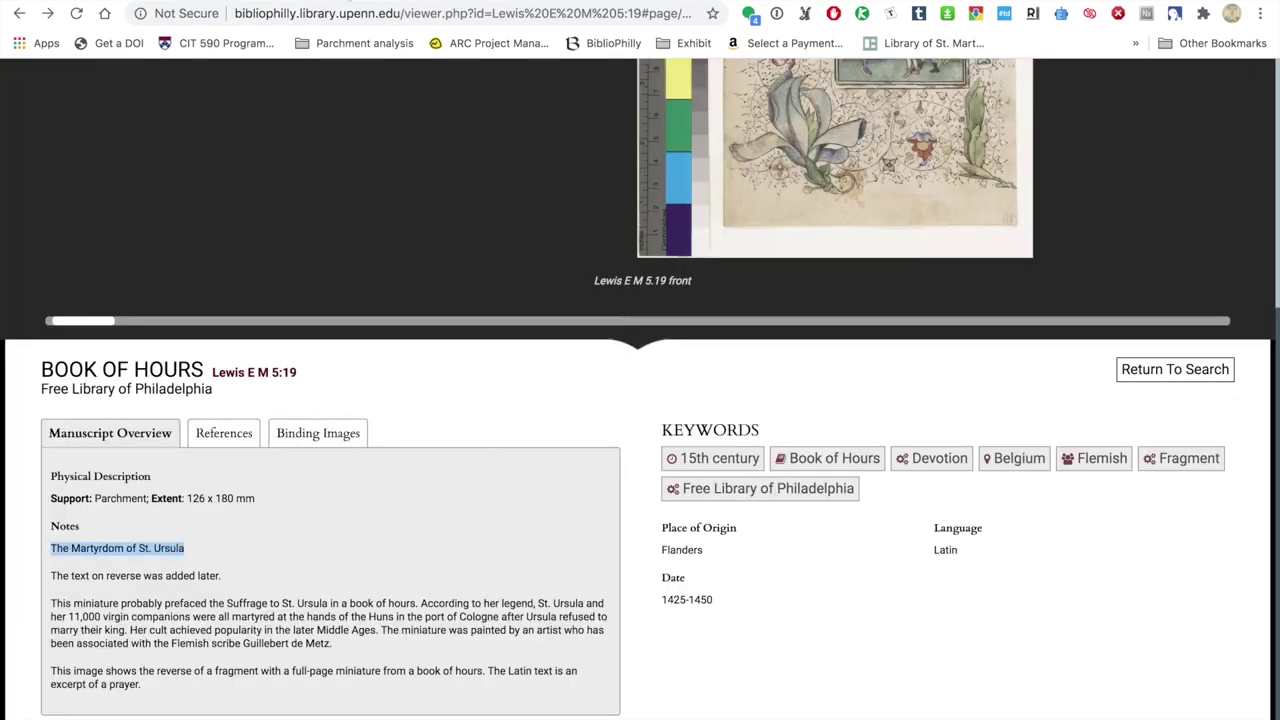
scroll(337, 320, "up", 4)
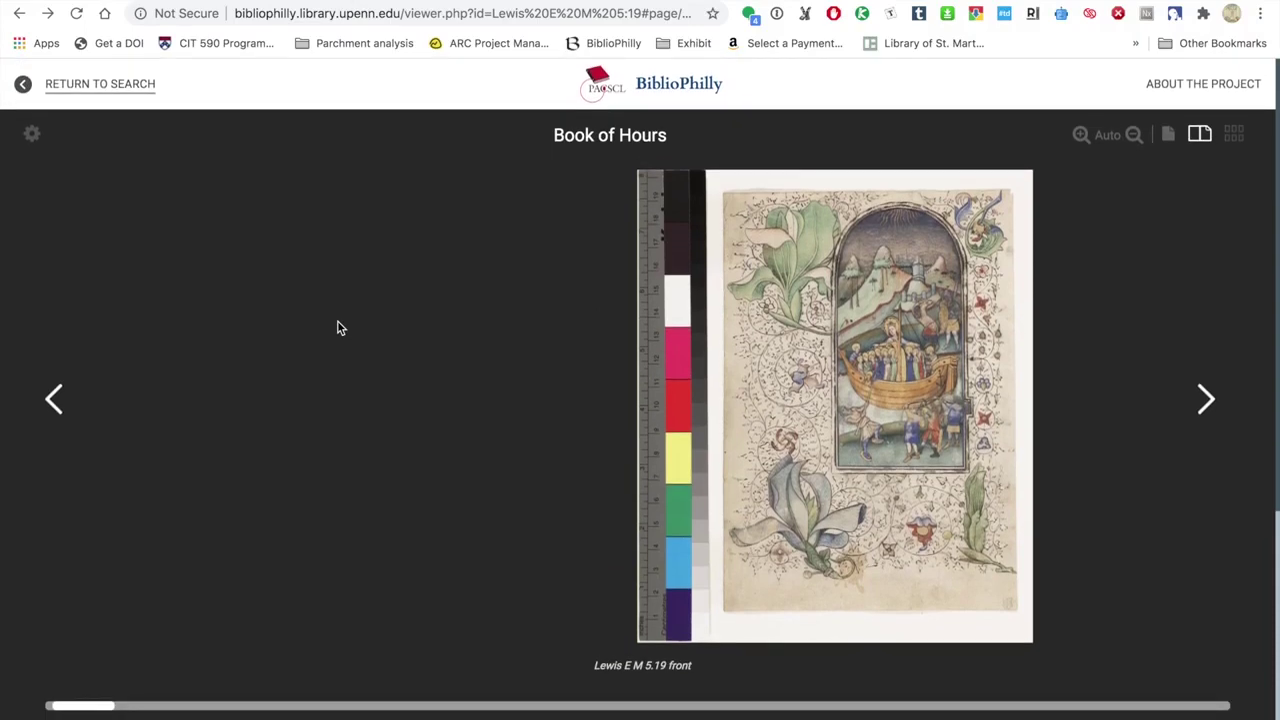
left_click(68, 88)
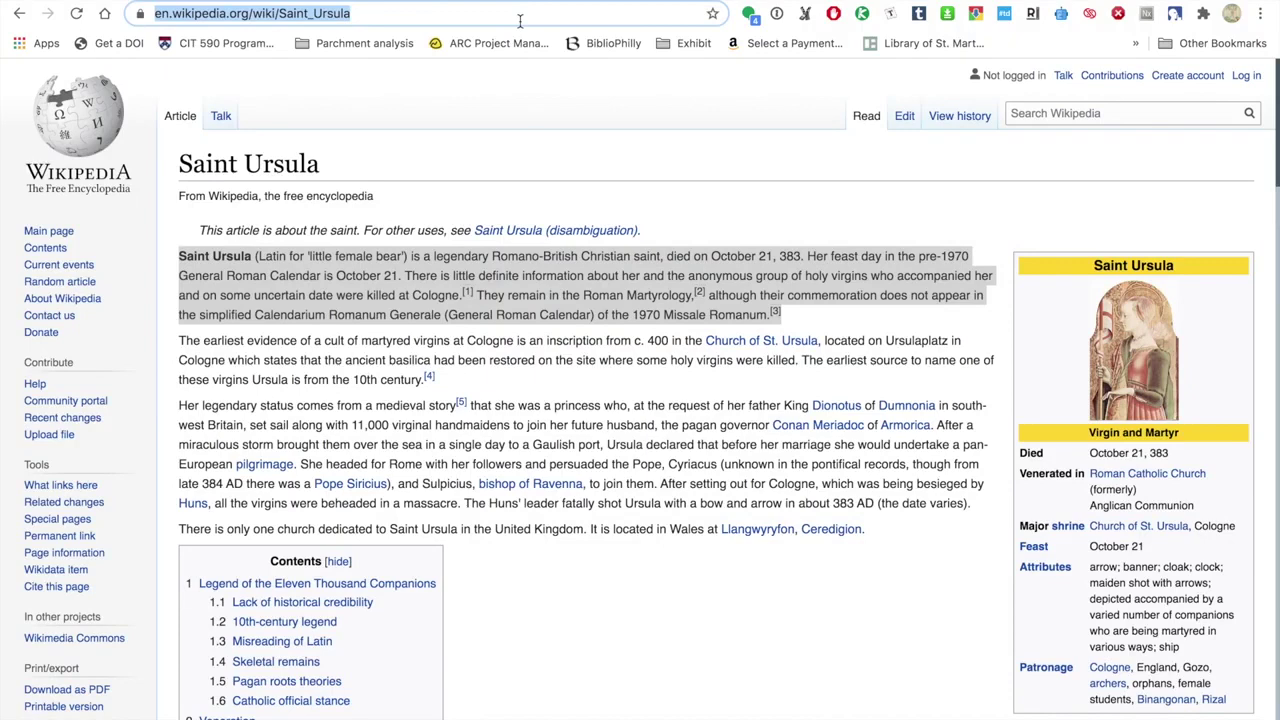
type("openn.library.upenn.edu")
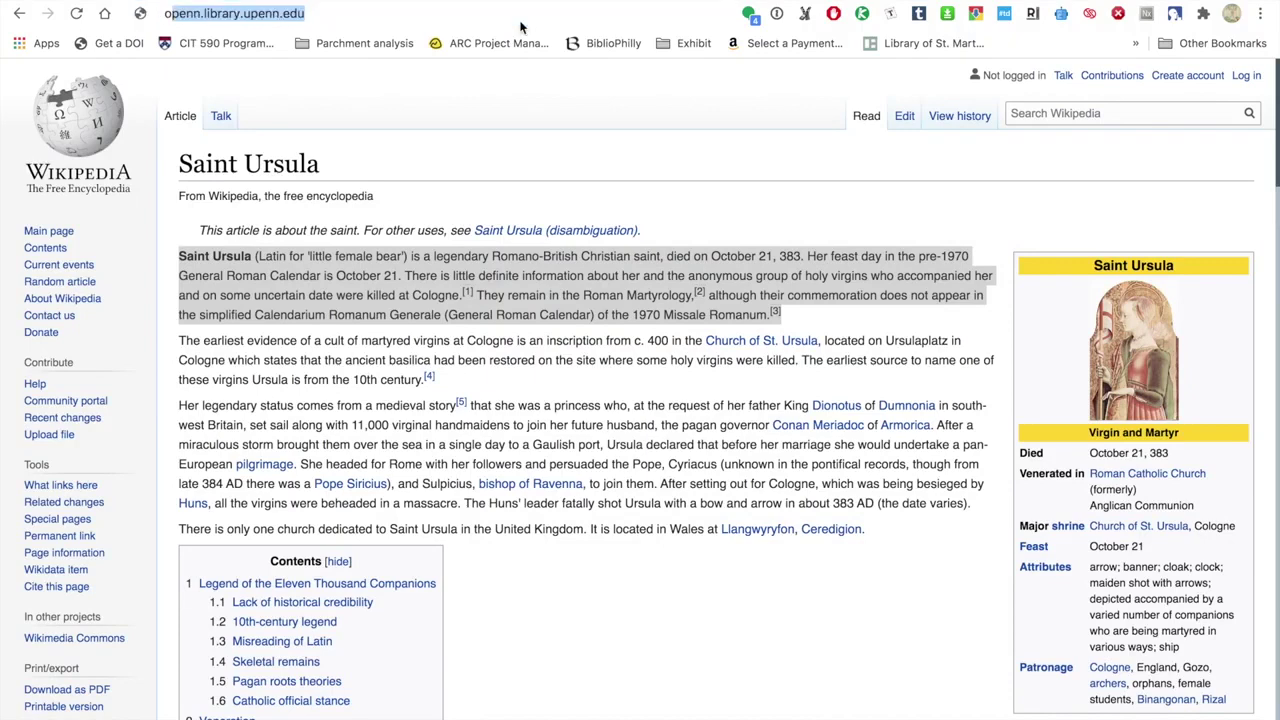
key("Return")
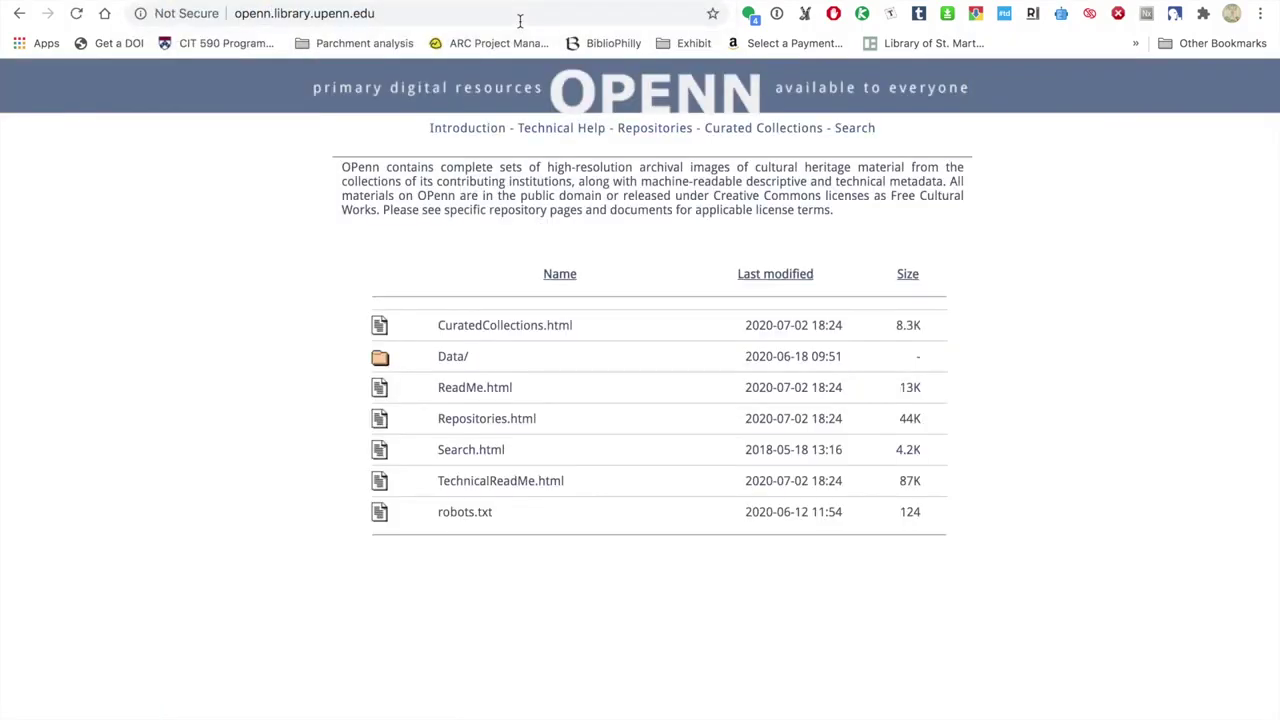
left_click(232, 13)
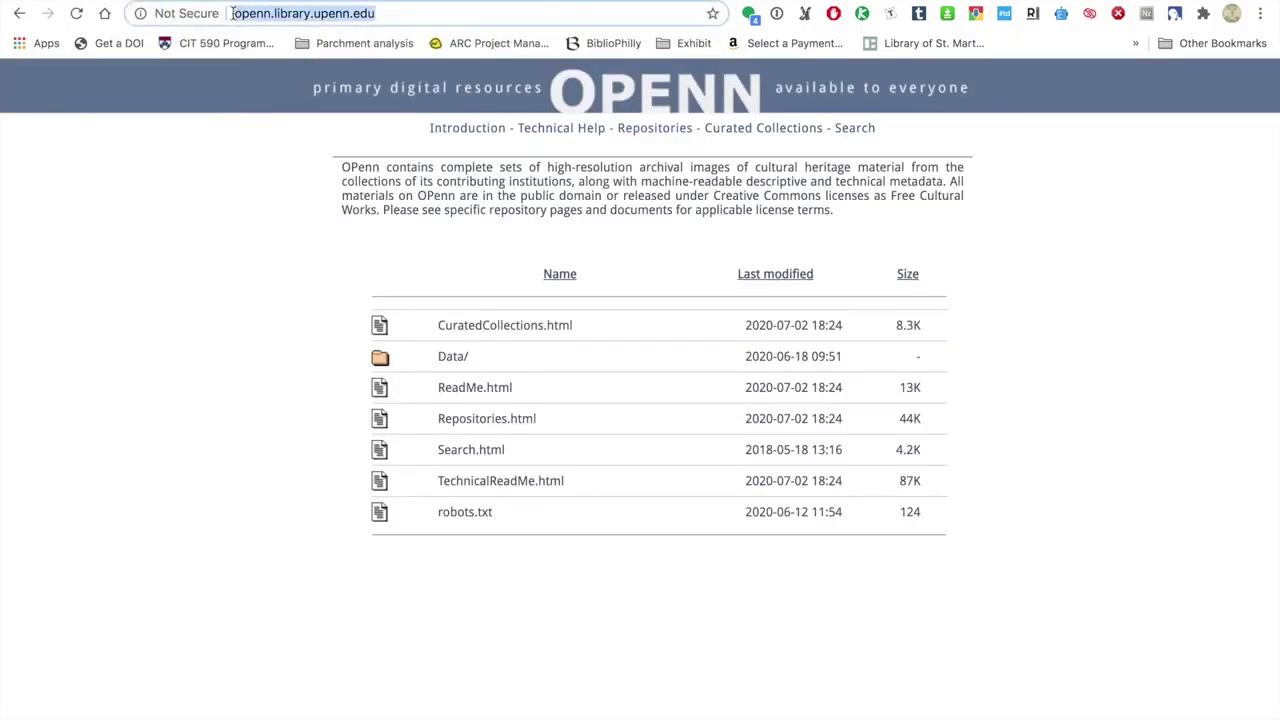
left_click(232, 13)
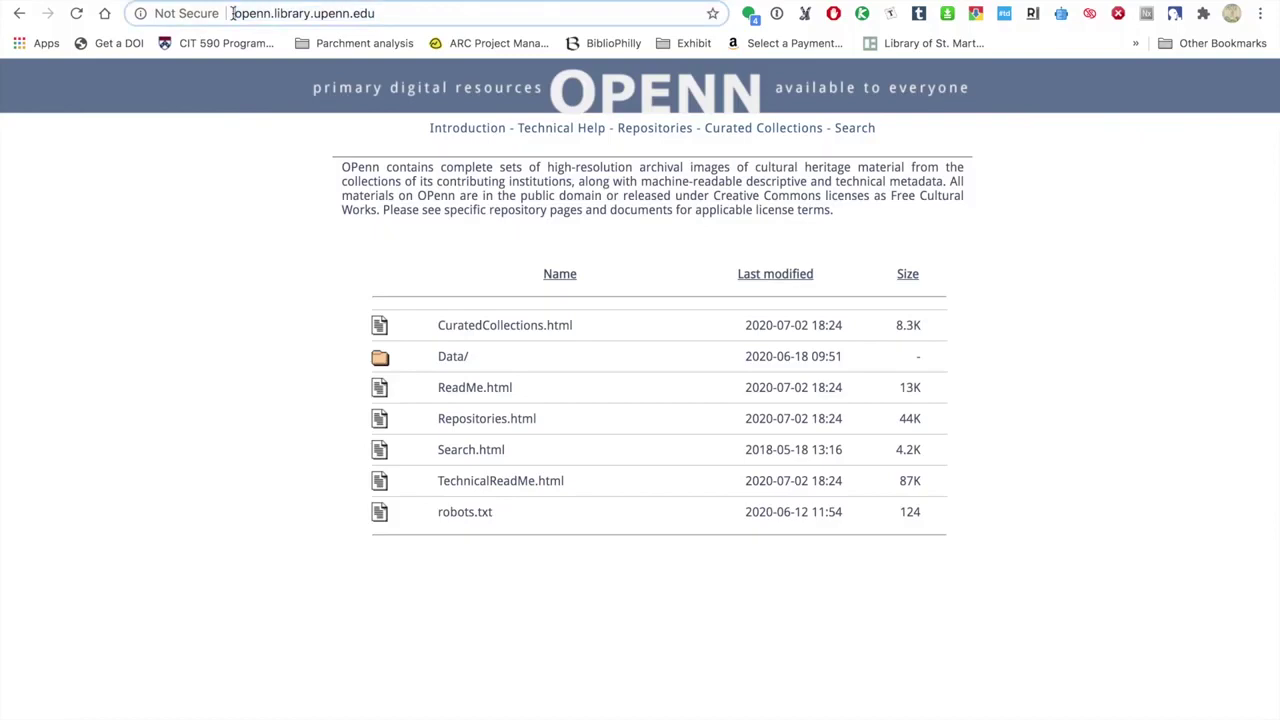
type("http")
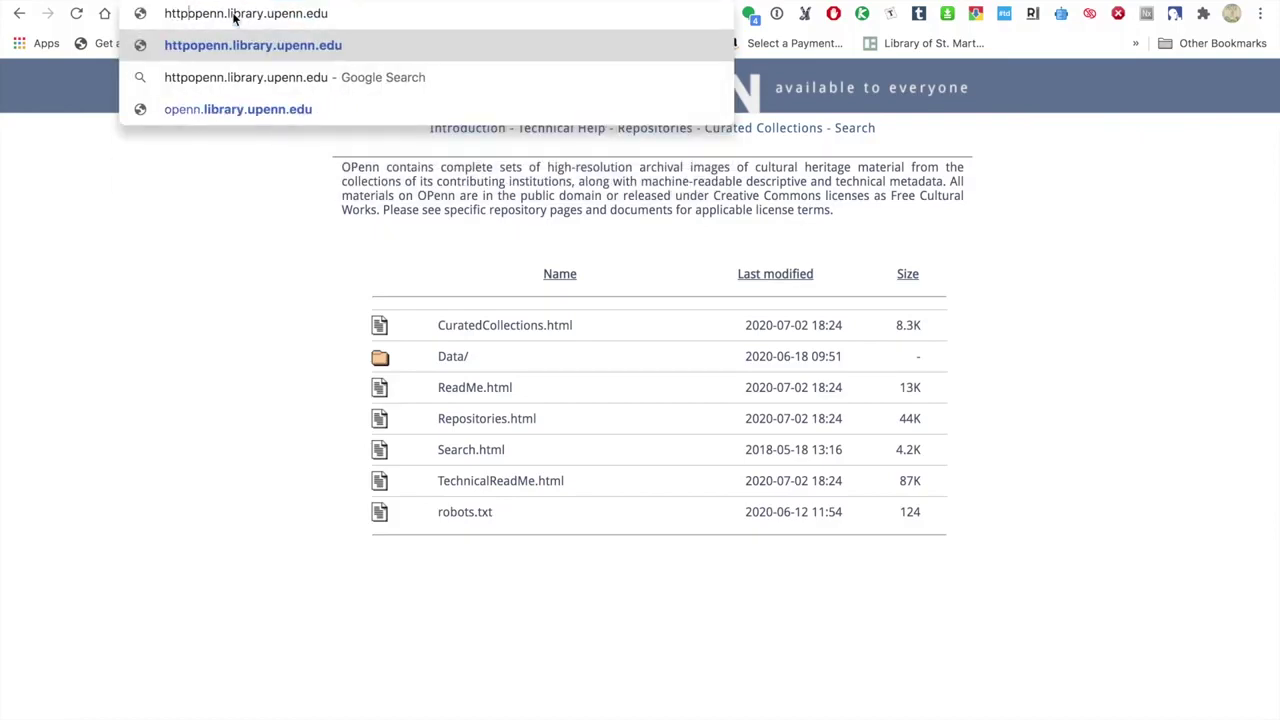
type("s://")
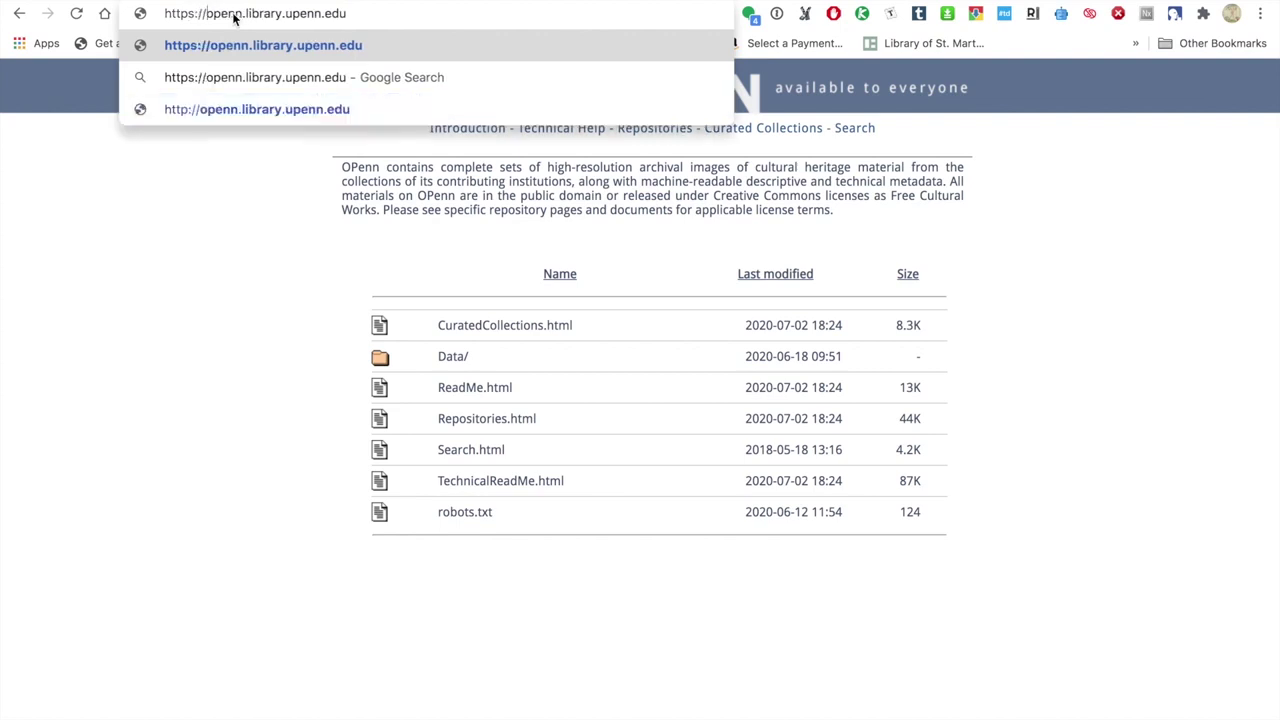
key("Return")
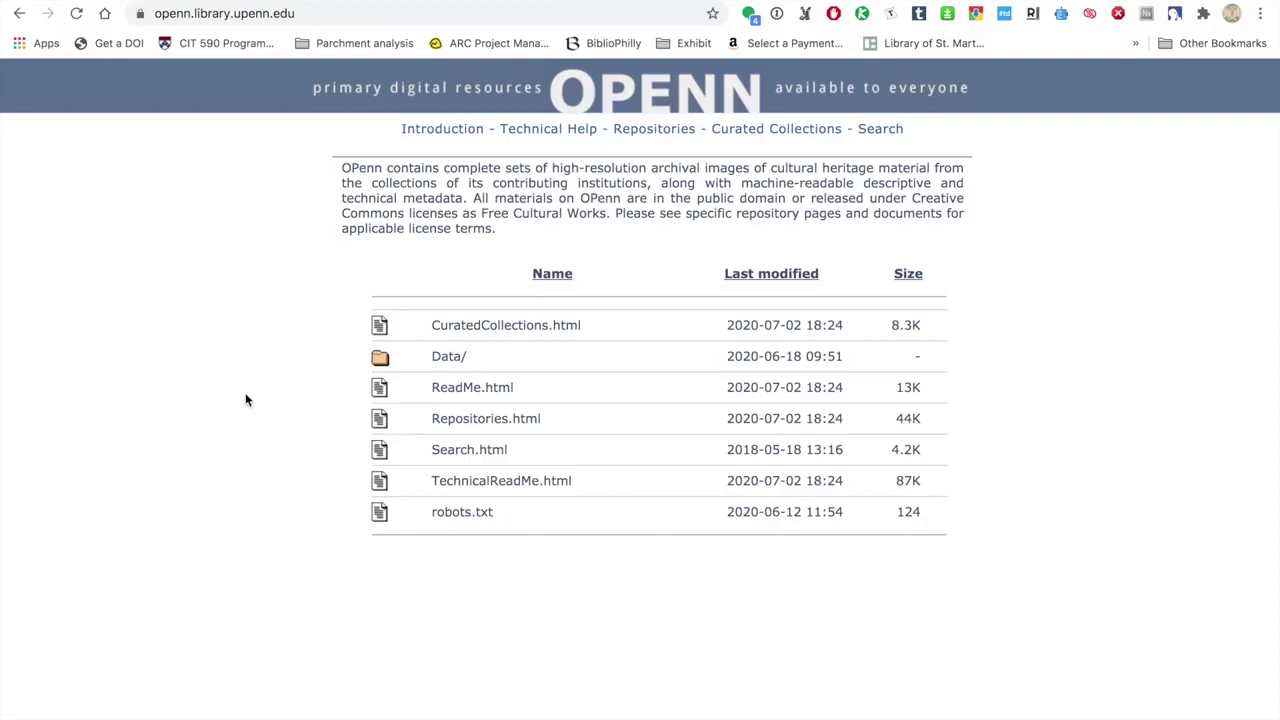
Step: Browse OPenn's curated collections and open the Bibliotheca Philadelphiensis collection
left_click(513, 328)
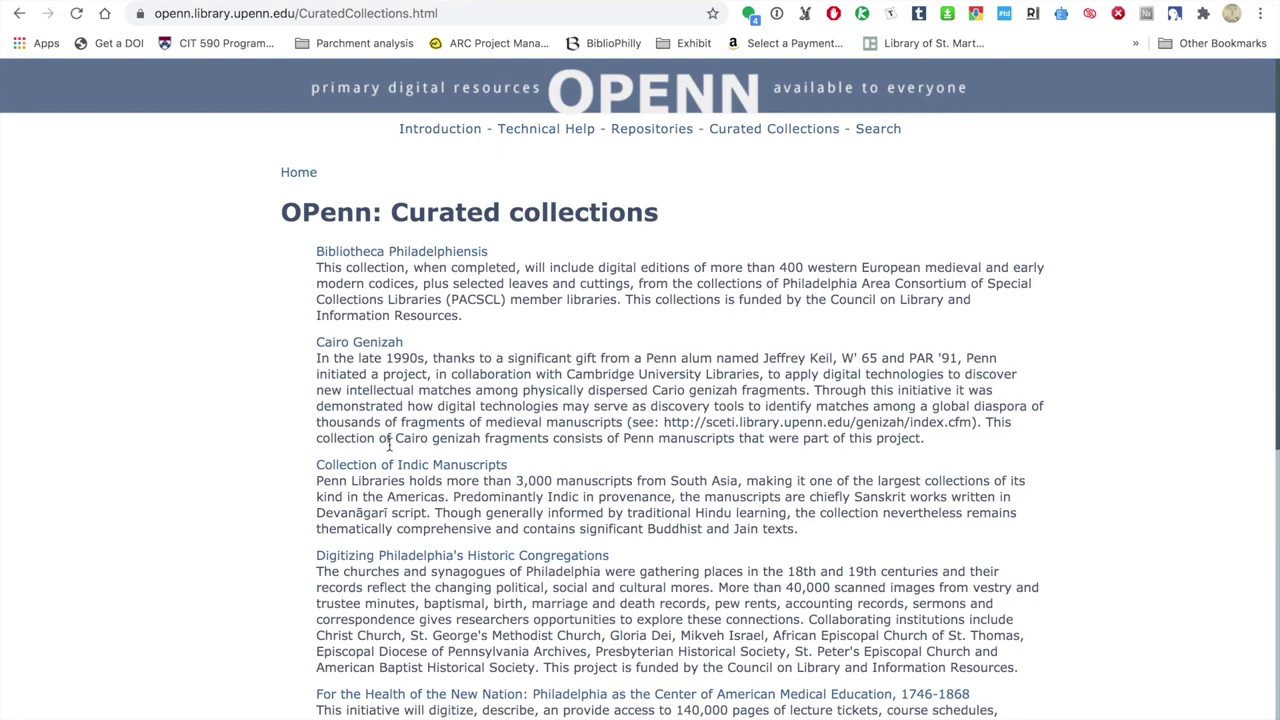
scroll(428, 470, "down", 4)
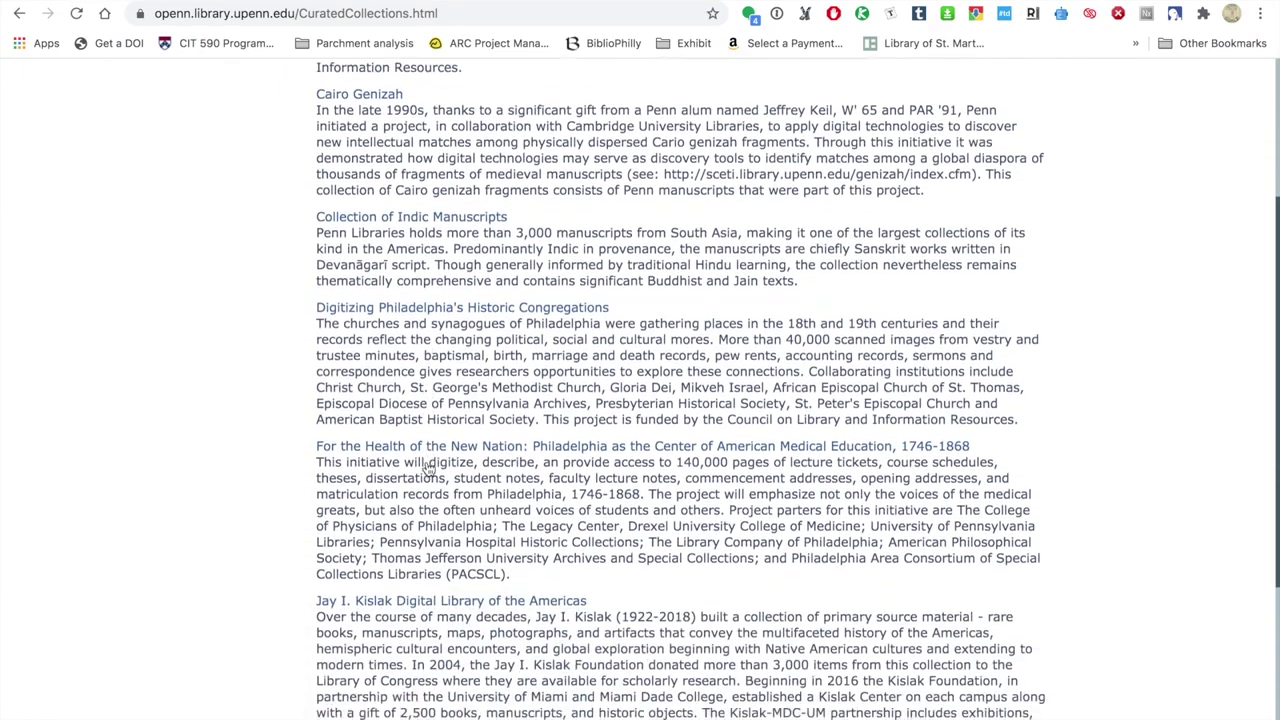
scroll(222, 544, "down", 3)
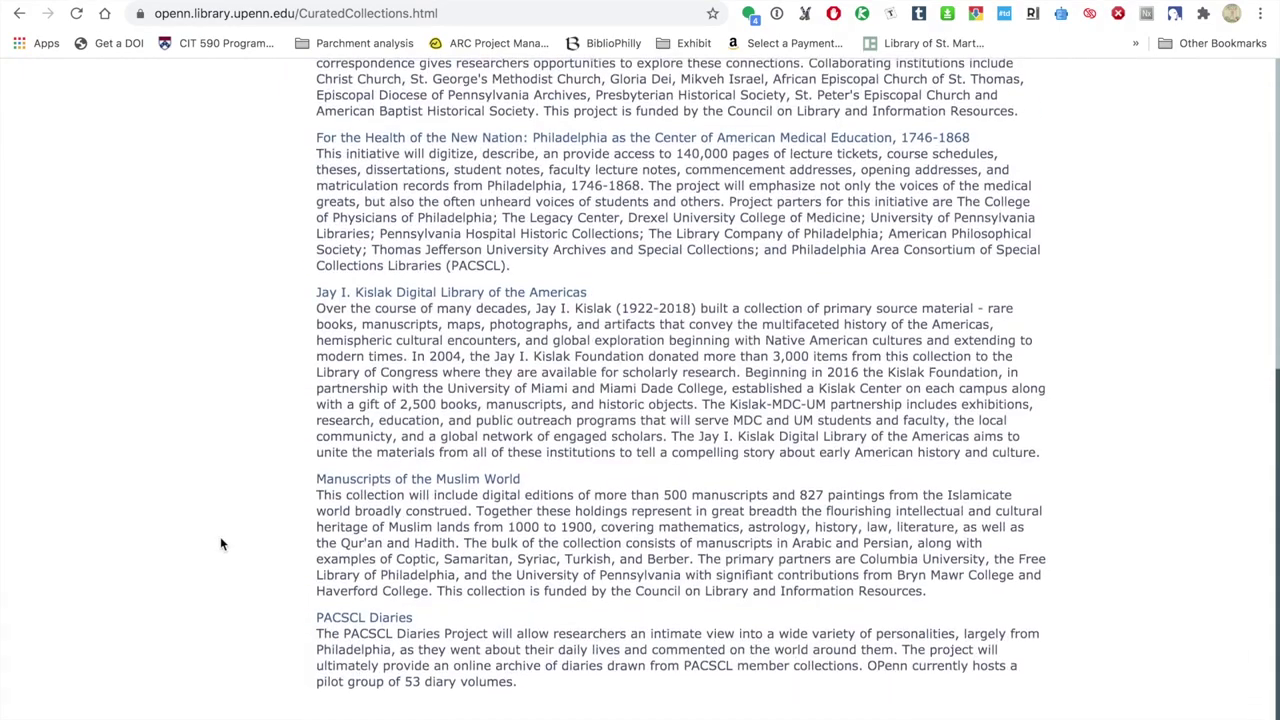
scroll(222, 544, "up", 7)
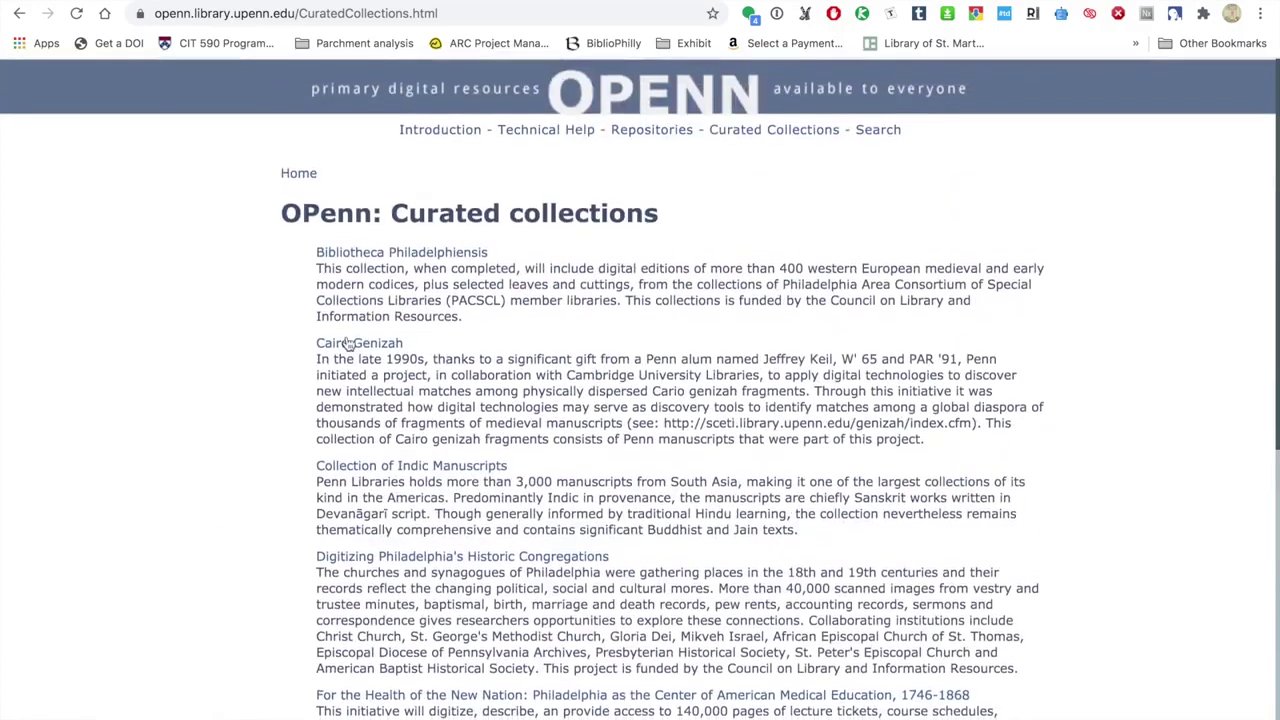
left_click(388, 253)
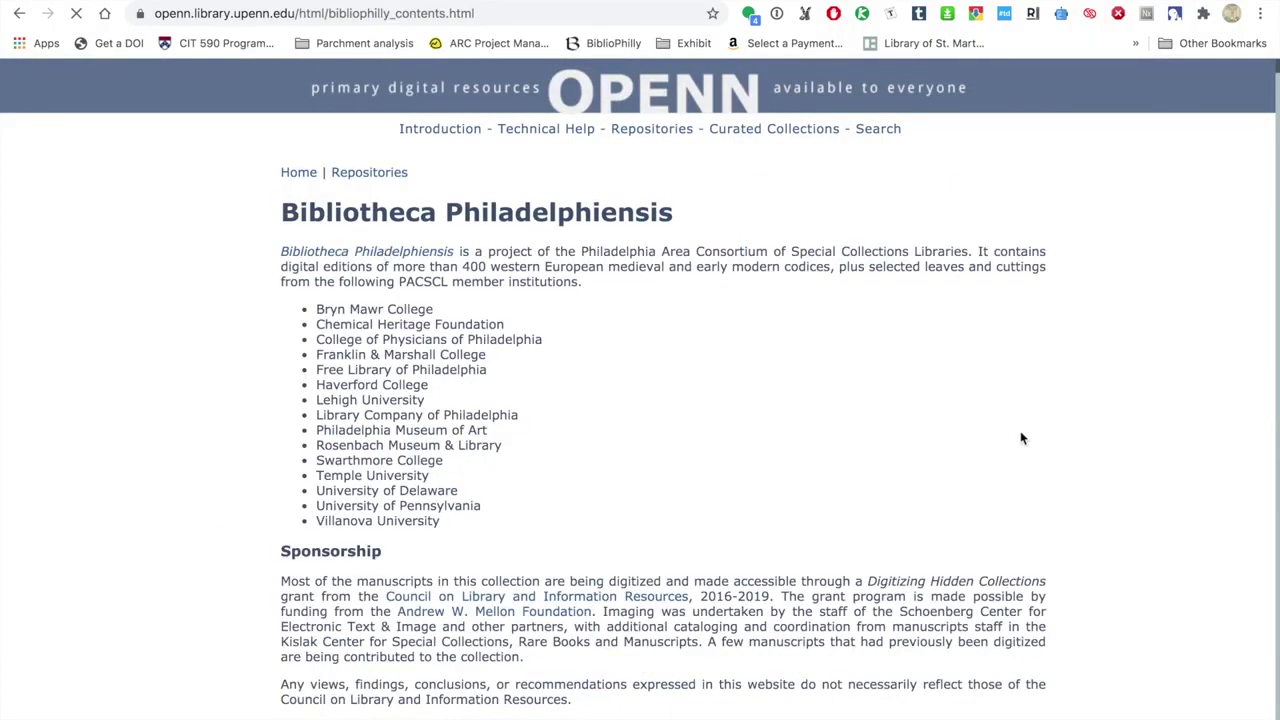
Step: Browse the Bibliotheca Philadelphiensis page to its document list and open the Bryn Mawr College manuscript MS 2, De regimine principum
scroll(1032, 446, "down", 6)
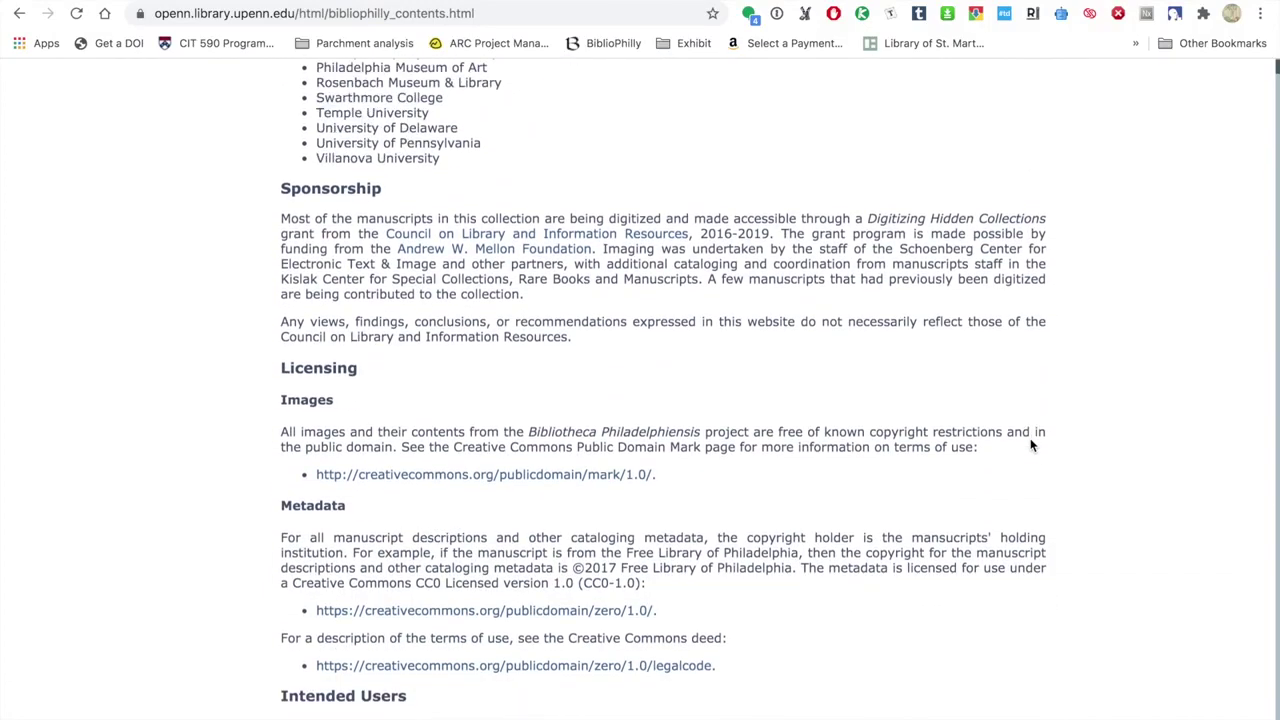
scroll(1032, 446, "down", 3)
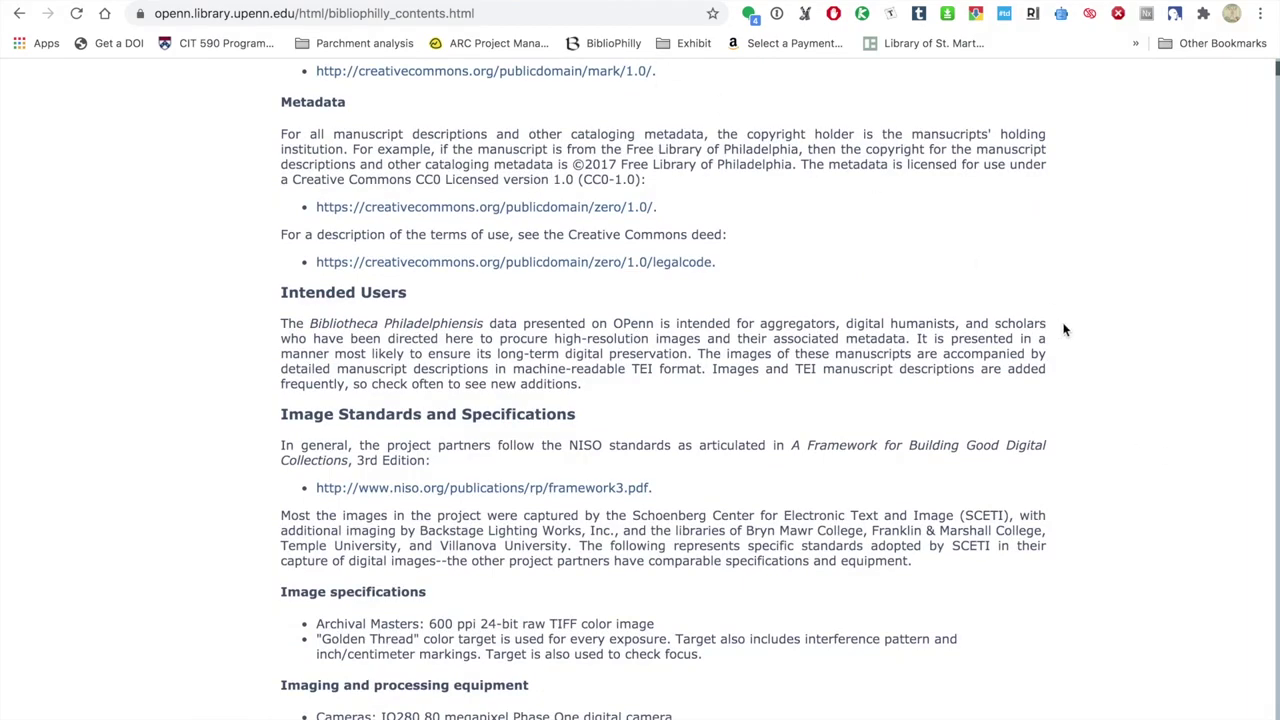
scroll(1064, 330, "down", 10)
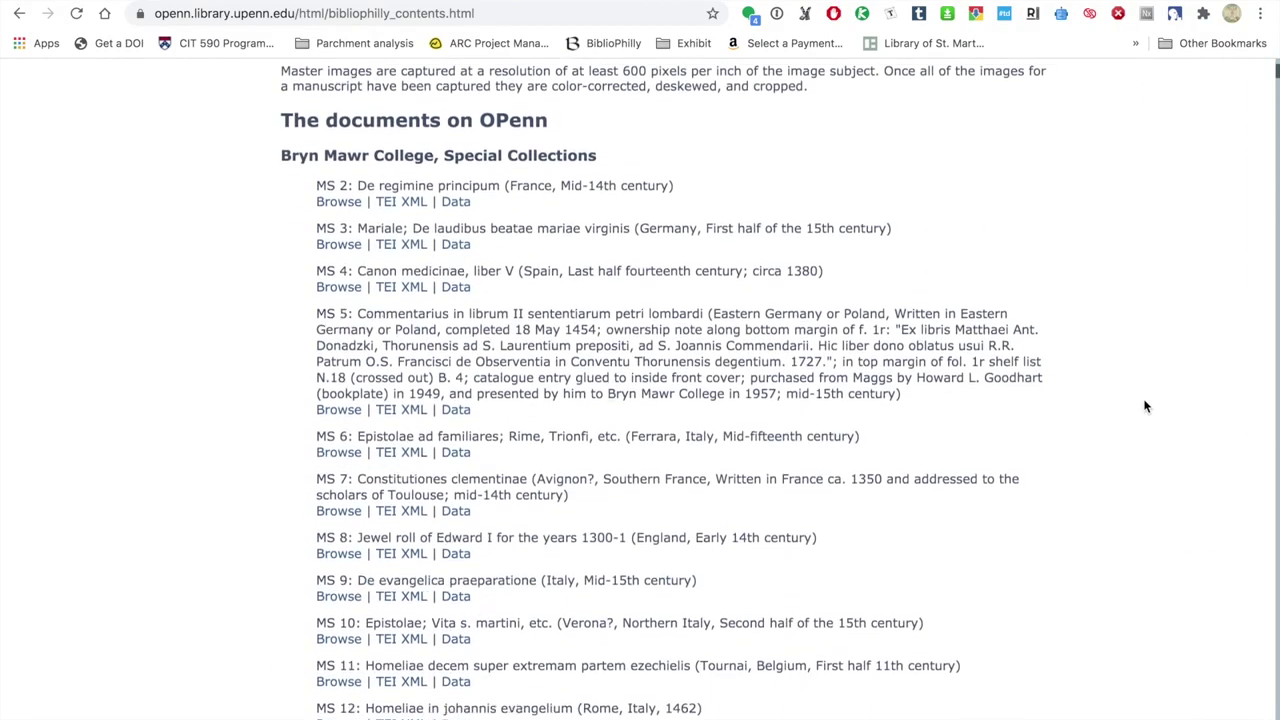
scroll(1146, 406, "down", 1)
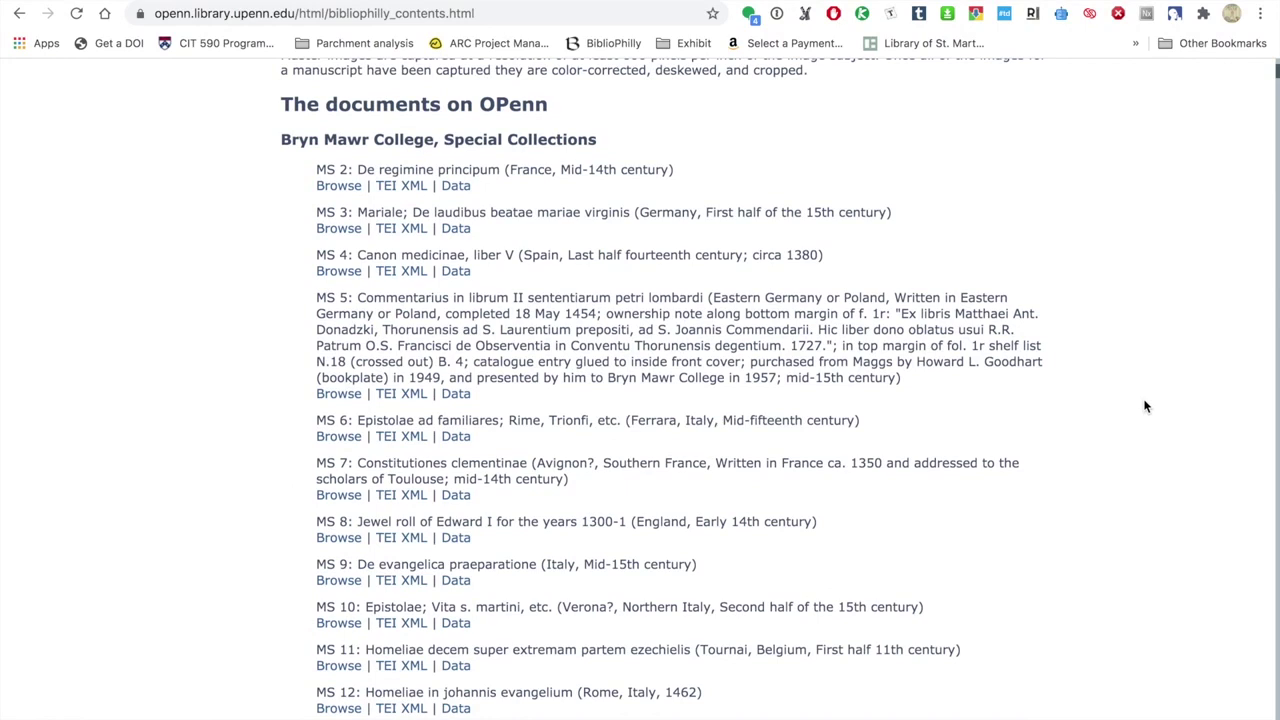
left_click(339, 186)
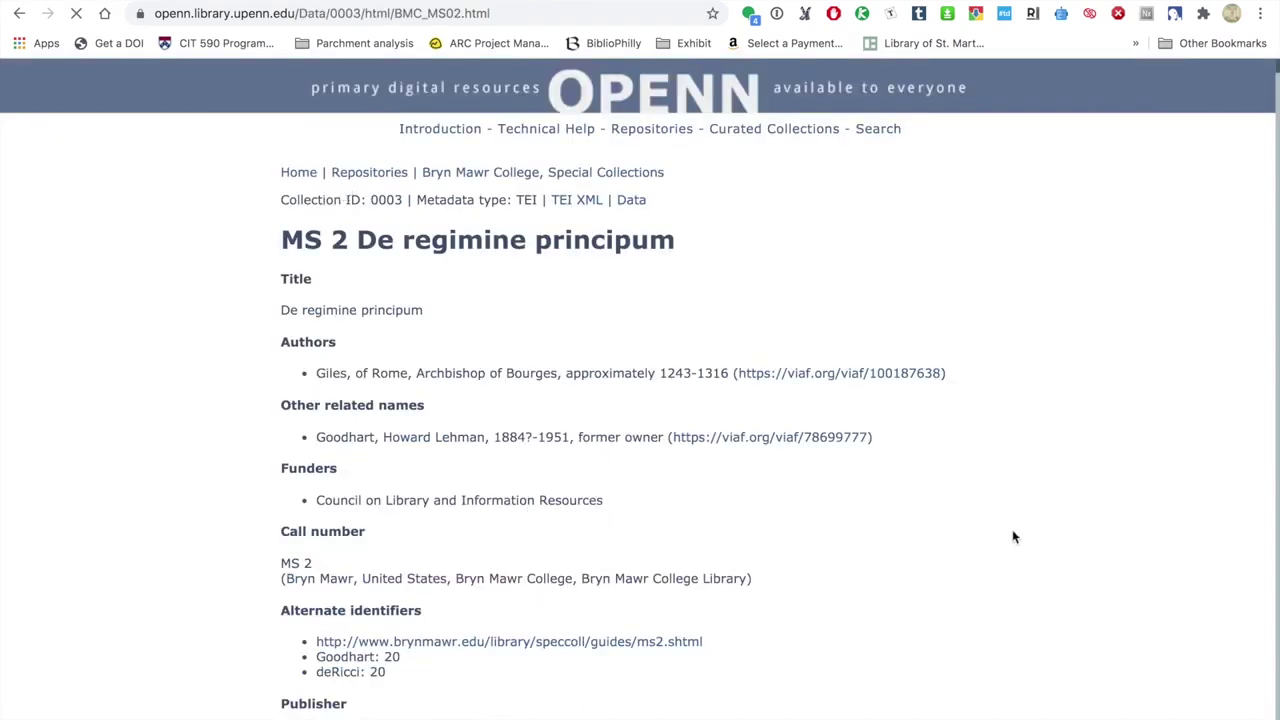
Step: Find fol. 1r among the manuscript's images, open 6837_0008_web.jpg and copy its web address
scroll(1012, 529, "down", 5)
scroll(1012, 529, "down", 10)
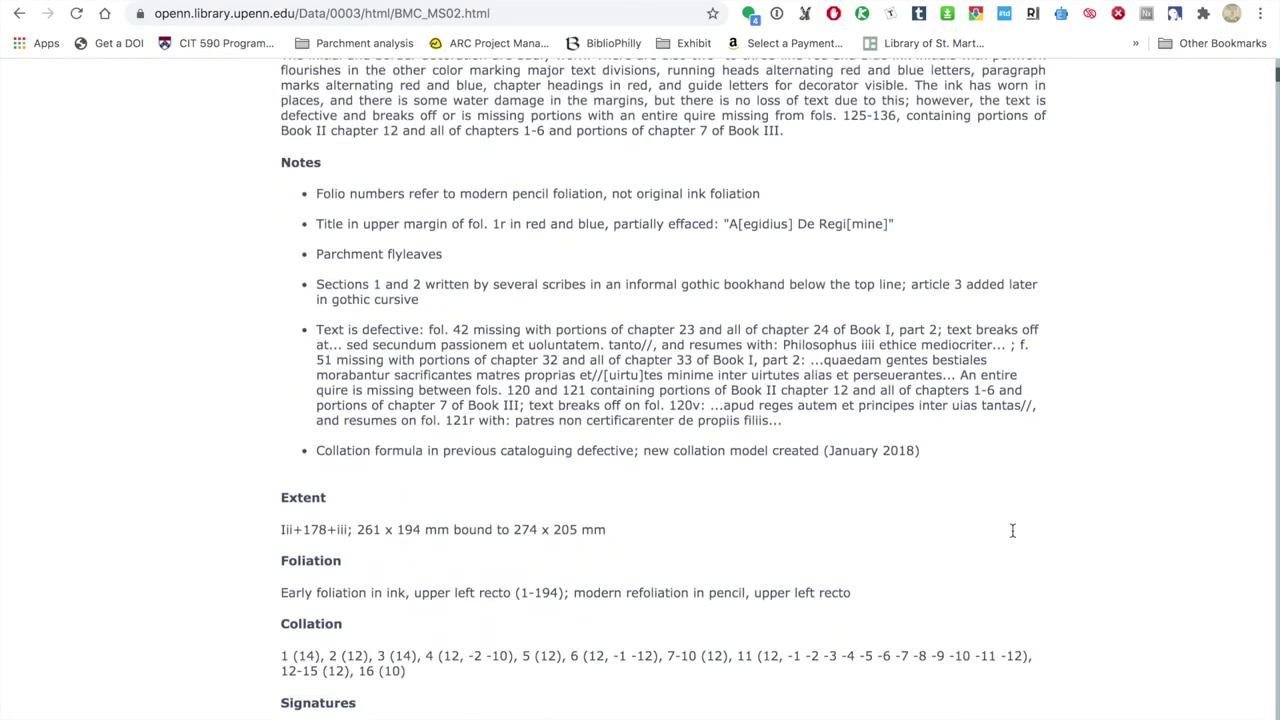
scroll(1012, 530, "down", 6)
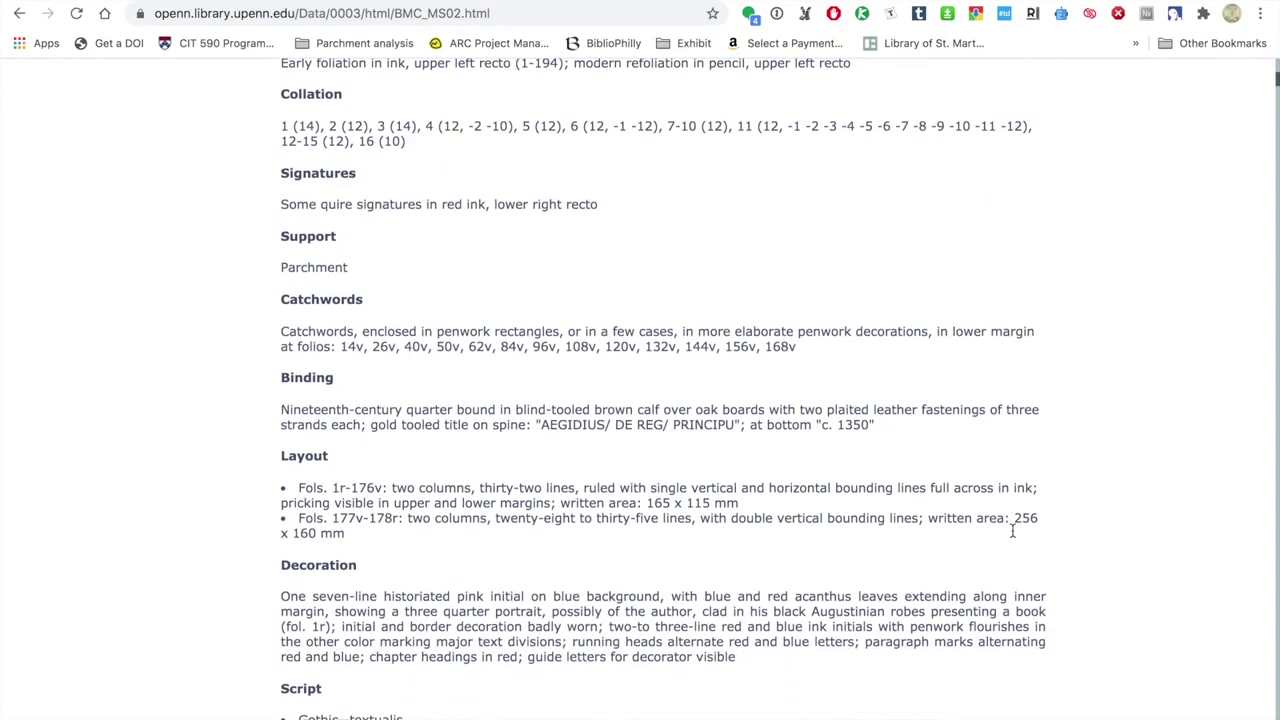
scroll(1012, 535, "down", 12)
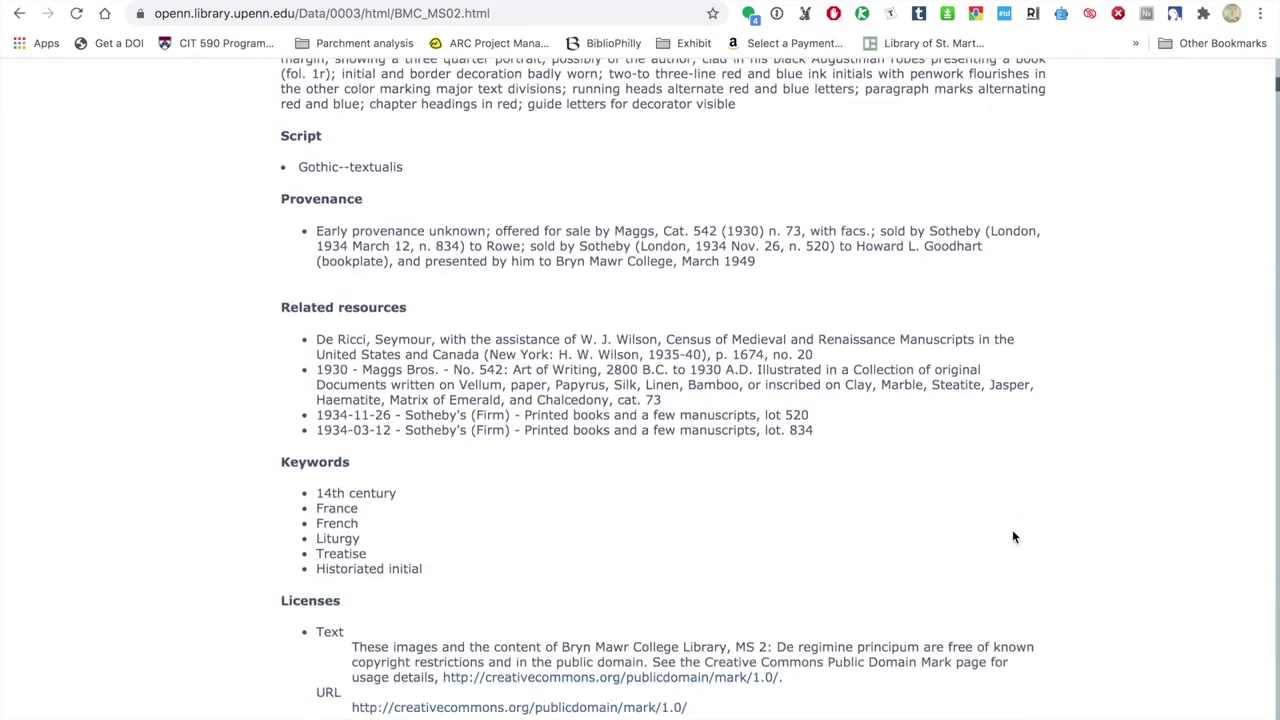
scroll(1012, 535, "down", 10)
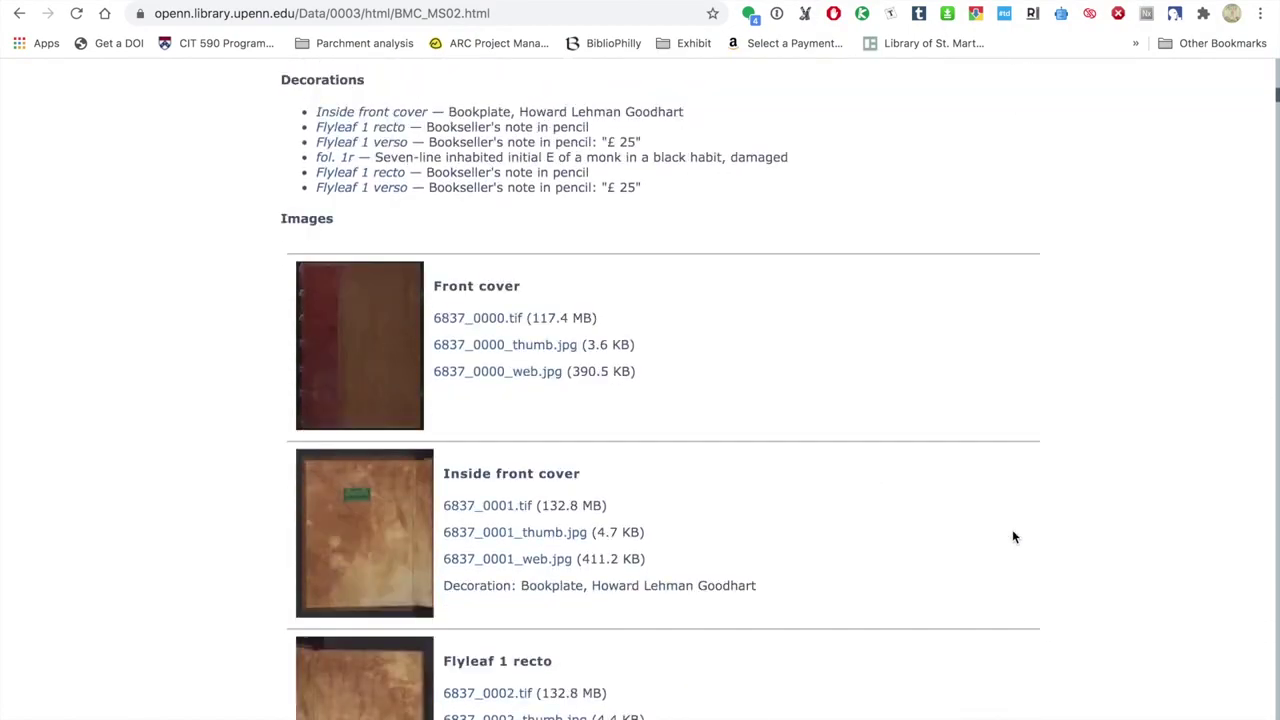
scroll(1012, 537, "down", 6)
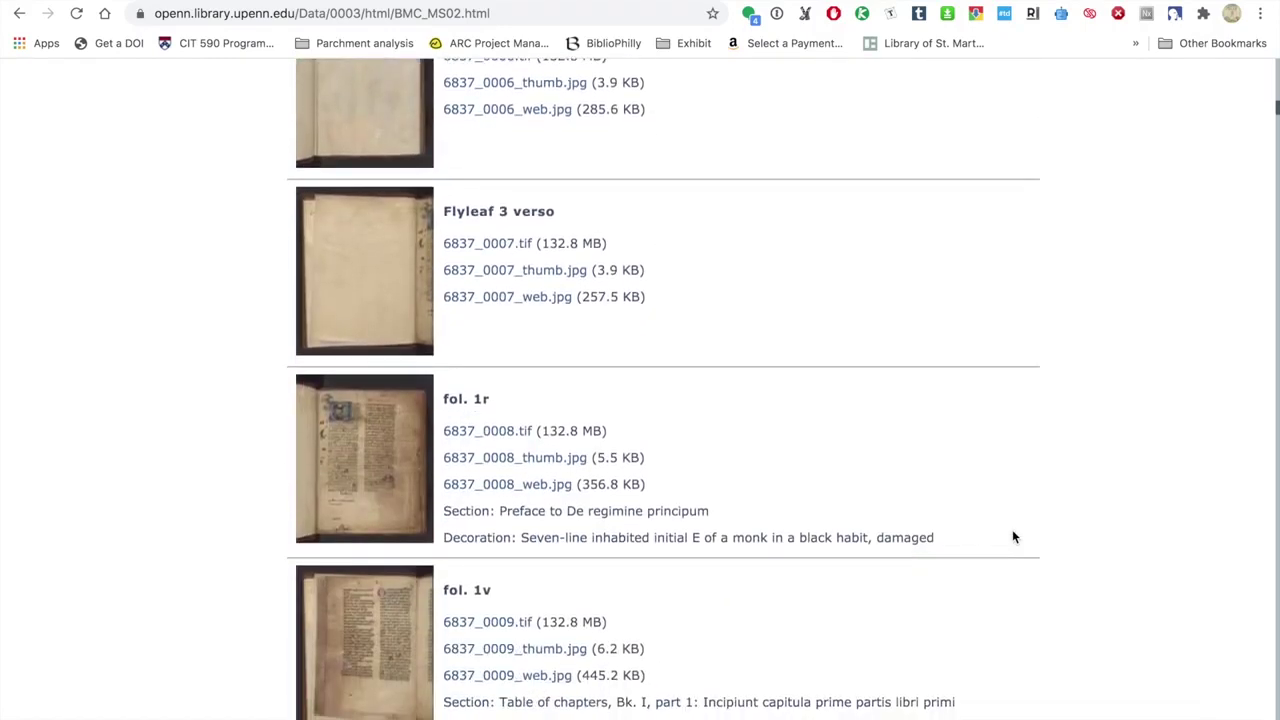
scroll(1012, 537, "down", 2)
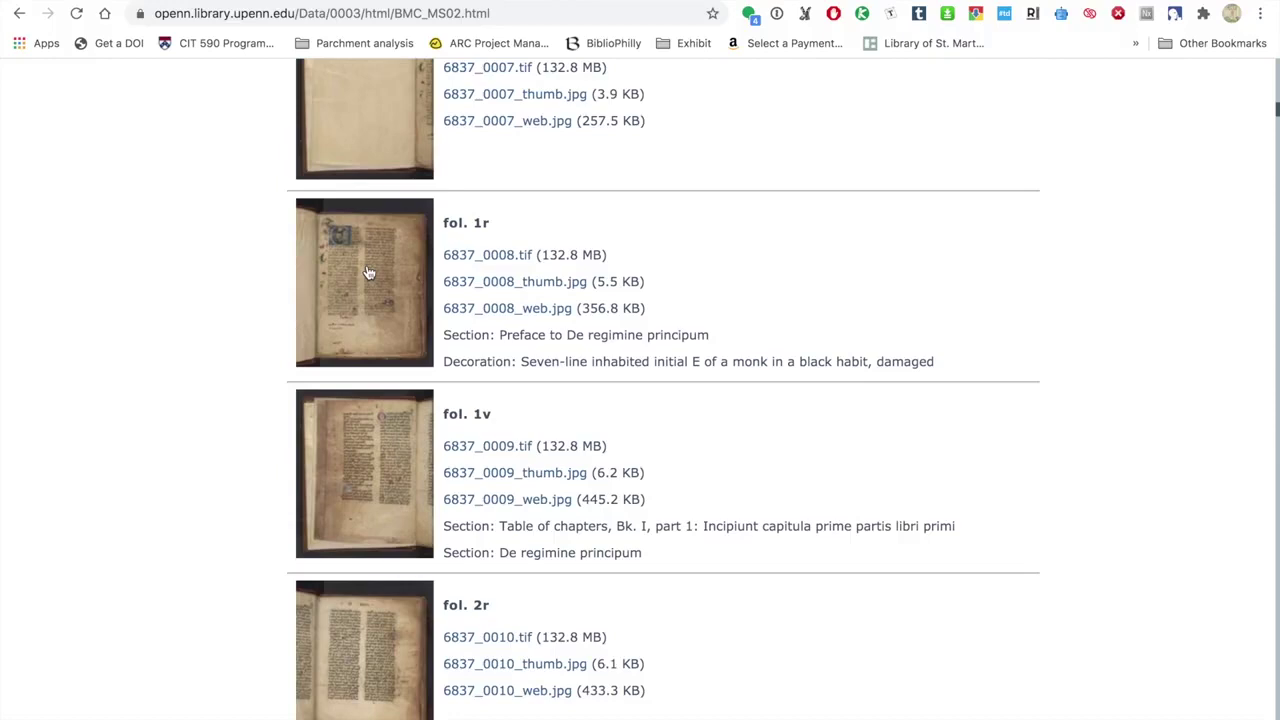
left_click(500, 316)
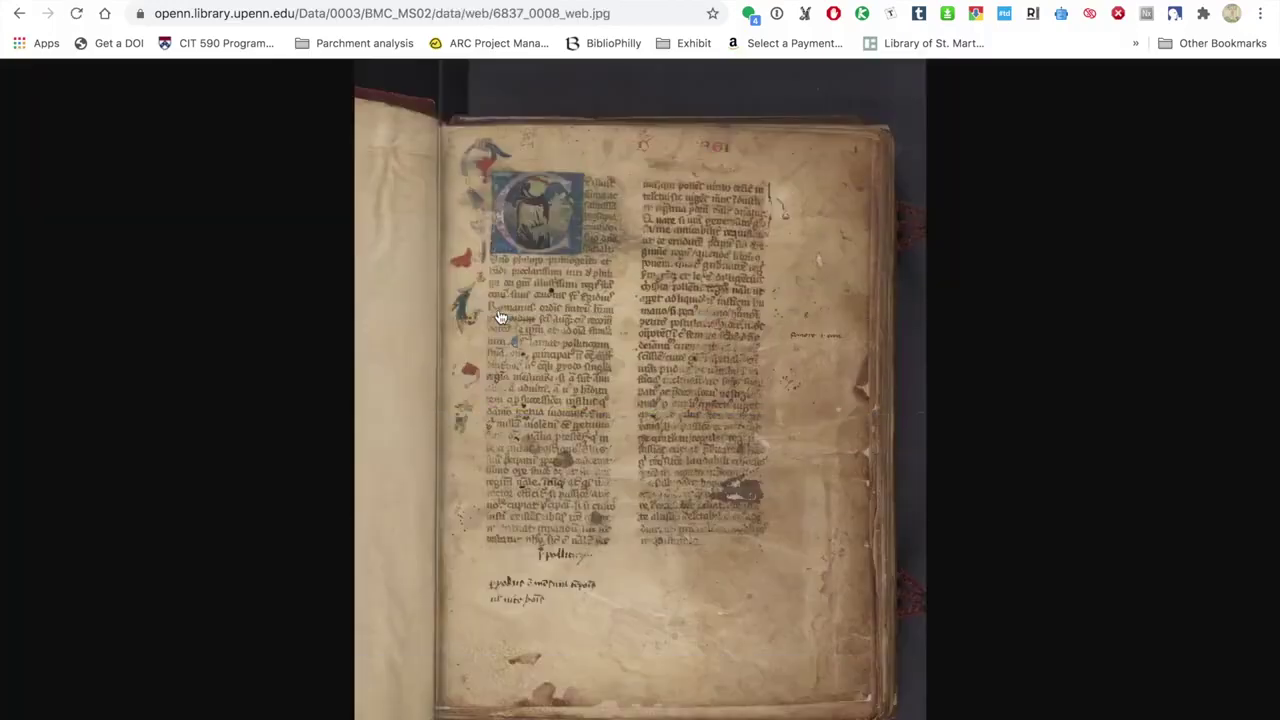
left_click(428, 8)
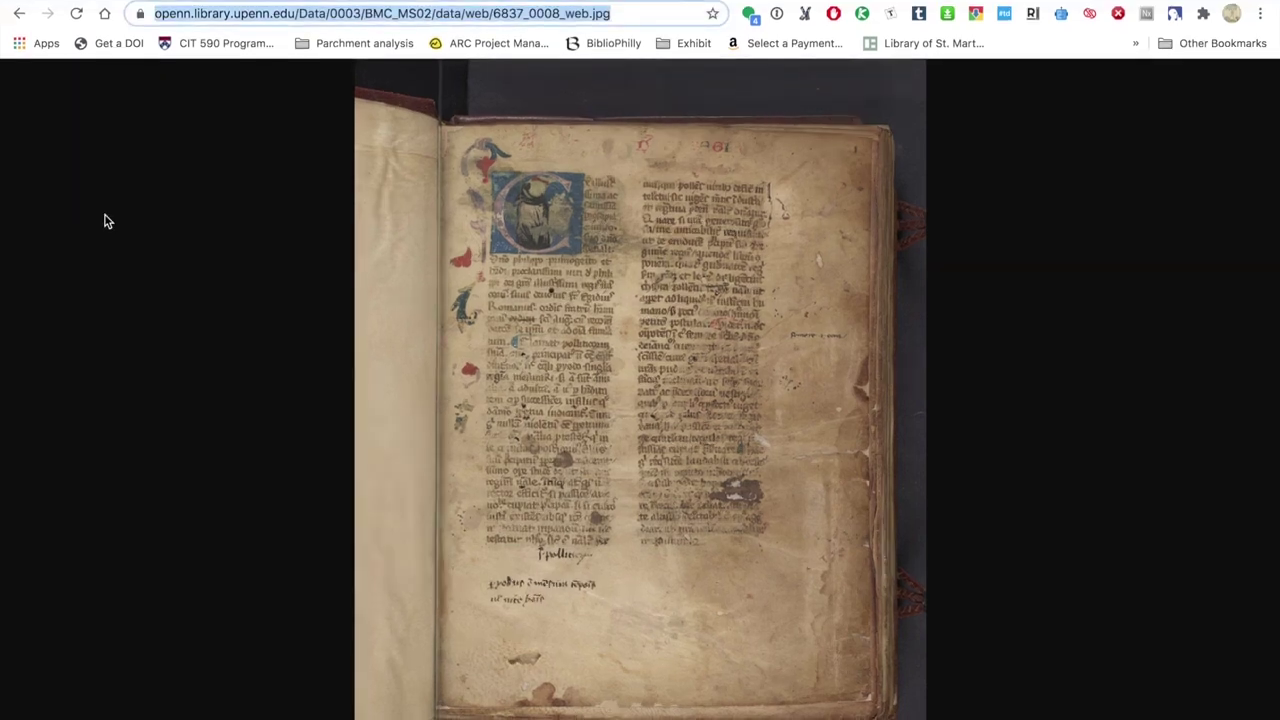
Step: In the Digital Mappa sample project, create a new image document linked to the copied OPenn web address of 6837_0008_web.jpg
key("ctrl+Tab")
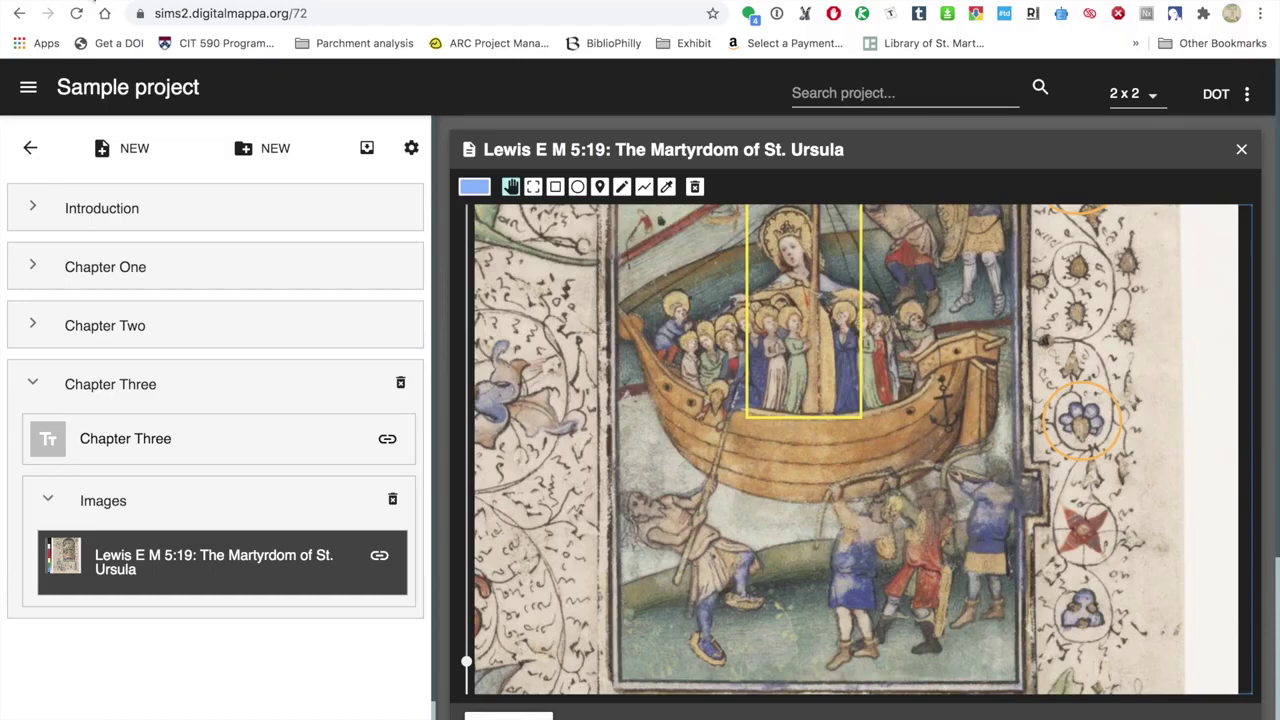
left_click(105, 148)
left_click(195, 213)
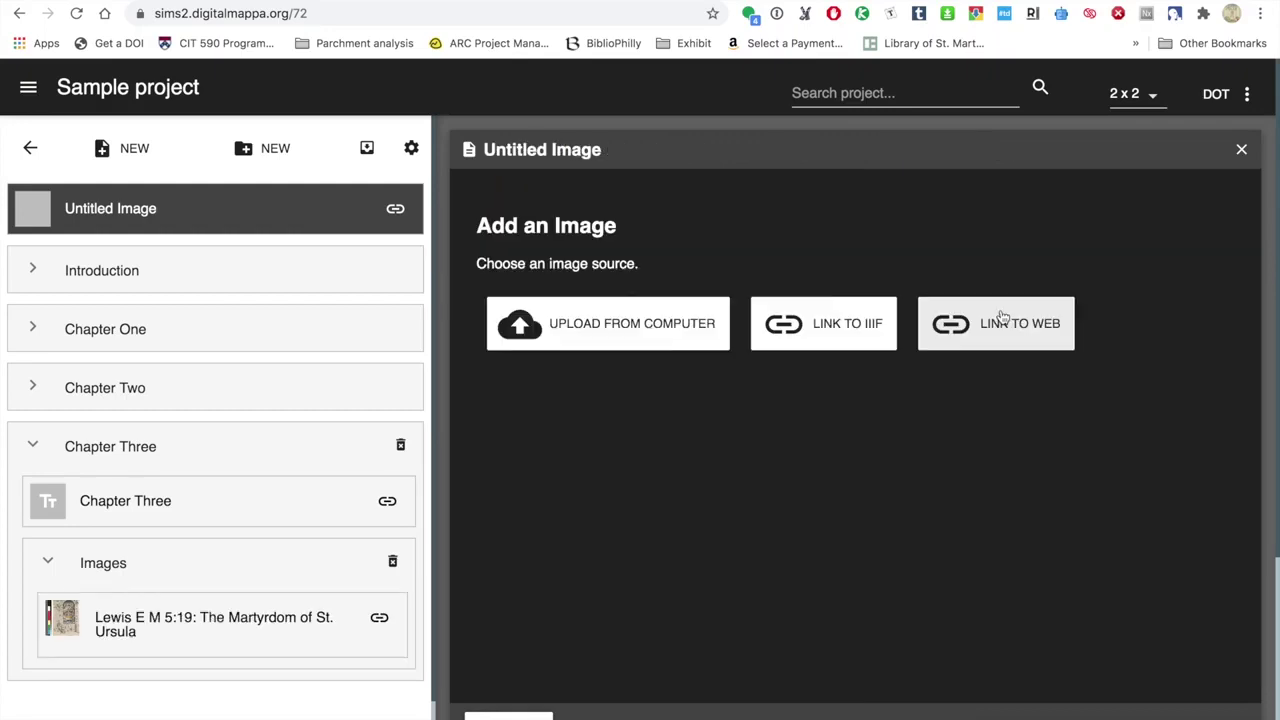
left_click(1002, 316)
left_click(651, 390)
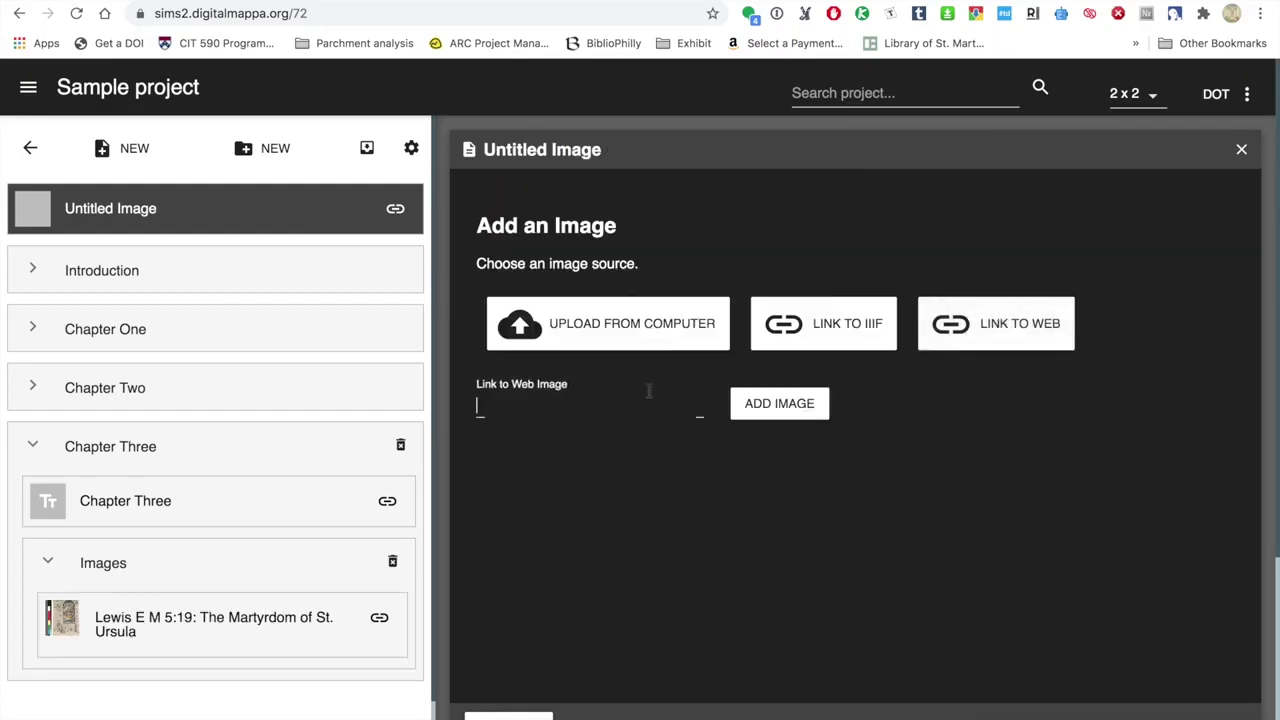
key("super+v")
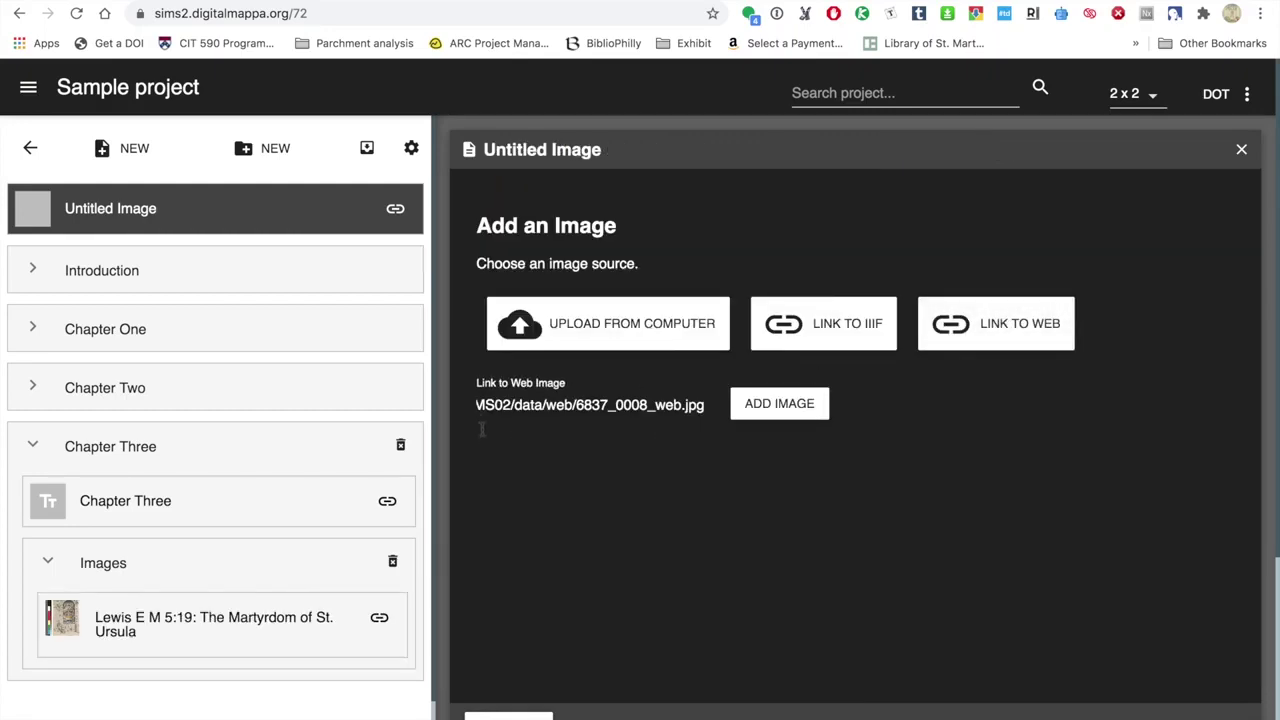
left_click_drag(512, 404, 432, 397)
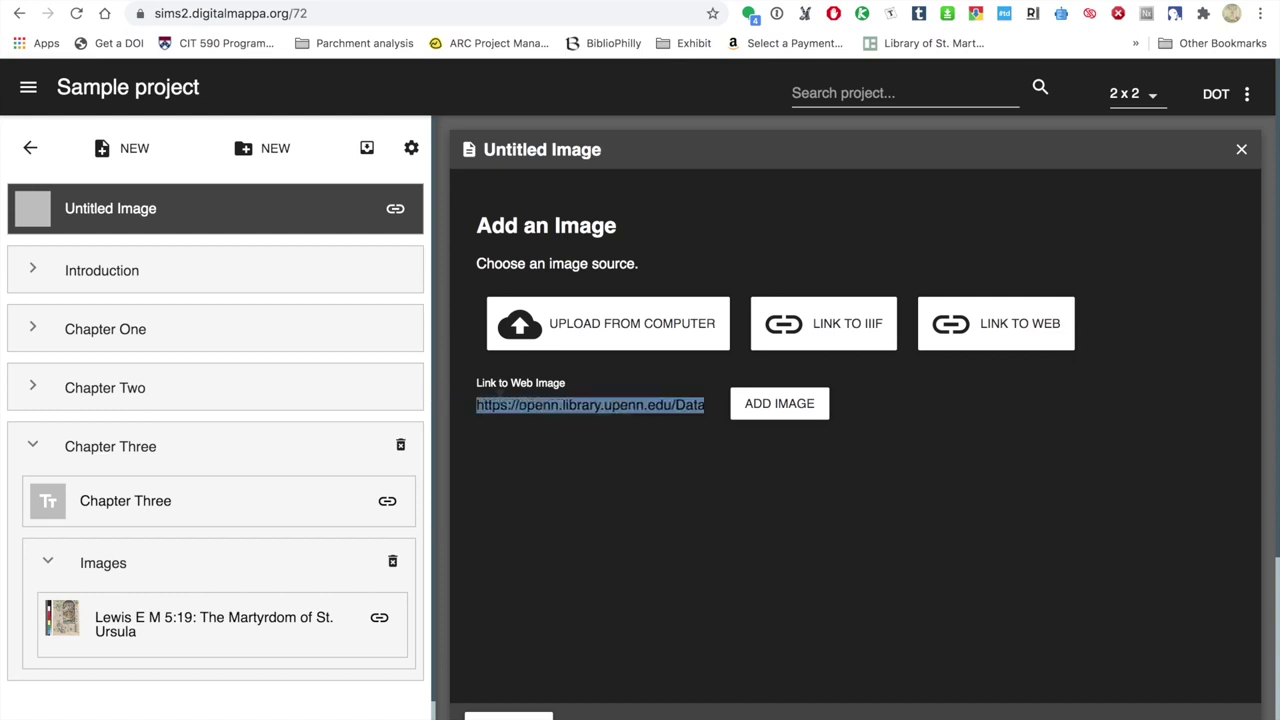
left_click(778, 405)
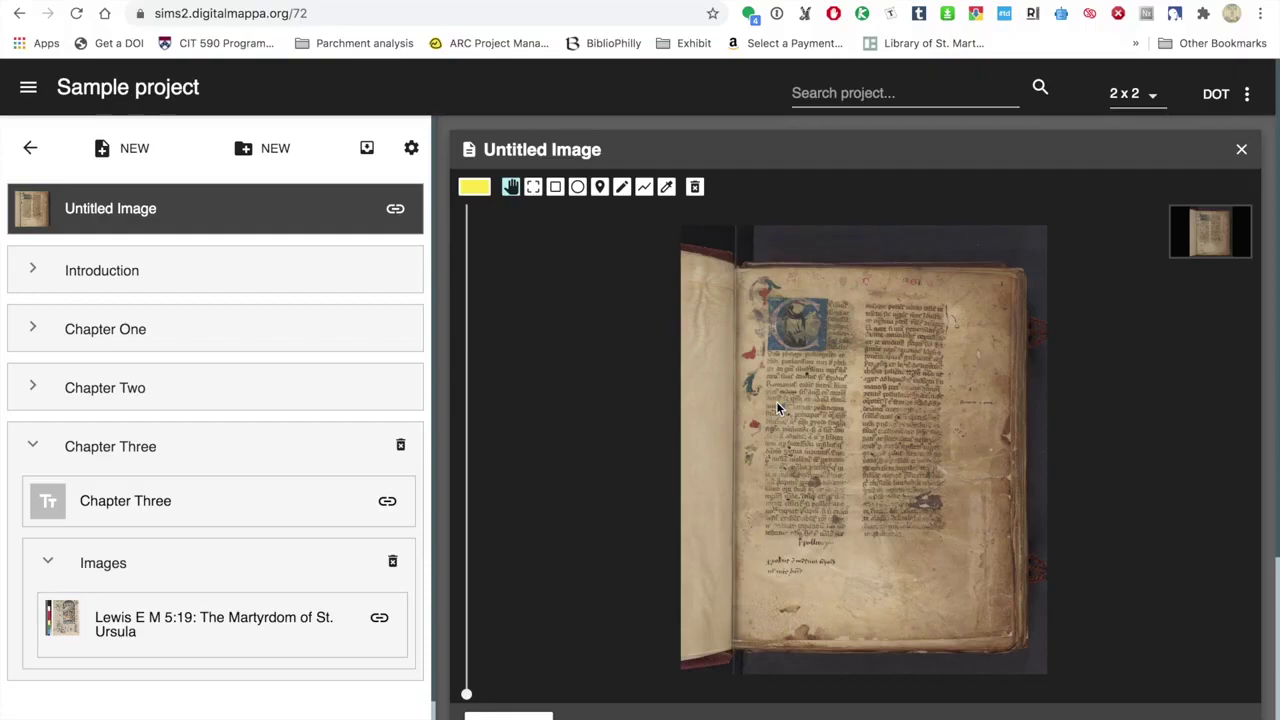
Step: Zoom in on the manuscript text and set the highlight colour to green
left_click_drag(466, 694, 455, 497)
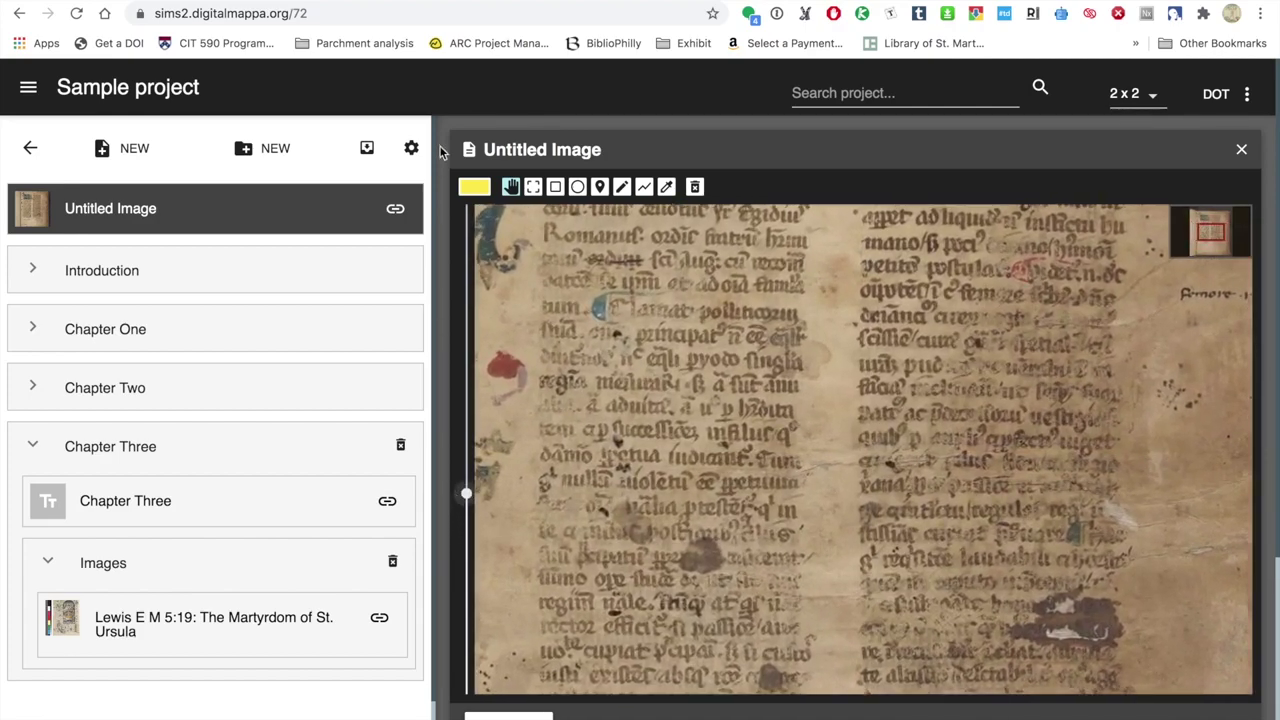
left_click(468, 188)
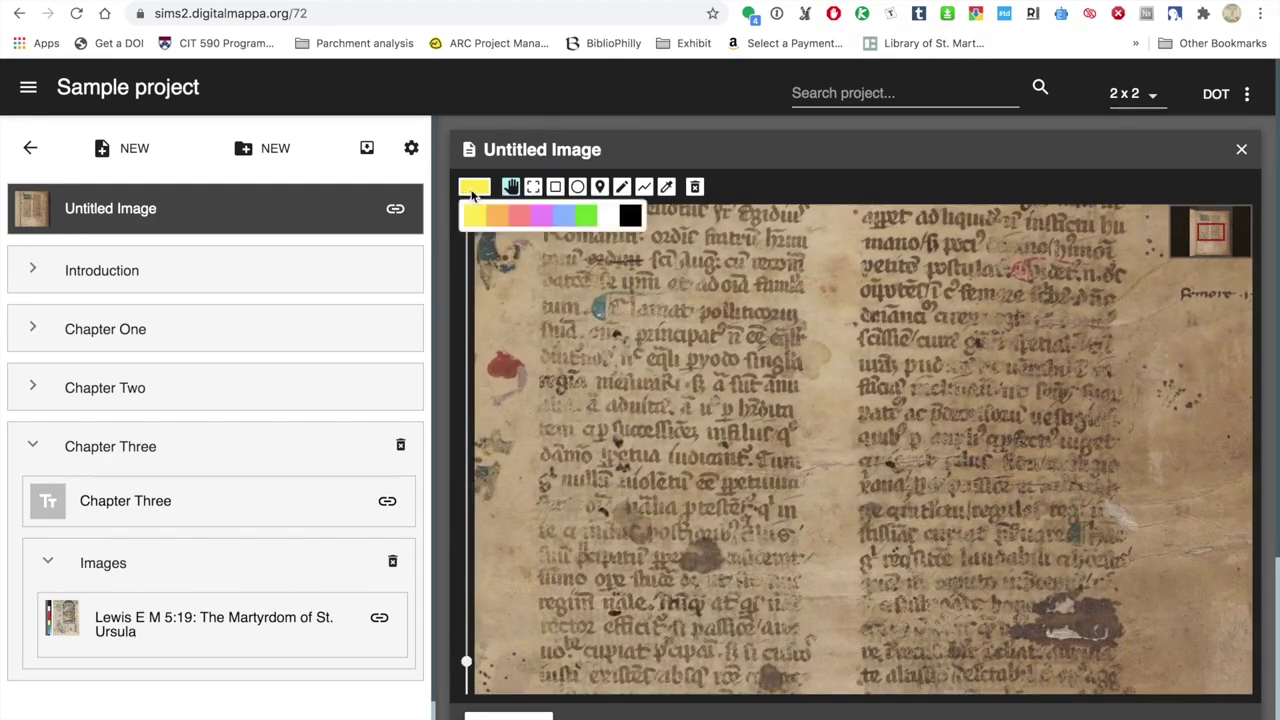
left_click(588, 218)
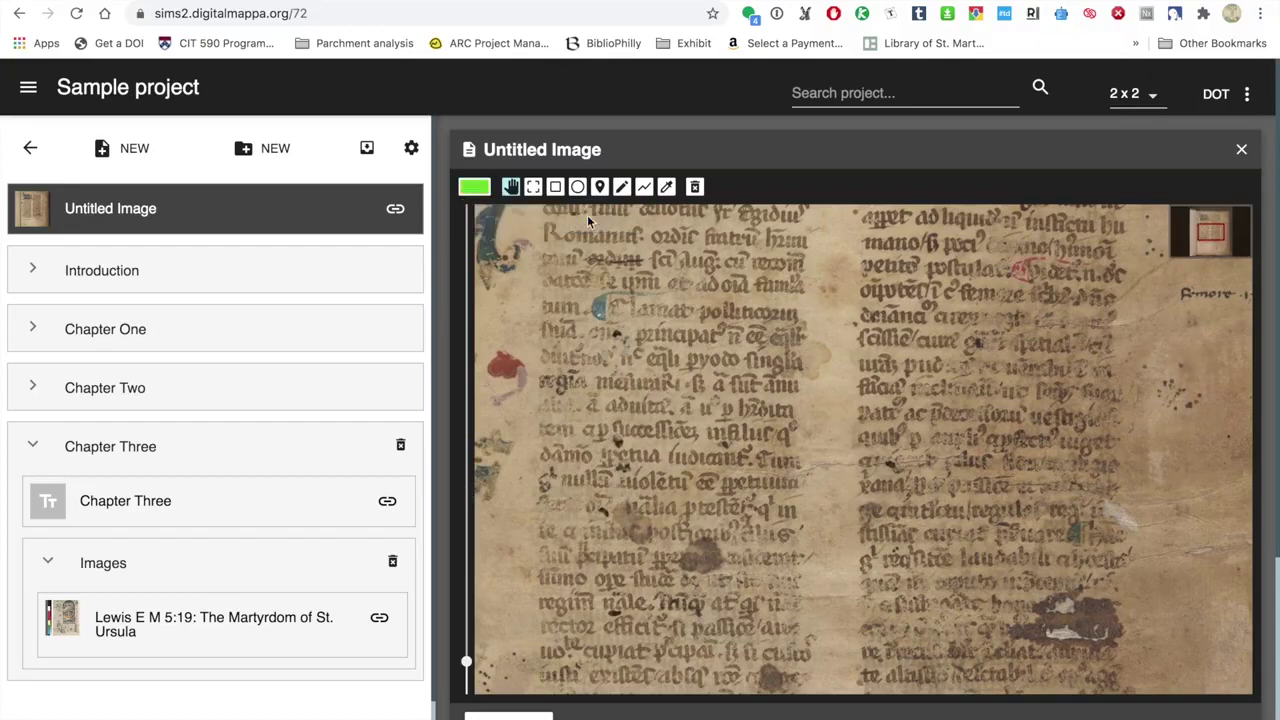
Step: Try to draw green underlines beneath the text lines starting at "Romanus" with the line tool
left_click(646, 189)
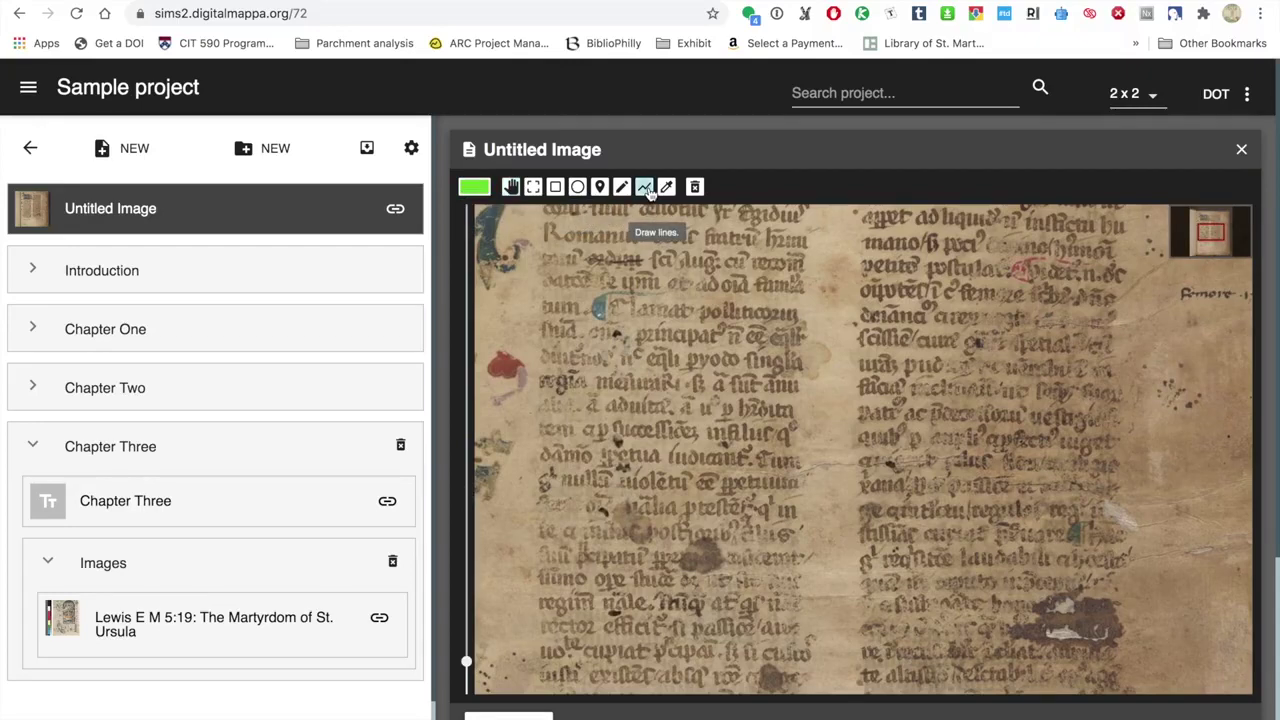
left_click(545, 244)
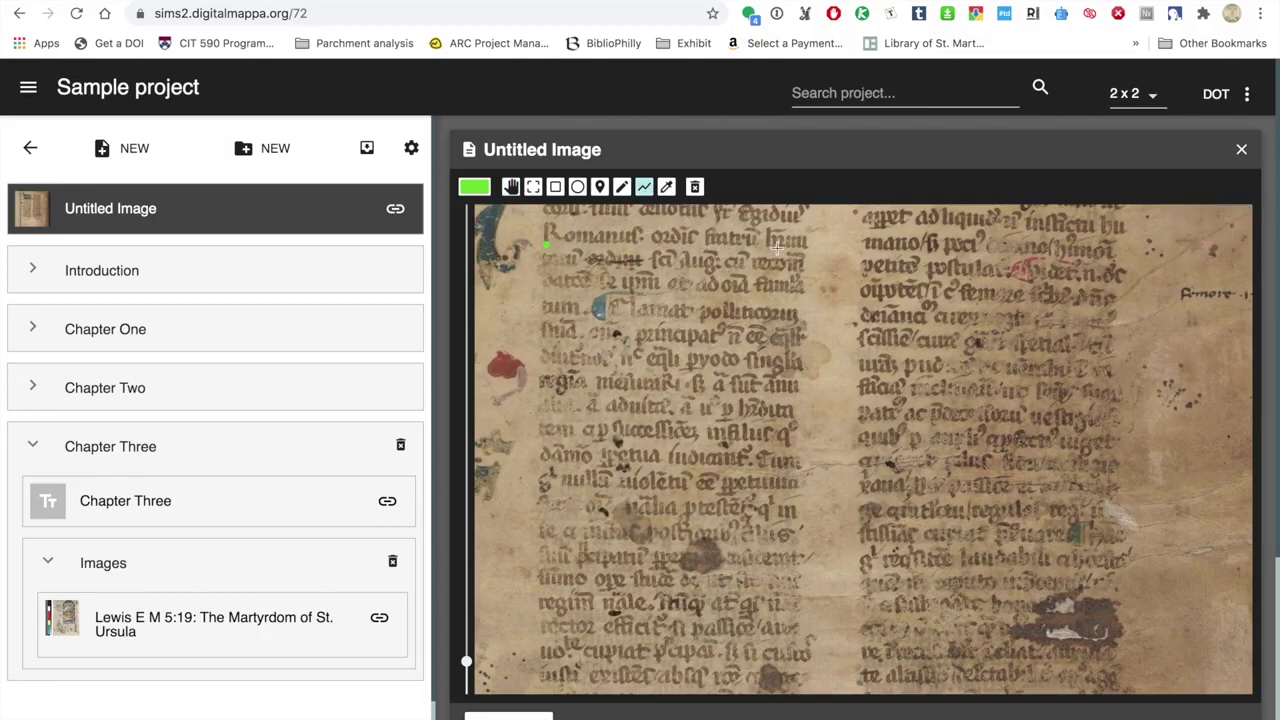
left_click(807, 252)
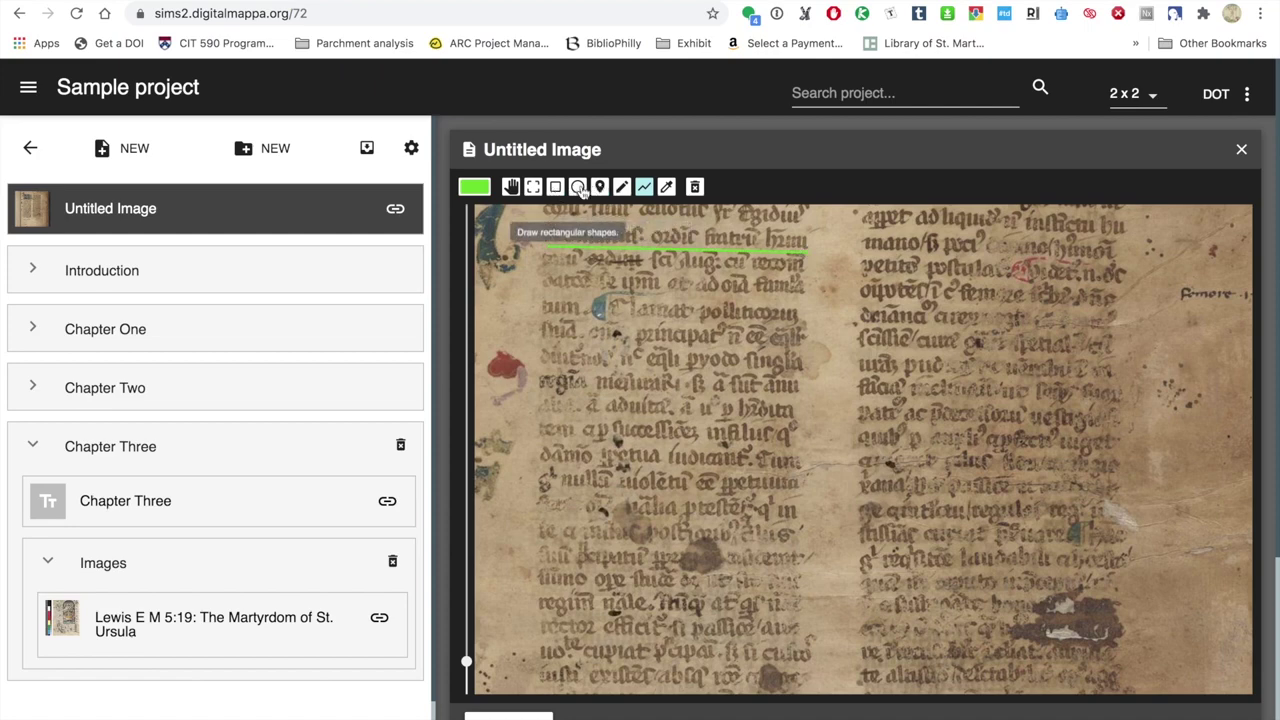
left_click(545, 268)
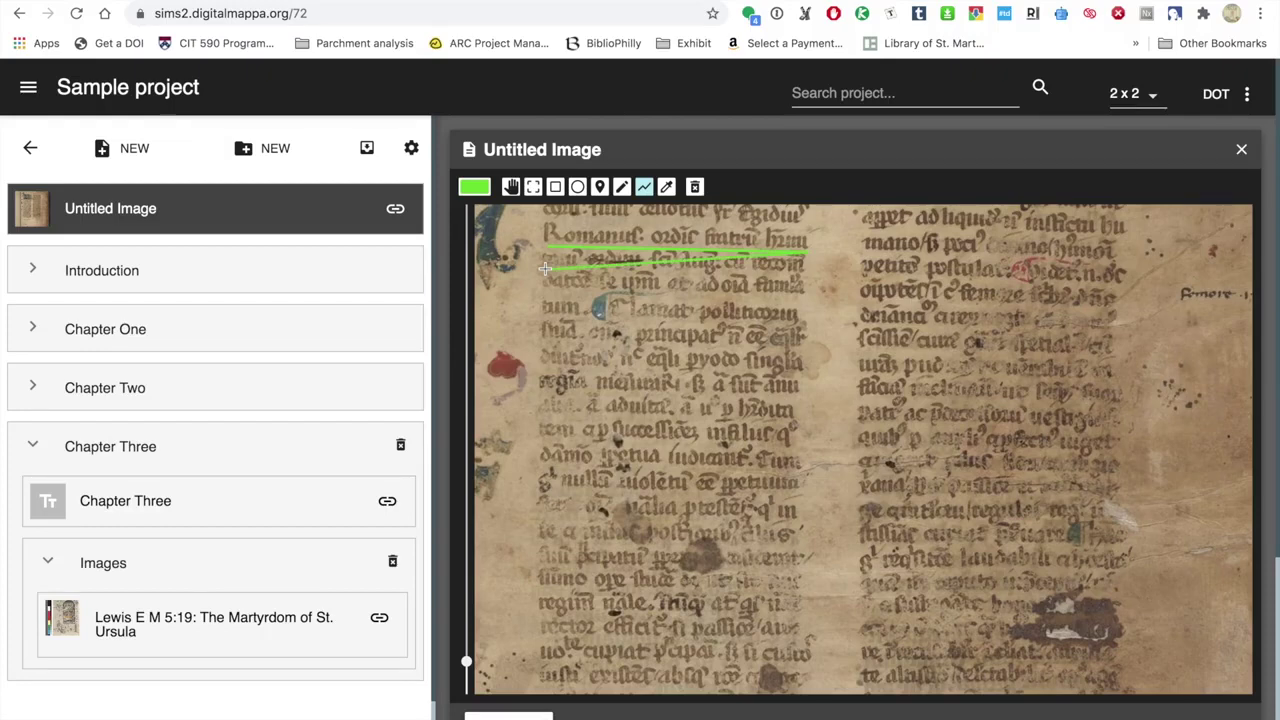
left_click(997, 334)
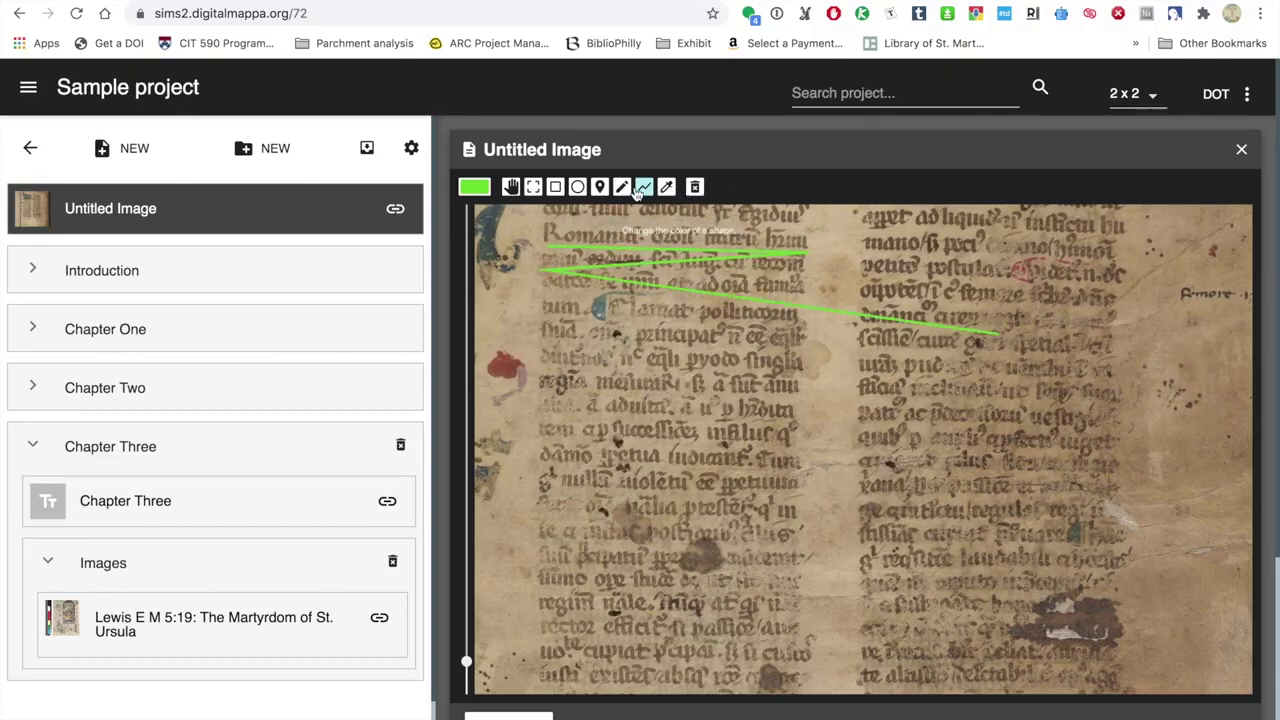
Step: Select the zigzag green line highlight on the manuscript page and destroy it
left_click(534, 189)
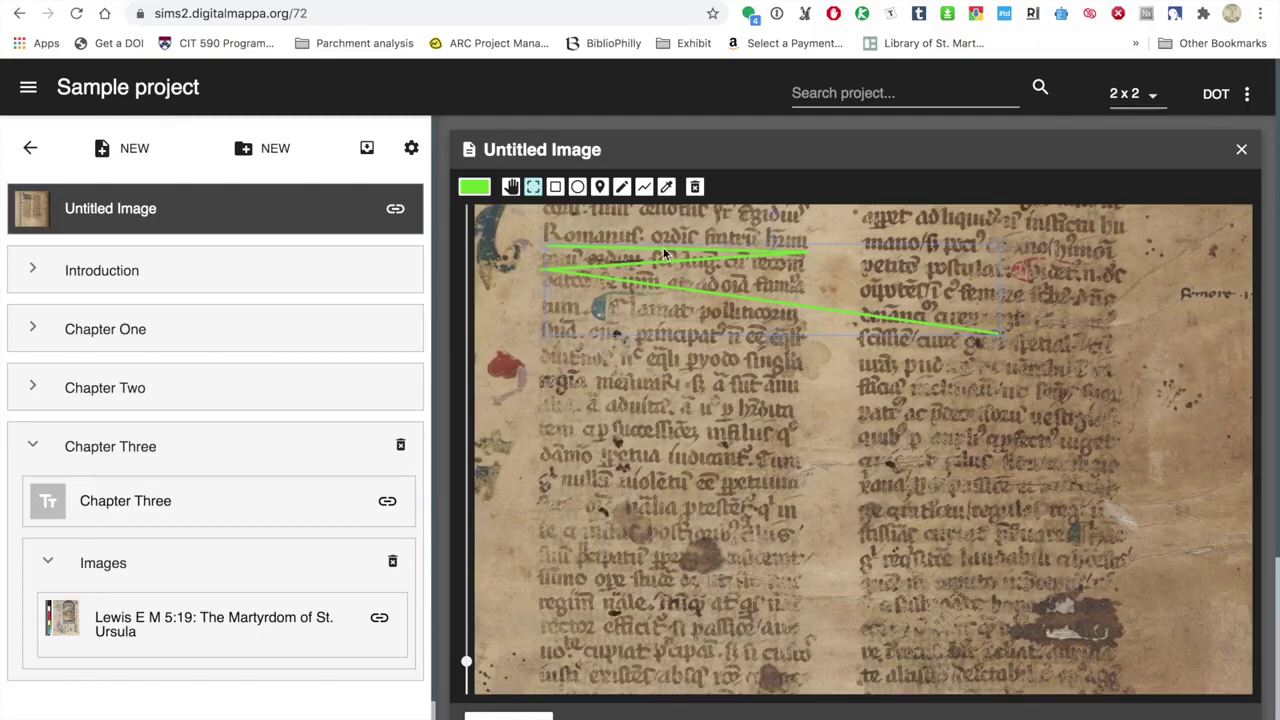
left_click(697, 190)
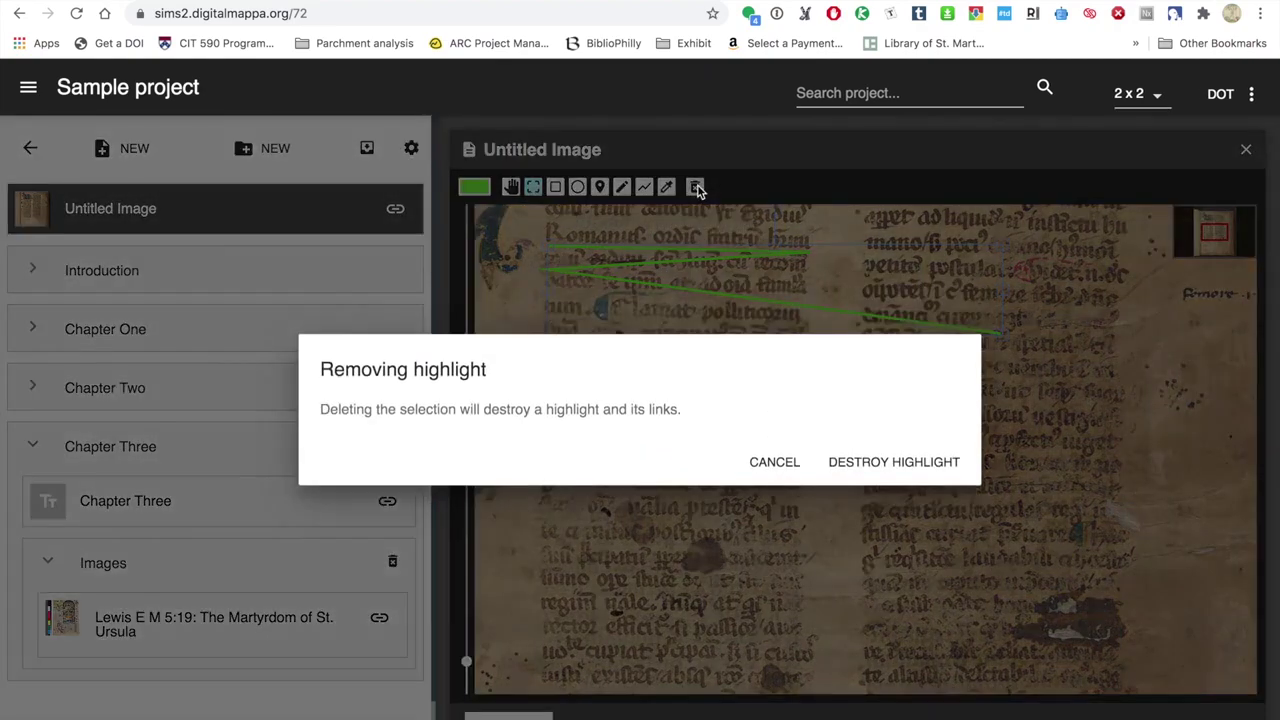
left_click(891, 463)
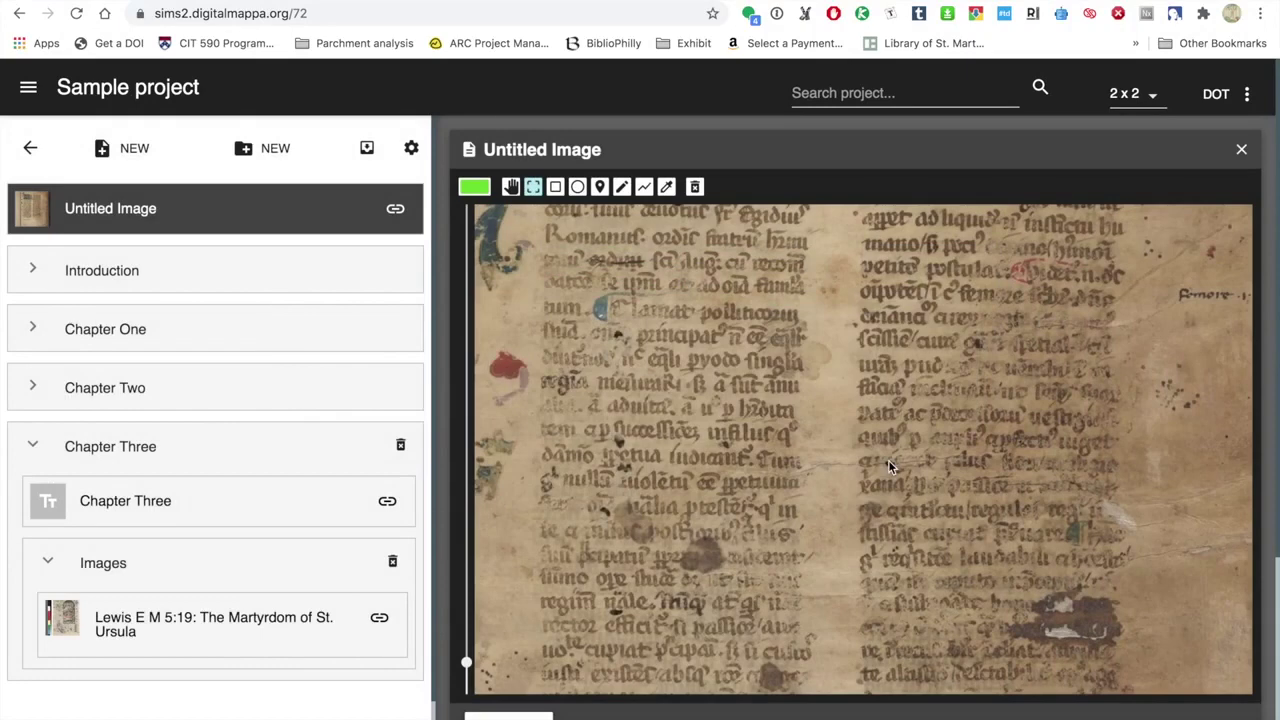
Step: Draw a green line underlining the "Romanus" text line across the first column, then return to image navigation
left_click(646, 188)
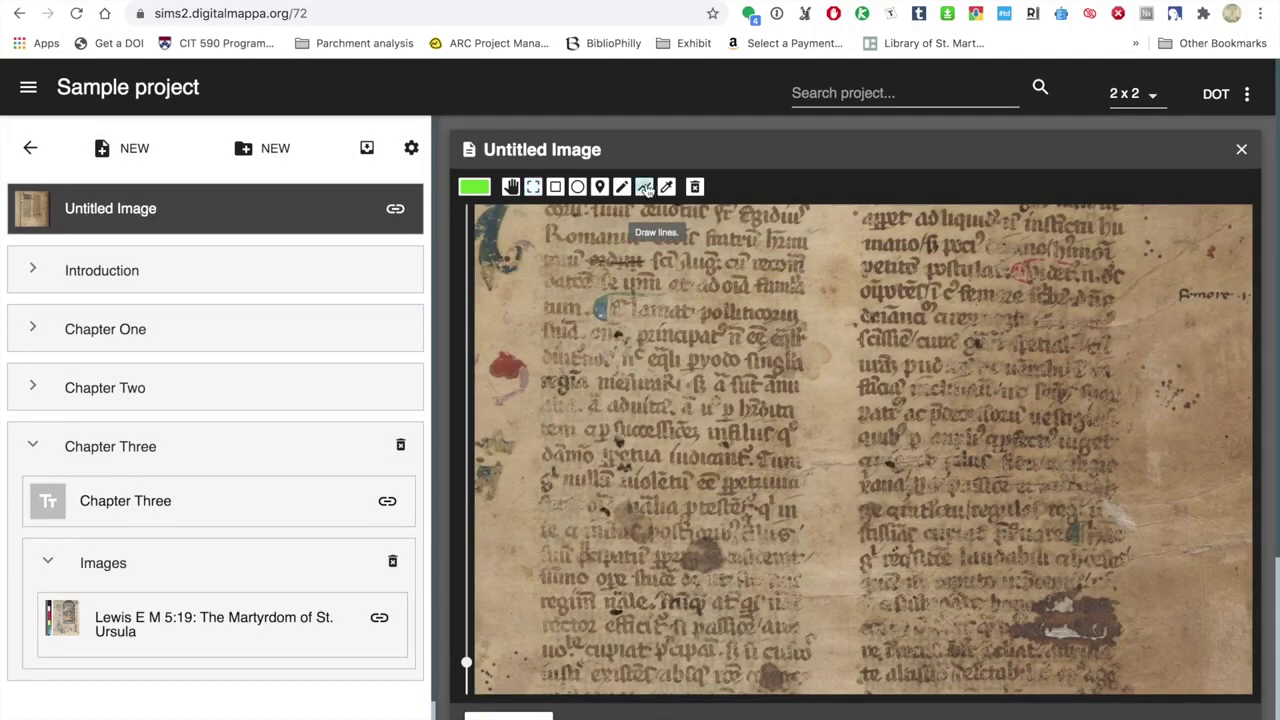
left_click(546, 244)
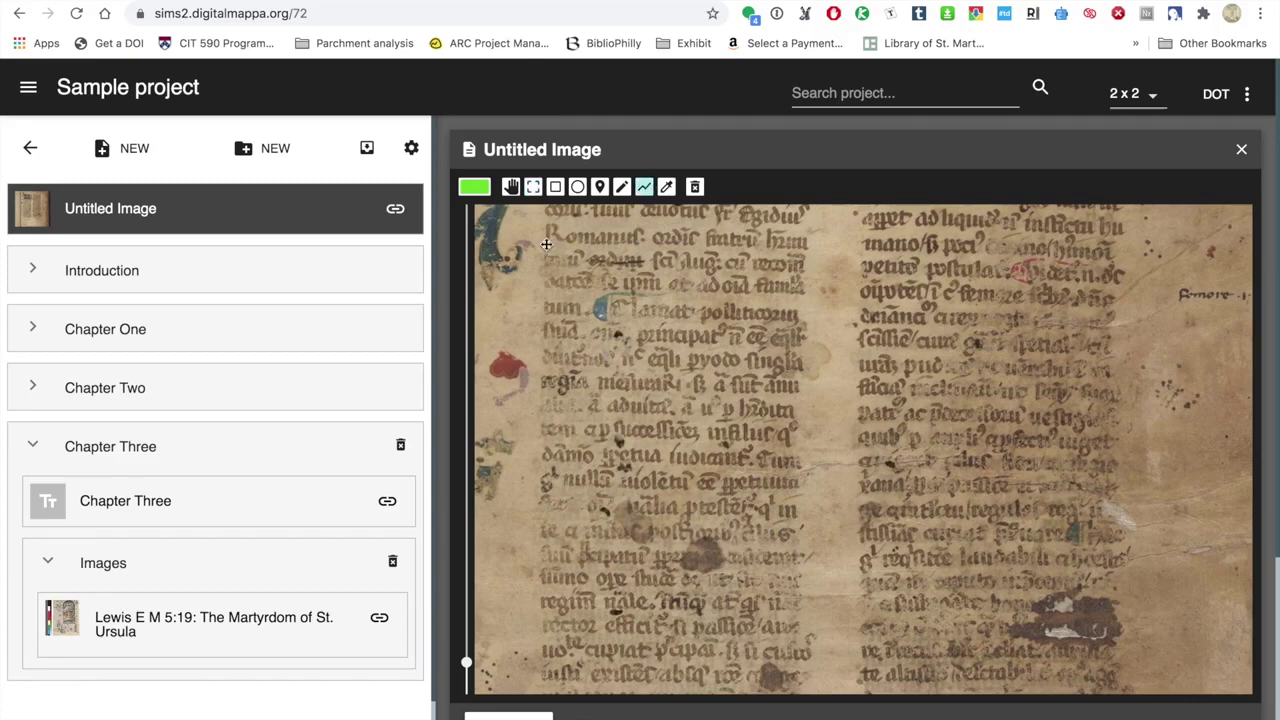
double_click(641, 245)
left_click_drag(695, 247, 758, 250)
left_click(807, 251)
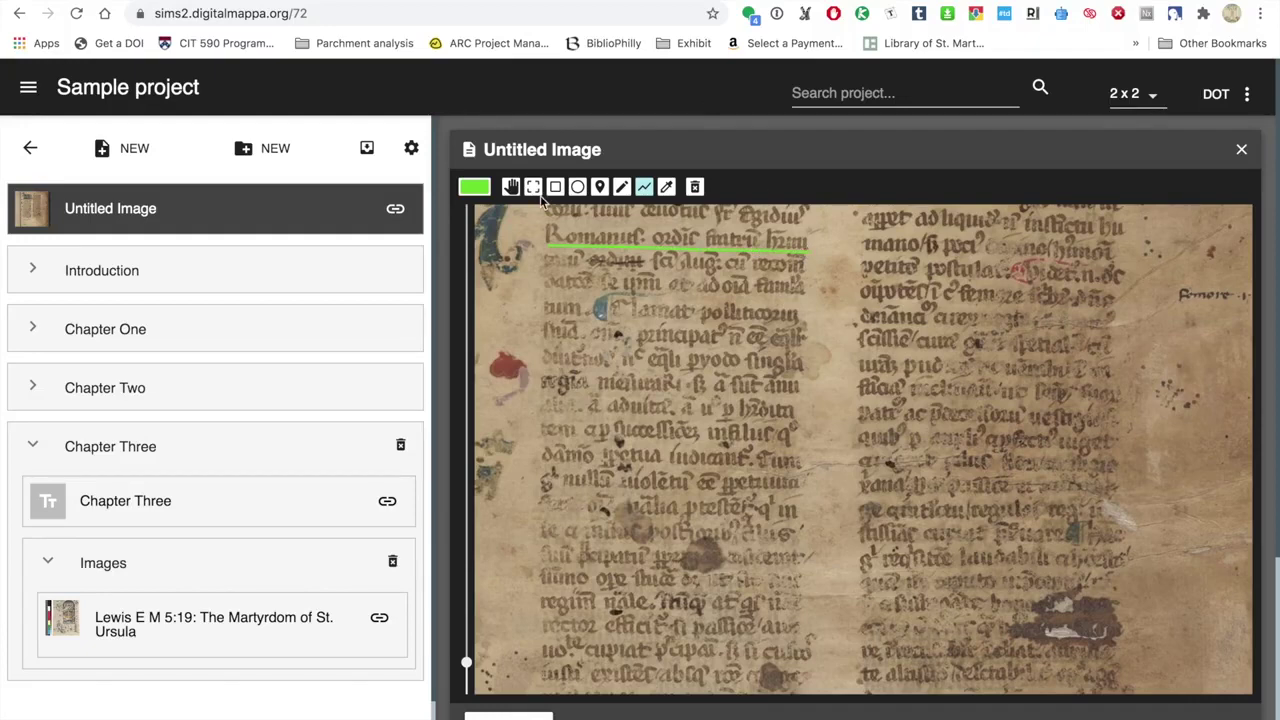
left_click(510, 190)
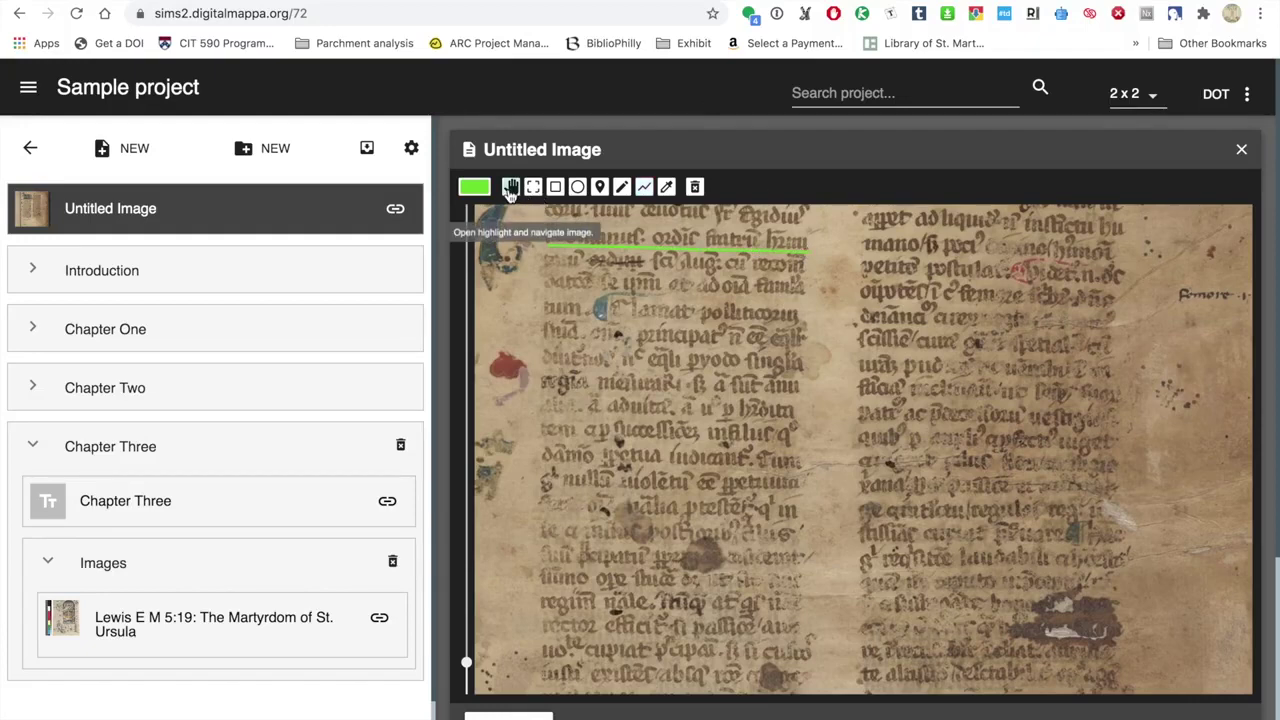
left_click_drag(612, 332, 600, 320)
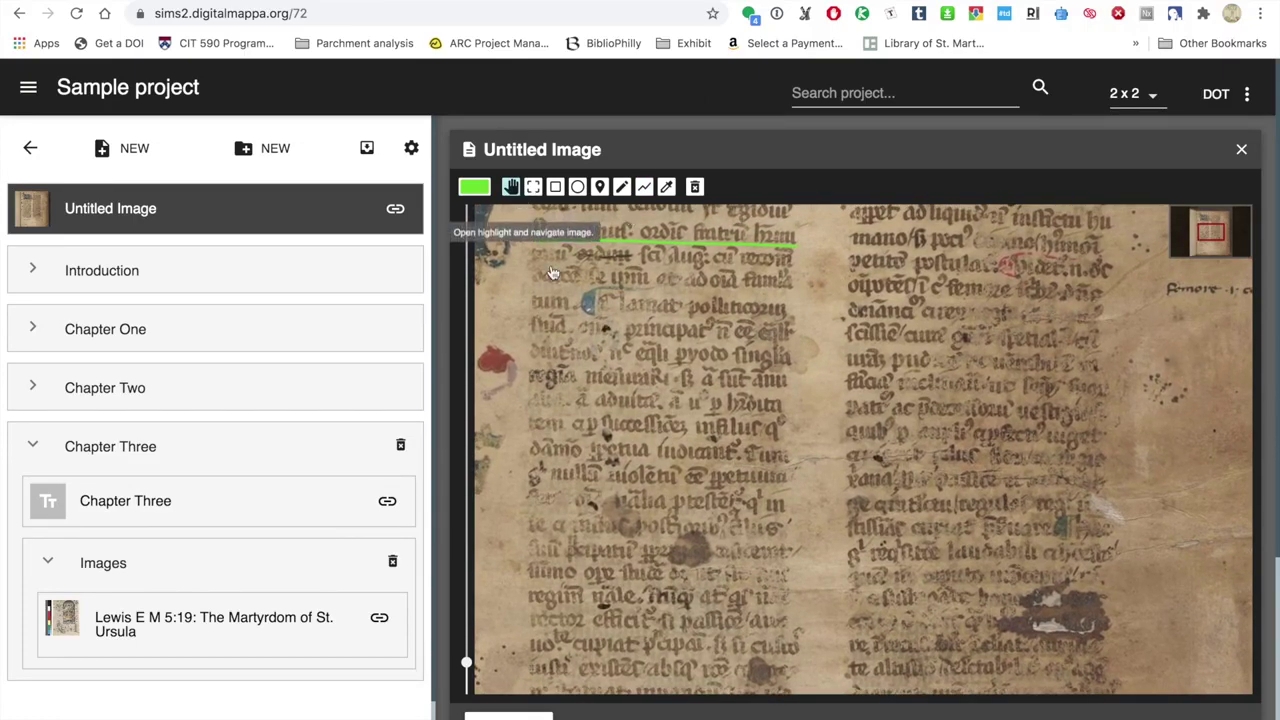
Step: Draw a green line highlight beneath the text line directly below "Romanus" in the first column, then return to image navigation
left_click(644, 190)
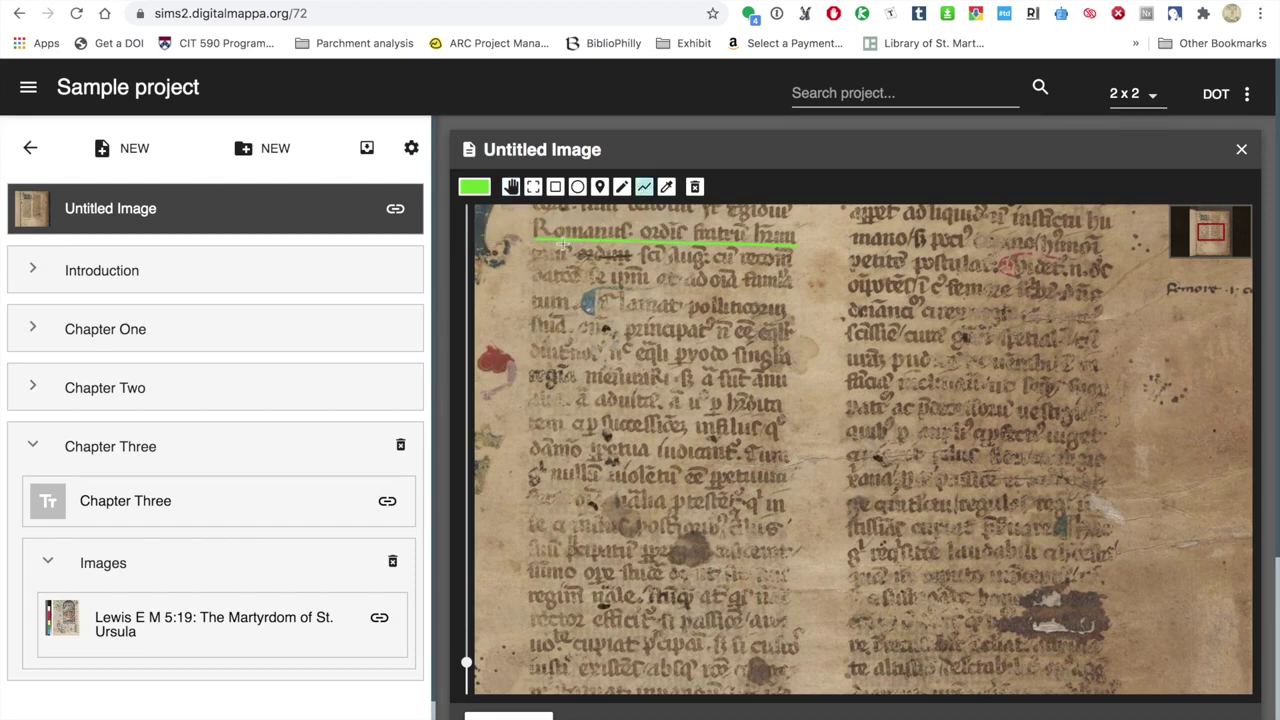
left_click(535, 265)
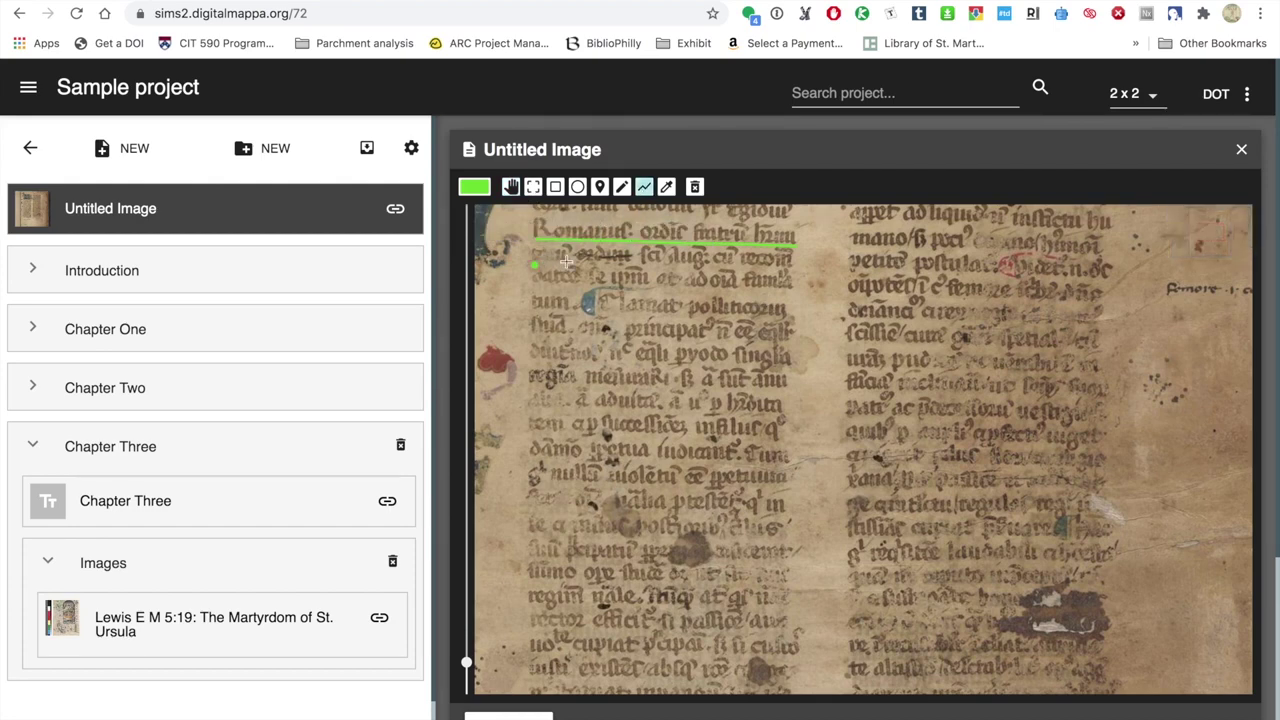
left_click(566, 266)
left_click(630, 266)
left_click(708, 266)
left_click(771, 267)
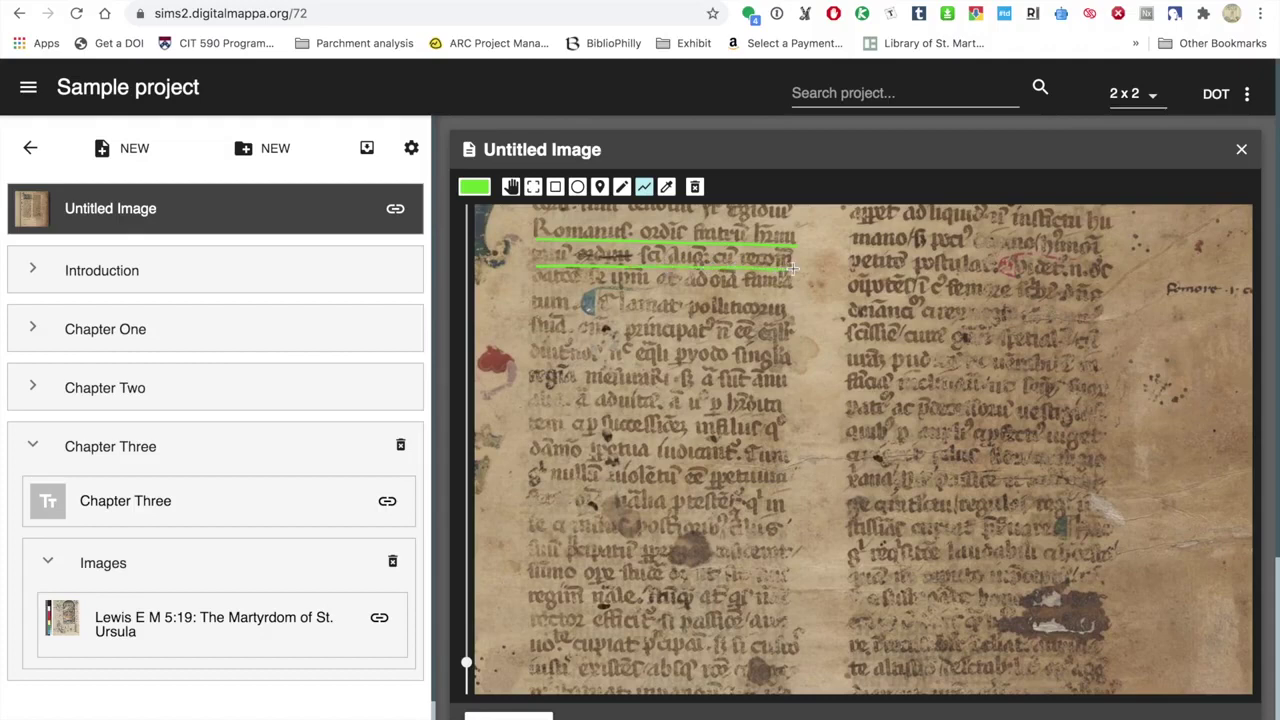
double_click(793, 268)
left_click(511, 189)
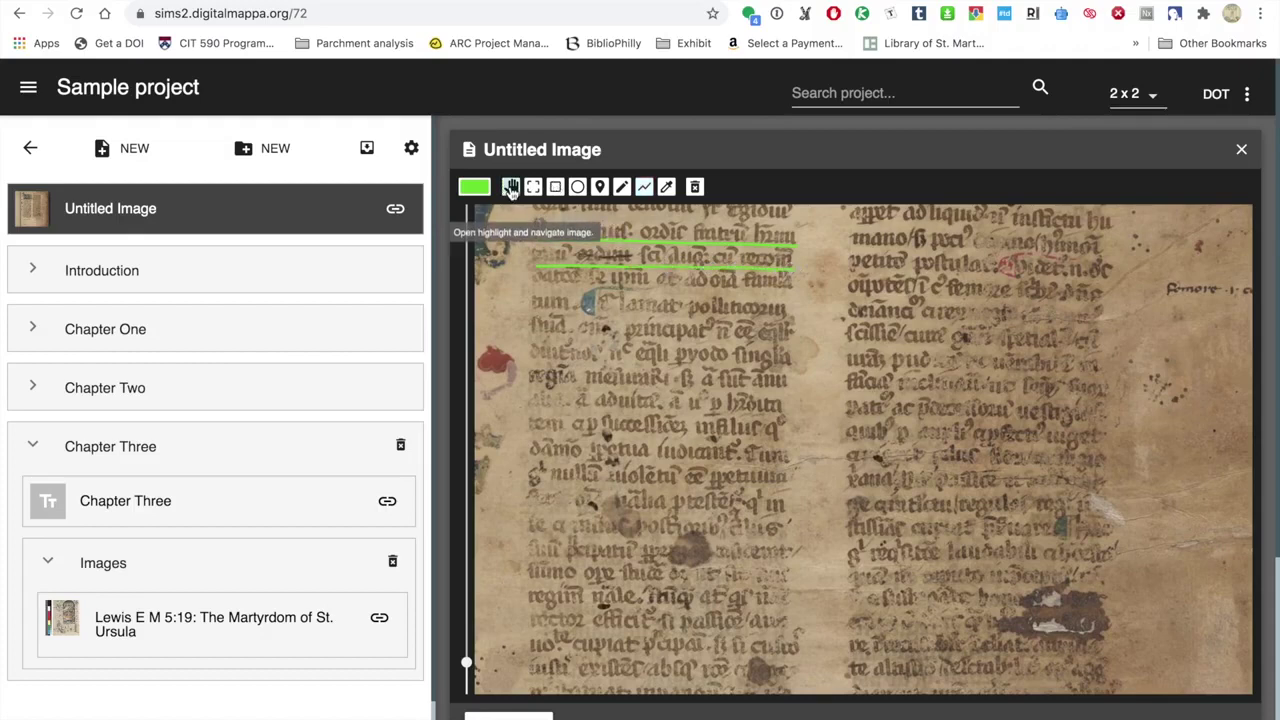
Step: Underline the second text line below "Romanus" in the first column with another green line highlight
left_click(645, 190)
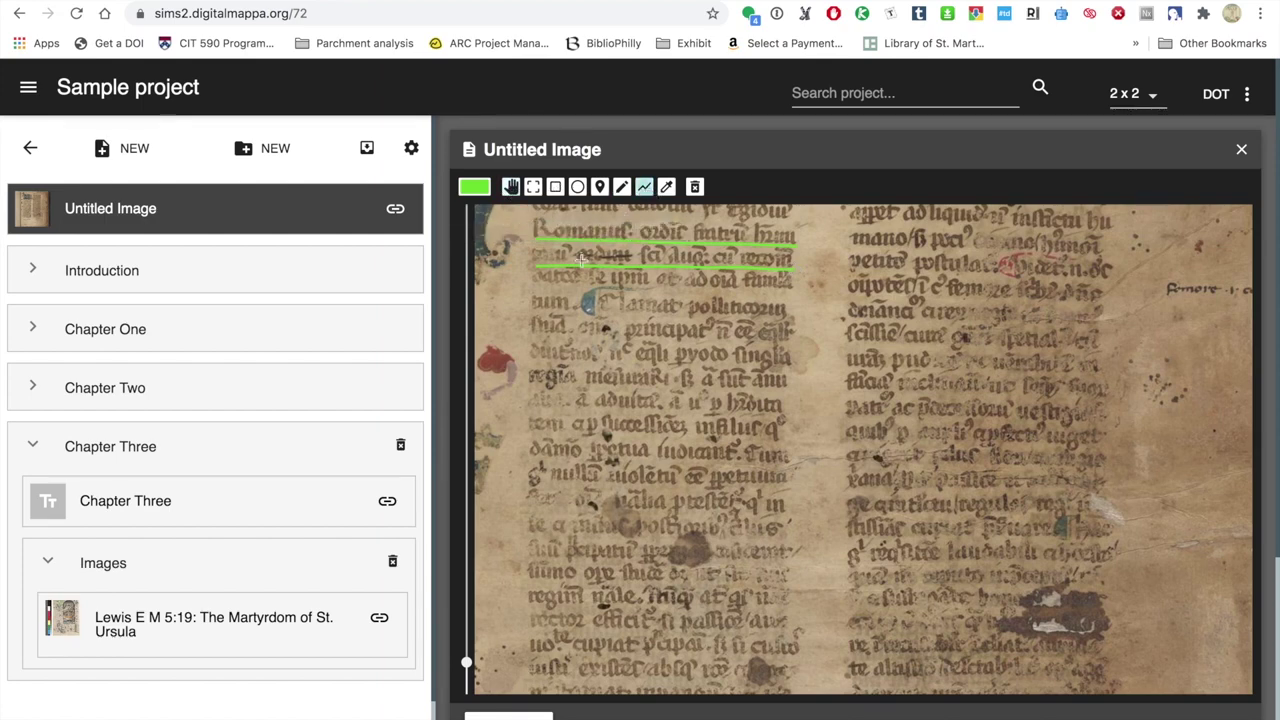
left_click(537, 287)
double_click(790, 292)
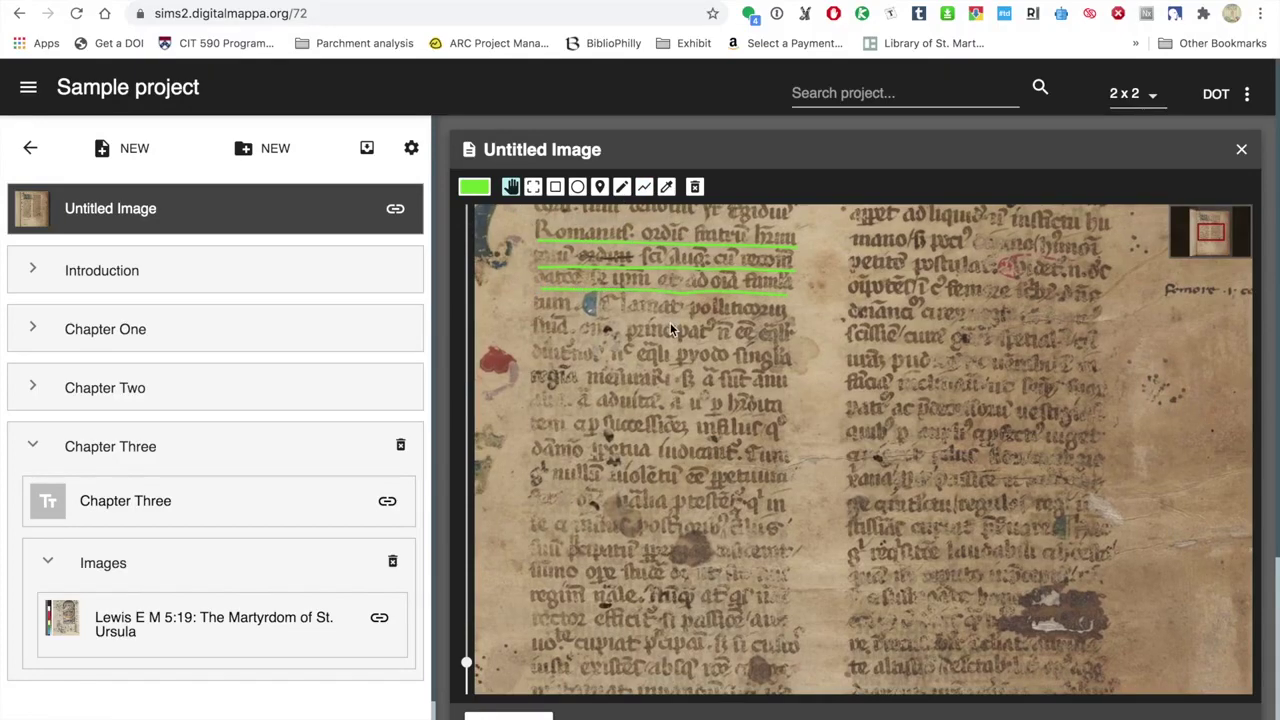
Step: Rename the middle green line highlight as "transcription of the line" and close its annotation window
left_click(656, 267)
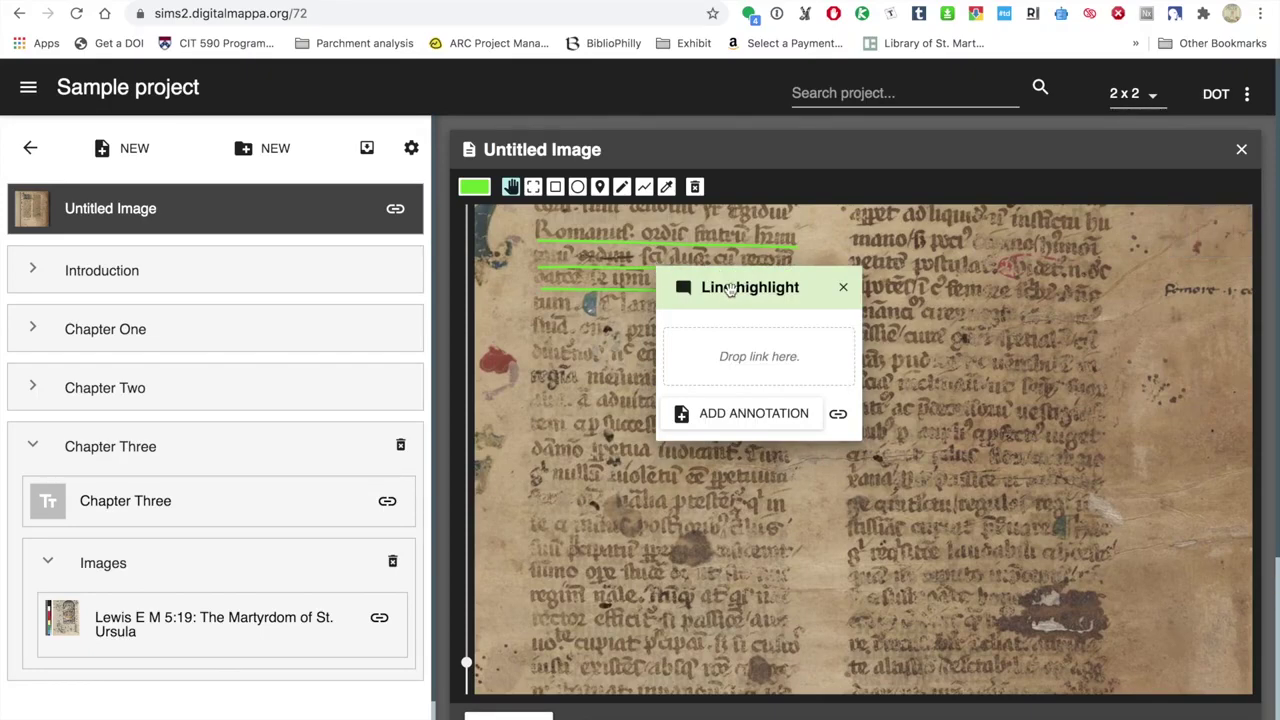
left_click(735, 288)
type("tra")
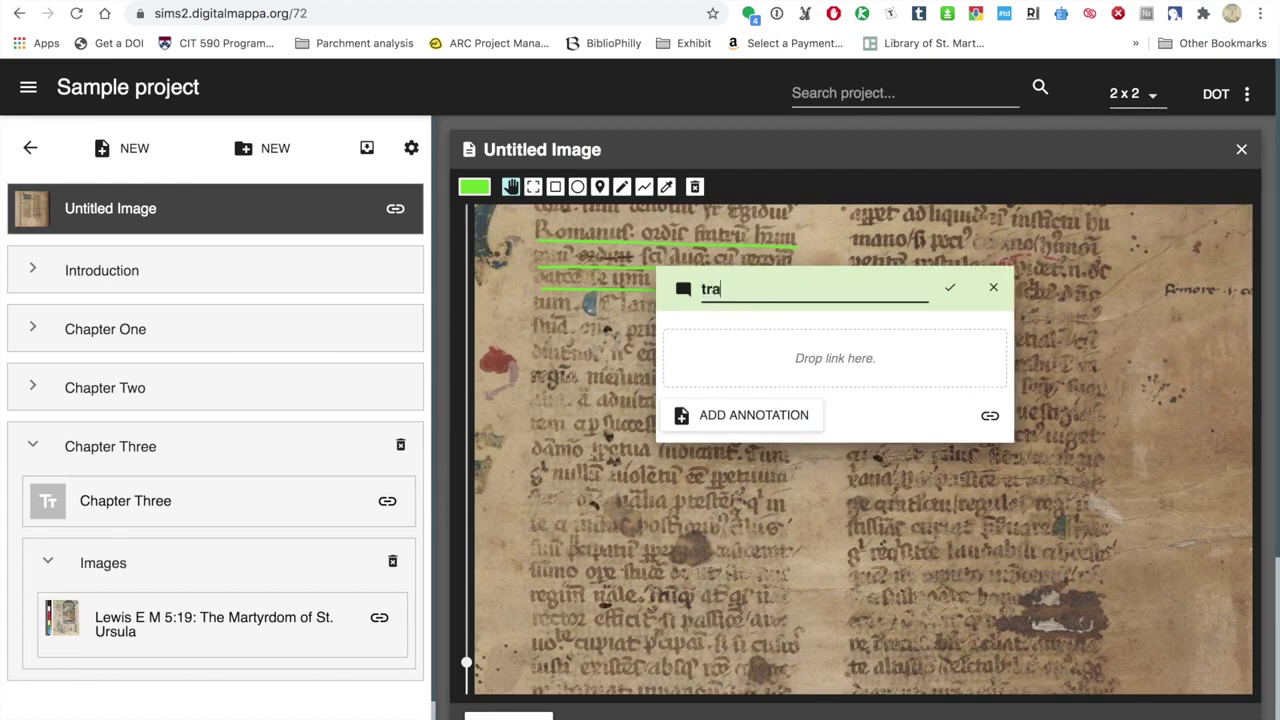
type("nscription of the line")
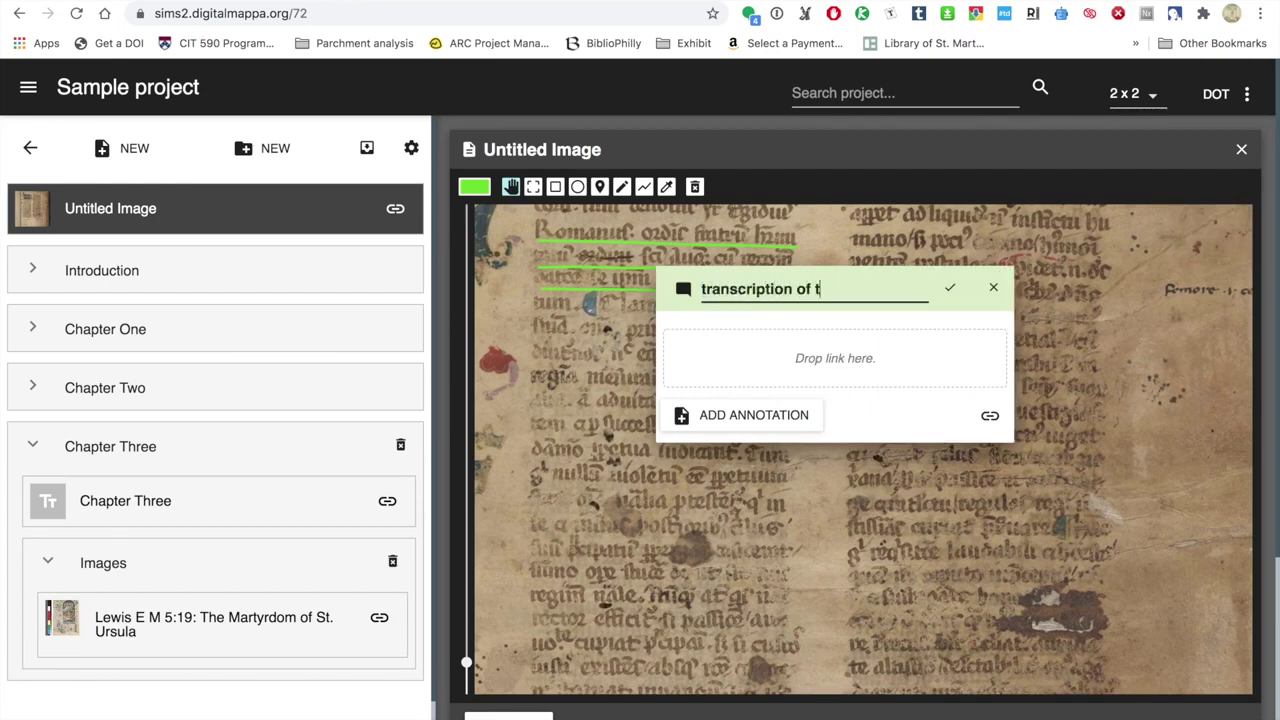
left_click(950, 288)
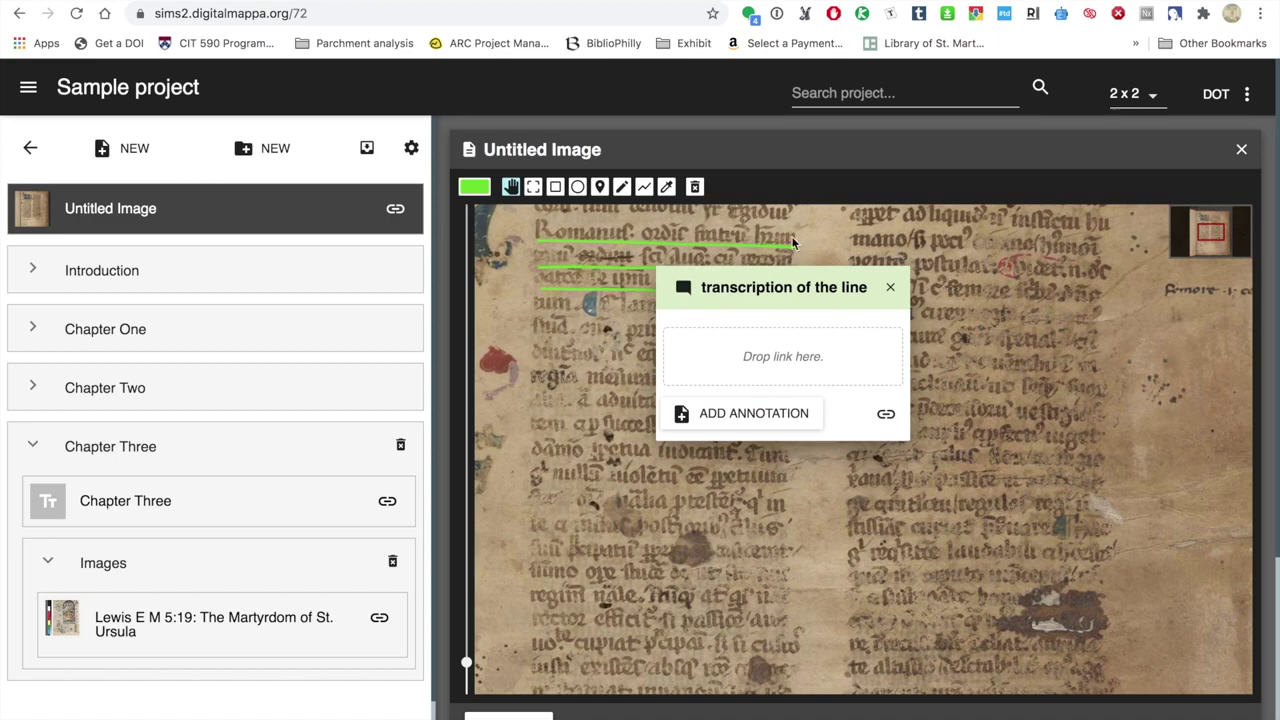
left_click(891, 288)
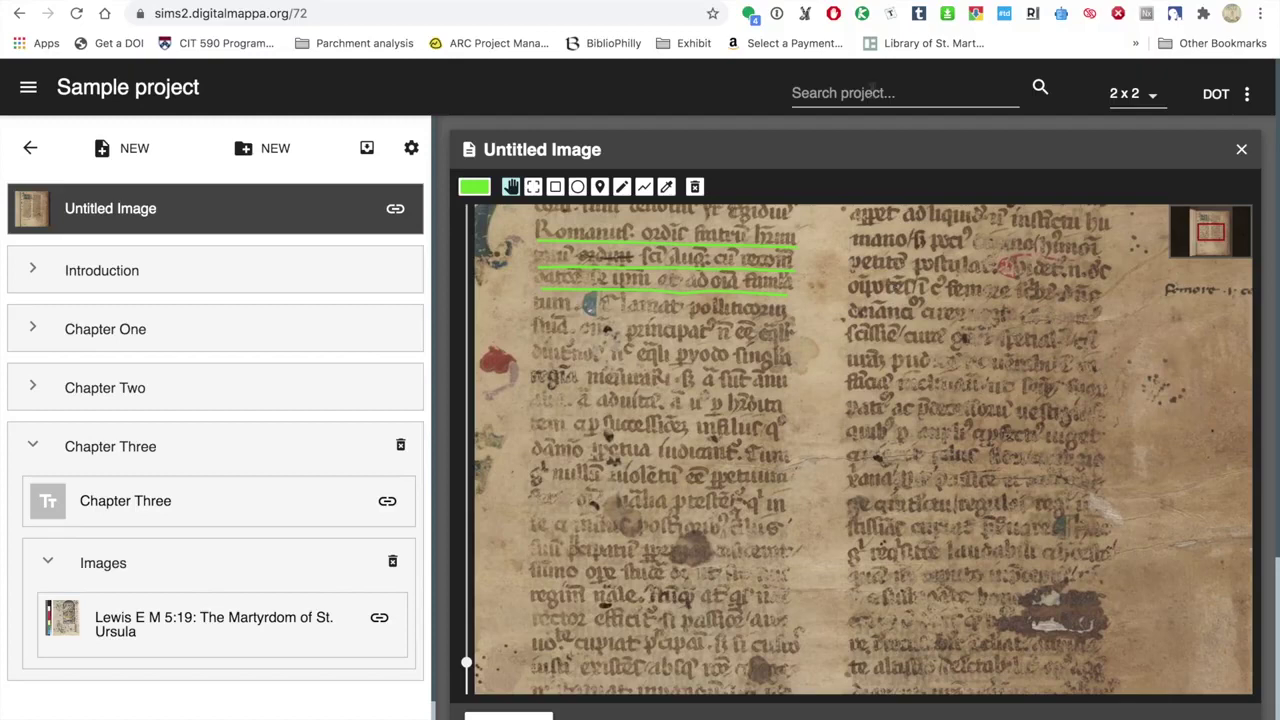
Step: Close the Untitled Image document, search the project for "Ursula", and dismiss the search results
left_click(818, 92)
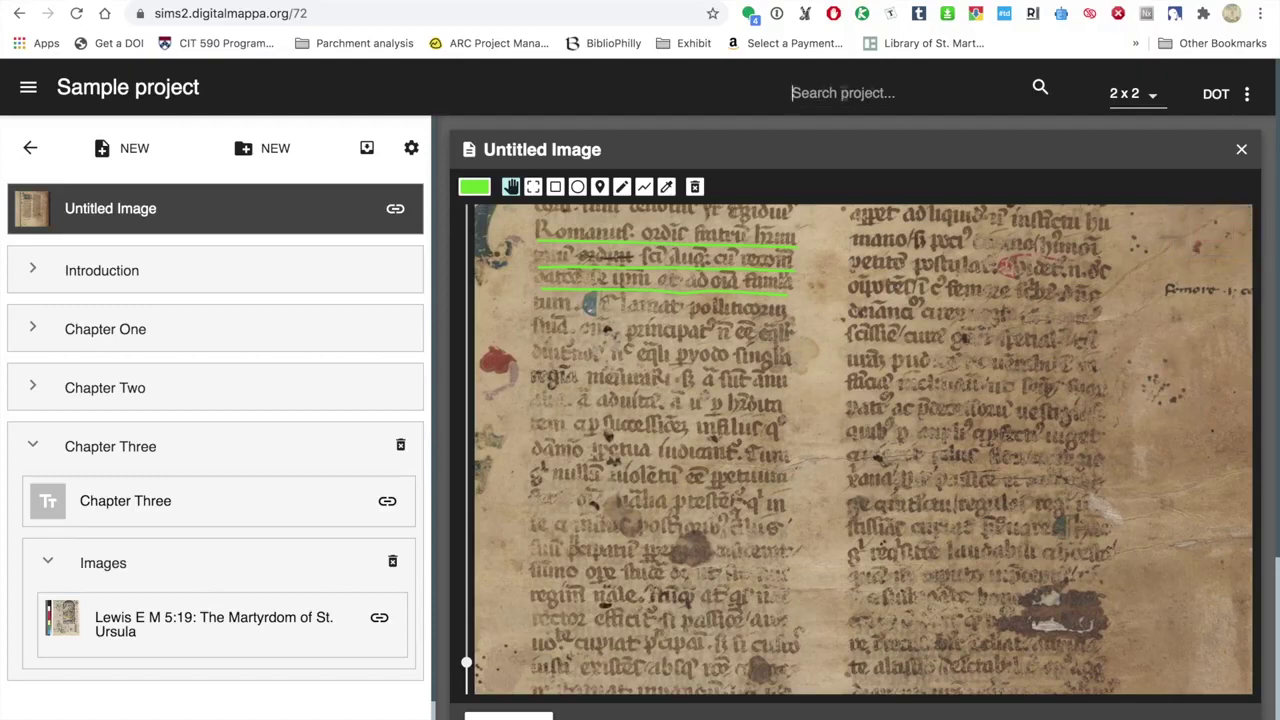
left_click(1241, 149)
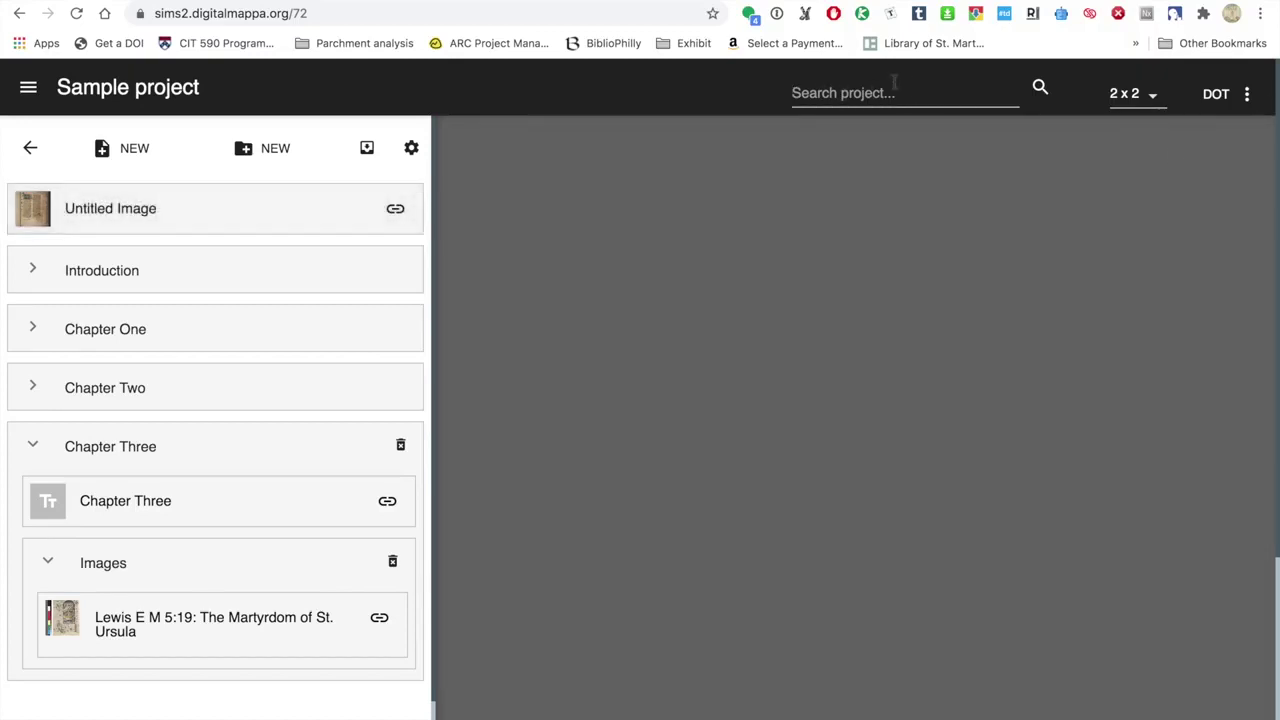
type("U")
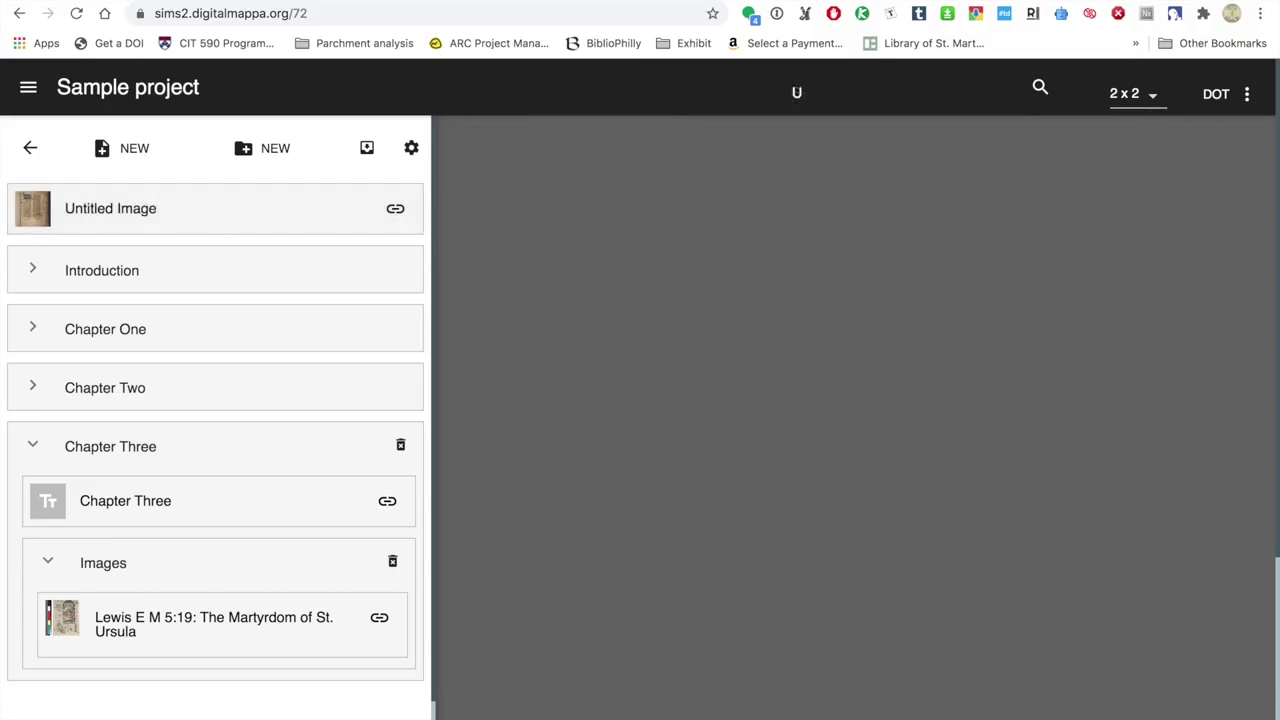
type("rsula")
key("Return")
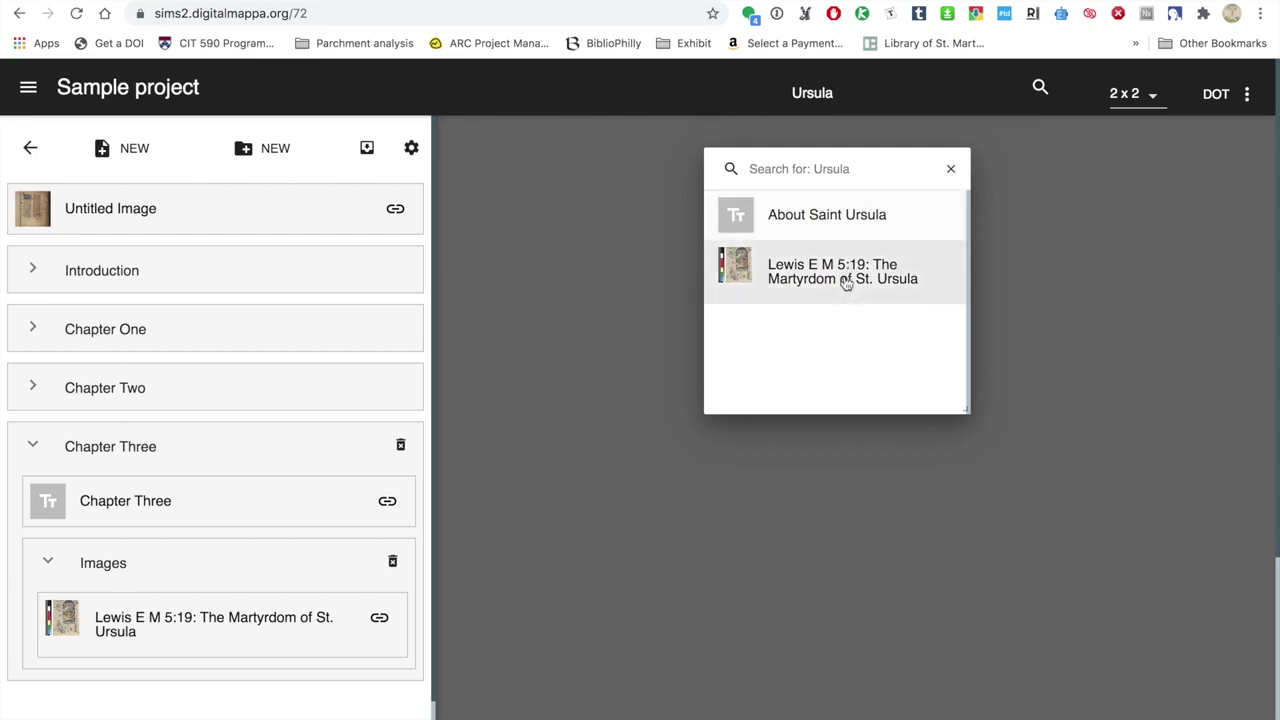
left_click(951, 168)
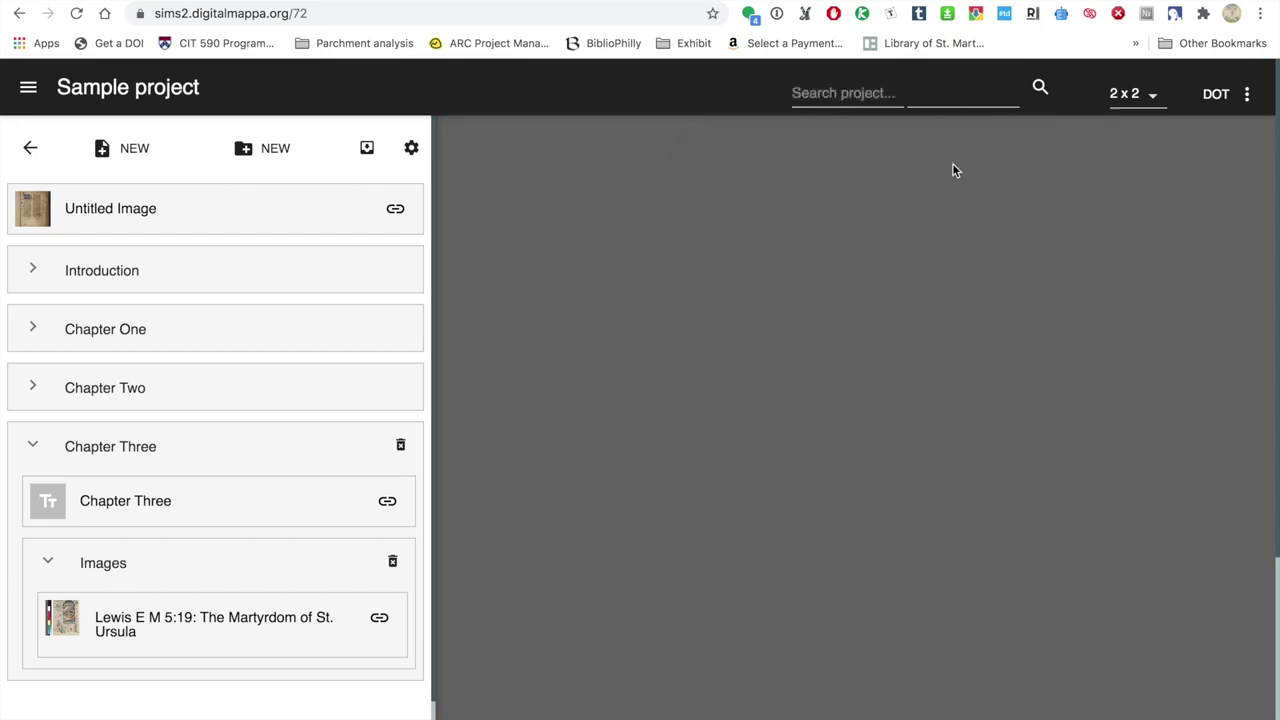
Step: Set the workspace layout to 1 x 1 and open the Chapter Three text and the Lewis E M 5:19 image
left_click(1153, 100)
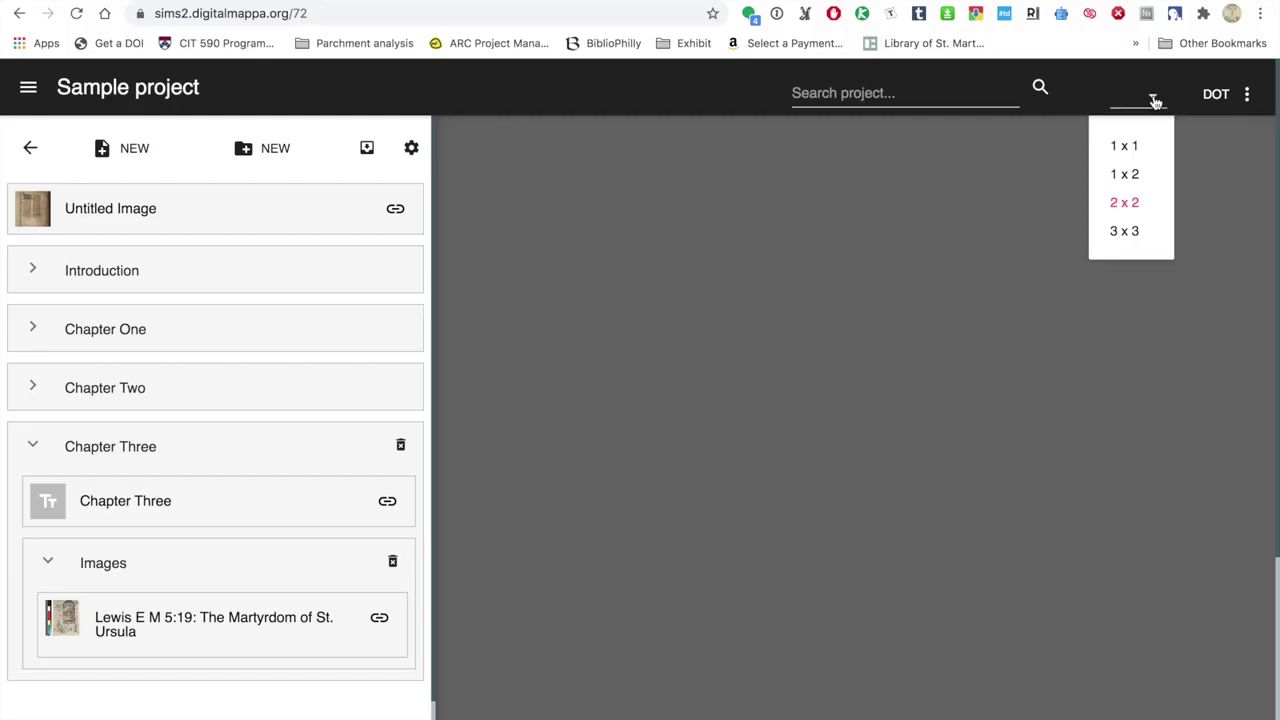
left_click(1137, 148)
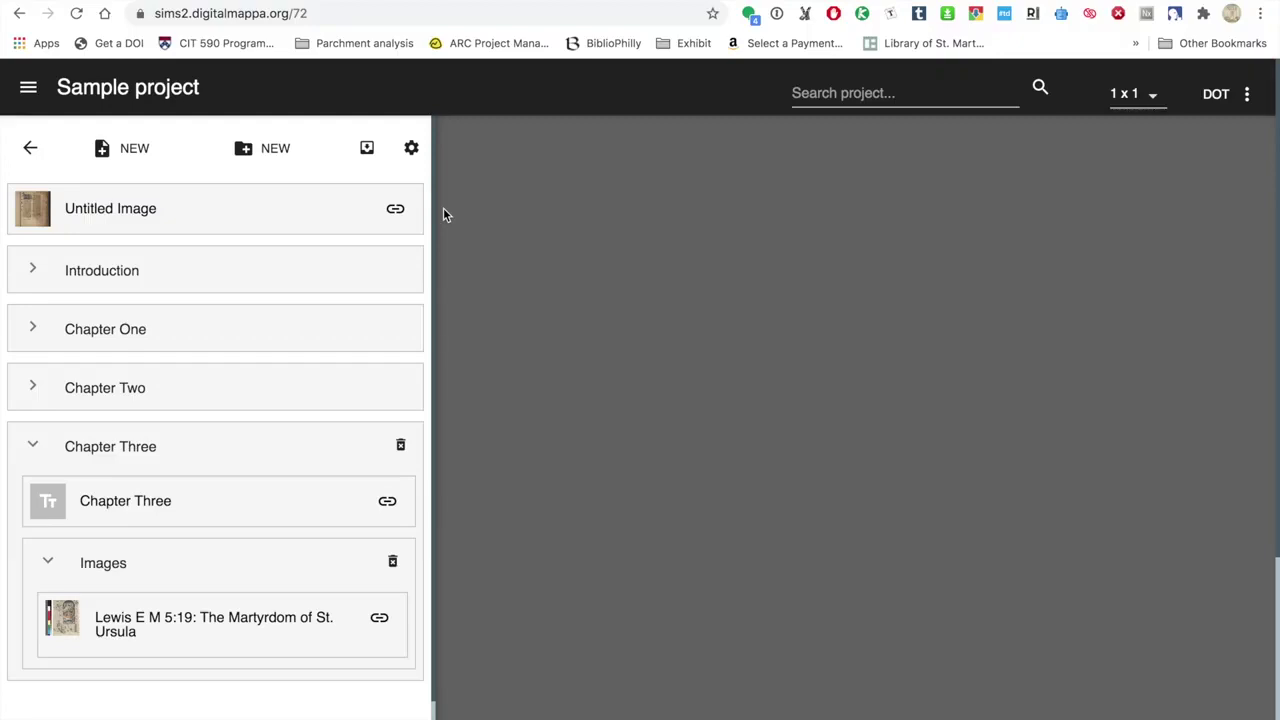
left_click(152, 500)
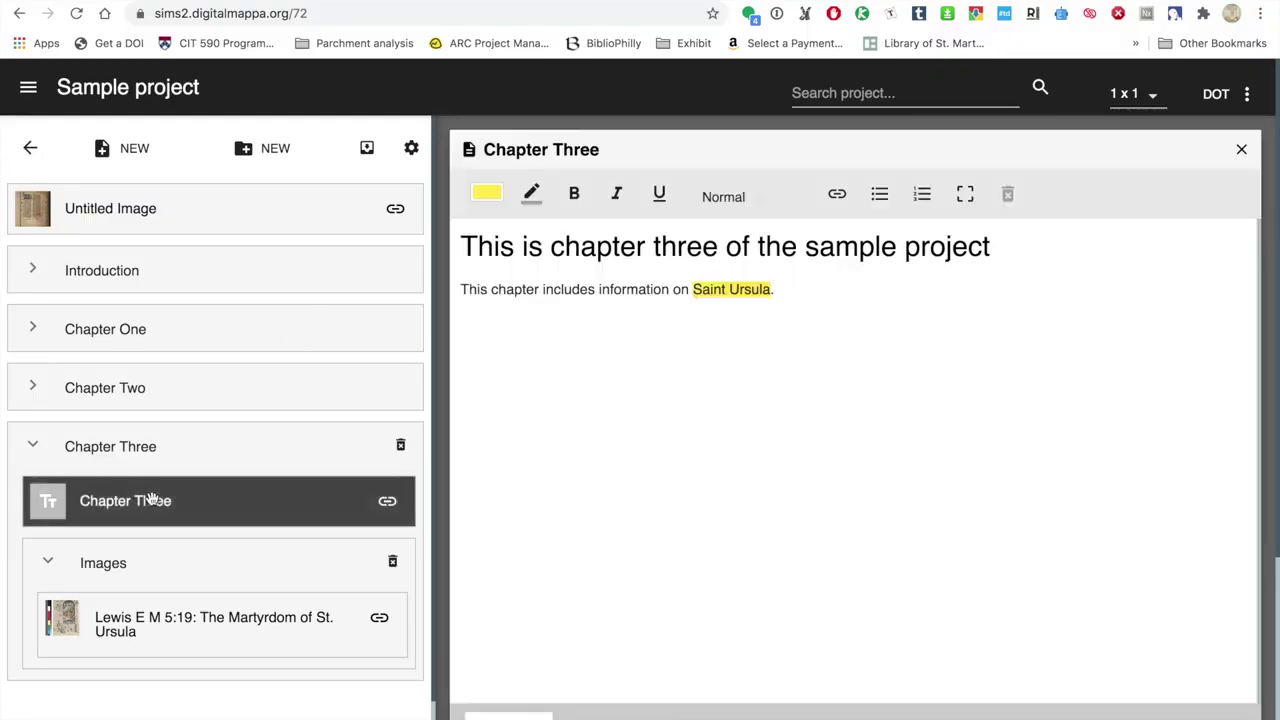
left_click(152, 627)
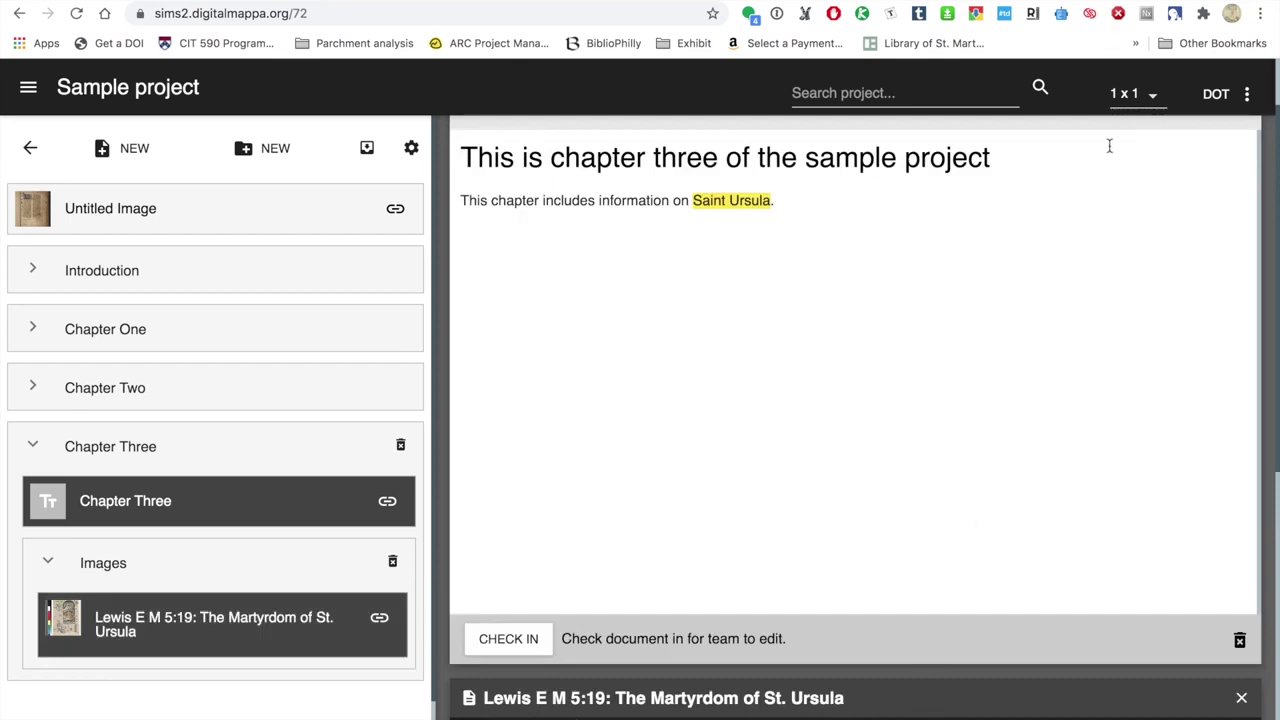
Step: Open the linked About Saint Ursula text from the yellow Saint Ursula highlight on the Lewis E M 5:19 image
scroll(962, 514, "down", 1)
scroll(962, 514, "down", 5)
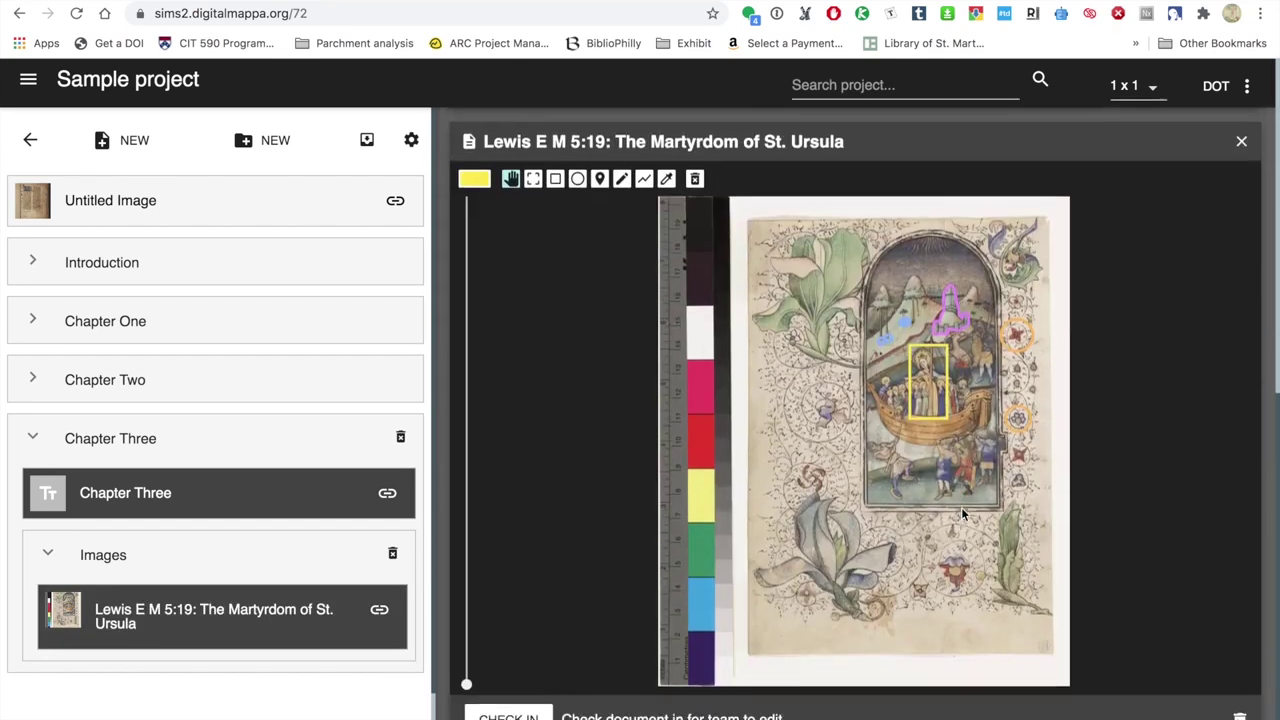
left_click(930, 355)
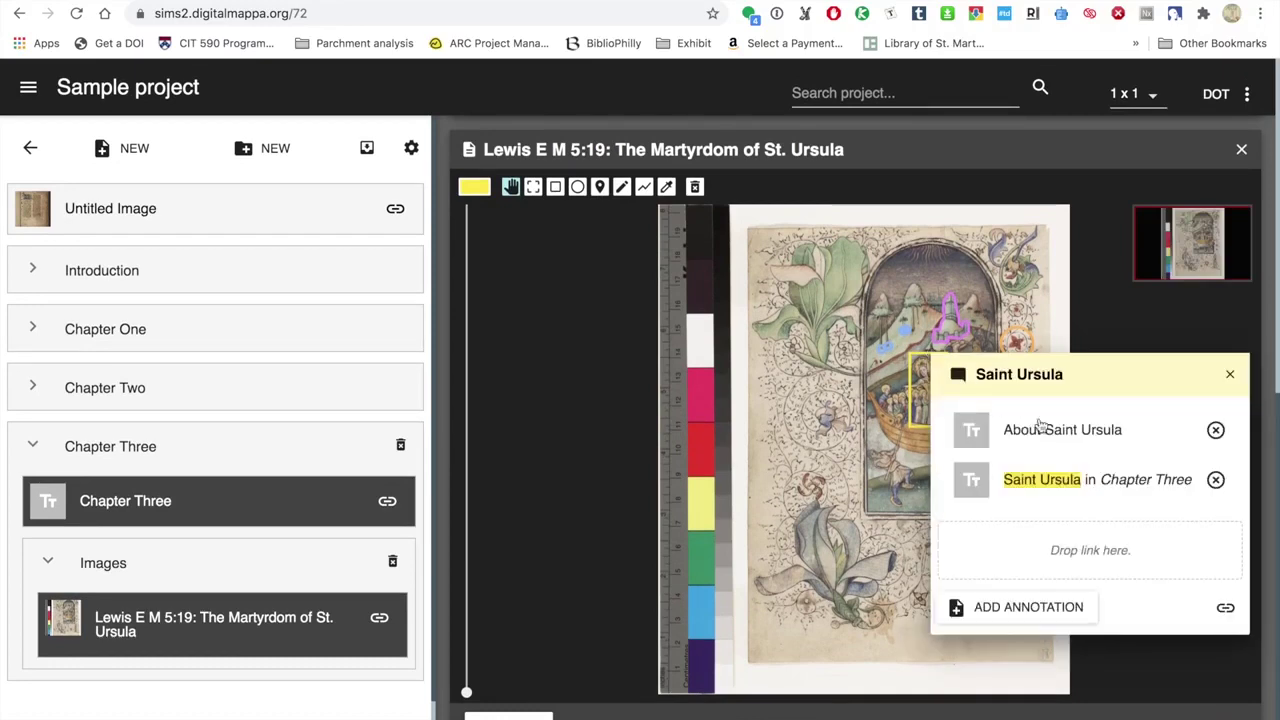
left_click(1104, 441)
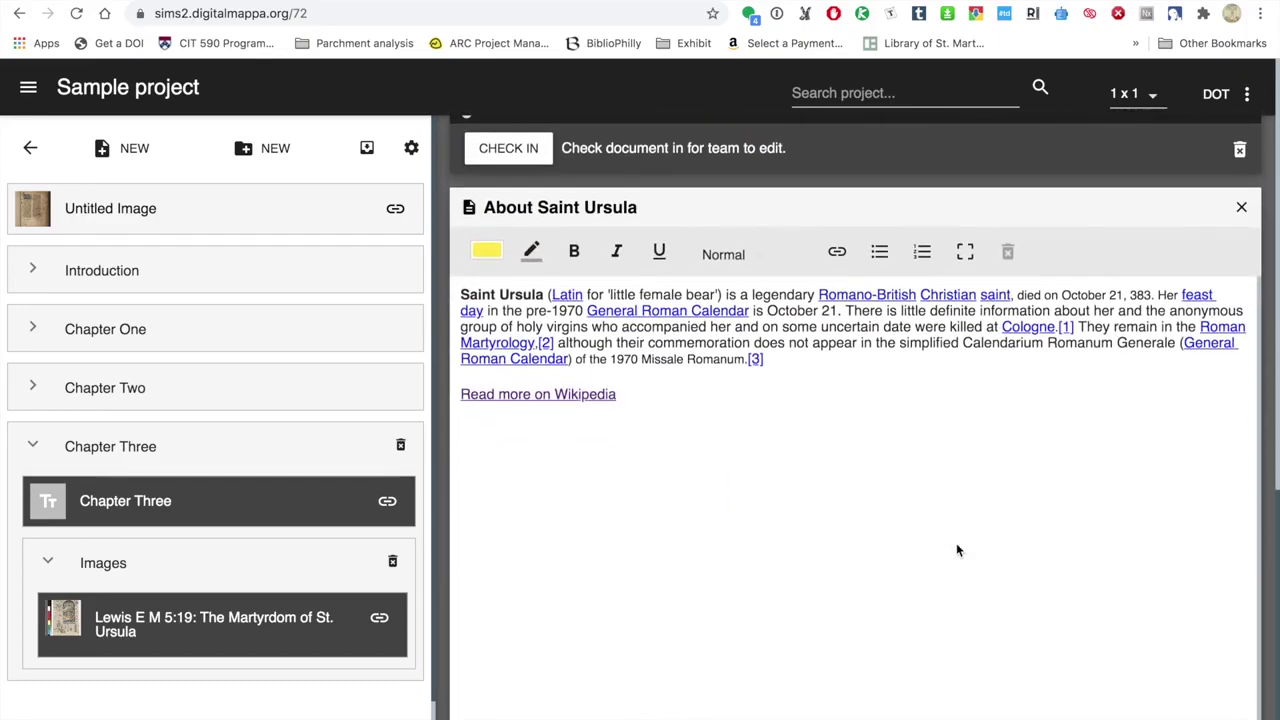
Step: Arrange the open documents in a 1 x 2 layout, then switch the layout to 2 x 2
scroll(1137, 256, "up", 10)
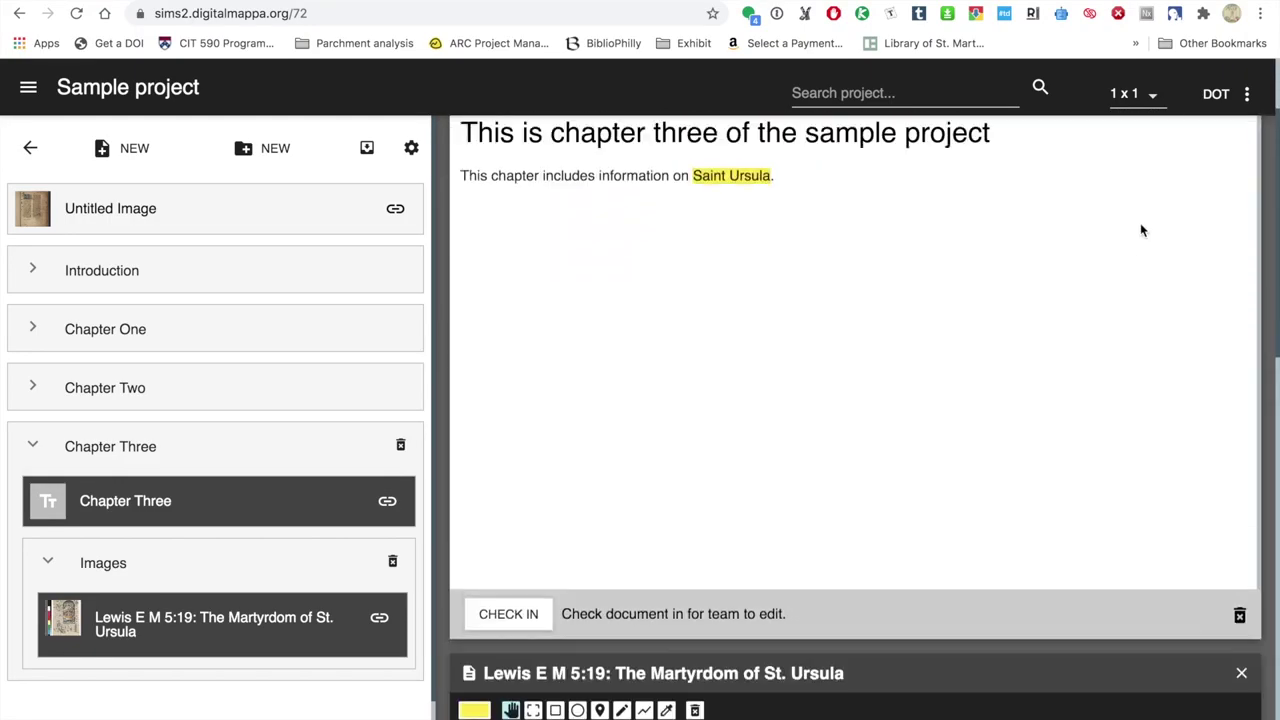
left_click(1152, 97)
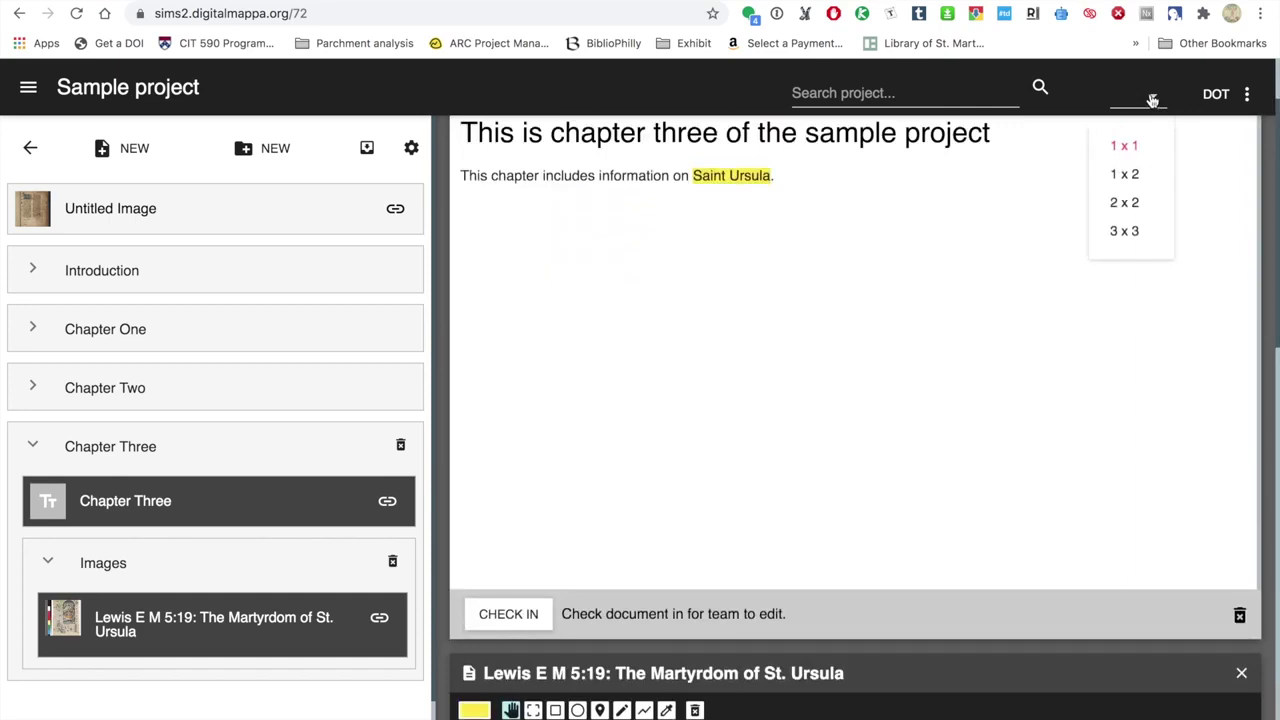
left_click(1132, 176)
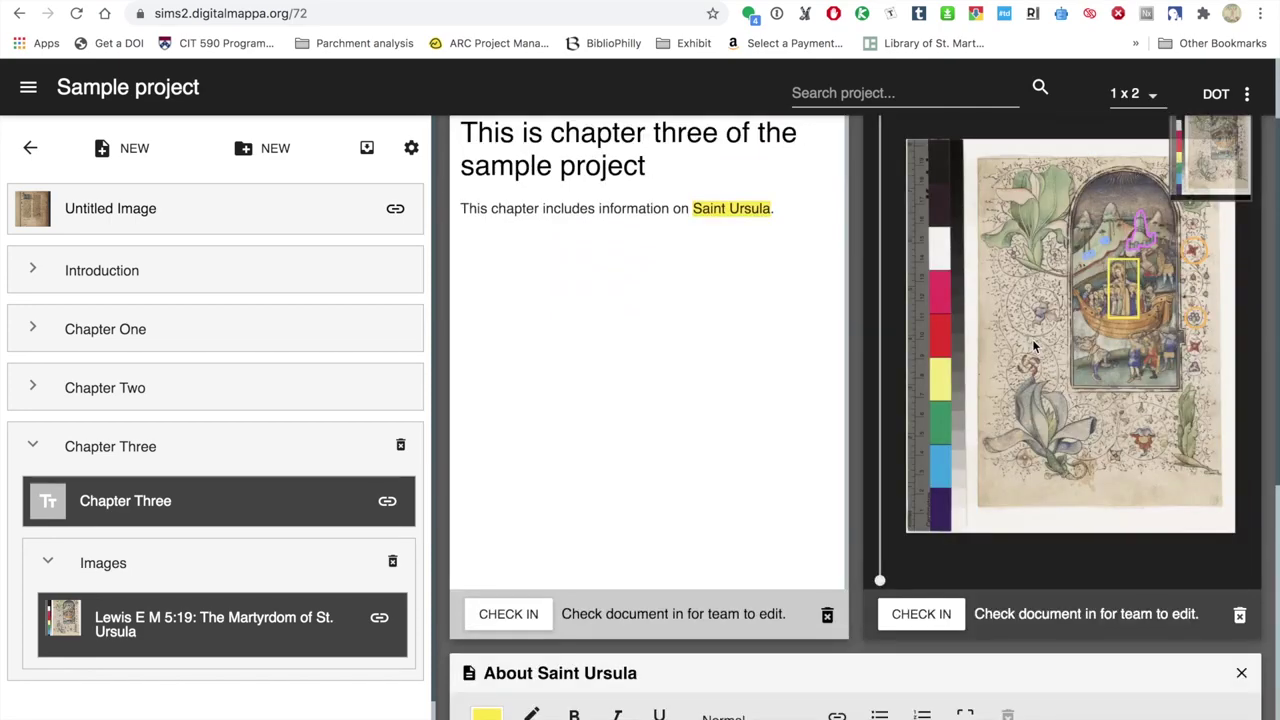
scroll(1032, 339, "up", 3)
scroll(1032, 339, "down", 2)
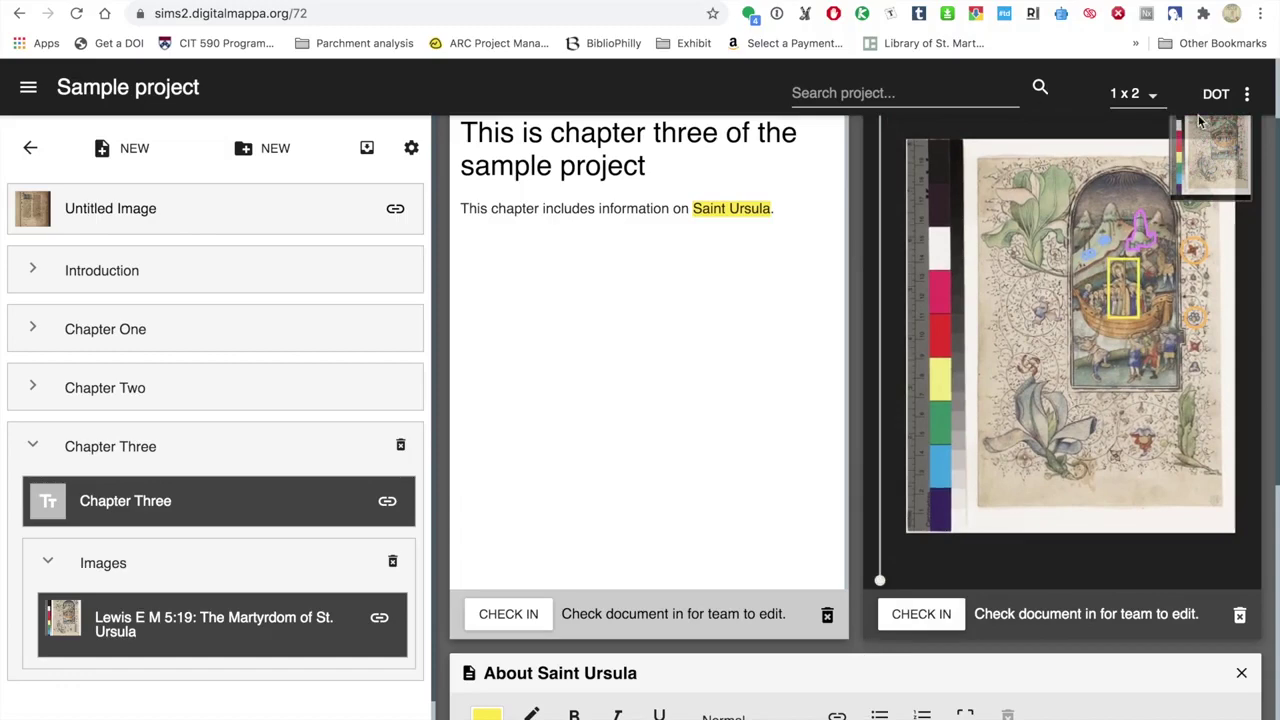
left_click(1150, 96)
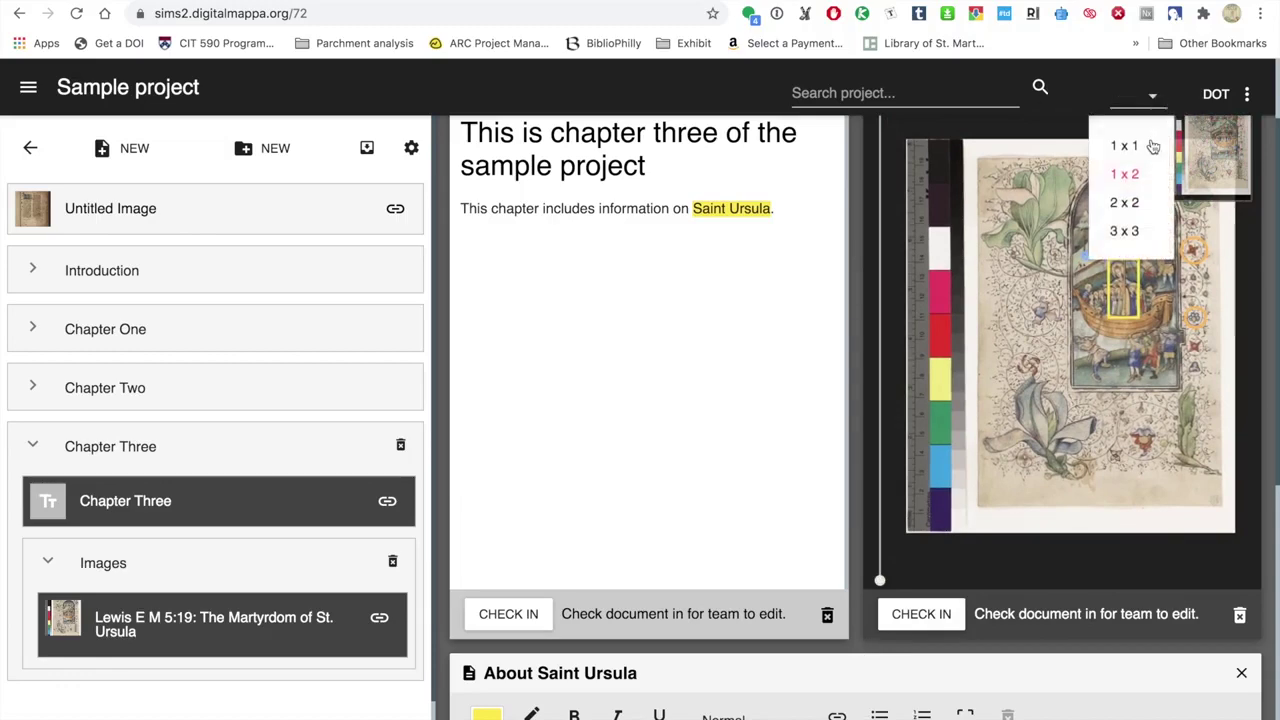
left_click(1132, 204)
scroll(1118, 334, "up", 3)
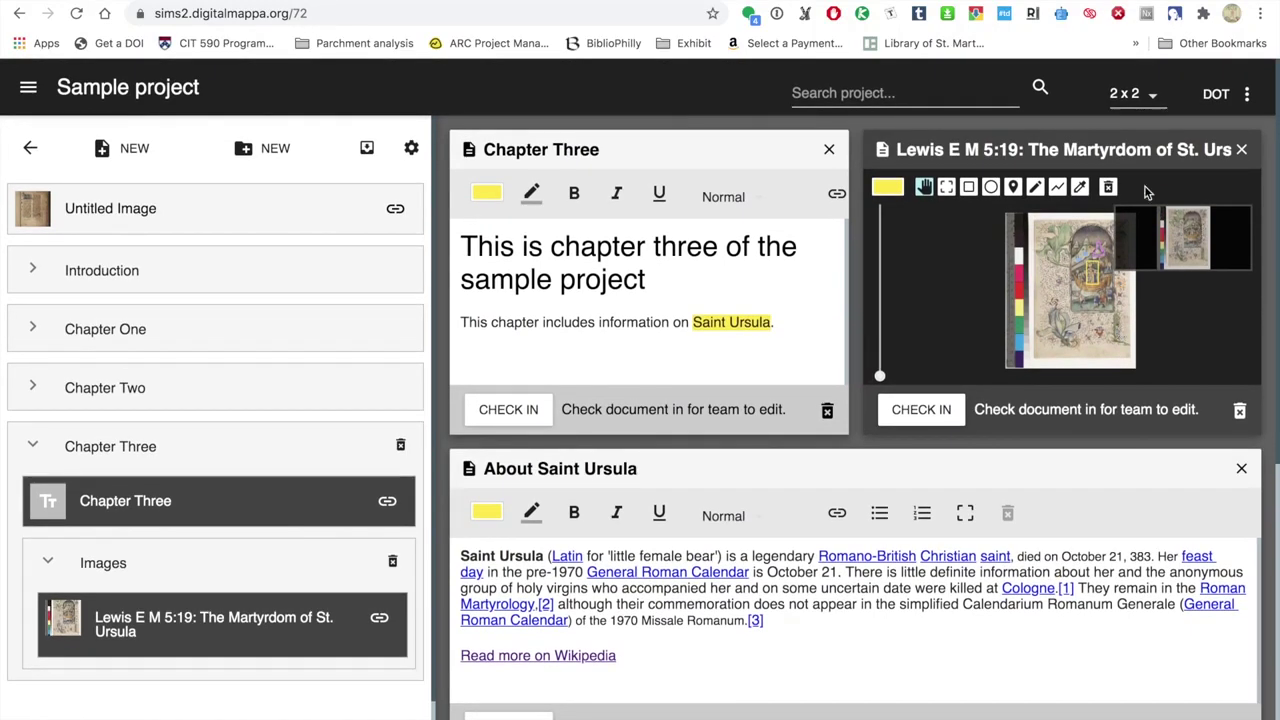
Step: Set the workspace layout to 3 x 3 and hide the project's table of contents
left_click(1154, 96)
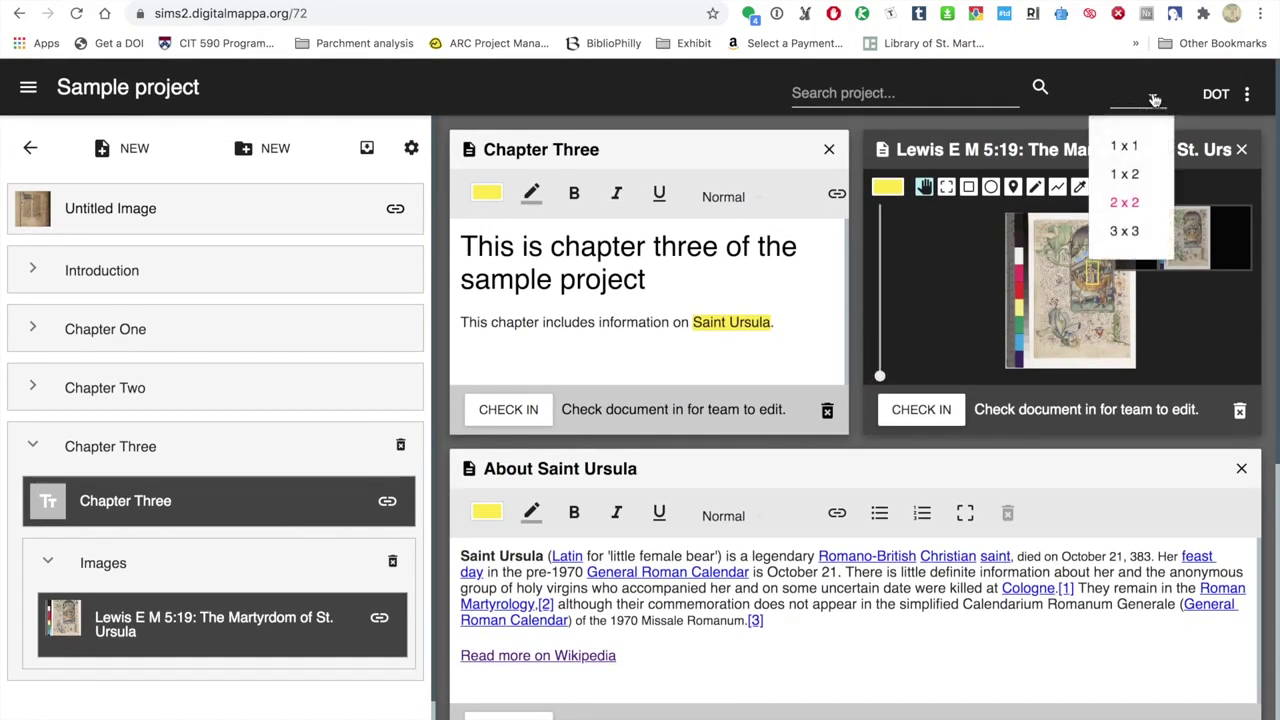
left_click(1130, 231)
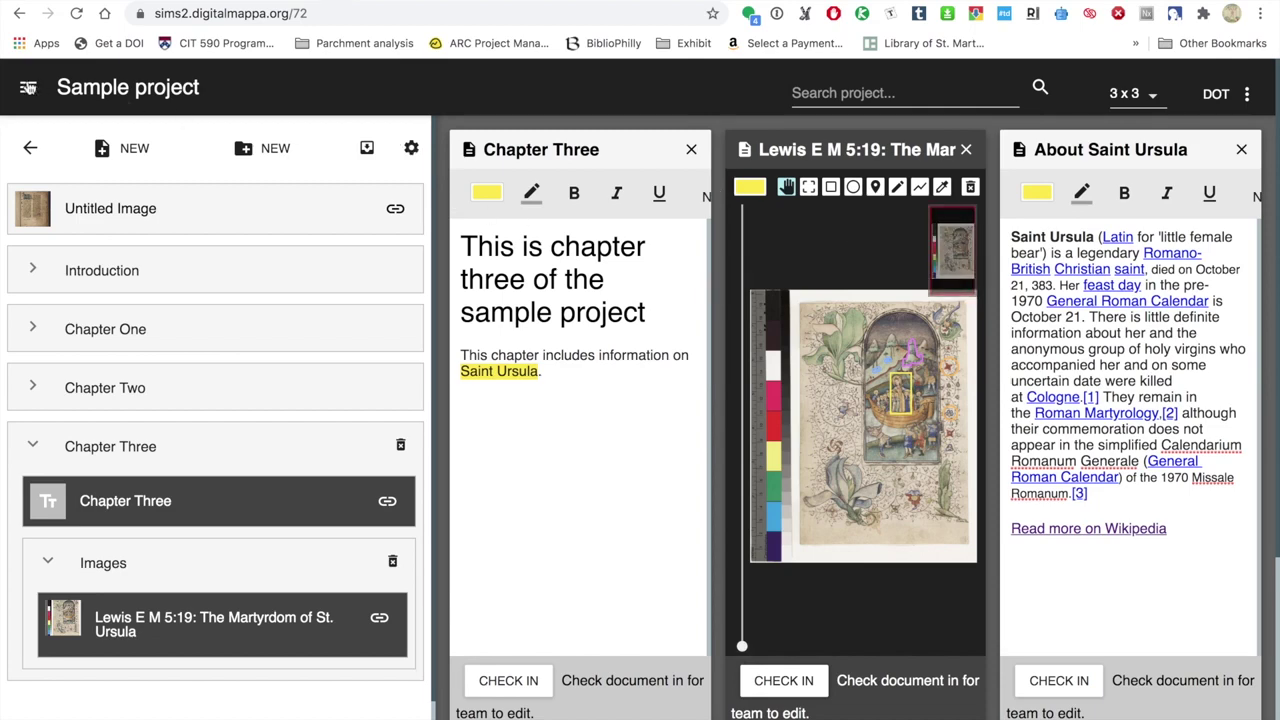
left_click(28, 88)
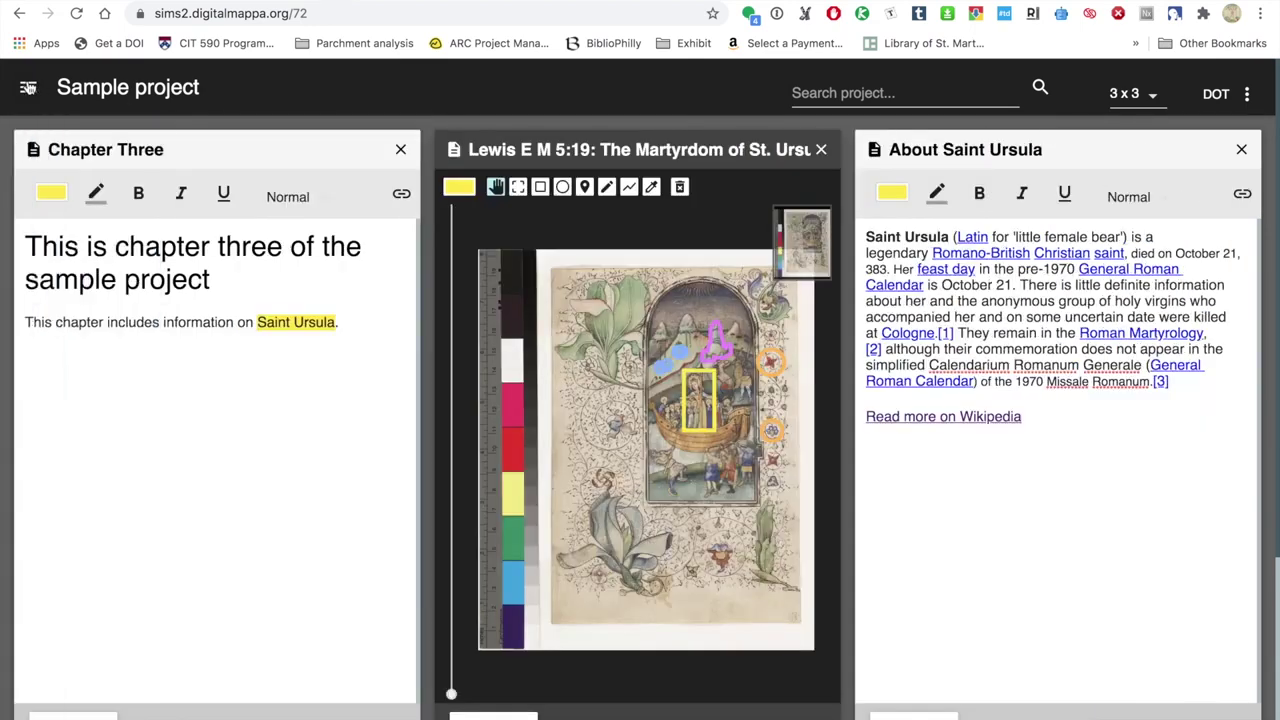